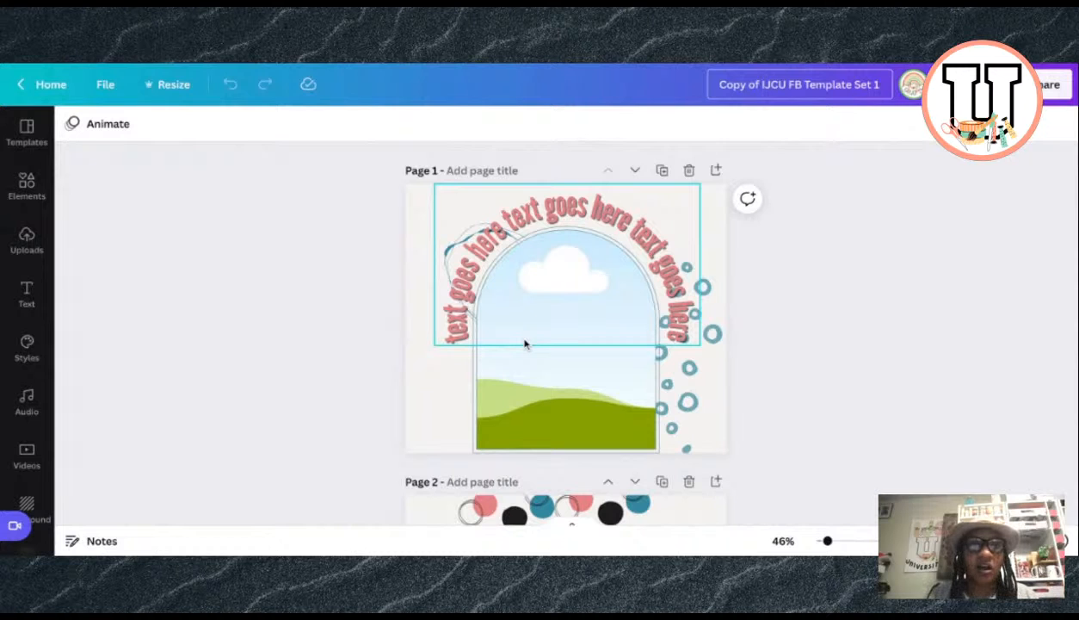
Step: Display all pages of the design as a thumbnail grid and look through the template layouts
scroll(579, 380, "down", 5)
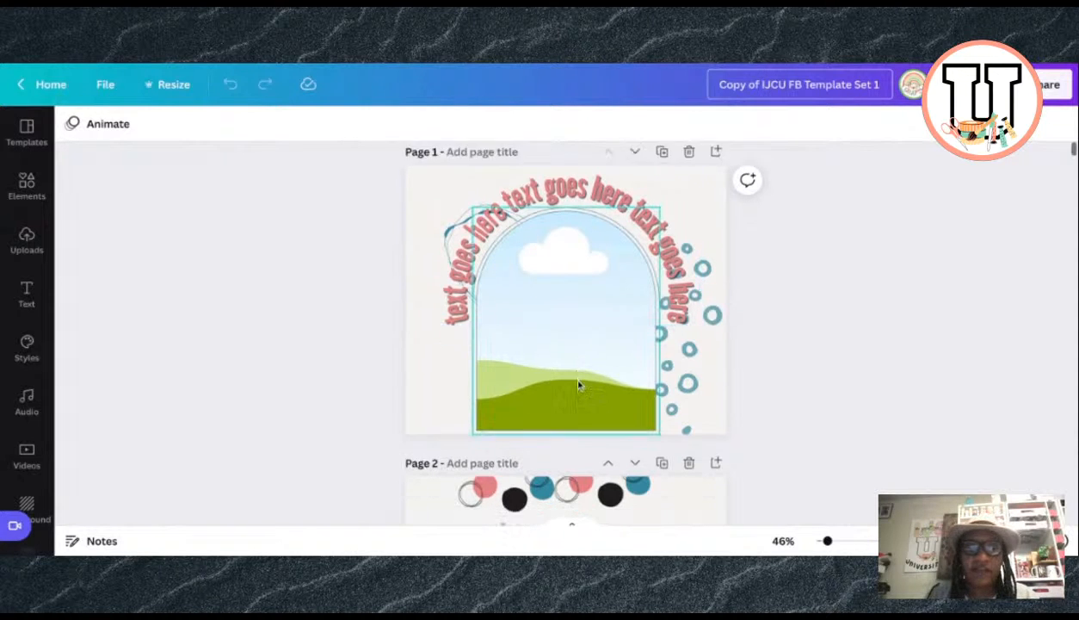
scroll(855, 378, "up", 5)
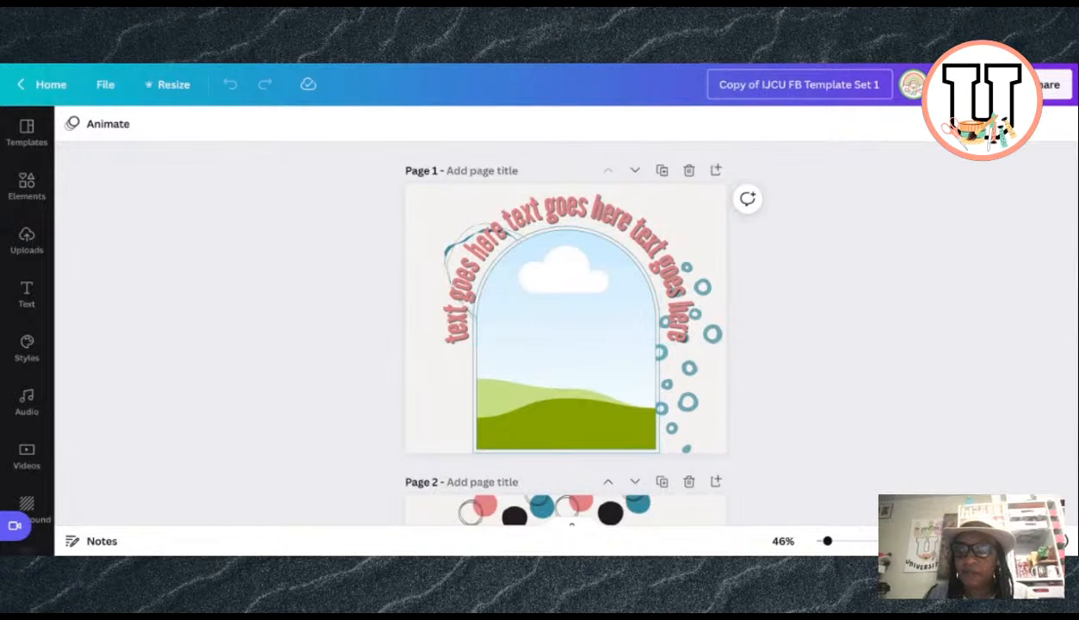
left_click(996, 540)
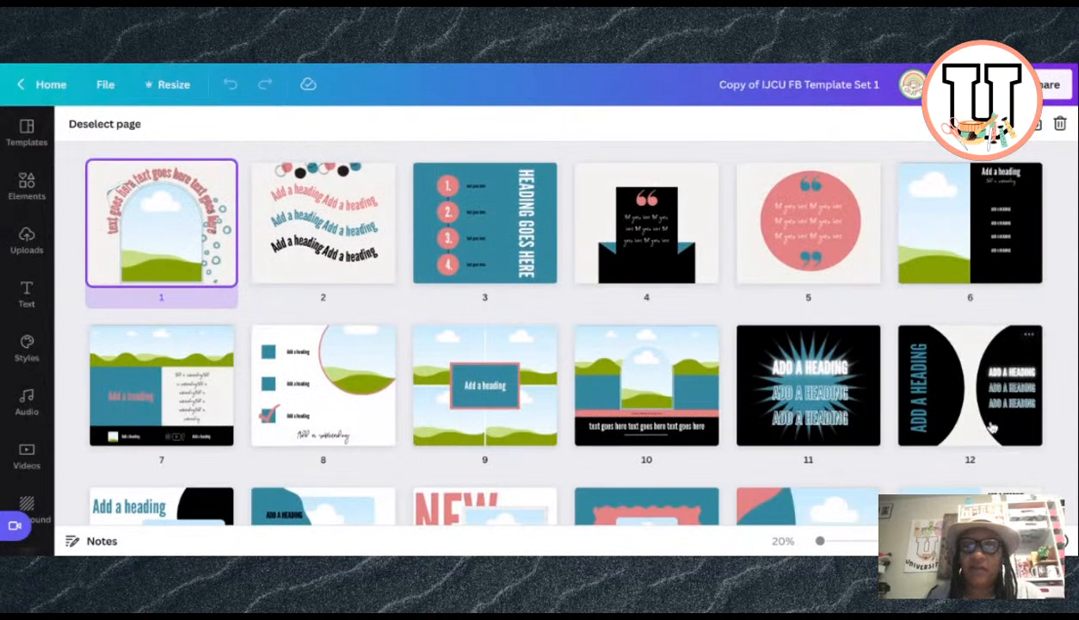
scroll(973, 430, "down", 10)
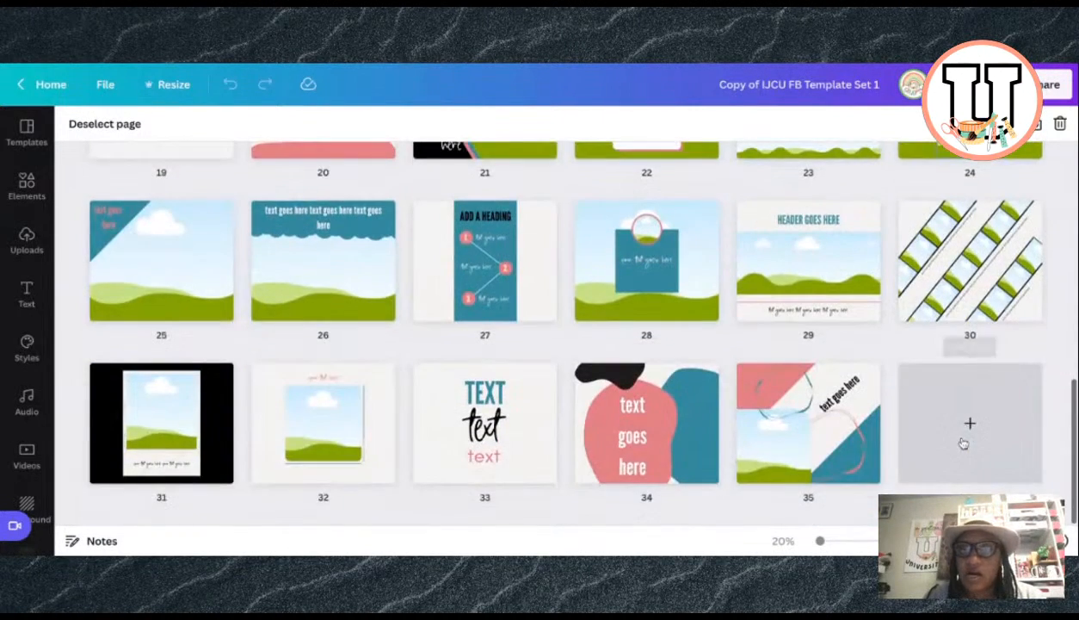
scroll(802, 351, "up", 4)
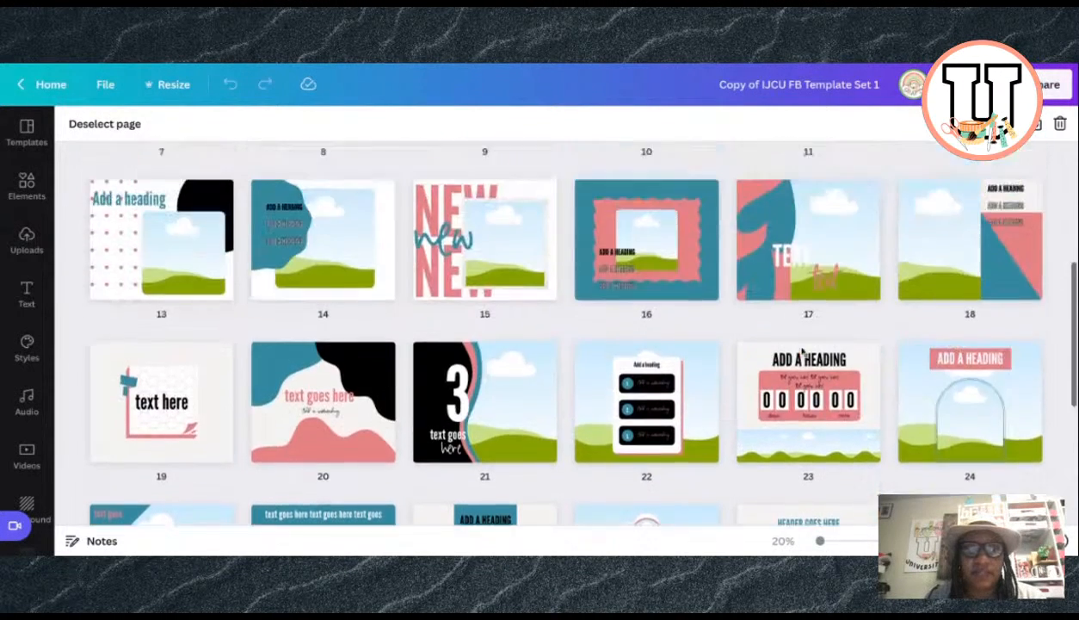
scroll(802, 350, "up", 4)
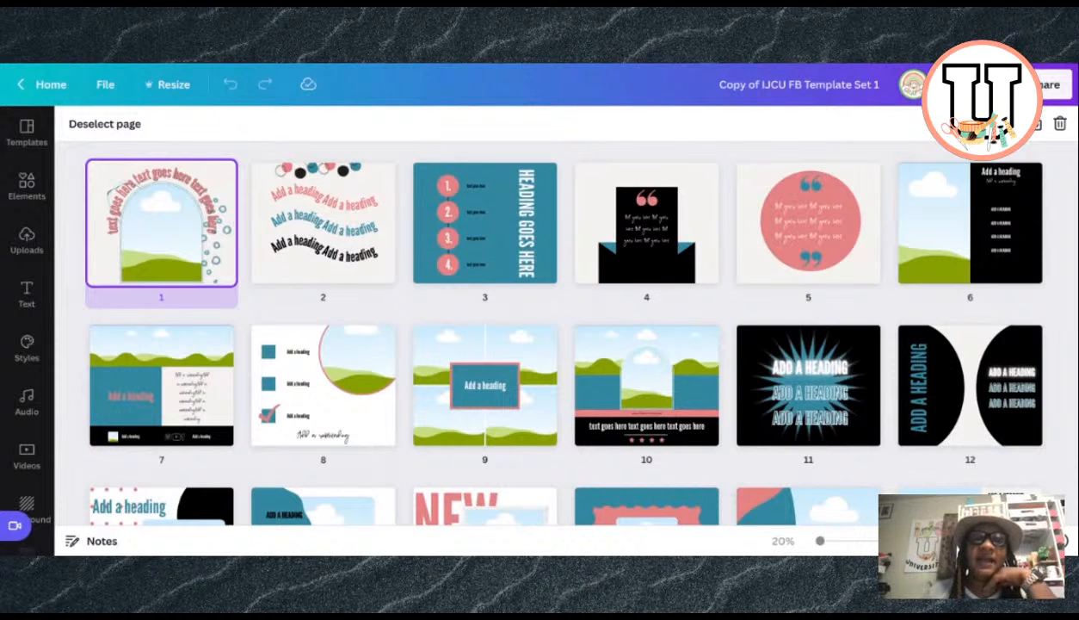
Step: Move the "Add a heading" page with pink polka dots and a black corner shape to the first position
scroll(446, 310, "down", 1)
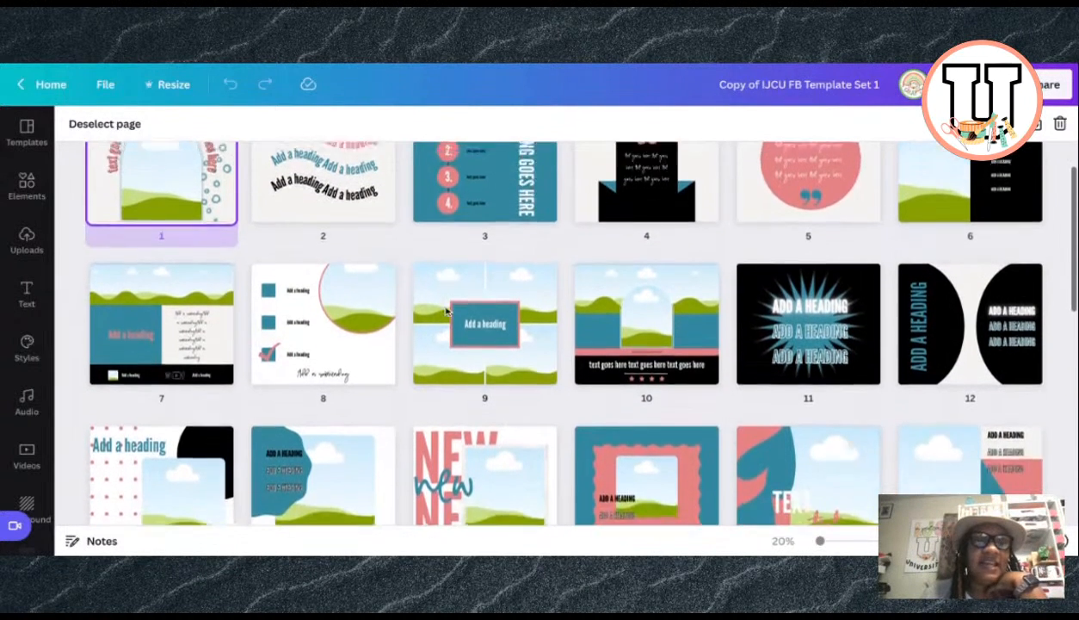
scroll(446, 310, "up", 1)
mouse_move(567, 387)
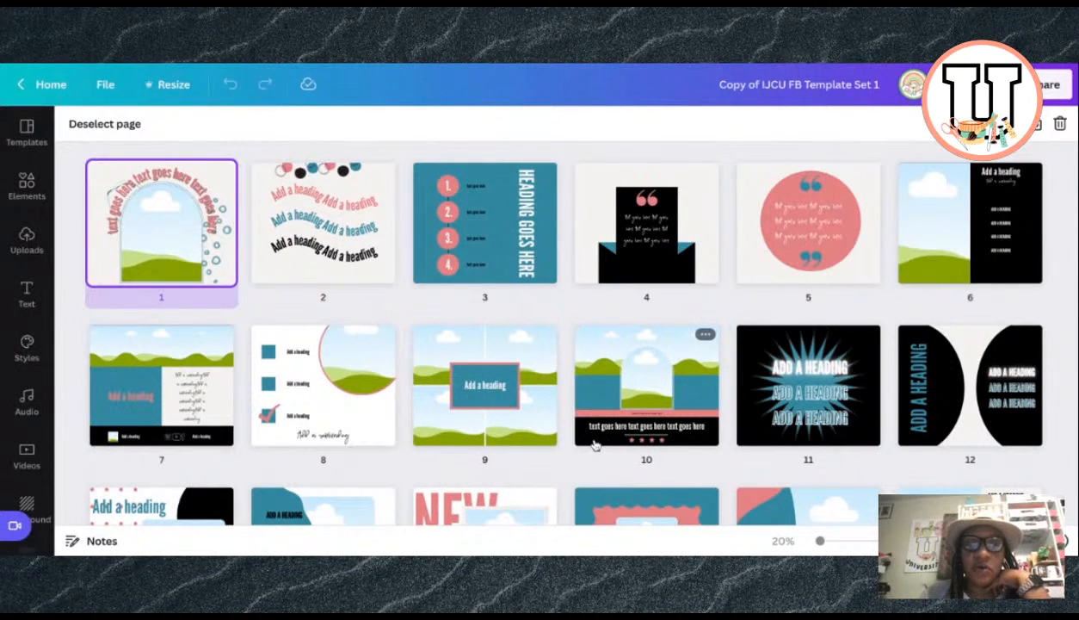
scroll(594, 444, "down", 2)
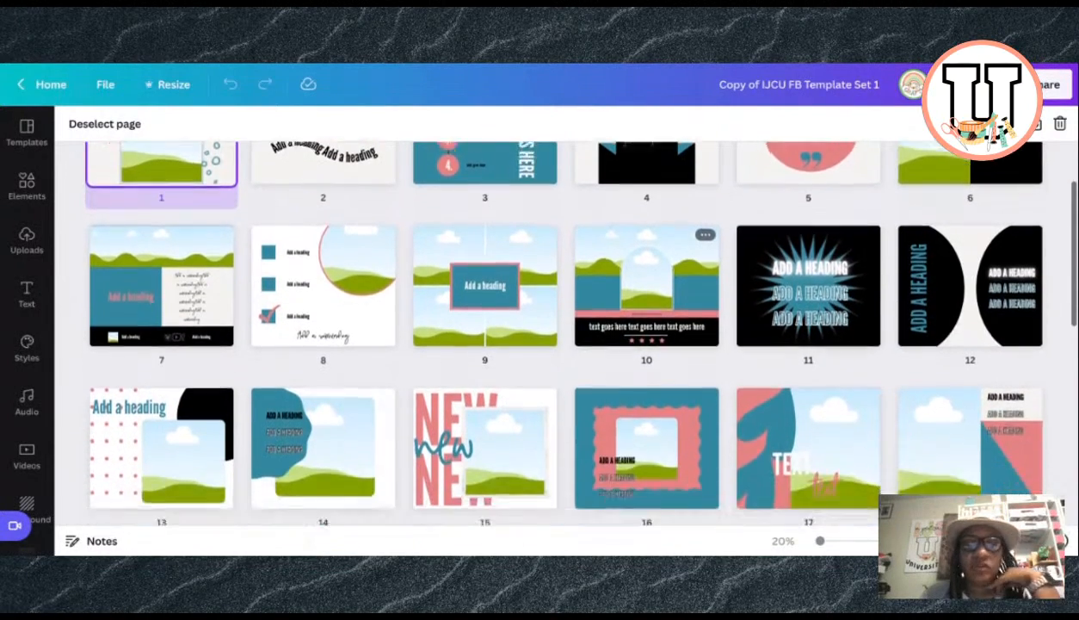
scroll(646, 388, "down", 2)
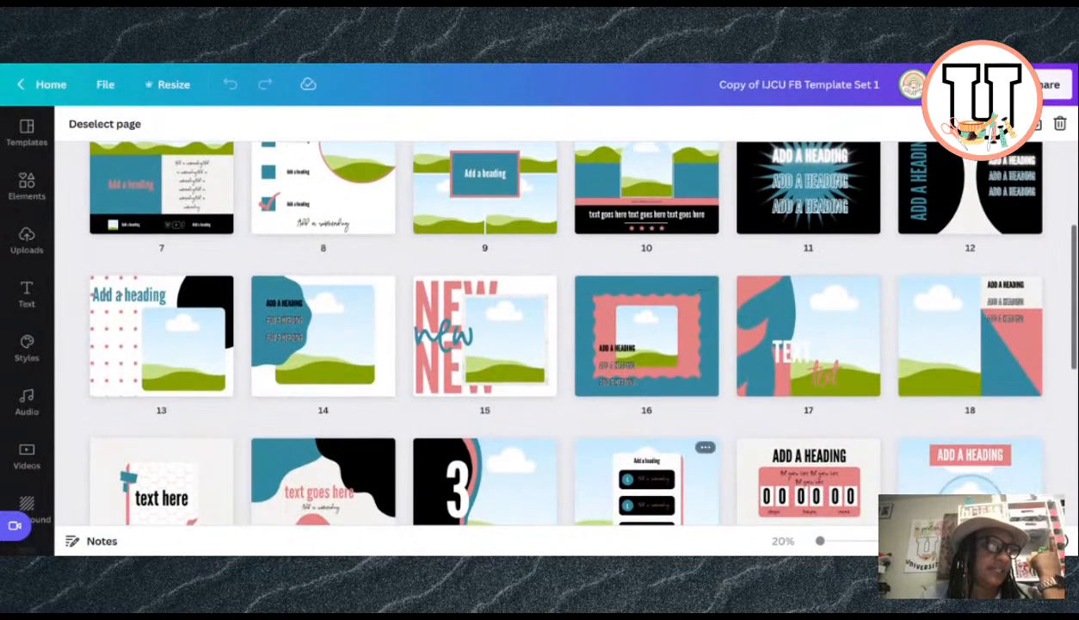
scroll(646, 387, "down", 1)
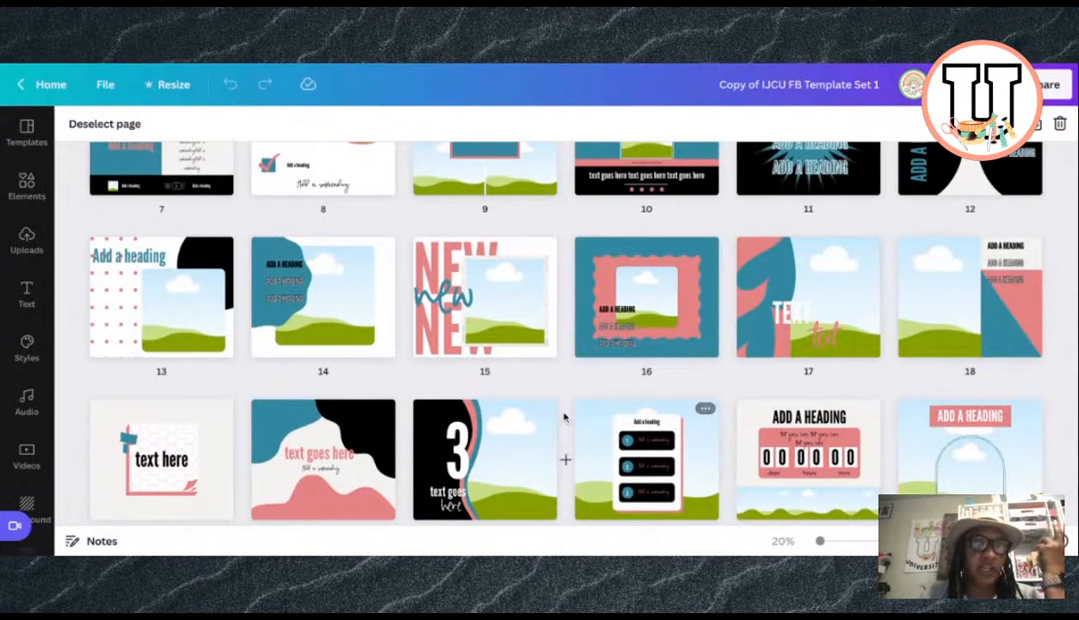
scroll(561, 418, "up", 5)
scroll(561, 417, "down", 3)
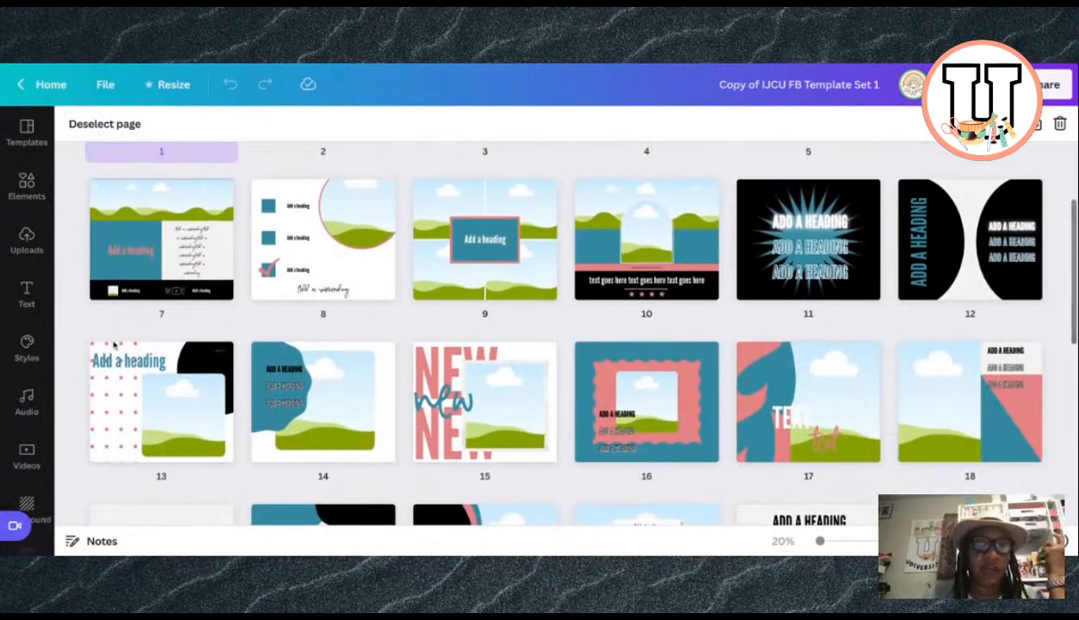
scroll(160, 387, "up", 1)
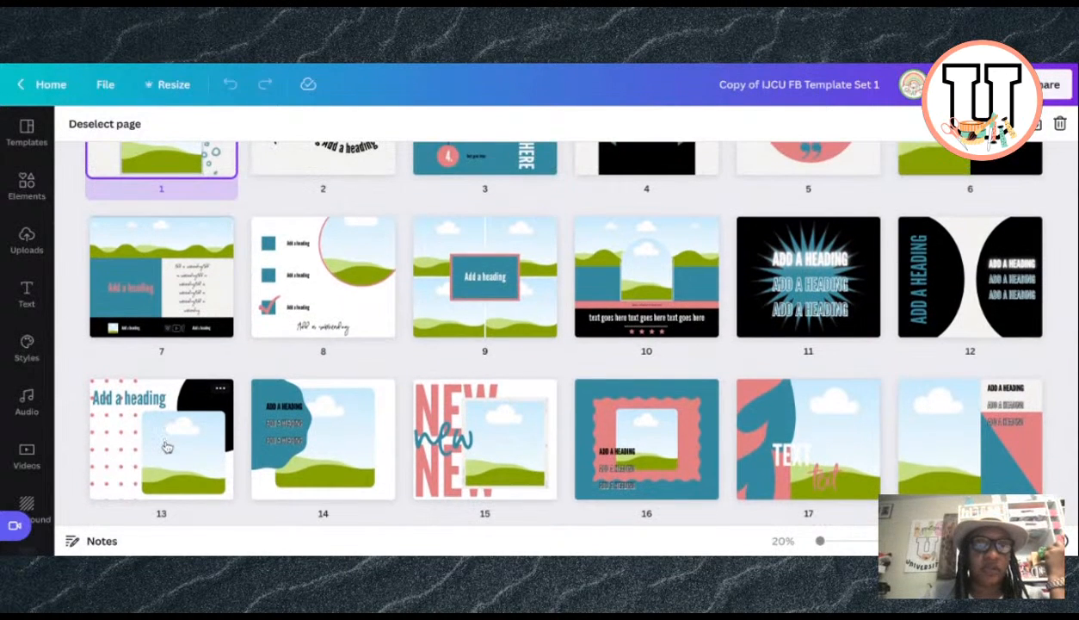
left_click_drag(162, 435, 80, 223)
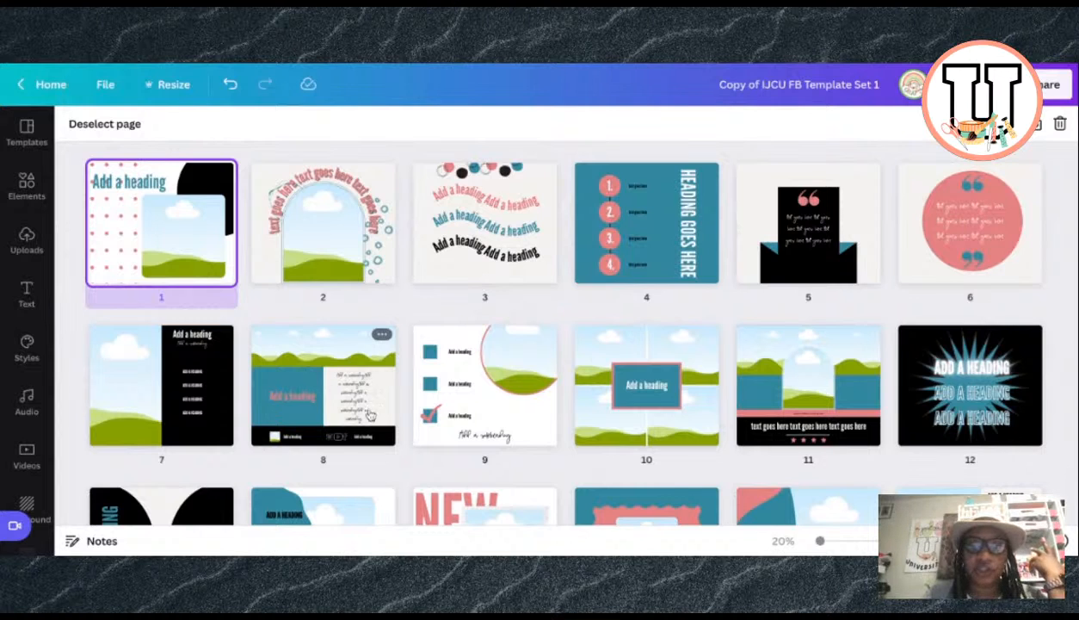
Step: Move the photo page with the teal corner triangle to position 2 and the numbered "HEADING GOES HERE" page to position 3
scroll(443, 419, "down", 3)
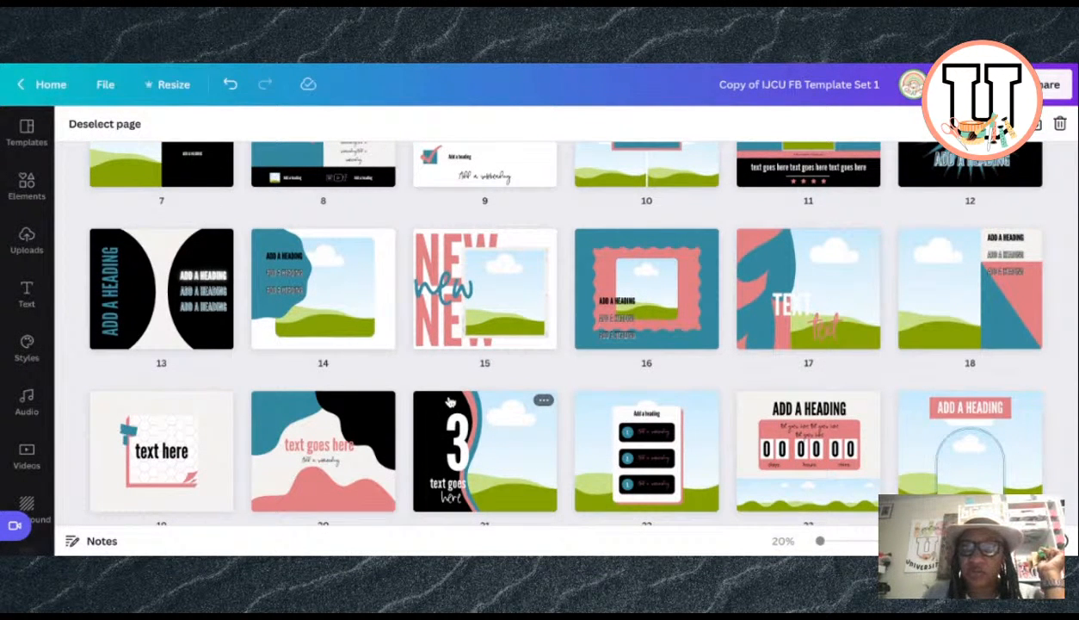
scroll(439, 414, "down", 2)
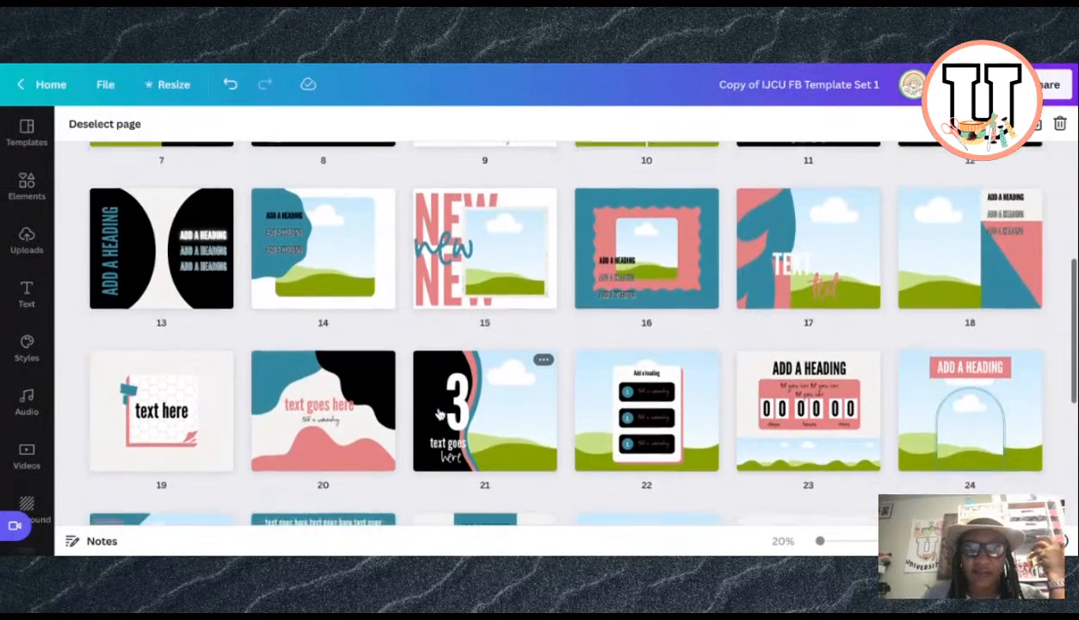
scroll(485, 344, "down", 3)
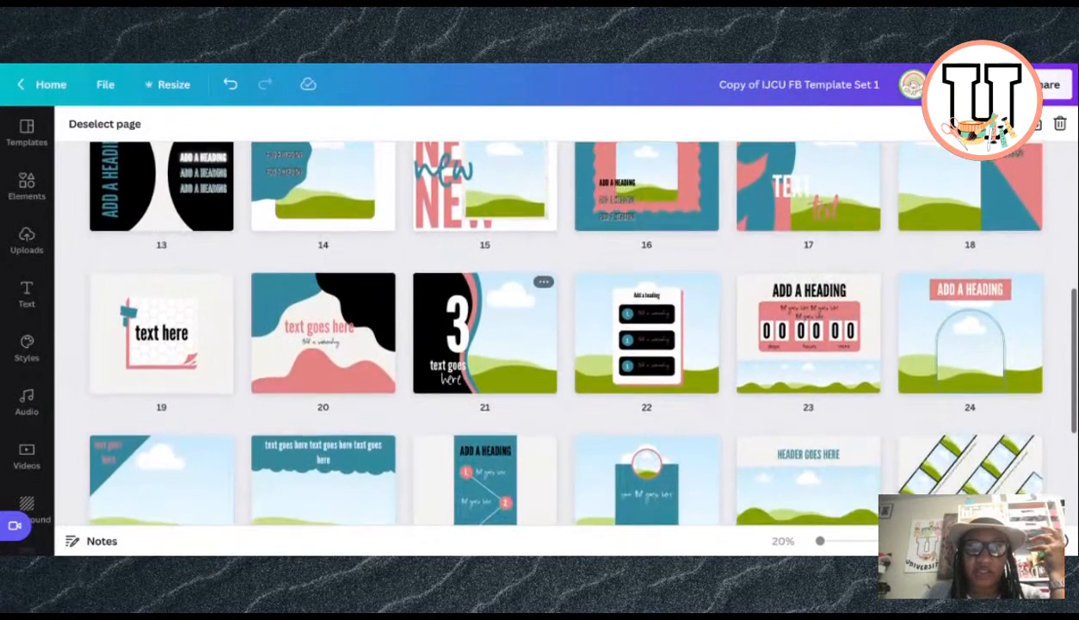
scroll(484, 344, "down", 1)
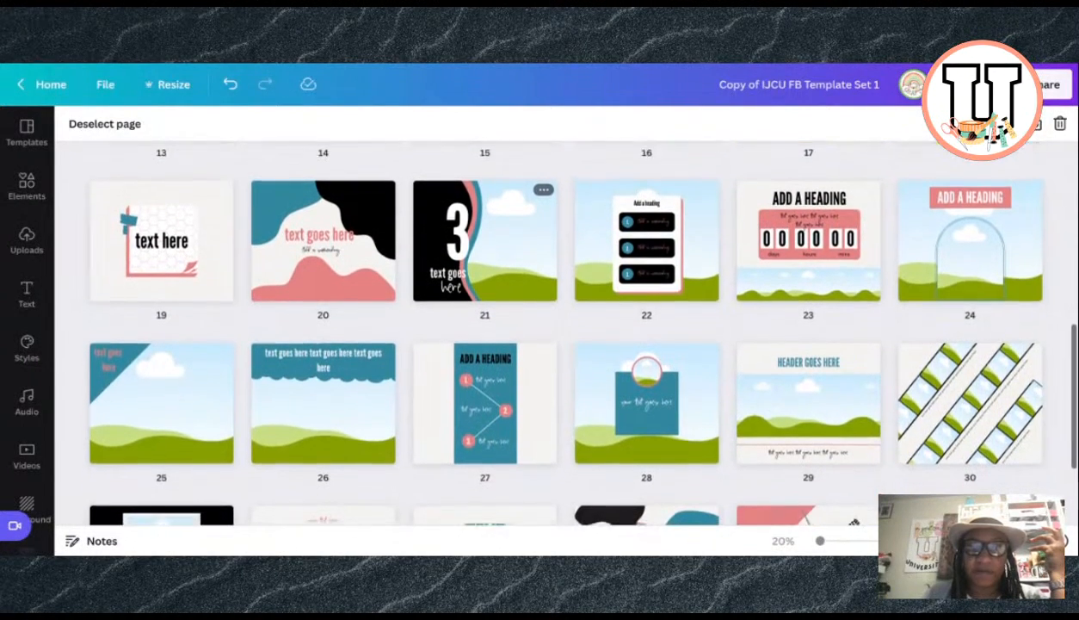
scroll(484, 387, "down", 3)
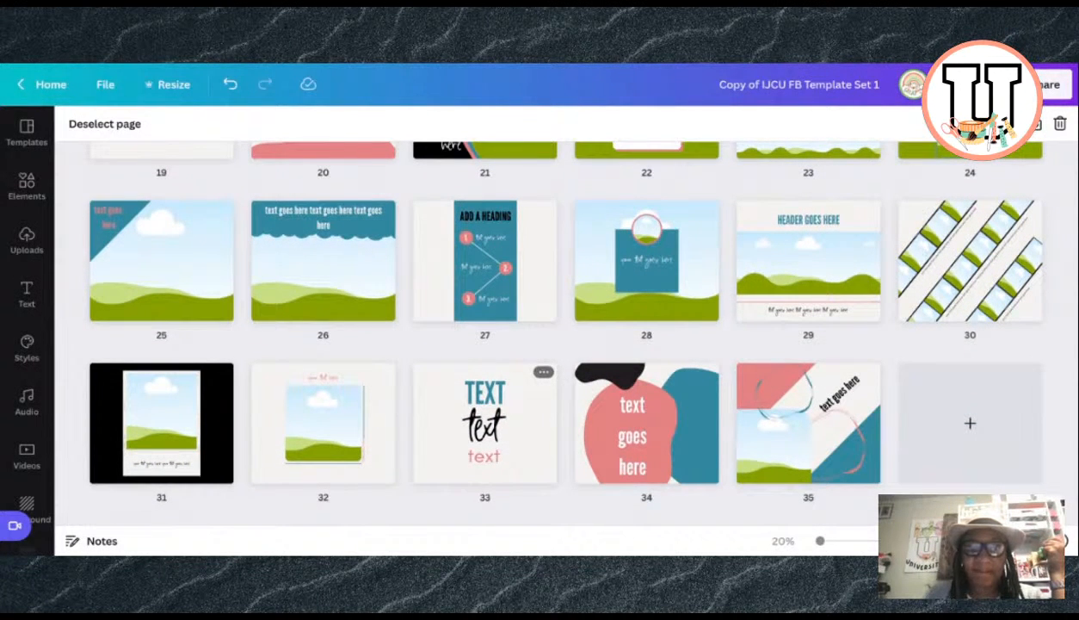
scroll(156, 442, "up", 1)
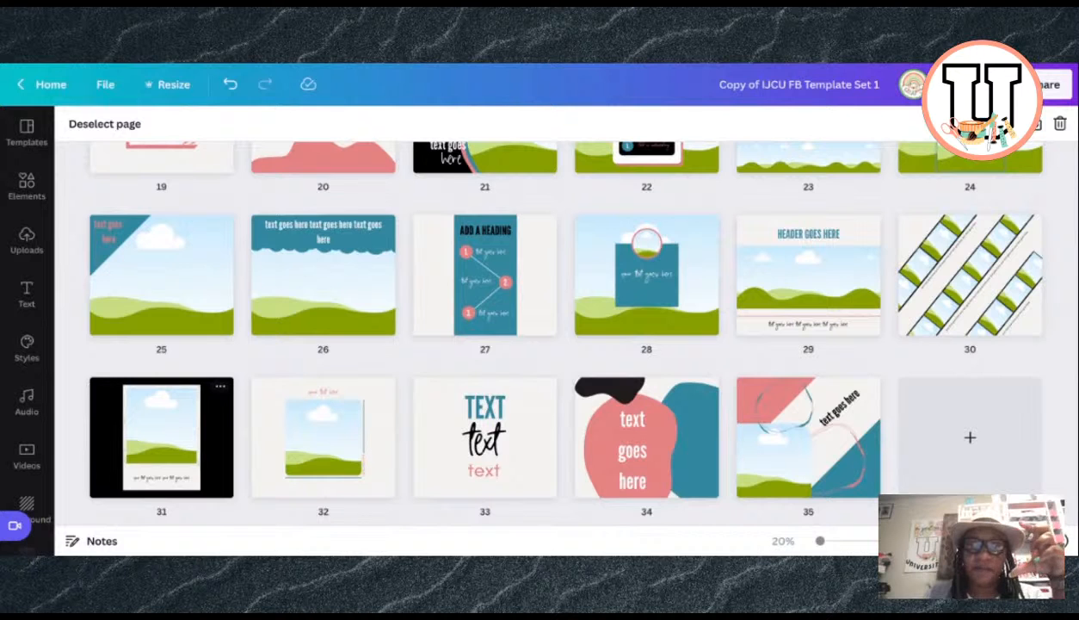
scroll(154, 442, "up", 1)
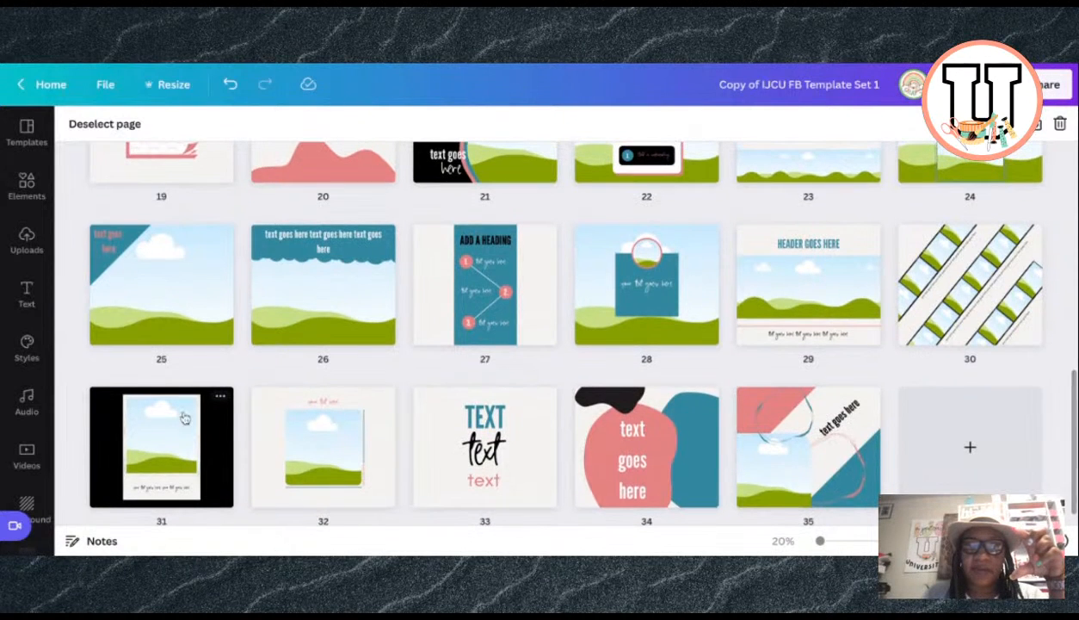
scroll(198, 410, "up", 3)
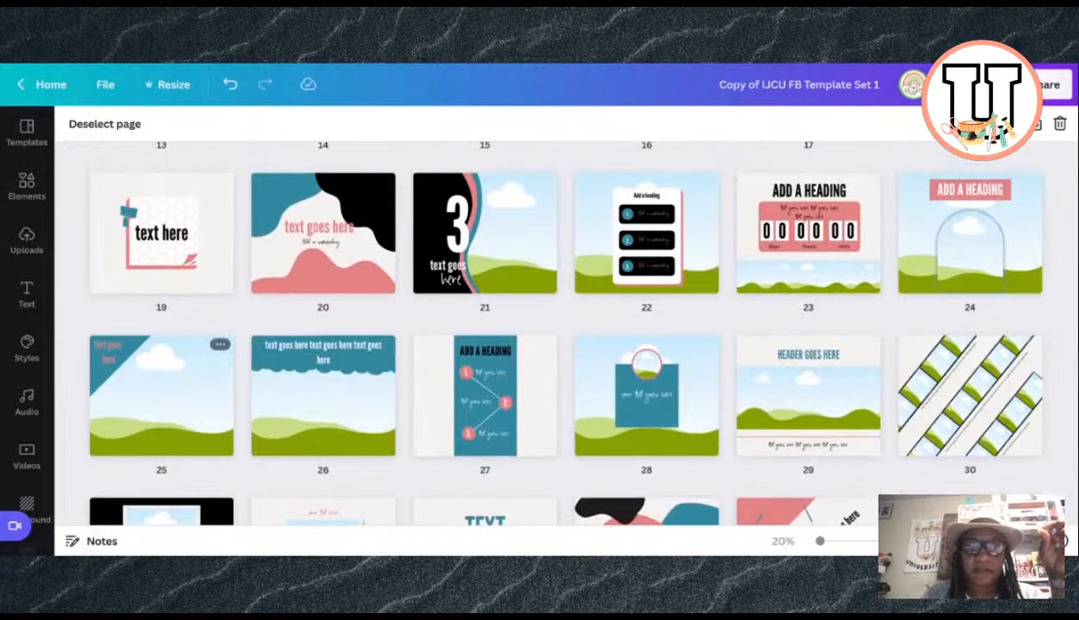
scroll(202, 419, "up", 1)
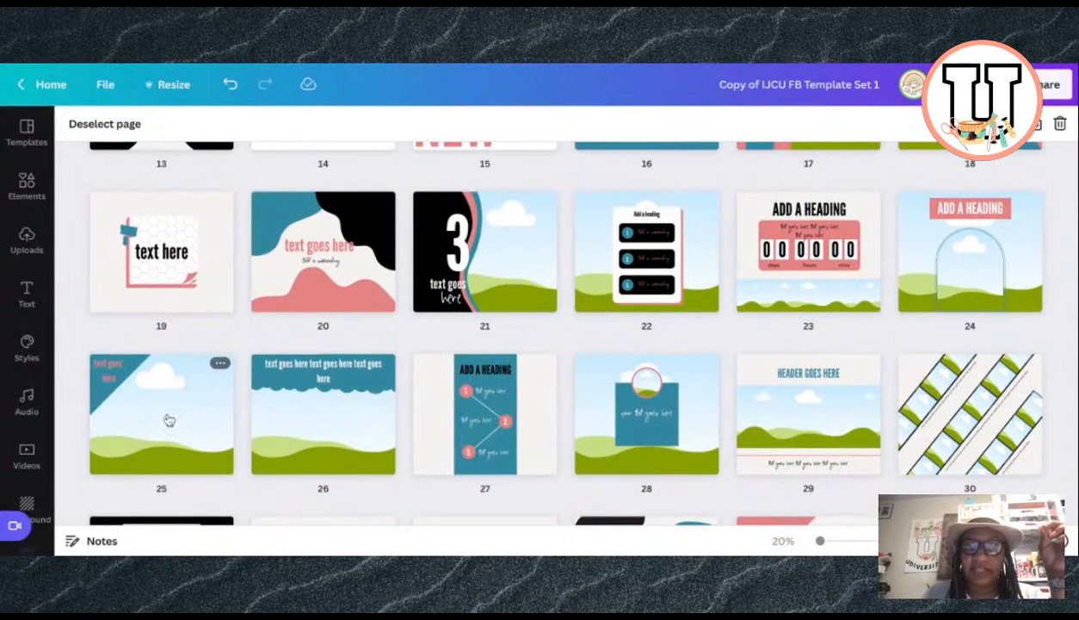
scroll(168, 452, "up", 2)
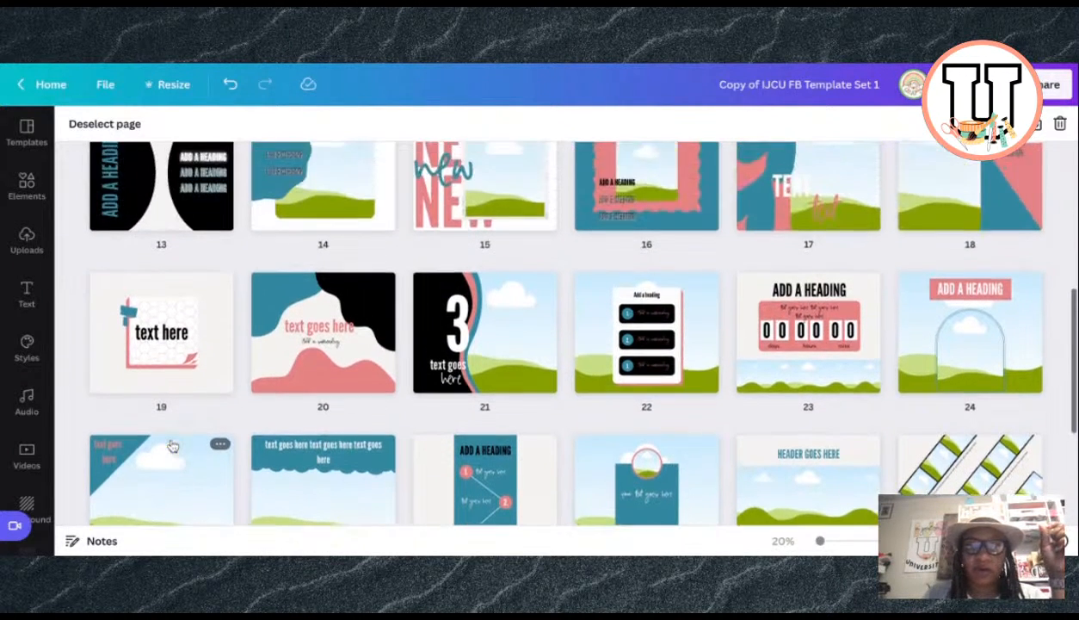
mouse_move(165, 478)
left_mouse_down()
mouse_move(197, 179)
mouse_move(242, 223)
left_mouse_up()
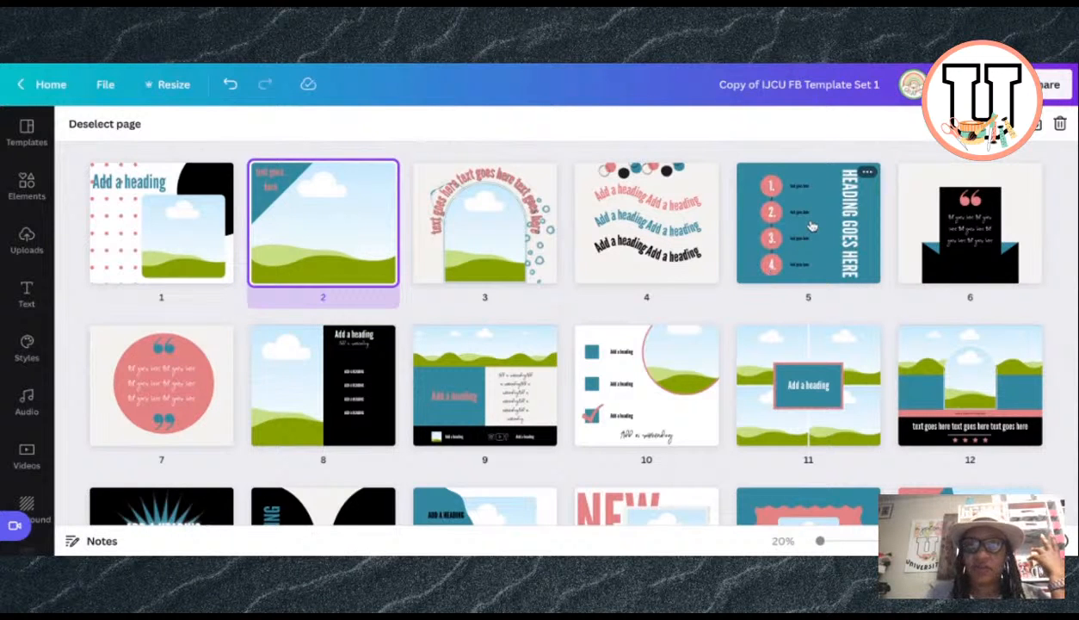
left_click_drag(811, 225, 435, 220)
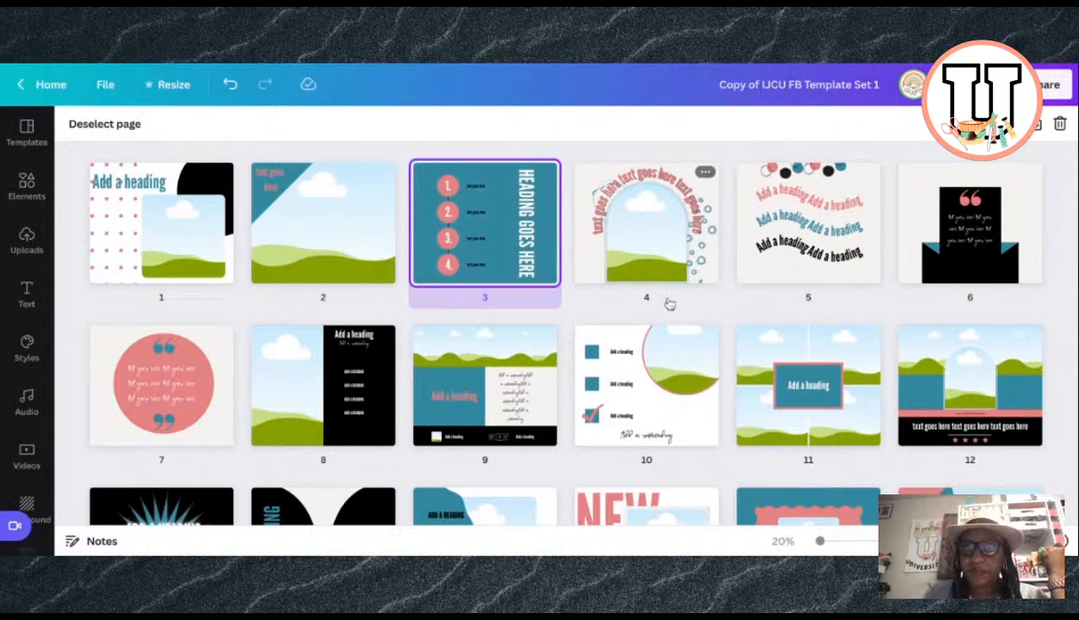
Step: Move the "text goes here" page with teal, black and pink wavy shapes to position 4
scroll(706, 378, "down", 1)
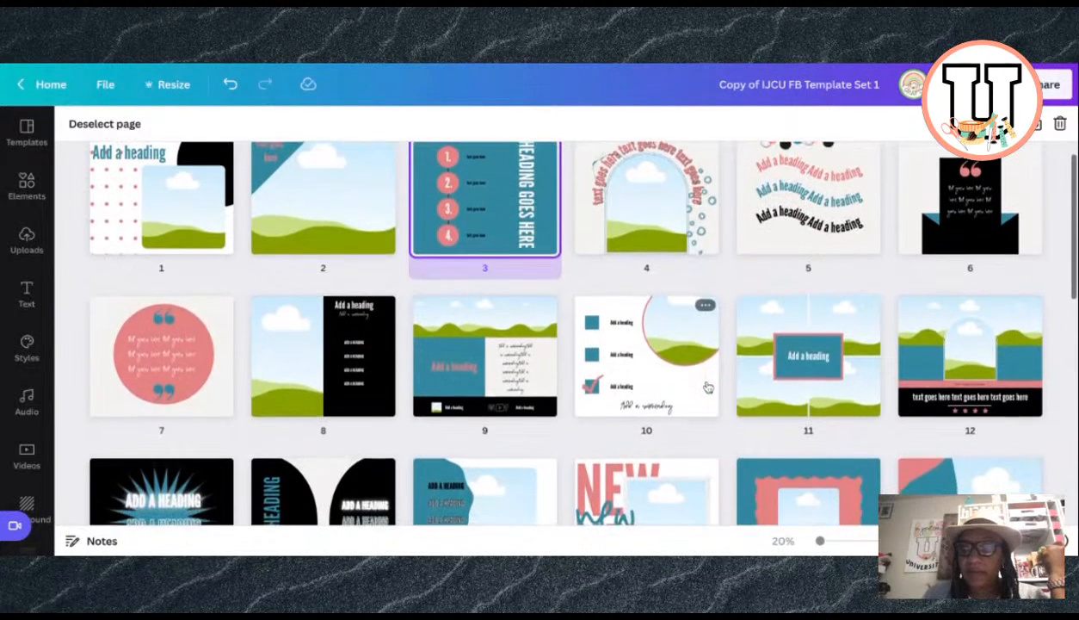
scroll(706, 387, "down", 1)
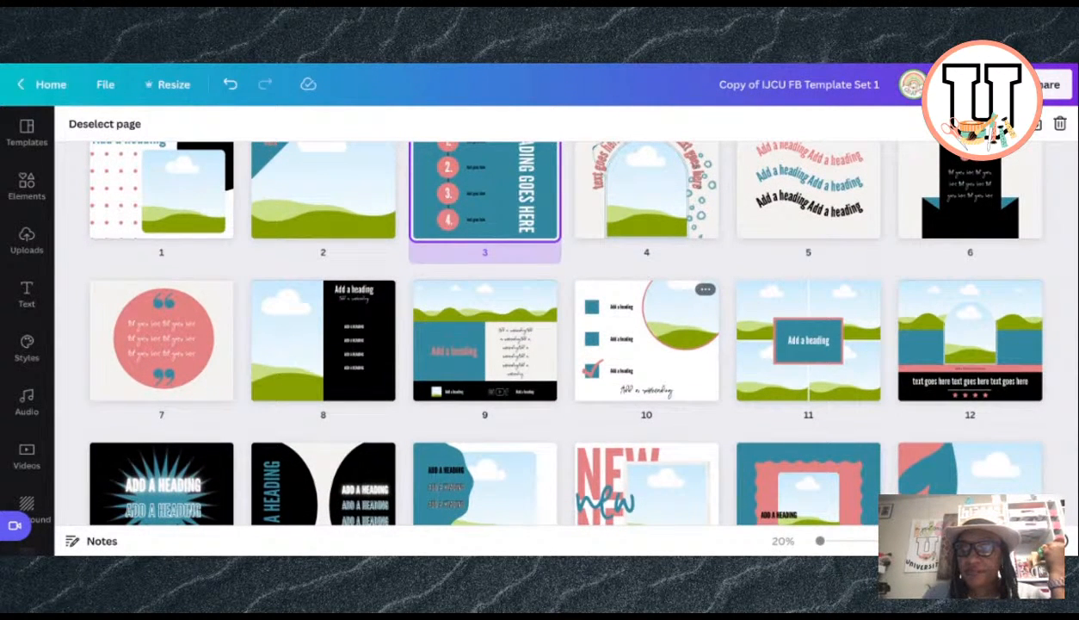
scroll(706, 378, "down", 1)
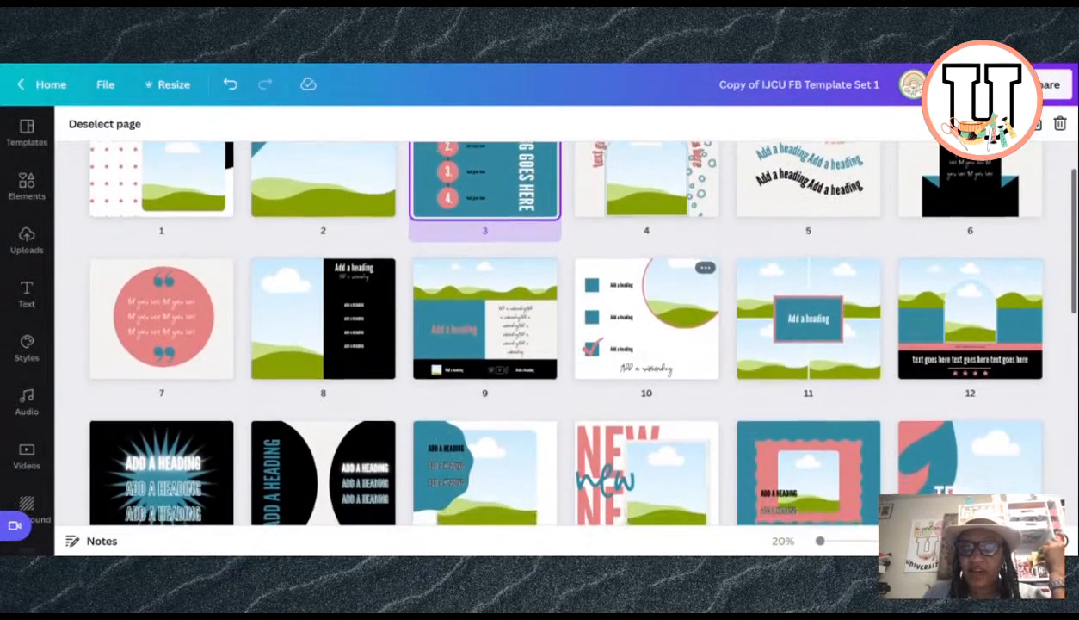
scroll(705, 379, "down", 2)
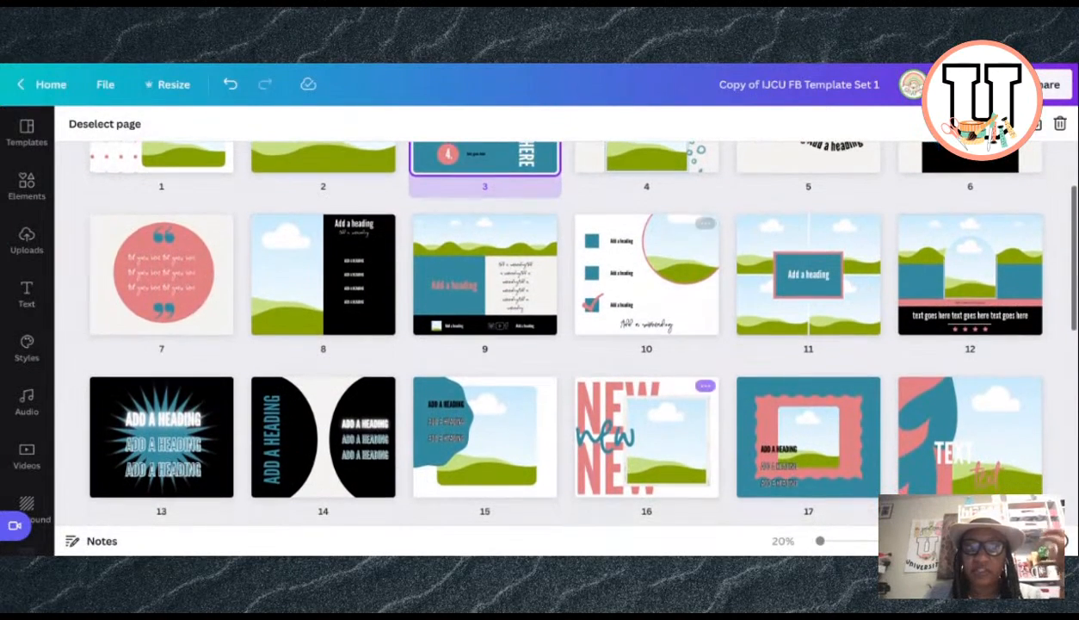
scroll(705, 378, "down", 9)
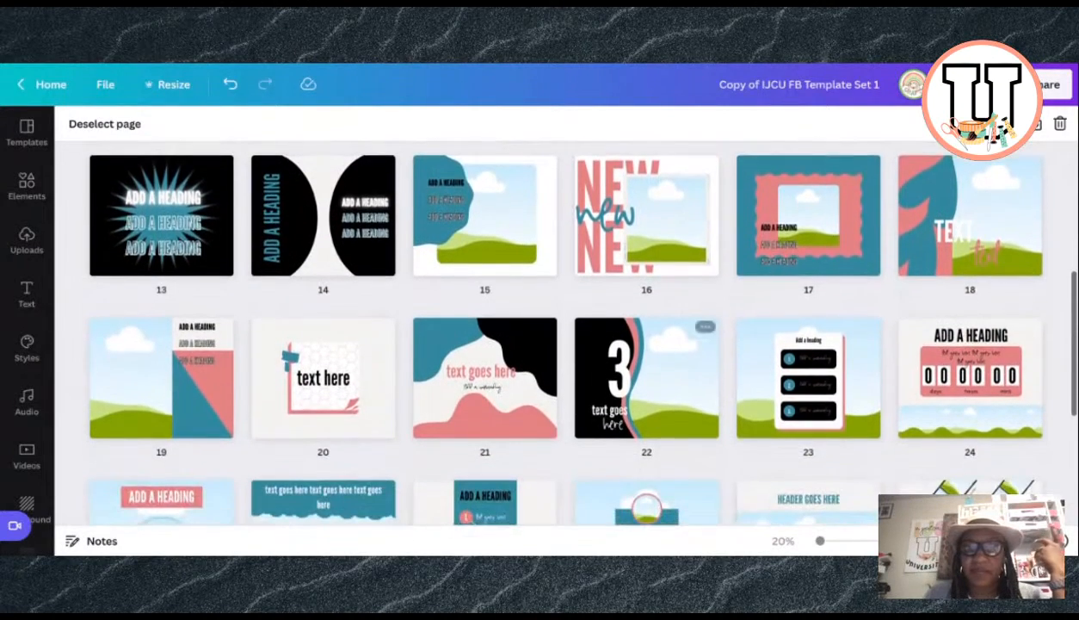
scroll(624, 419, "up", 3)
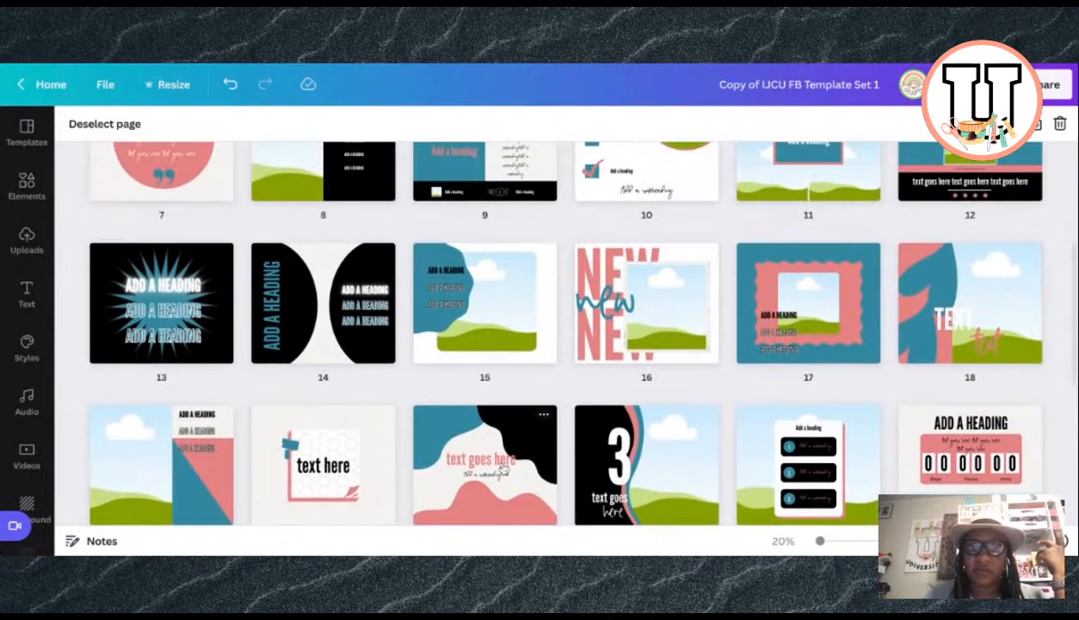
left_click_drag(499, 473, 647, 173)
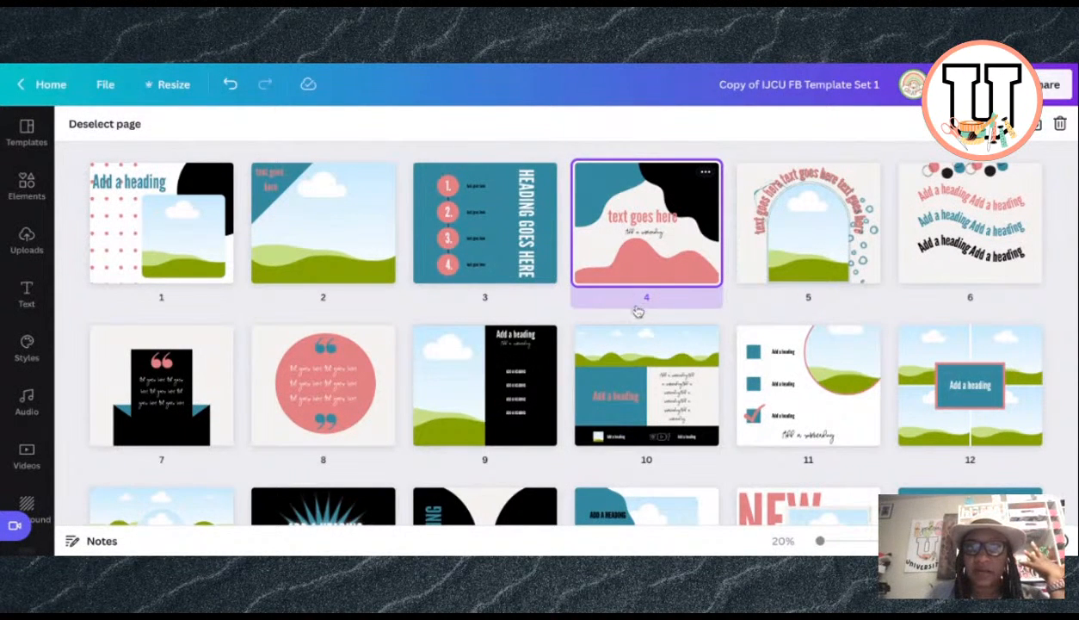
Step: Look through the remaining layouts and move the page with the repeated "NEW" lettering and photo frame to position 5
scroll(634, 308, "down", 2)
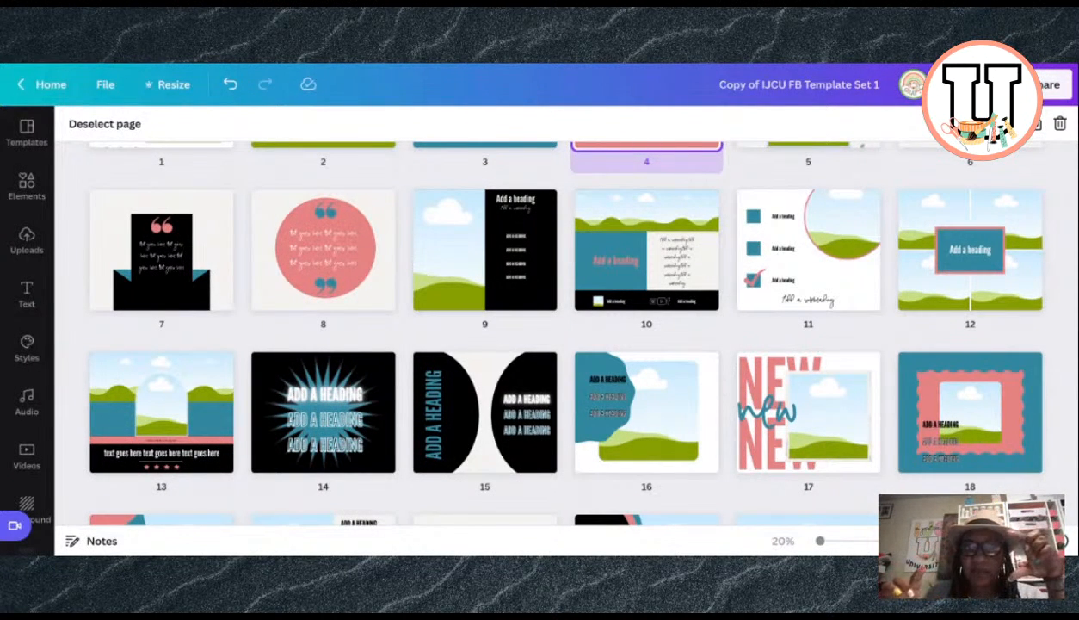
scroll(661, 404, "down", 2)
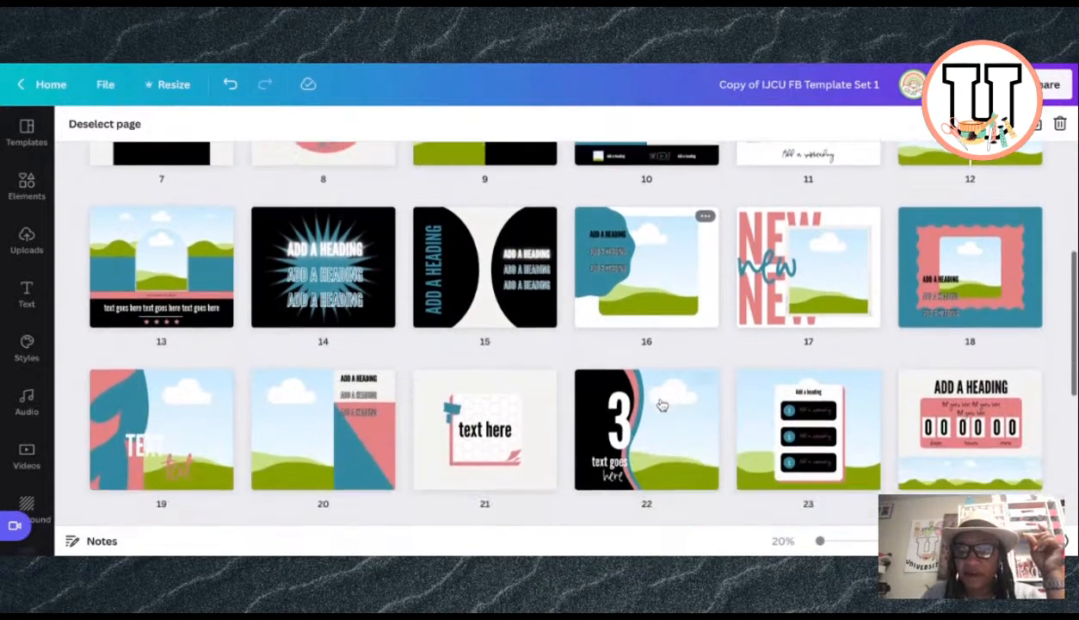
scroll(661, 405, "down", 2)
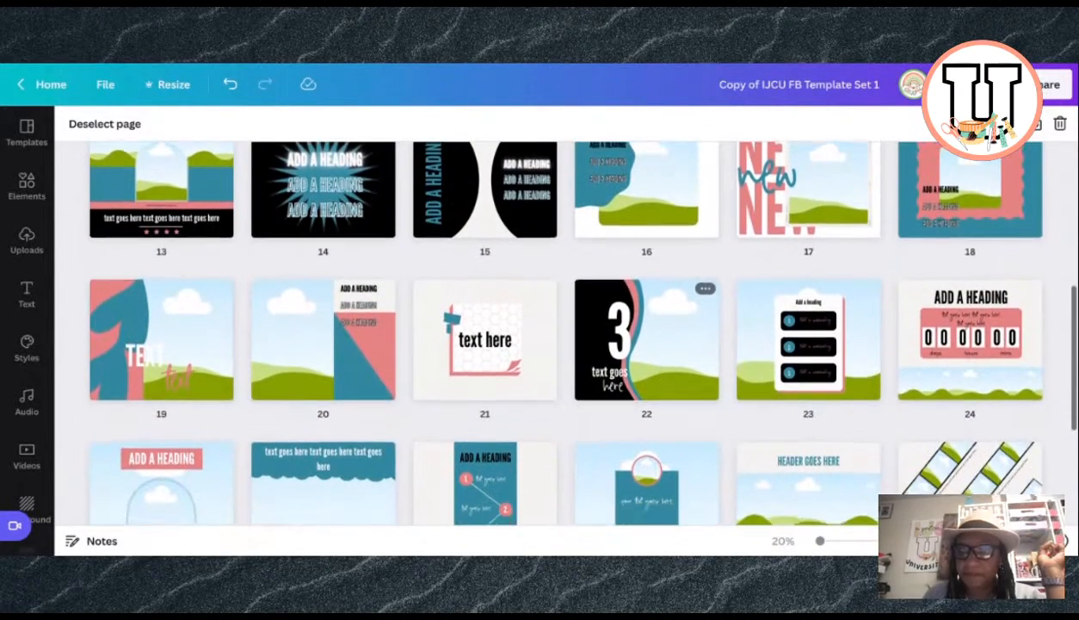
scroll(646, 340, "down", 1)
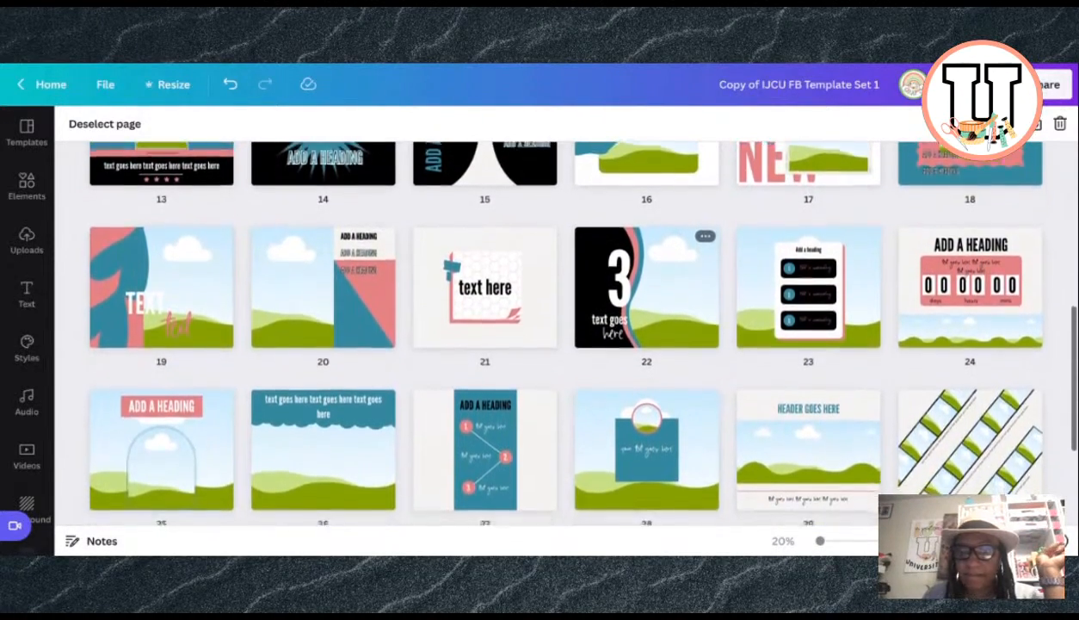
scroll(647, 267, "down", 2)
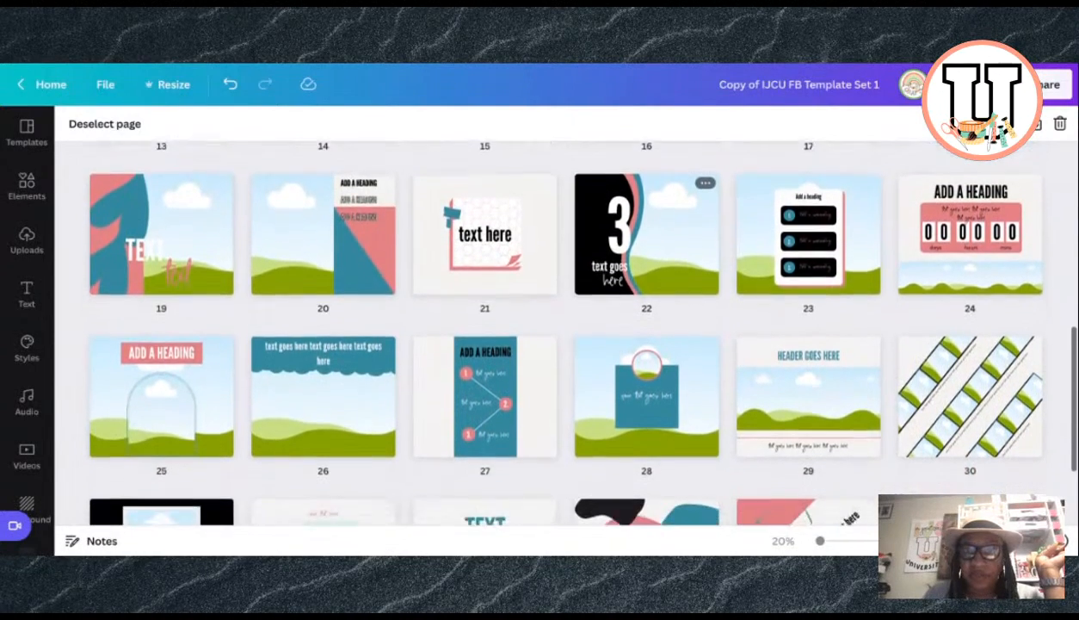
scroll(647, 327, "down", 2)
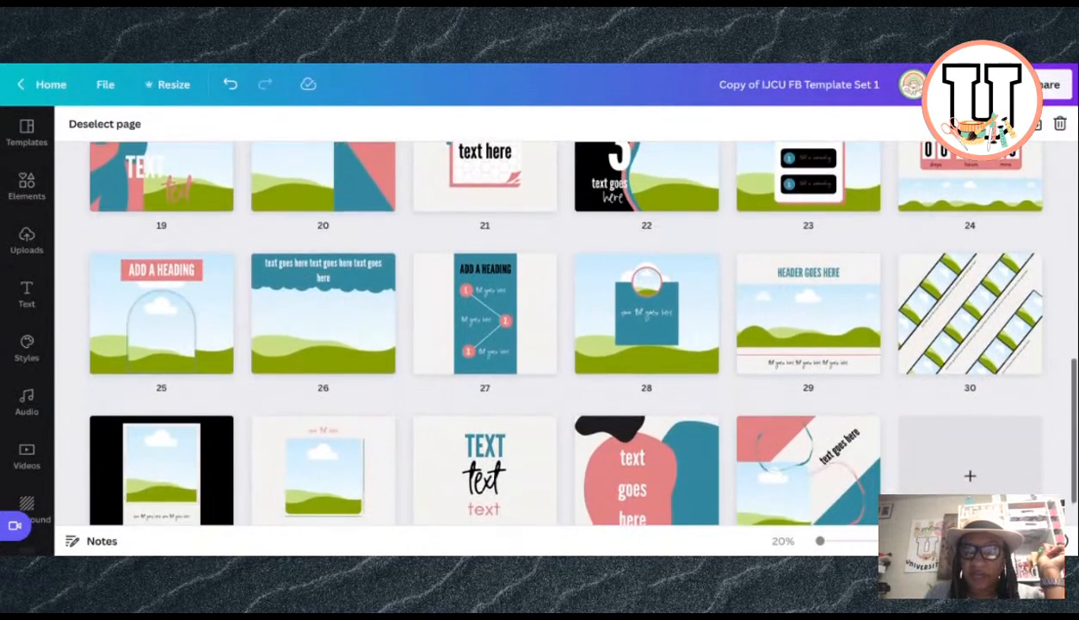
scroll(666, 358, "down", 1)
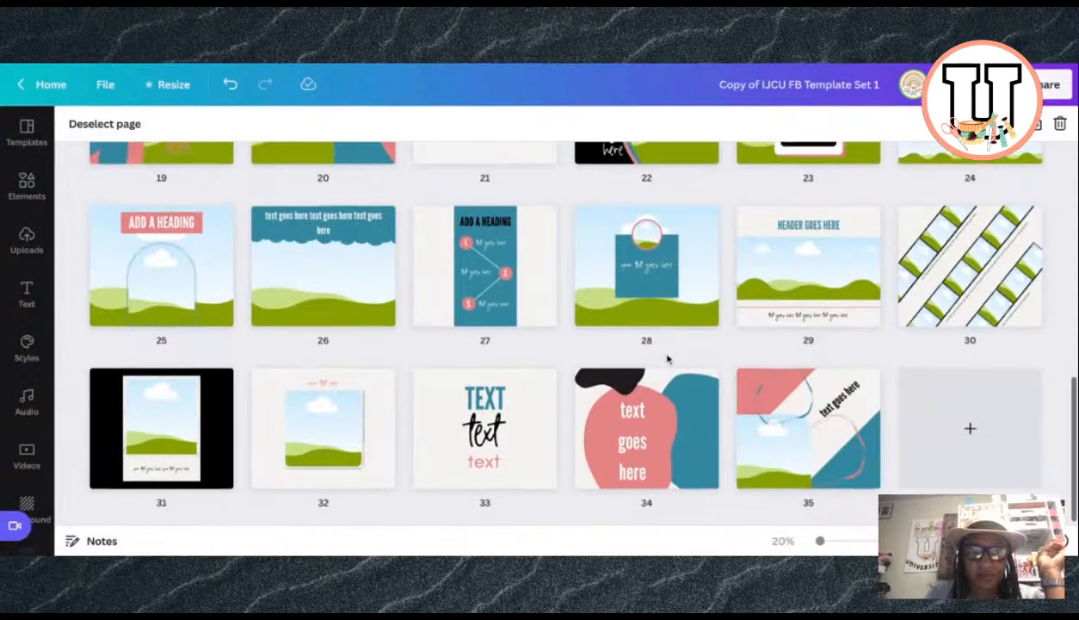
scroll(666, 359, "up", 10)
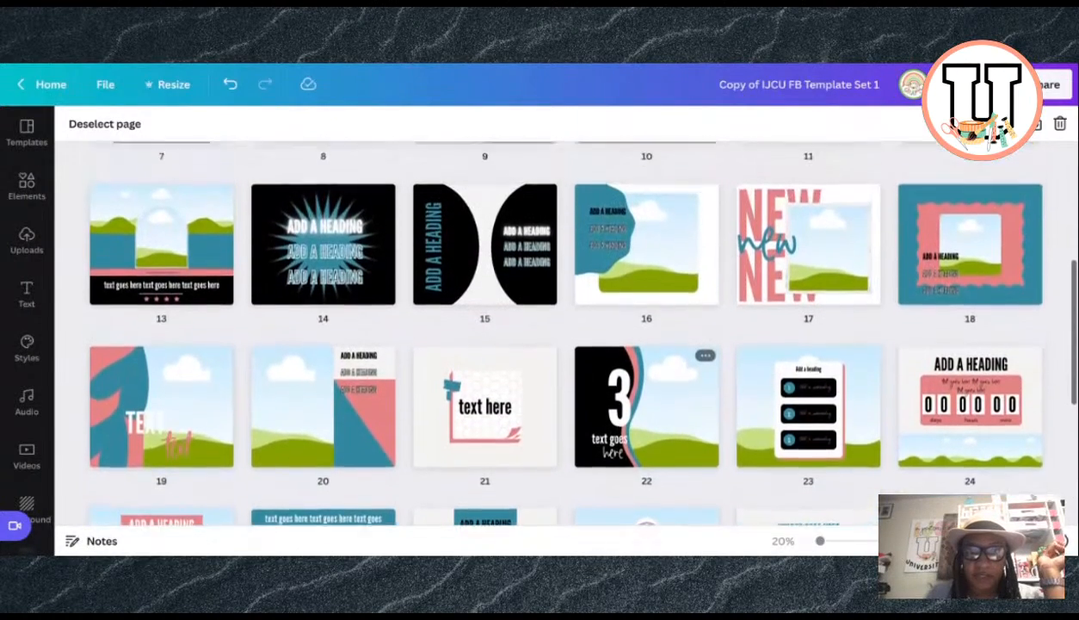
scroll(667, 359, "up", 3)
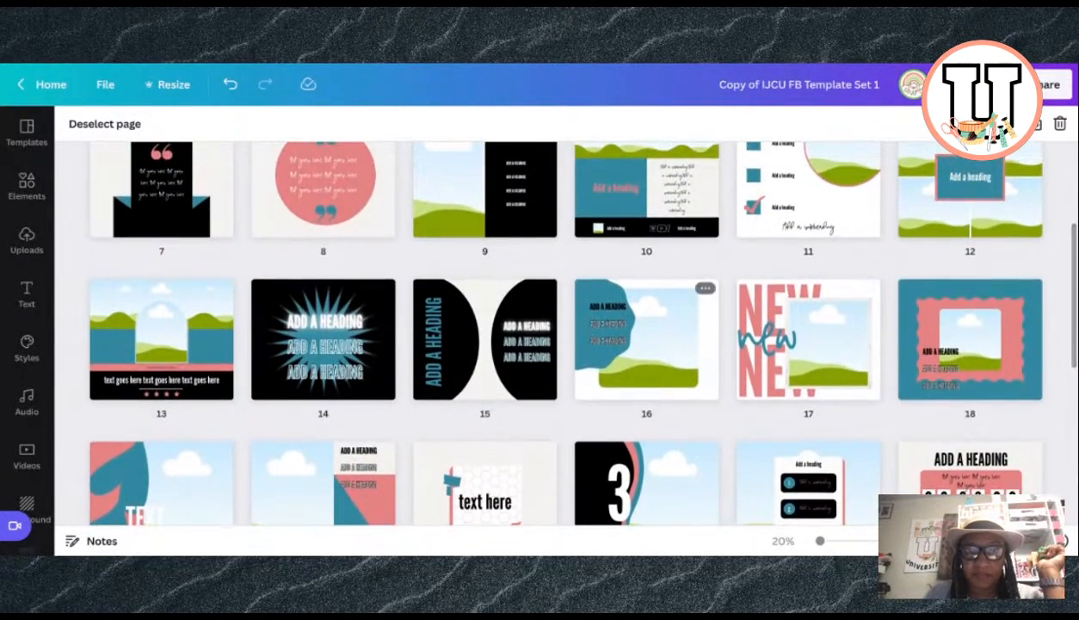
scroll(667, 359, "up", 1)
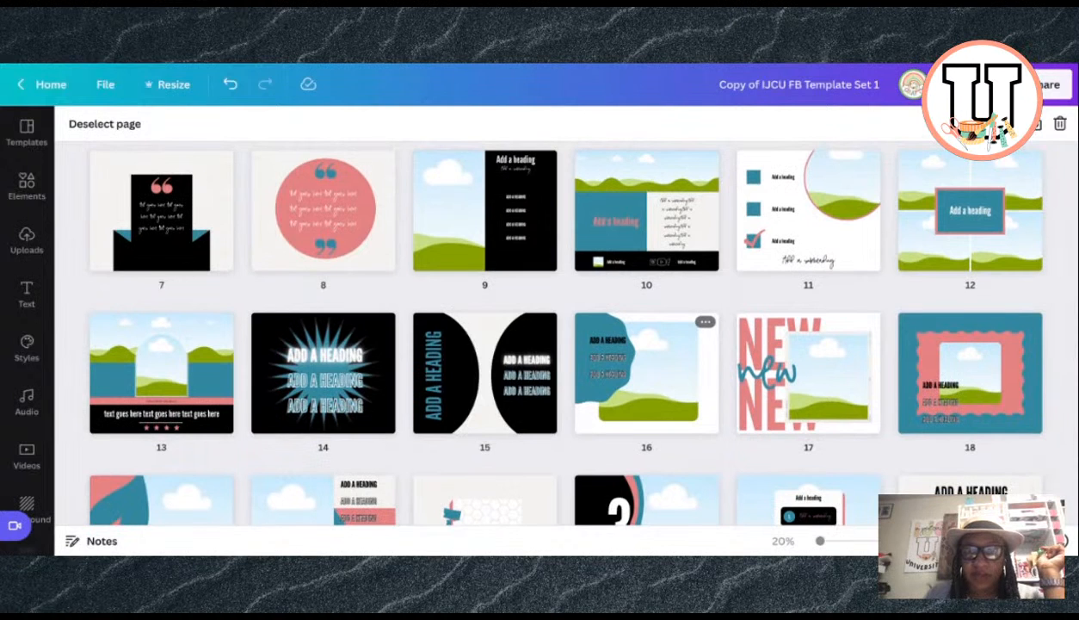
scroll(667, 370, "up", 1)
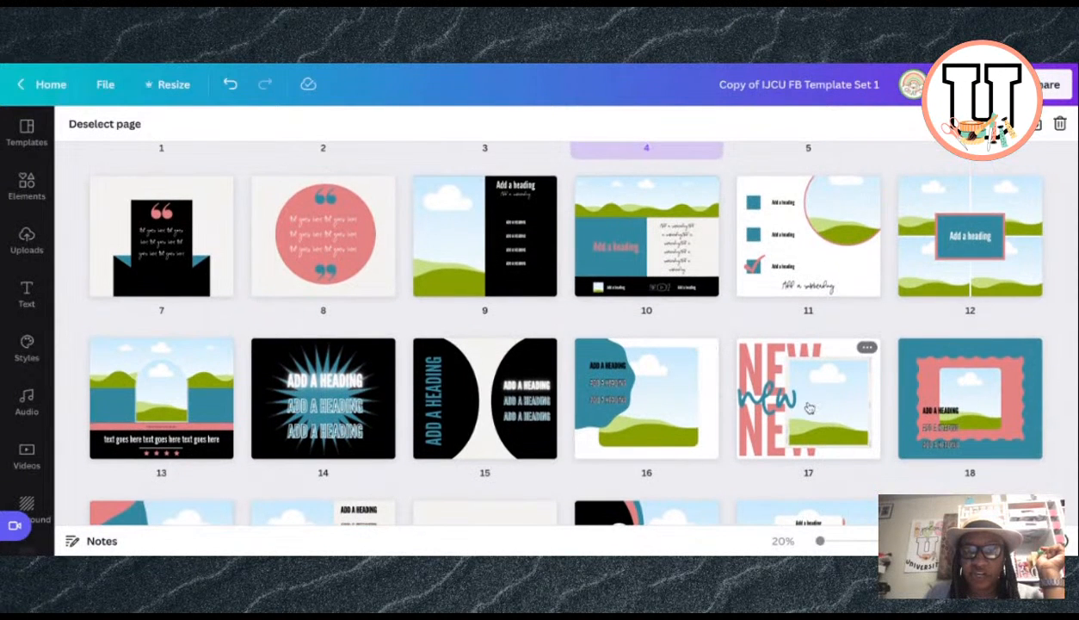
scroll(807, 407, "up", 3)
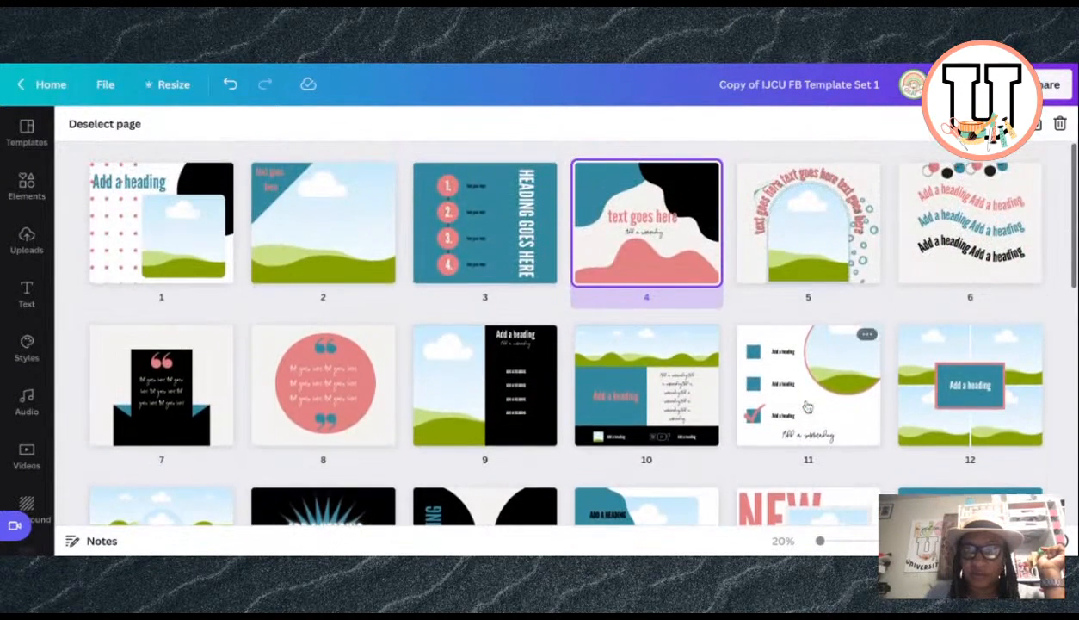
scroll(809, 431, "down", 1)
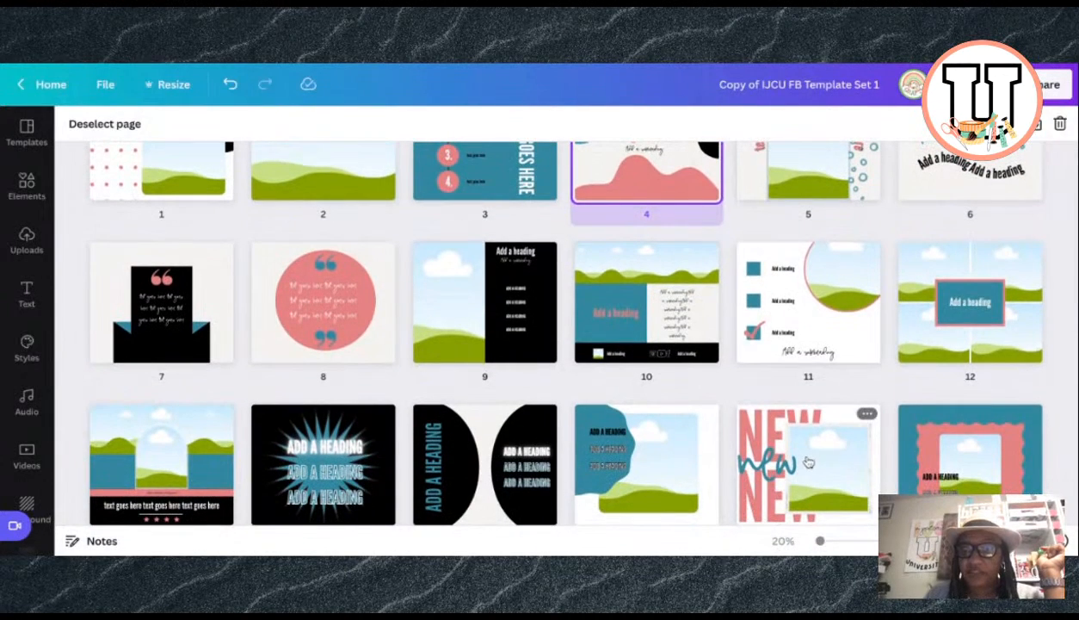
left_click_drag(807, 463, 757, 222)
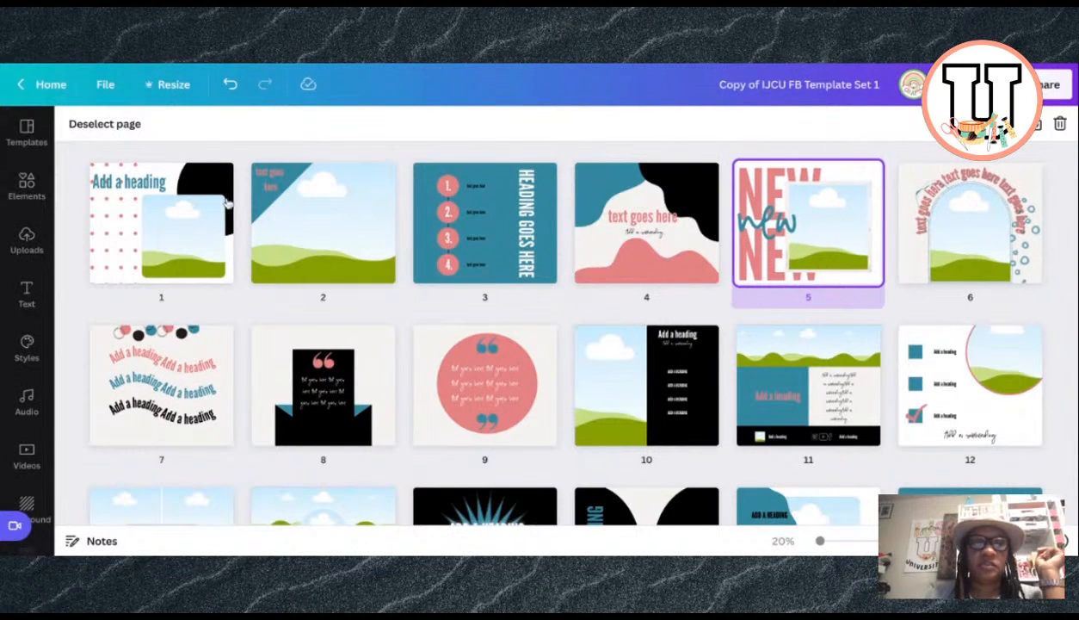
Step: Leave the thumbnail grid and show page 1, the "Add a heading" layout, at editing size
left_click(179, 219)
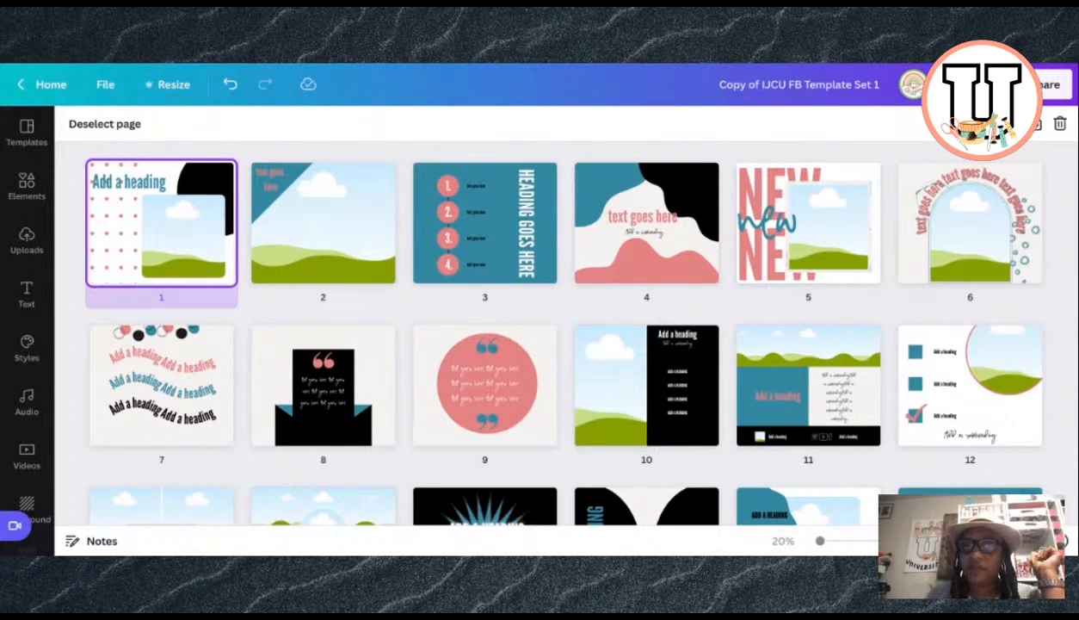
left_click(986, 541)
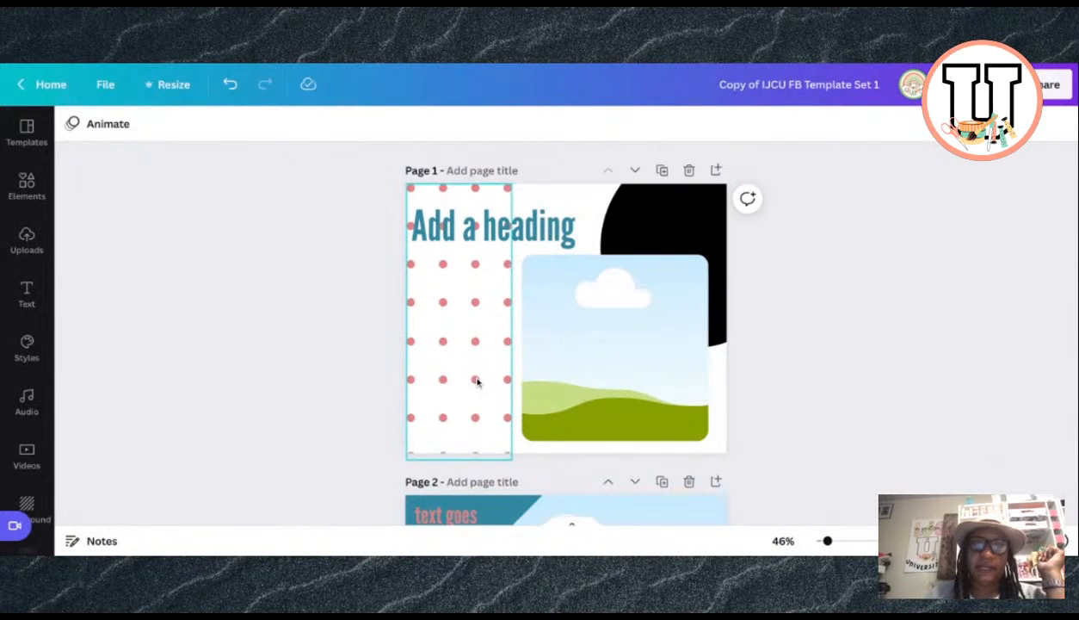
scroll(477, 383, "down", 1)
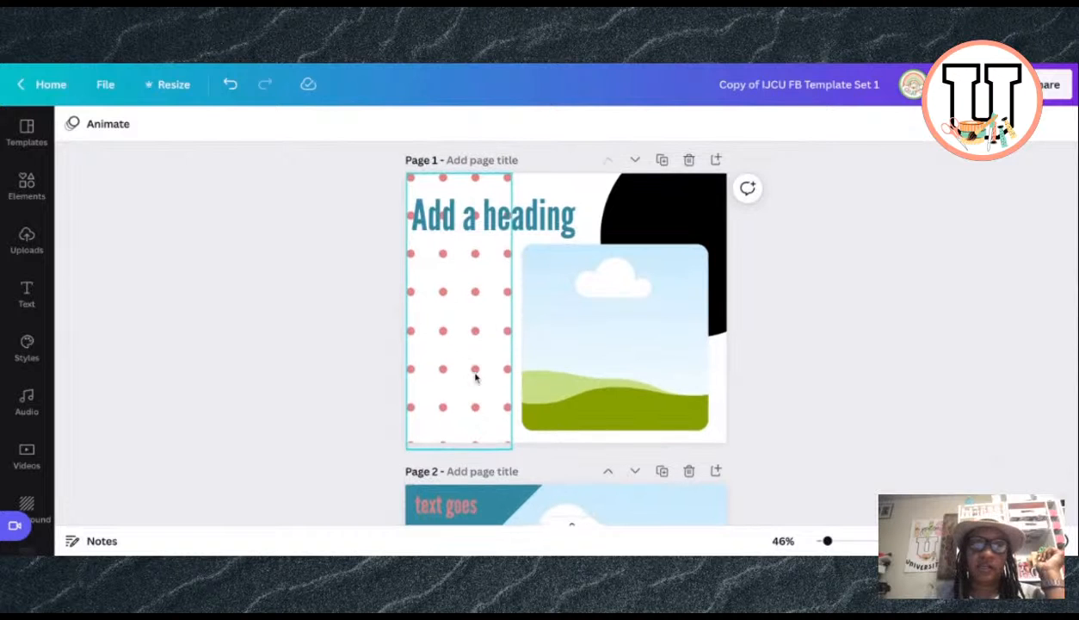
Step: Recolor the lower block of pink polka dots on page 1 with the custom color #D02F63
left_click(466, 347)
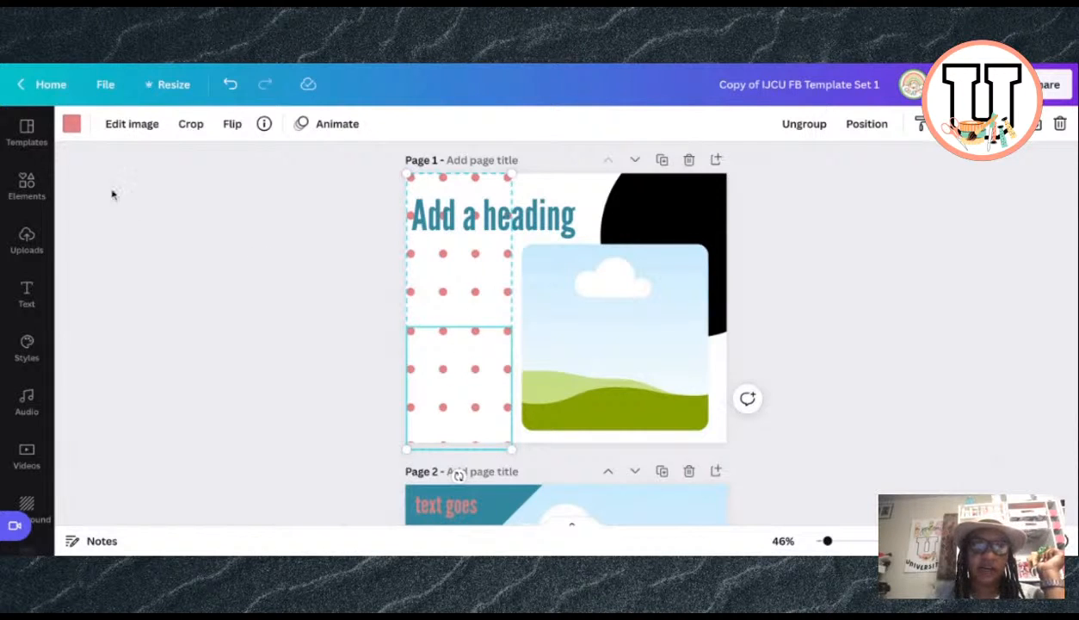
left_click(71, 123)
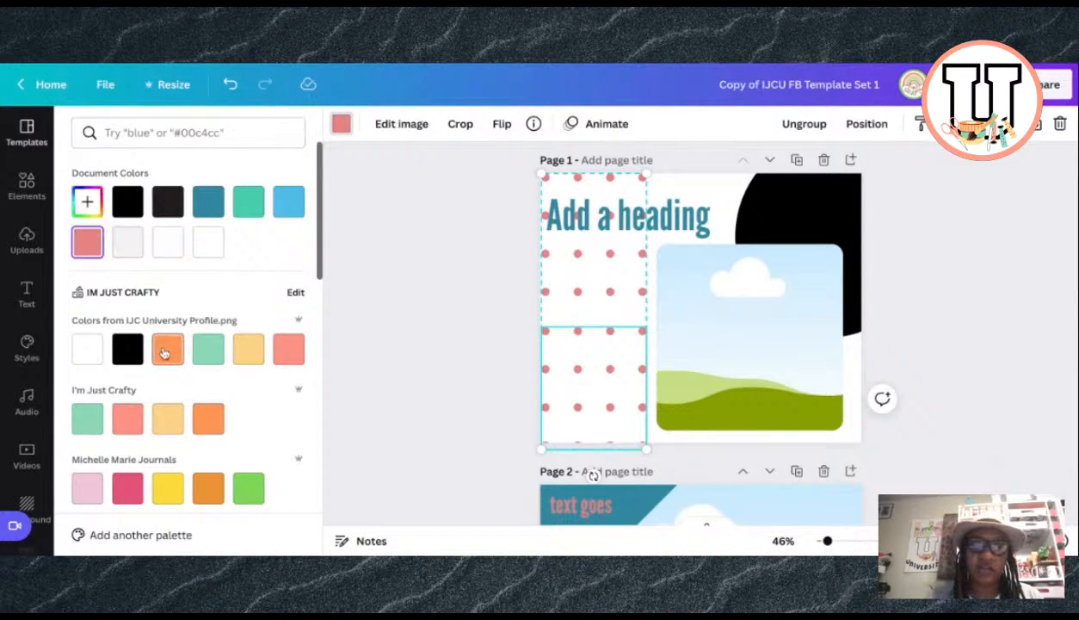
scroll(163, 353, "down", 5)
scroll(164, 353, "down", 6)
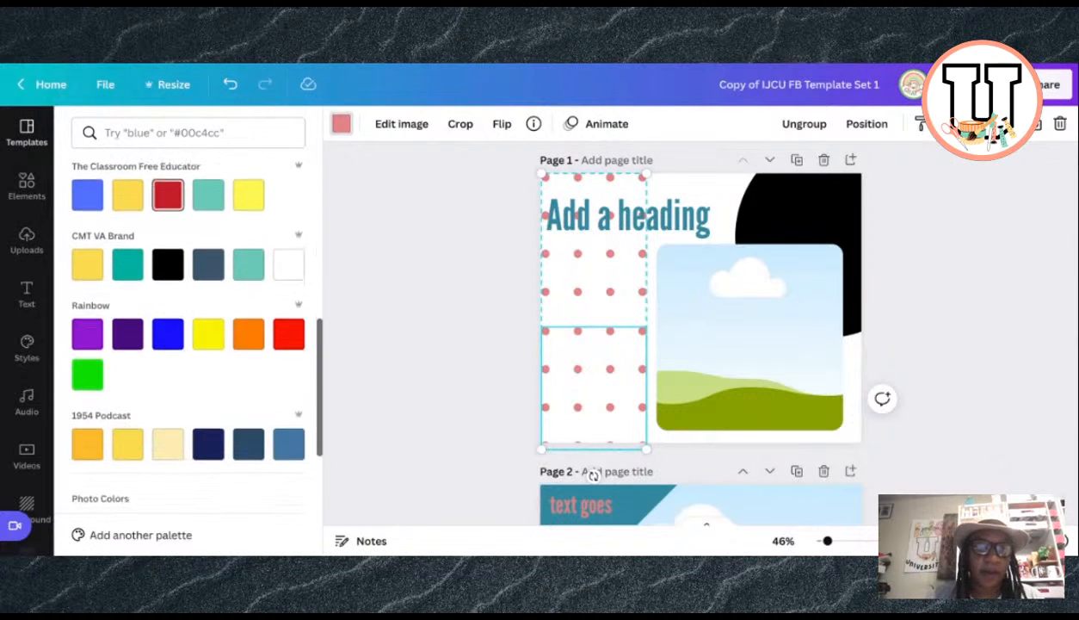
scroll(168, 357, "up", 10)
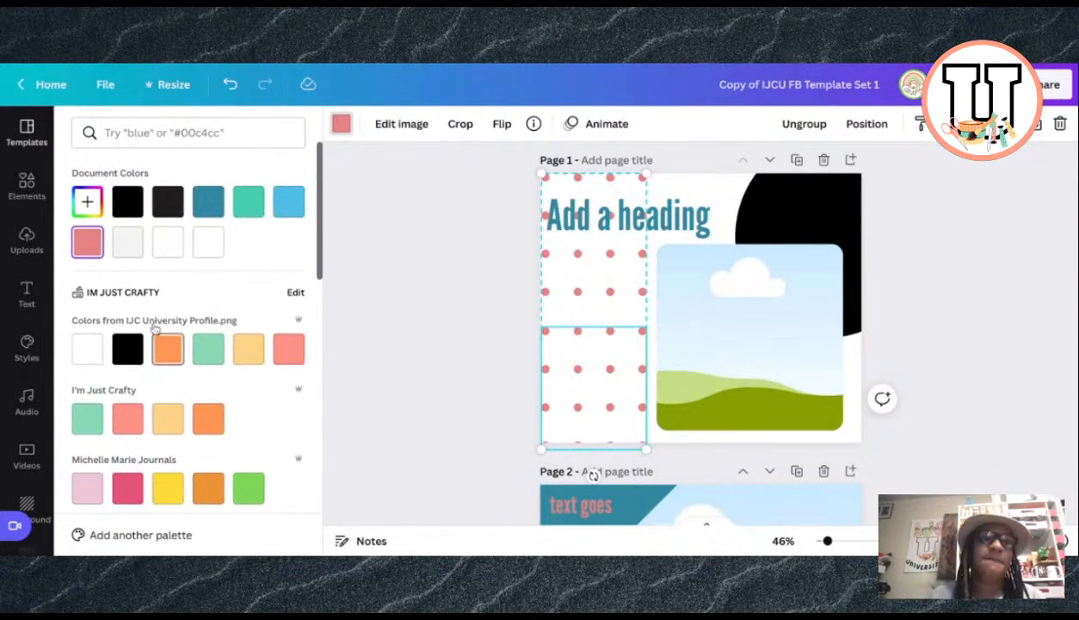
left_click(86, 203)
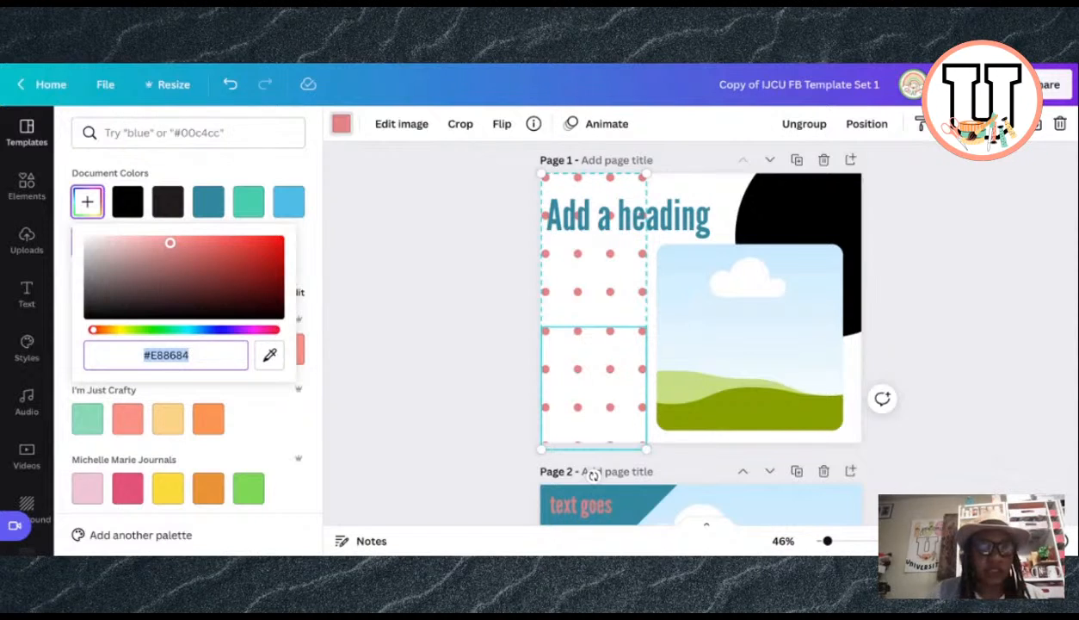
type("#D")
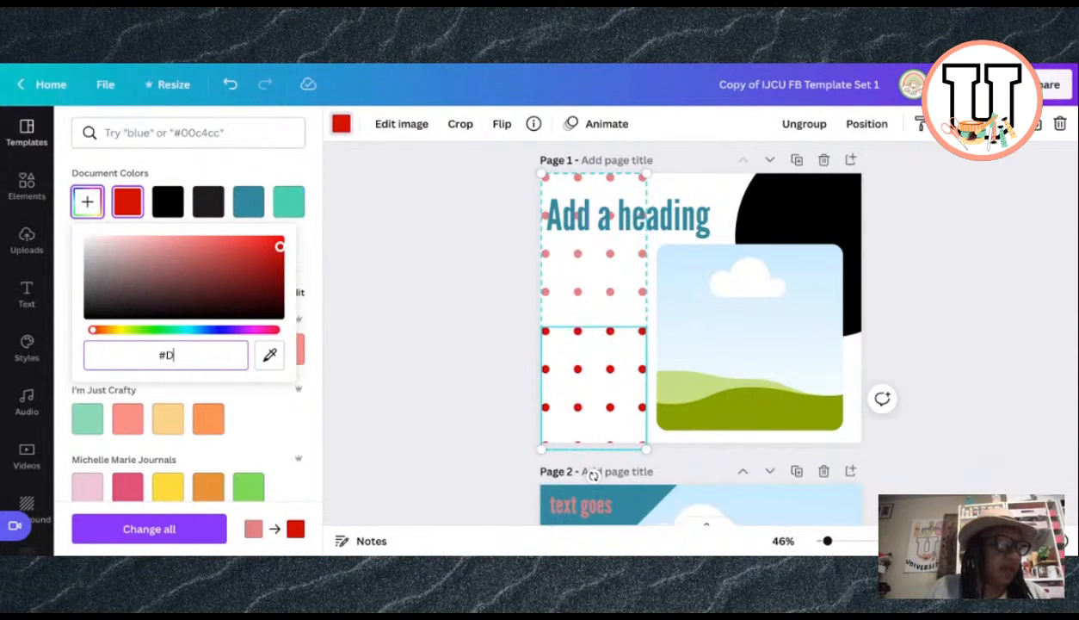
type("02")
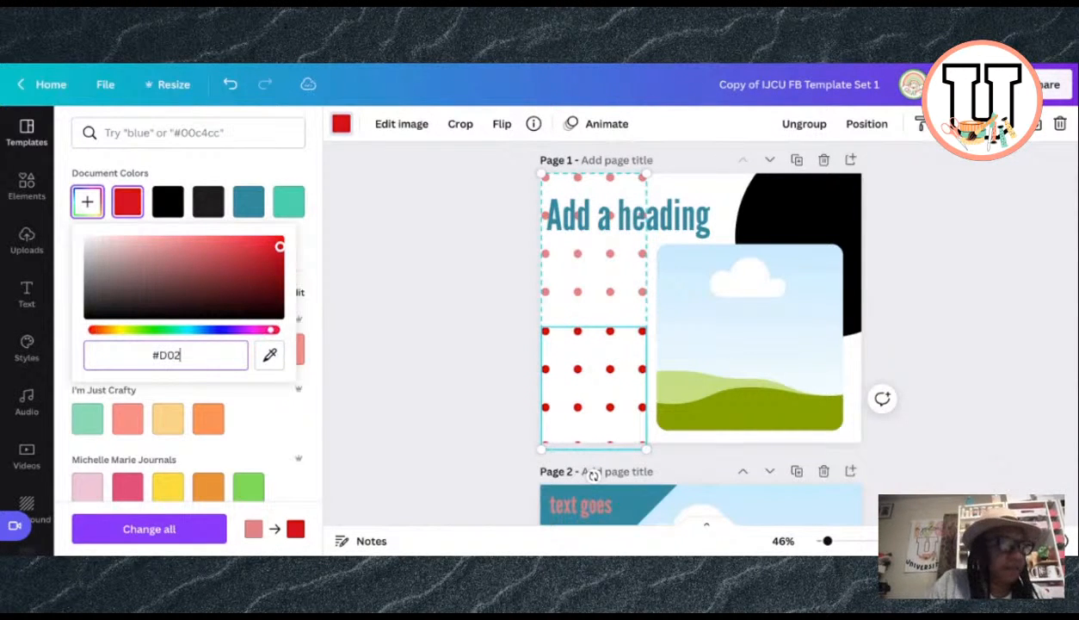
type("F")
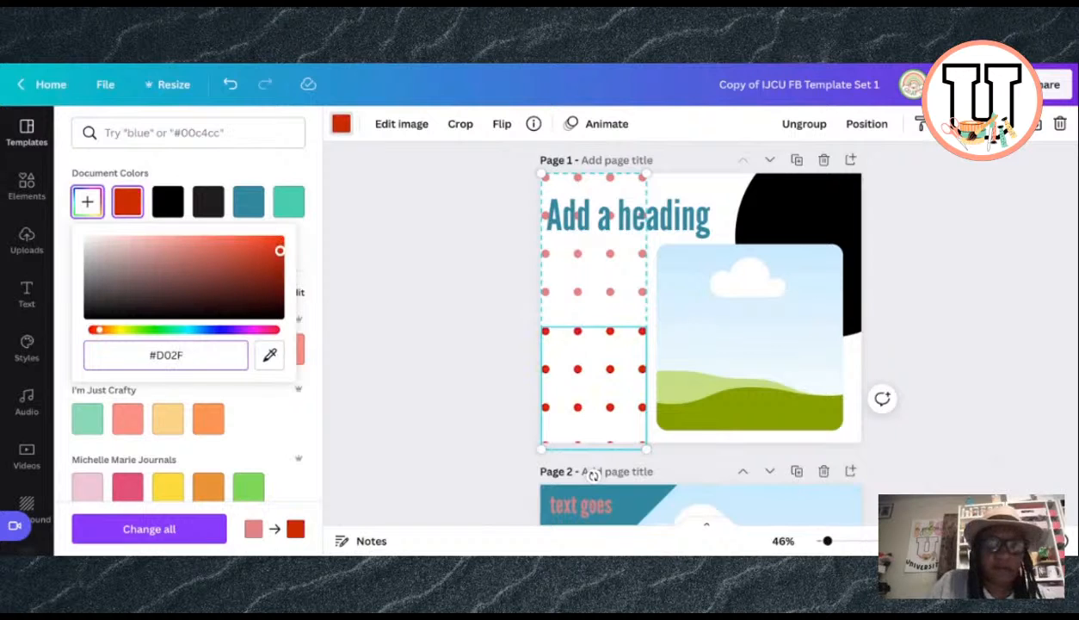
type("63")
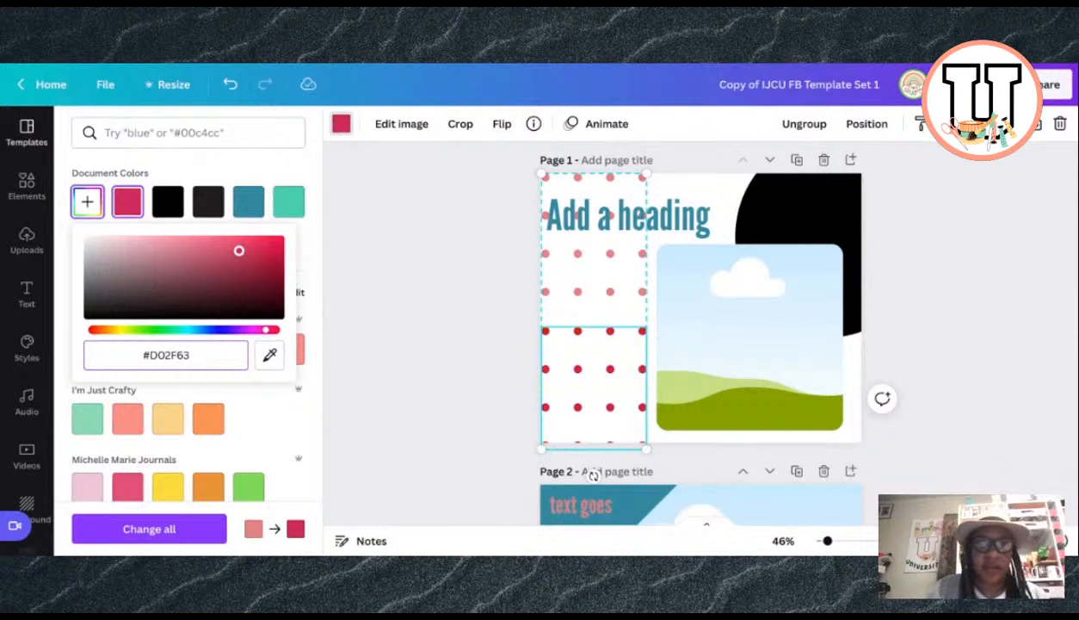
key("Return")
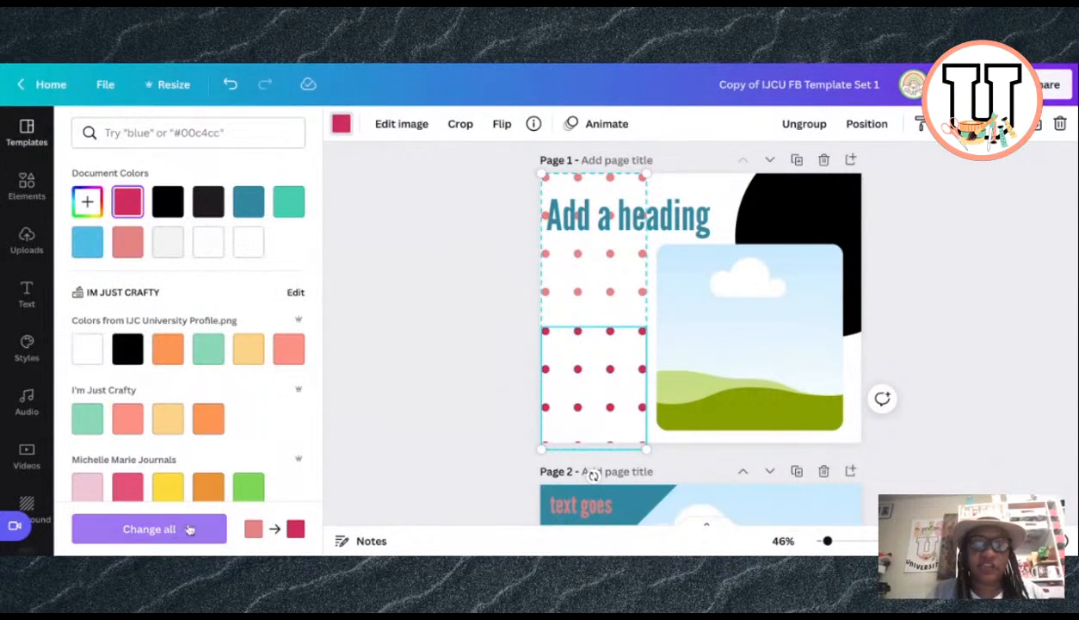
Step: Apply the new polka-dot color in place of the old pink across all pages and check the following layouts
left_click(171, 530)
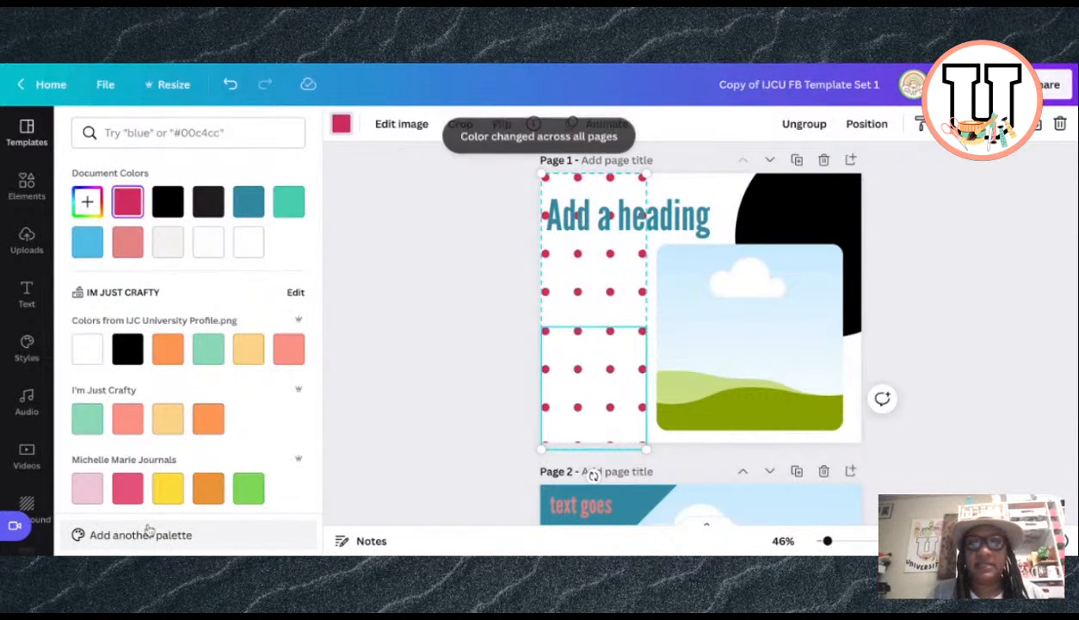
scroll(590, 472, "down", 10)
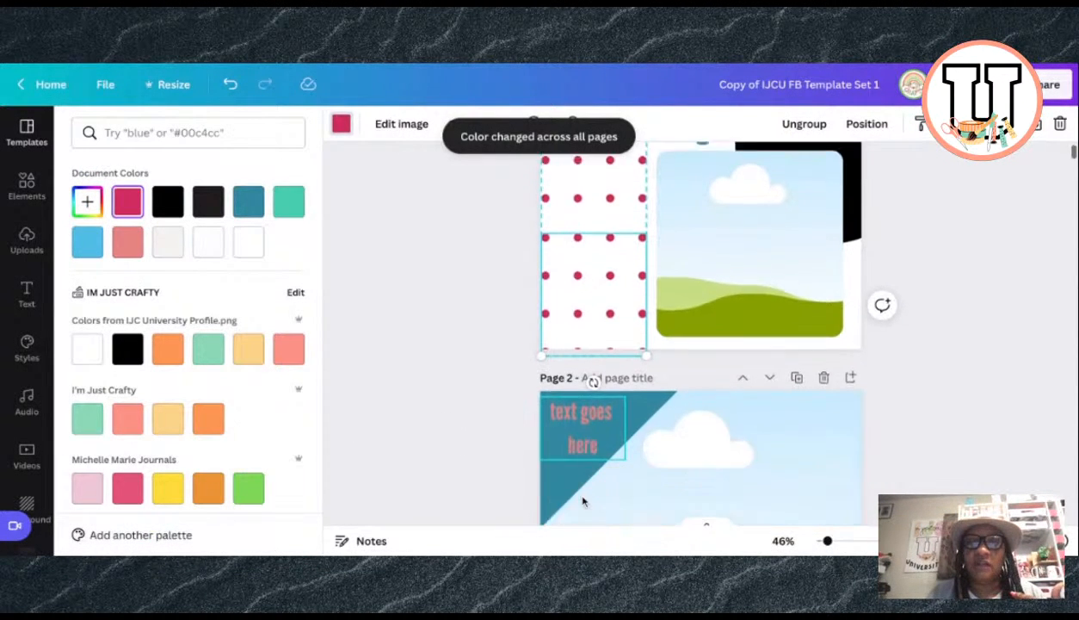
scroll(581, 501, "down", 7)
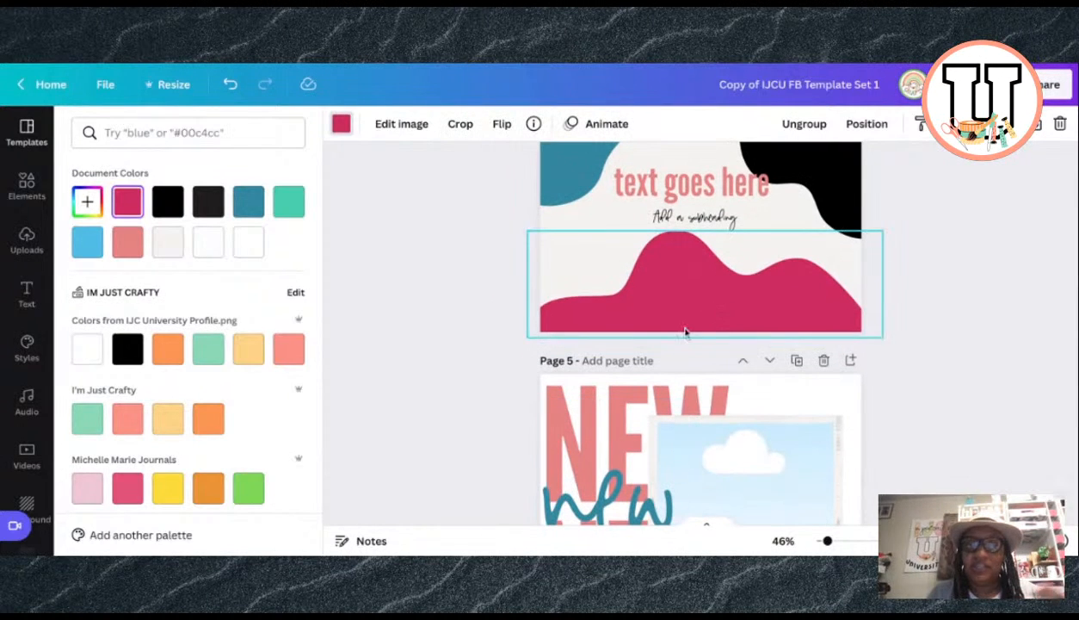
scroll(687, 330, "up", 5)
scroll(686, 332, "up", 10)
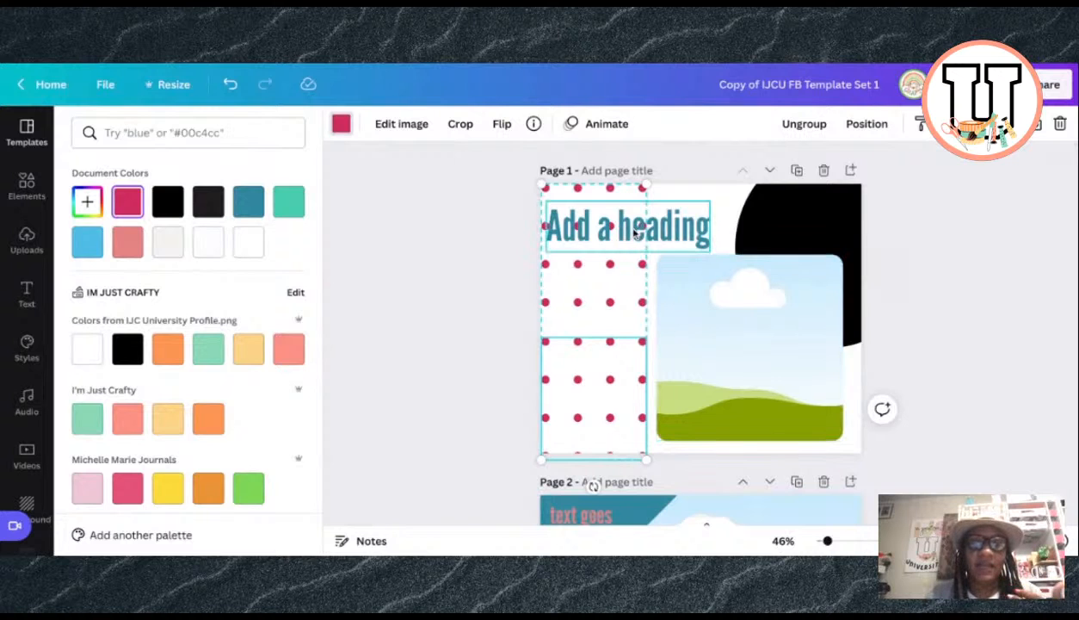
Step: Recolor the "Add a heading" text on page 1 with the custom color #4E8C9B and replace its old teal across all pages
left_click(634, 233)
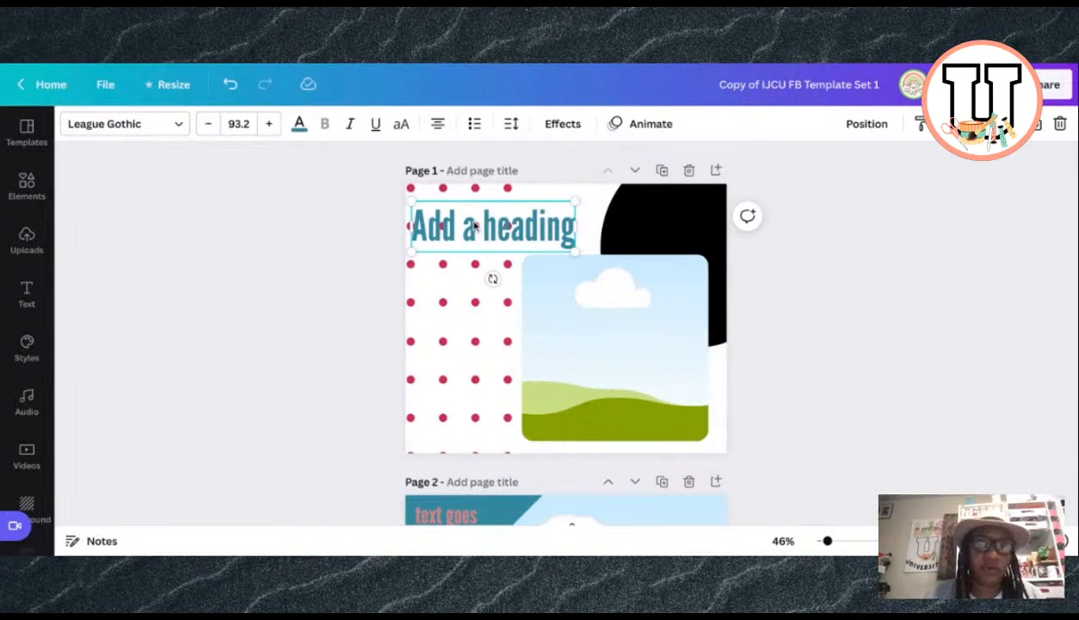
left_click(300, 127)
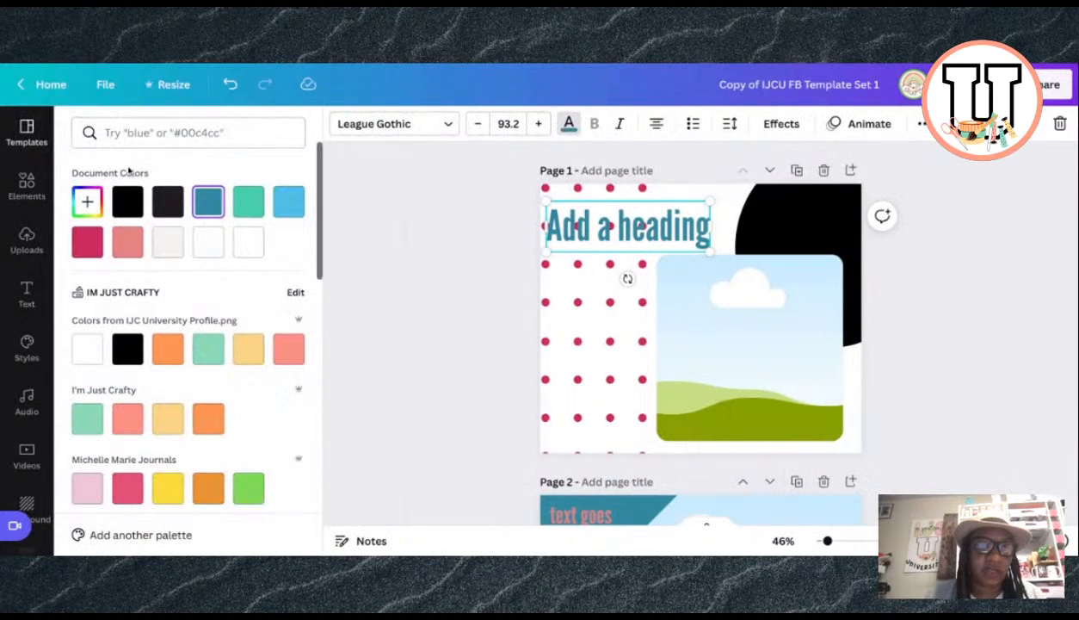
left_click(84, 201)
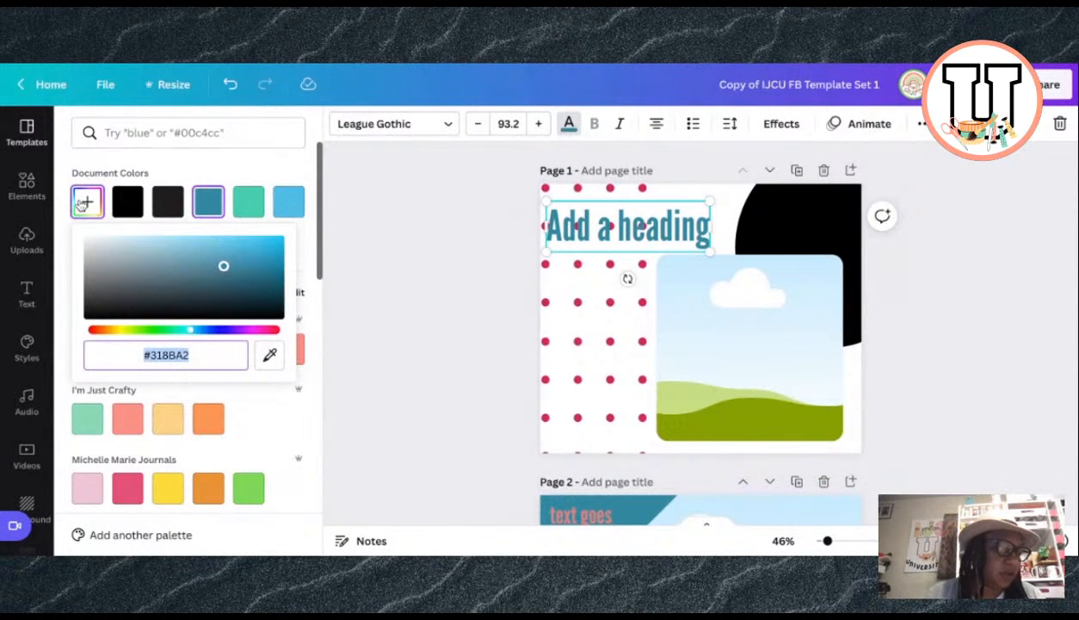
type("#4E")
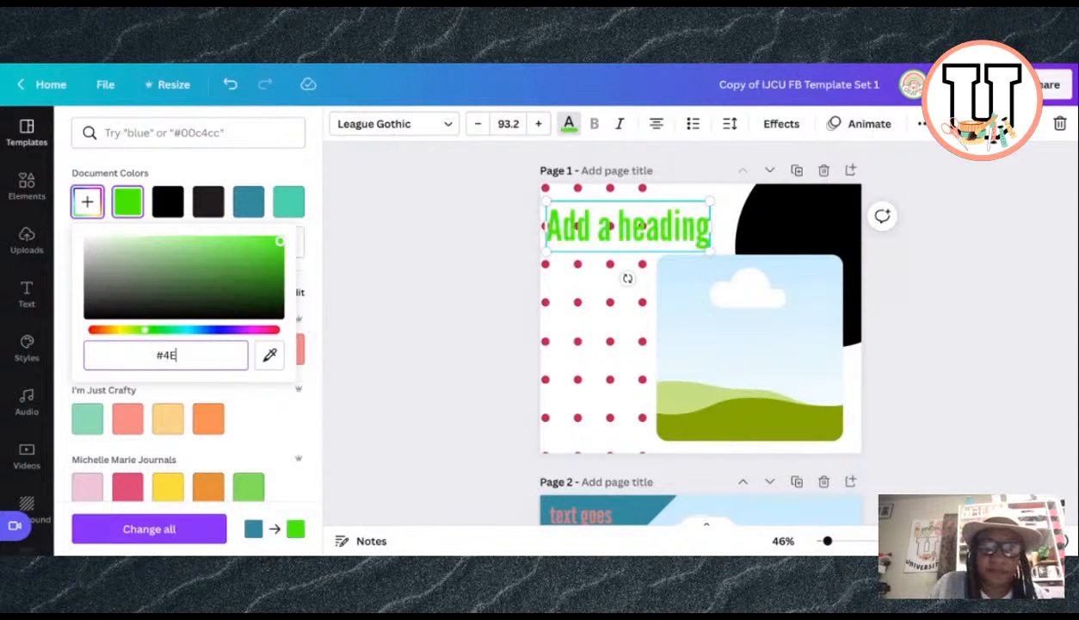
type("8C9")
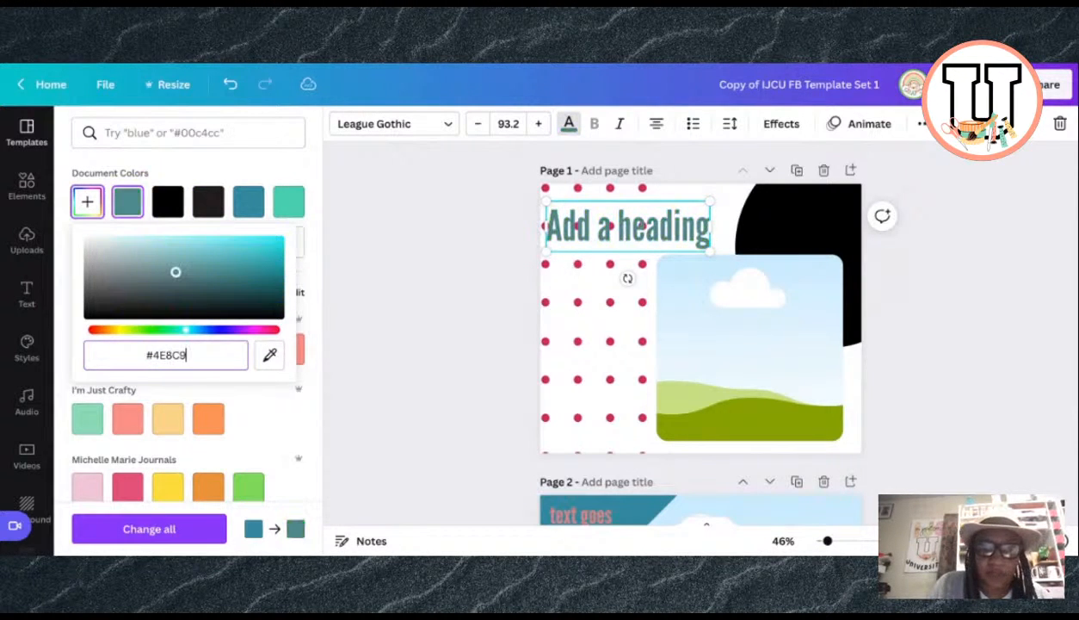
type("B")
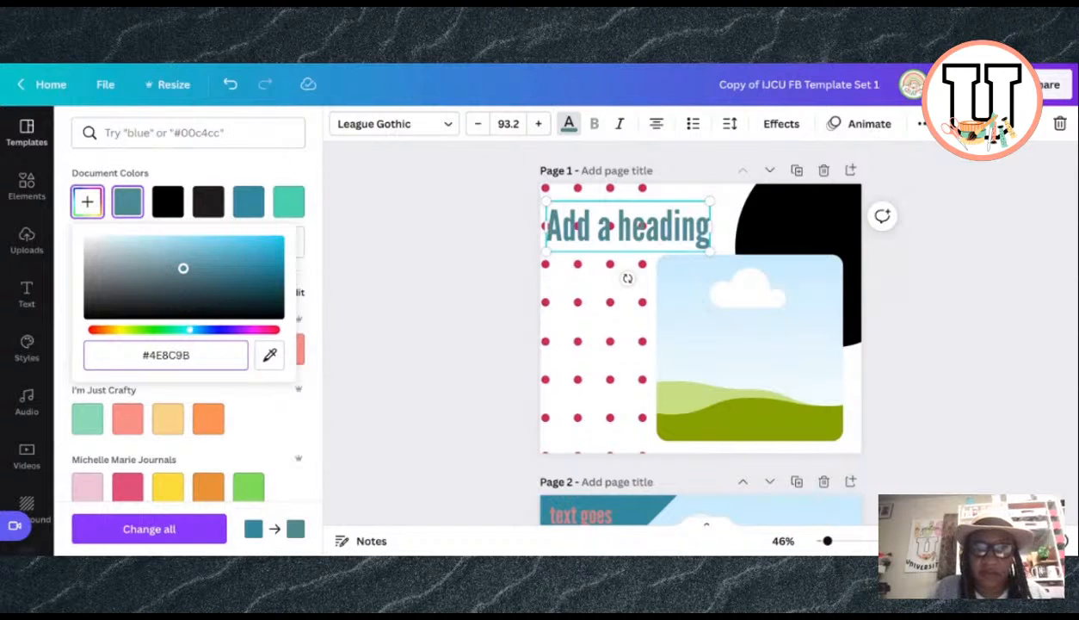
key("Return")
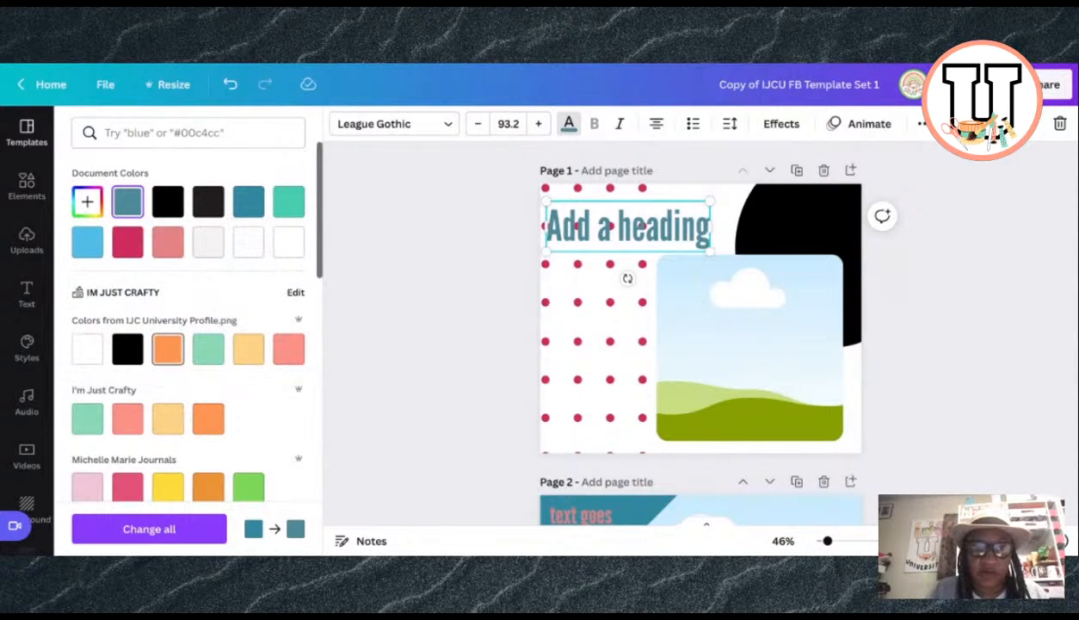
left_click(155, 528)
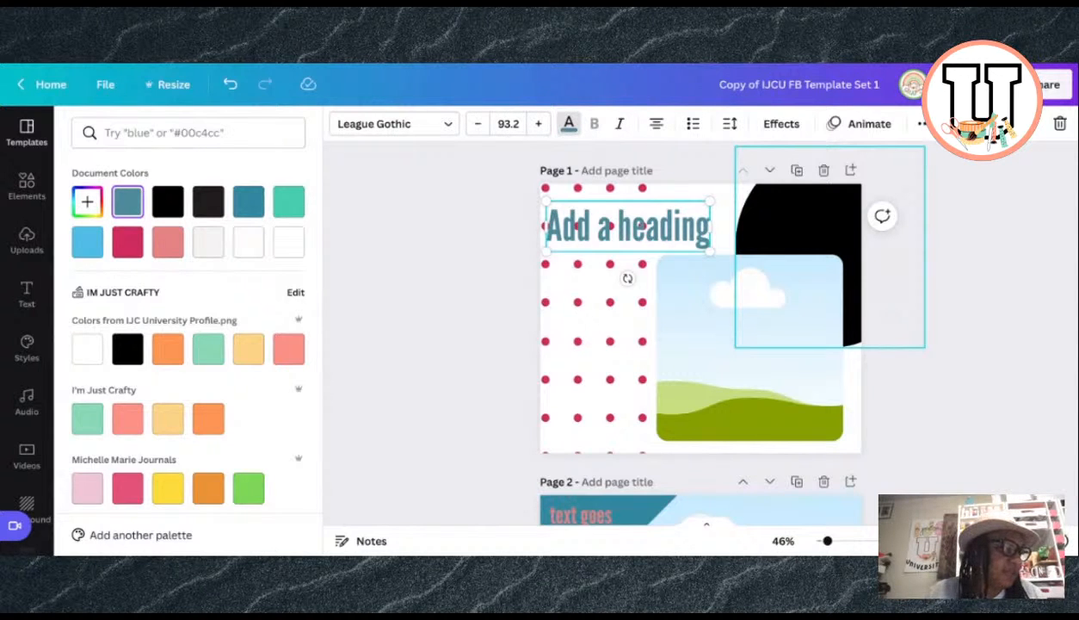
Step: Recolor the black rounded shape on page 1 with the custom color #2B0E03 and replace the black across all pages
left_click(800, 220)
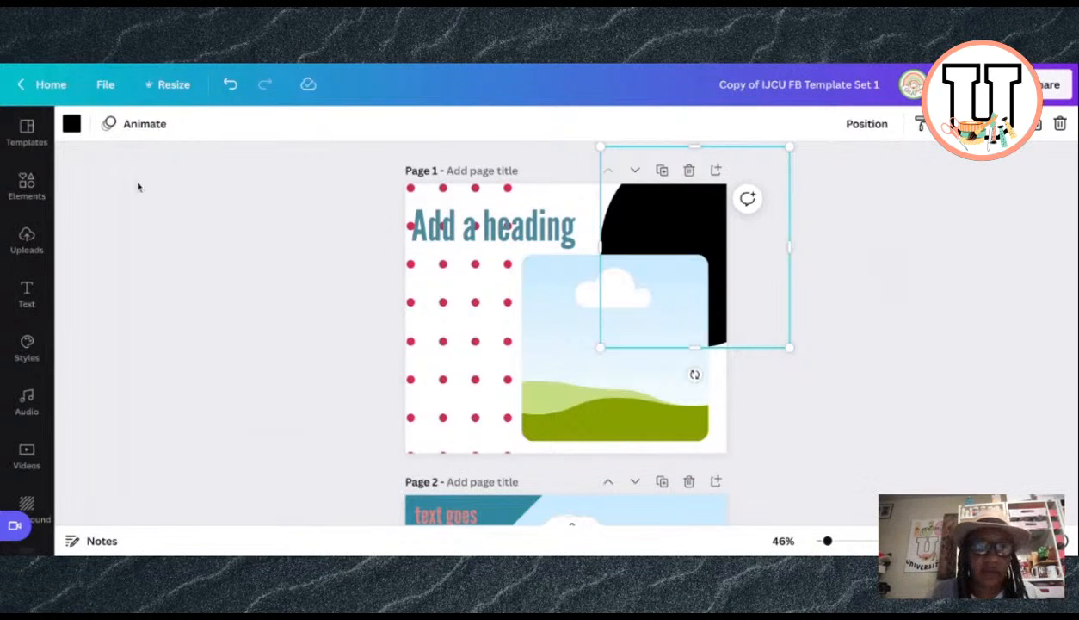
left_click(73, 124)
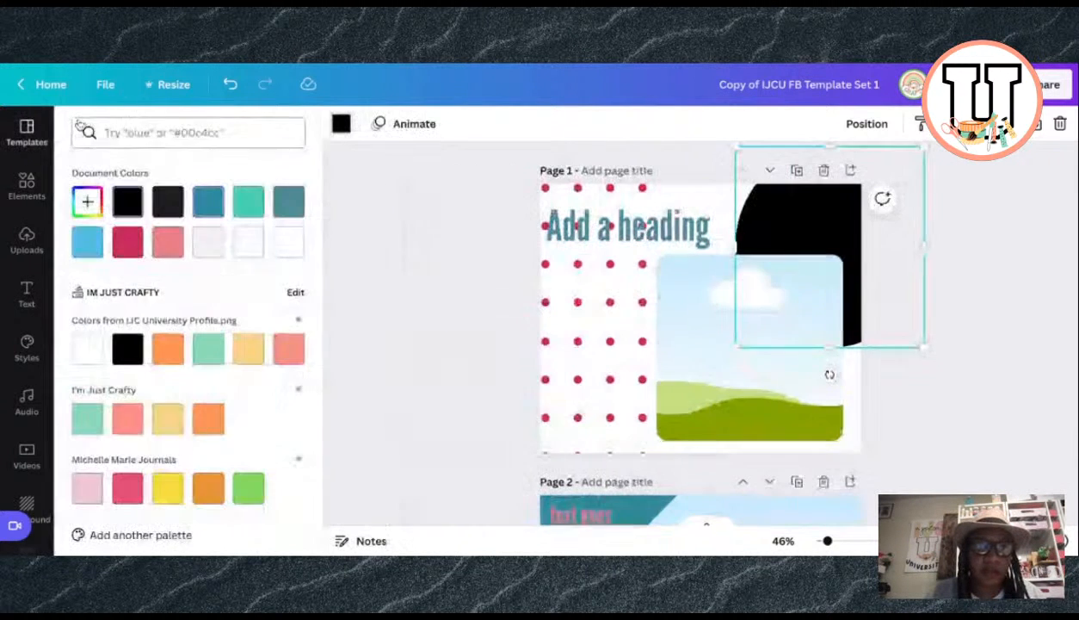
left_click(87, 205)
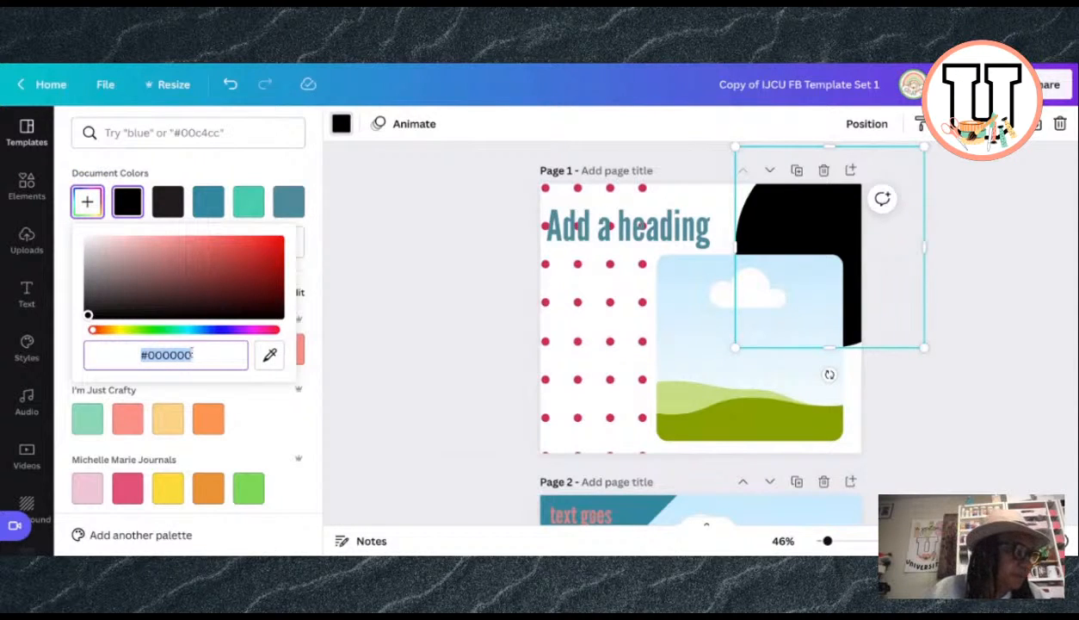
type("#2")
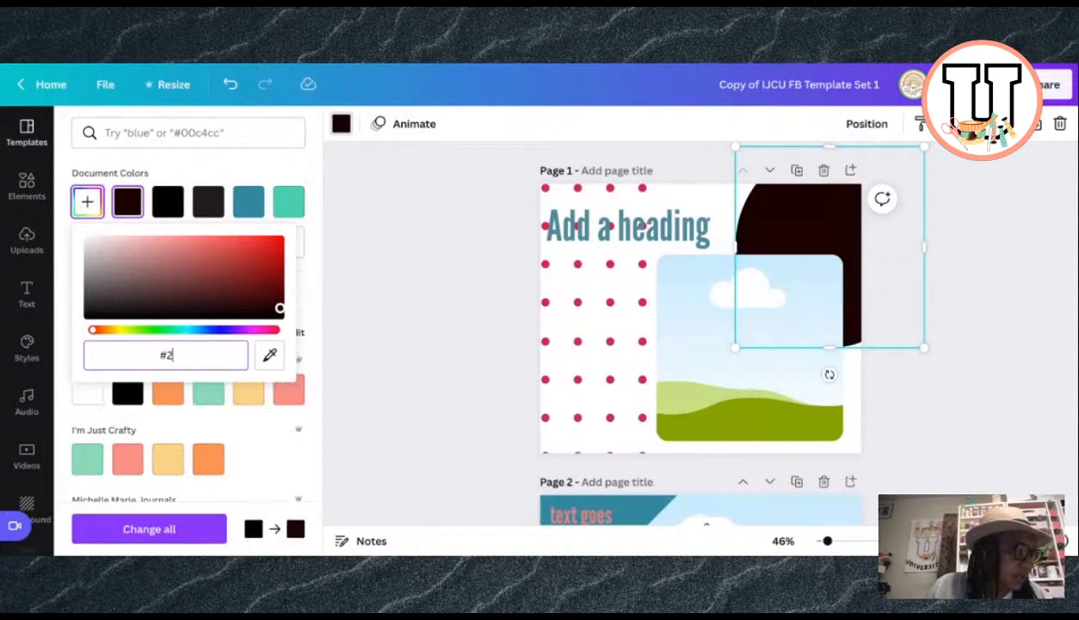
type("B0")
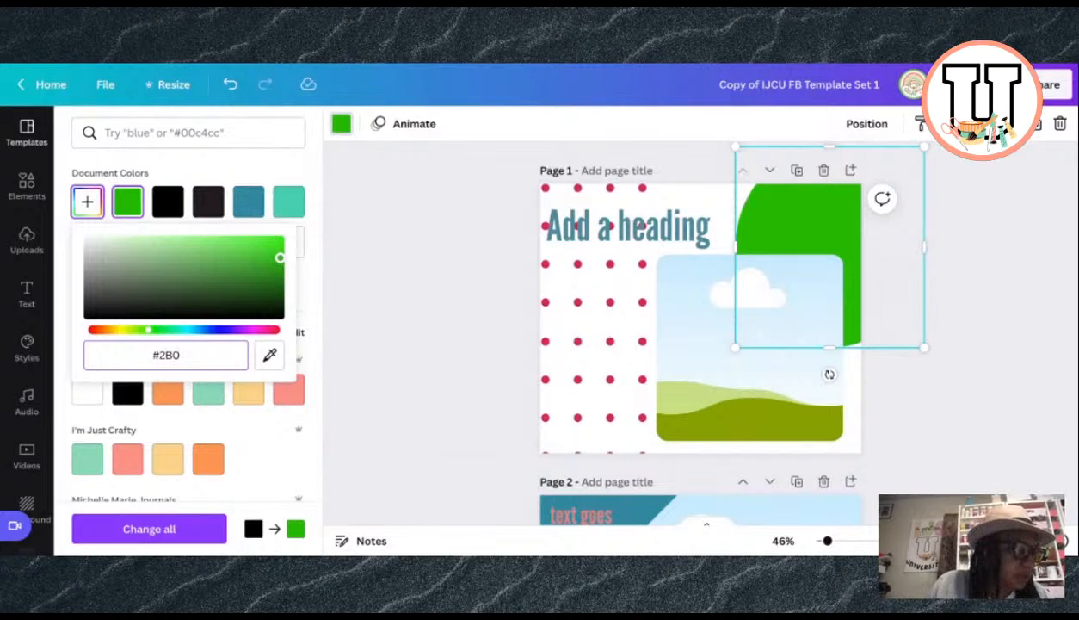
type("E03")
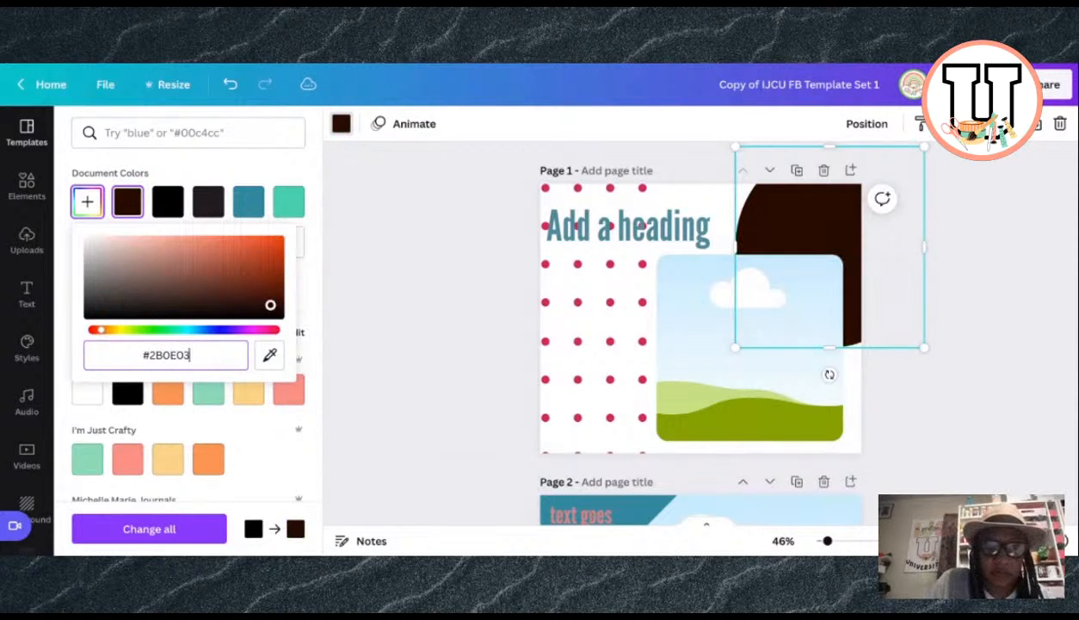
key("Return")
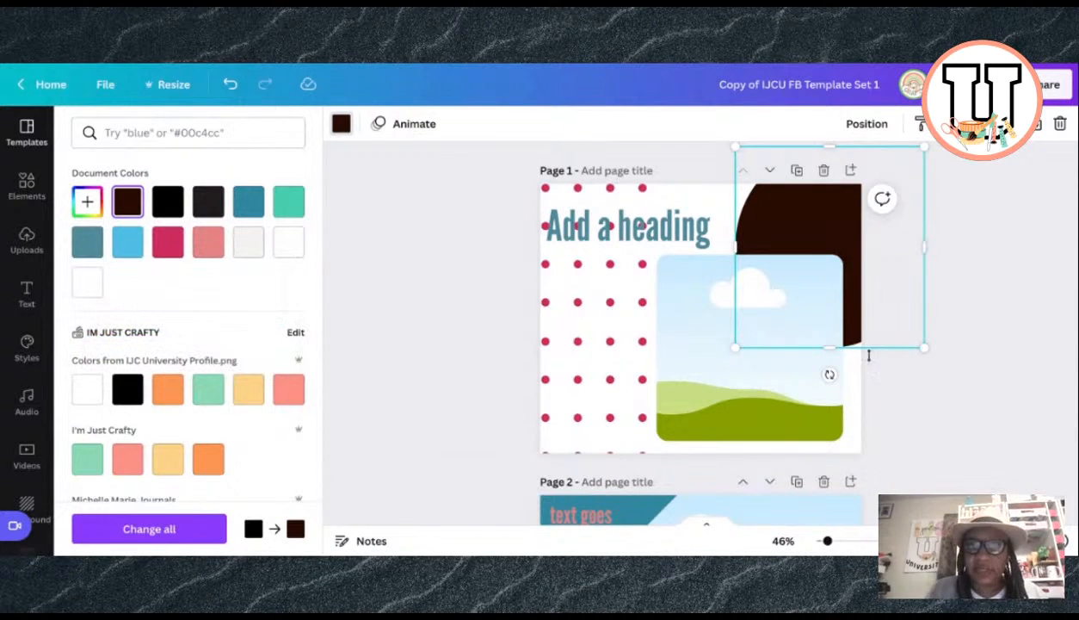
left_click(193, 537)
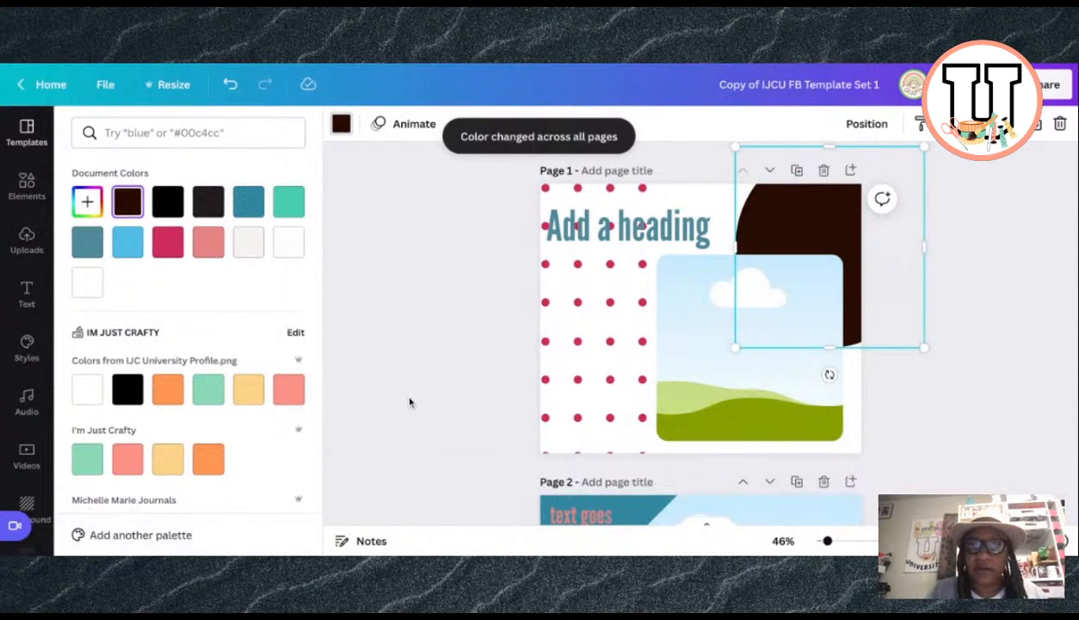
scroll(412, 408, "down", 5)
scroll(411, 408, "down", 3)
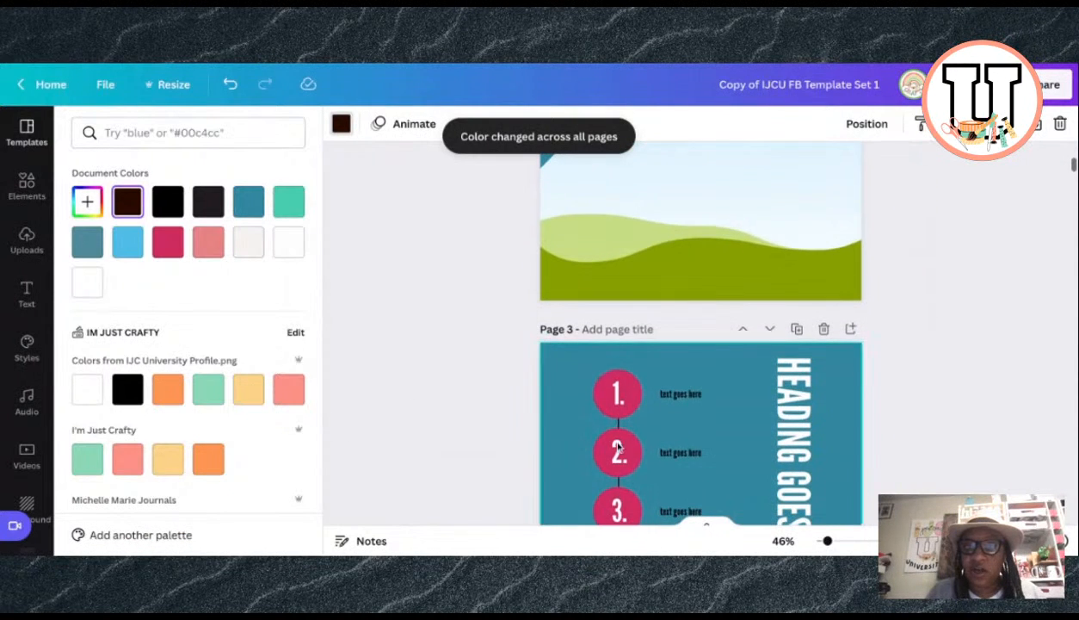
scroll(463, 369, "up", 8)
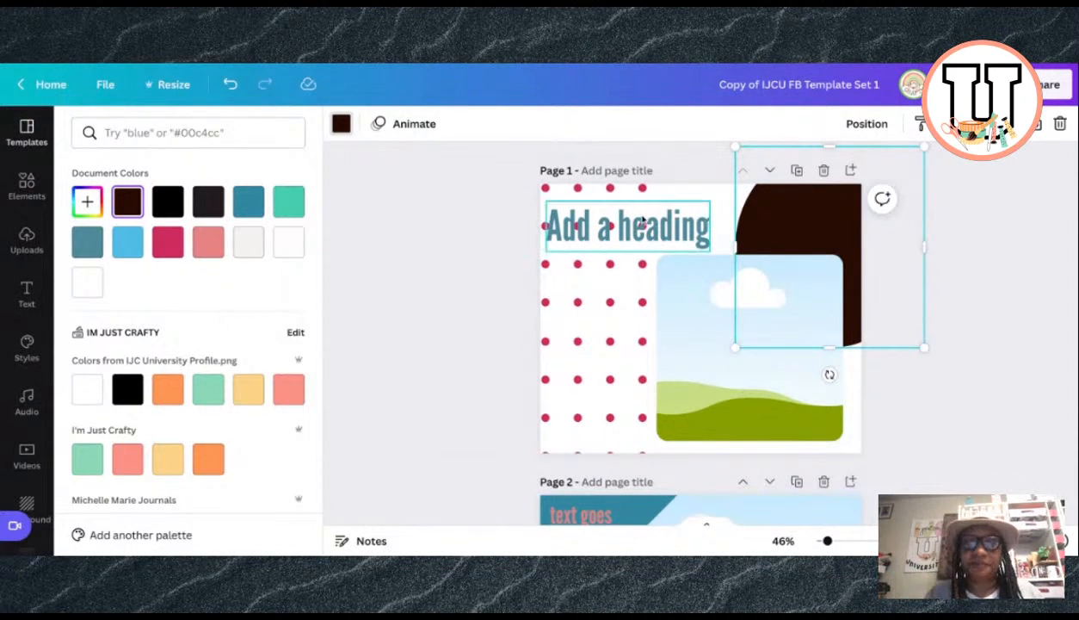
Step: Select the photo frame on page 1 and look through the brand logos for an image to fill it
left_click(642, 222)
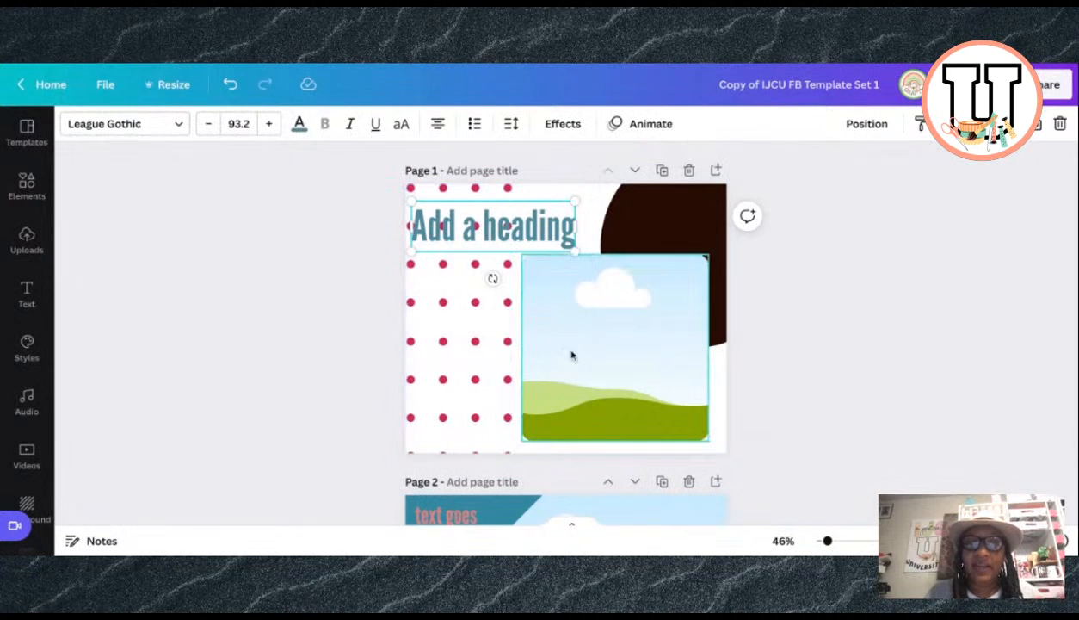
left_click(603, 355)
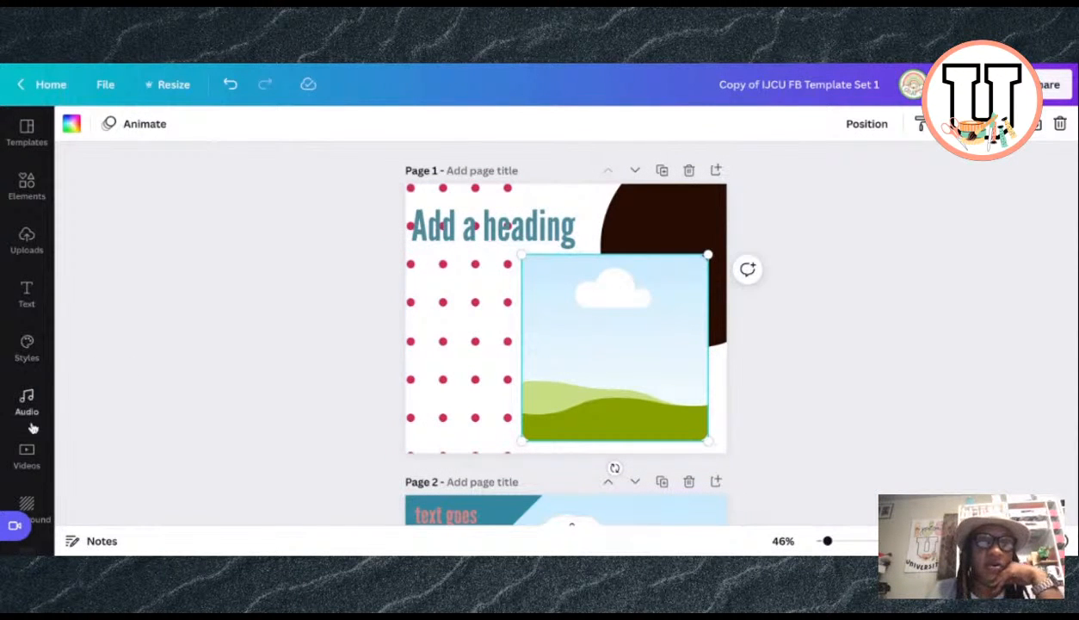
scroll(28, 448, "down", 3)
scroll(28, 449, "down", 3)
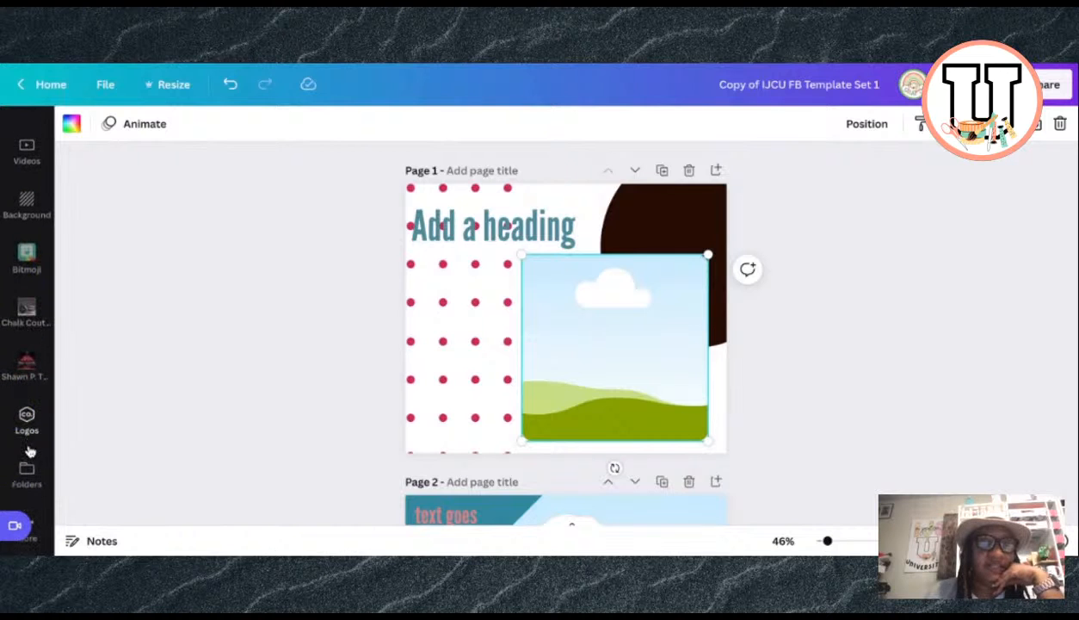
left_click(27, 416)
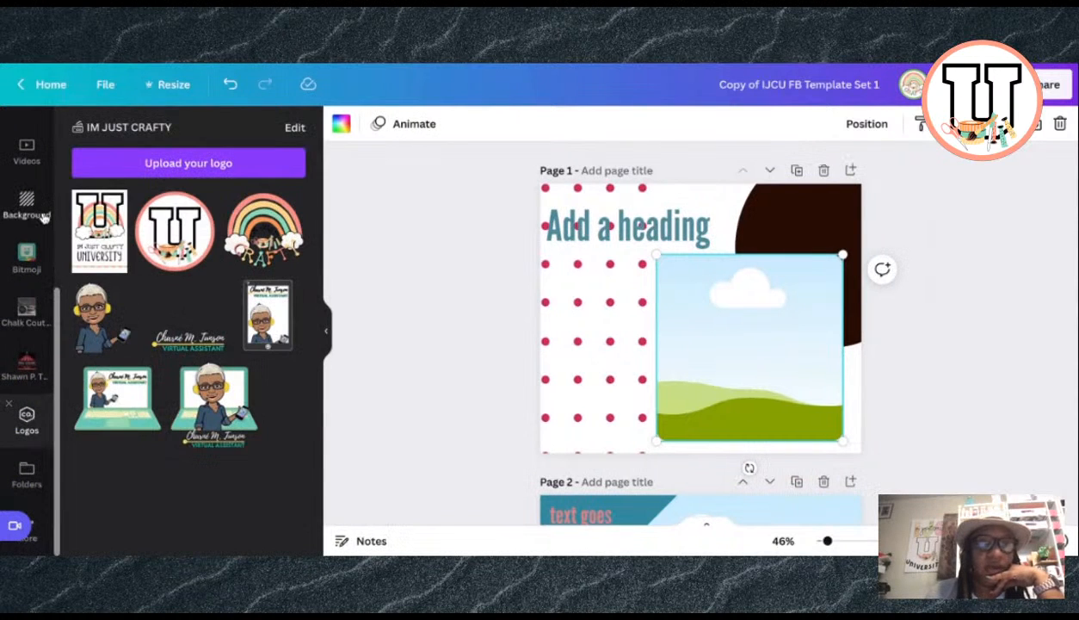
scroll(32, 228, "up", 5)
Step: Search the uploads for "neyne" and place the square Ney Ney & Sophie logo in the photo frame on page 1
left_click(28, 238)
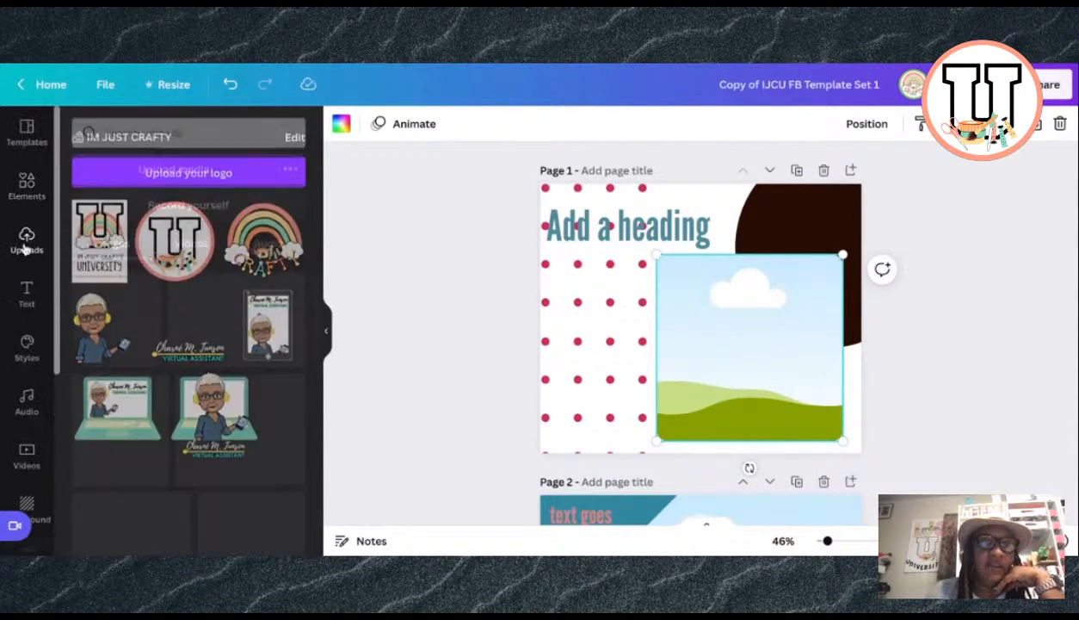
left_click(157, 133)
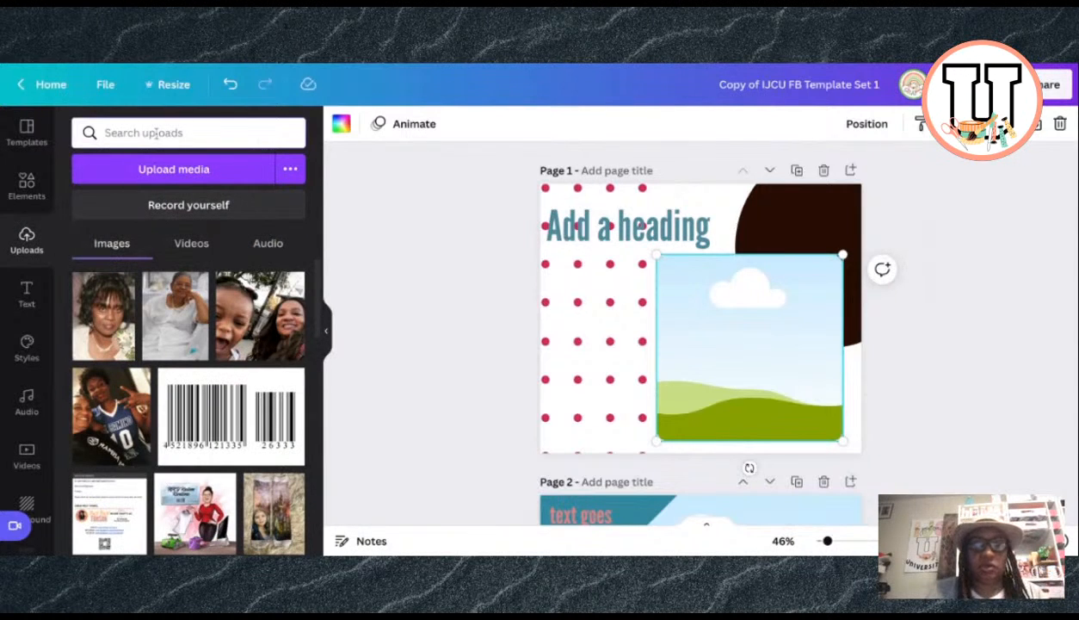
type("neyne")
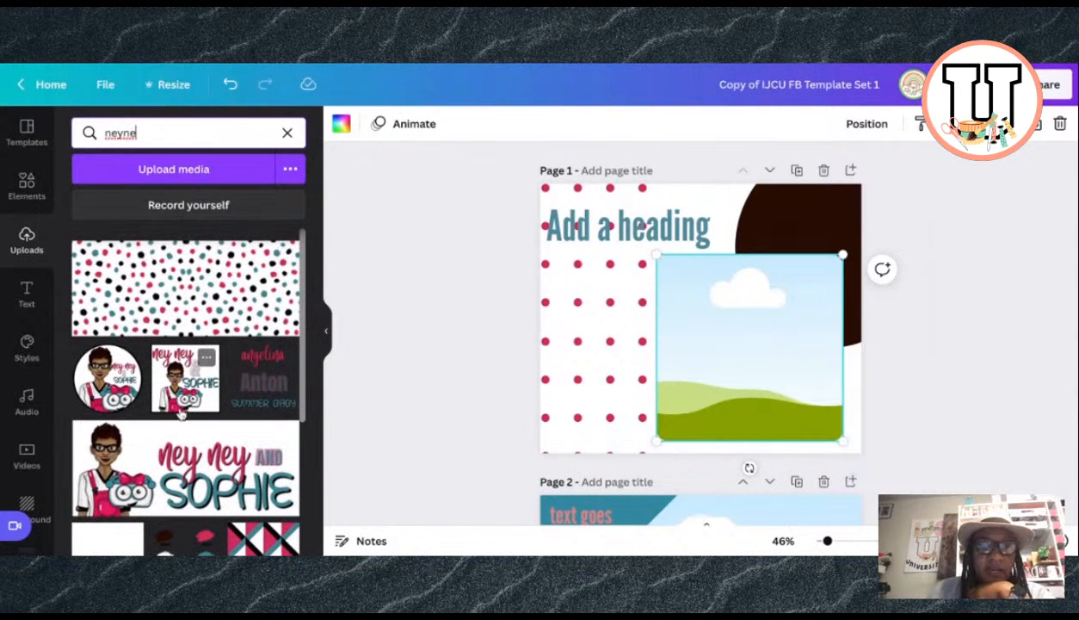
scroll(178, 431, "down", 3)
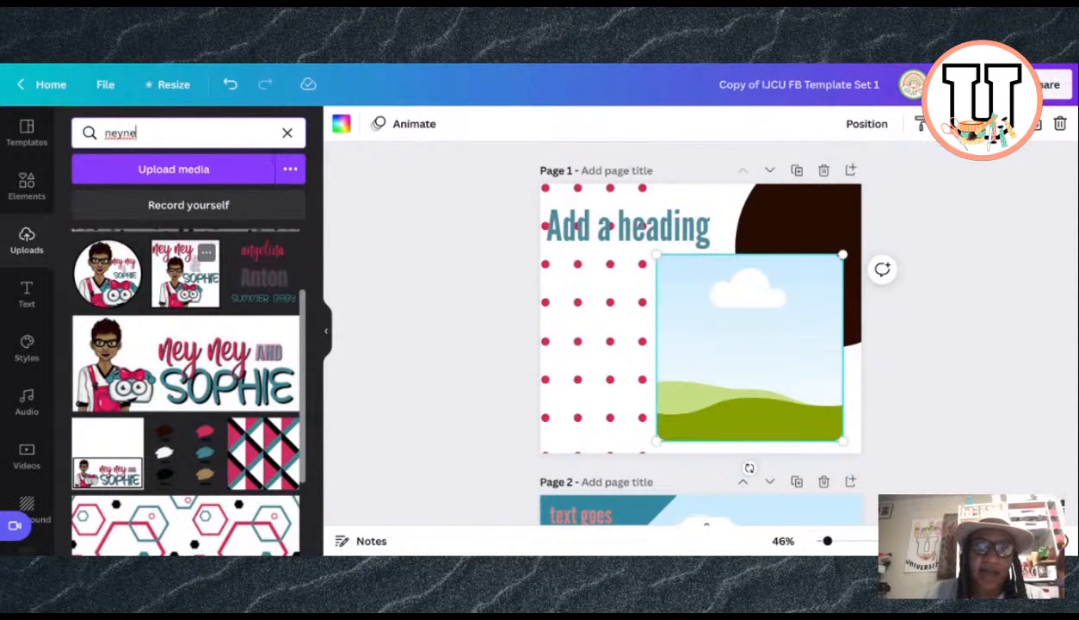
left_click(194, 270)
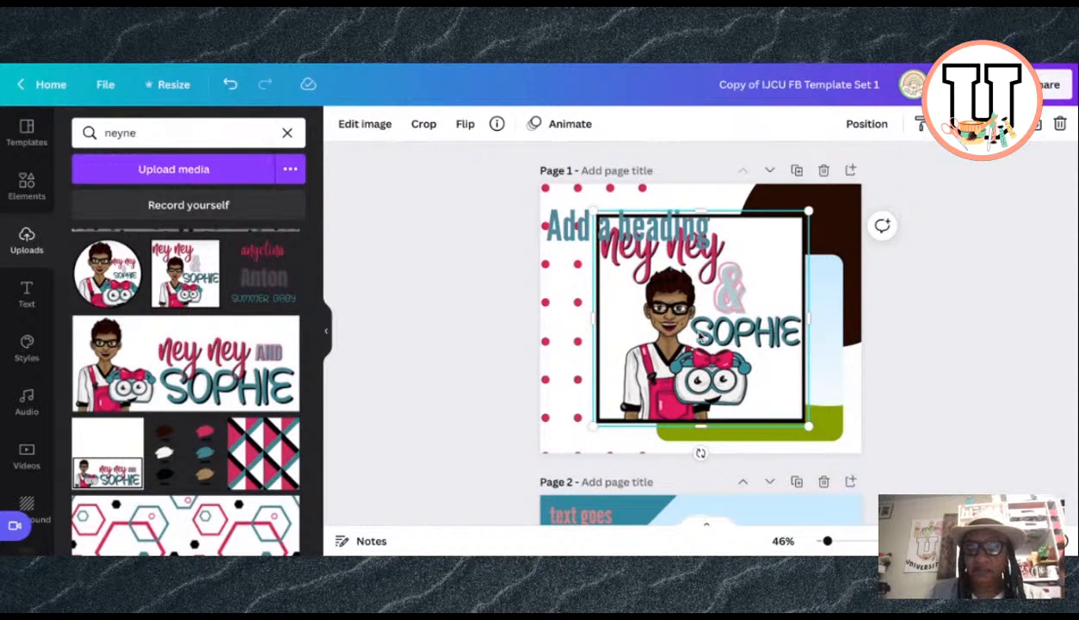
left_click_drag(699, 338, 753, 359)
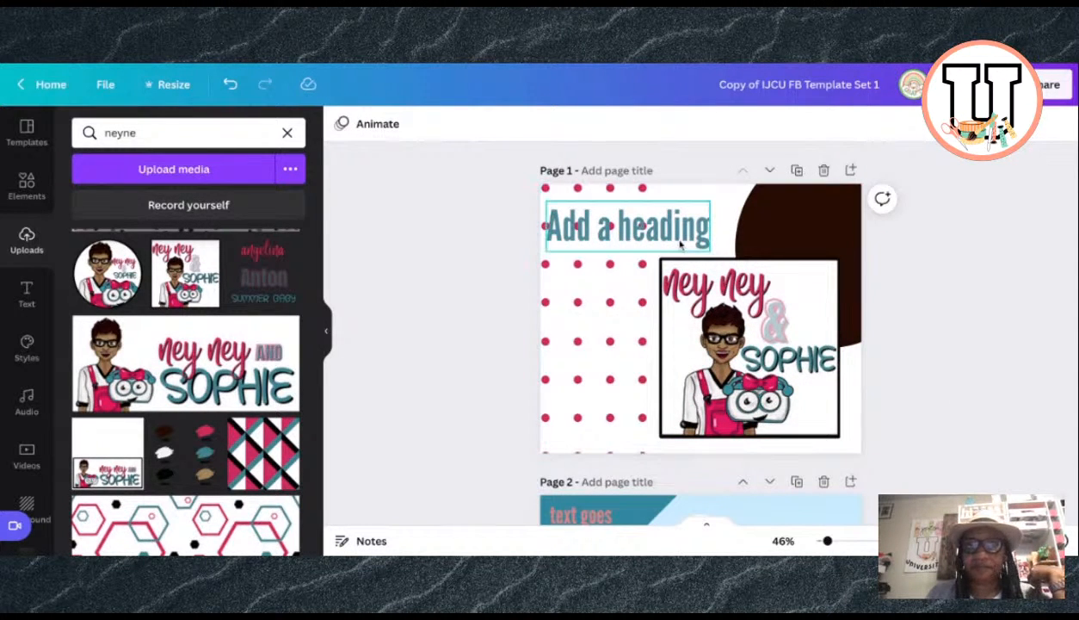
Step: Replace the "Add a heading" text on page 1 with "introducing..."
left_click(641, 230)
left_click(650, 234)
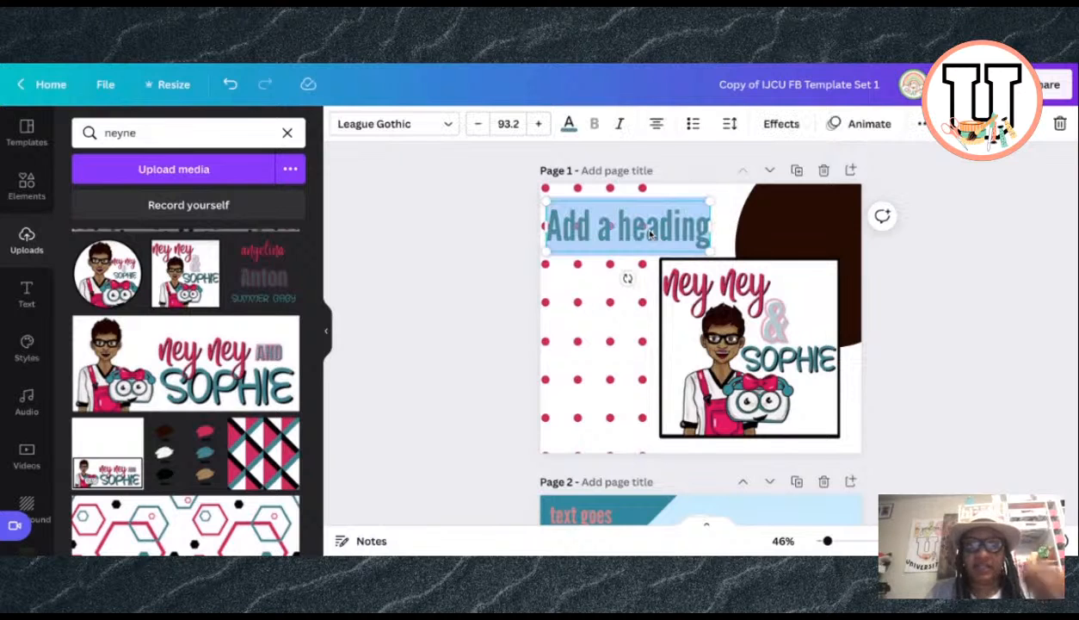
type("intrd")
key("BackSpace")
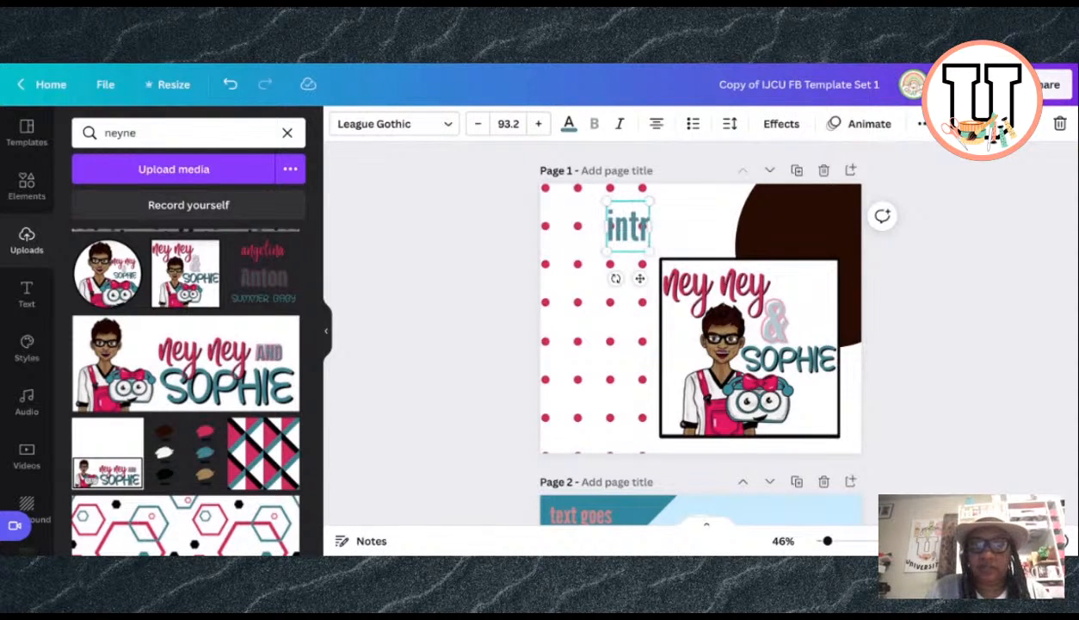
type("odc")
key("BackSpace")
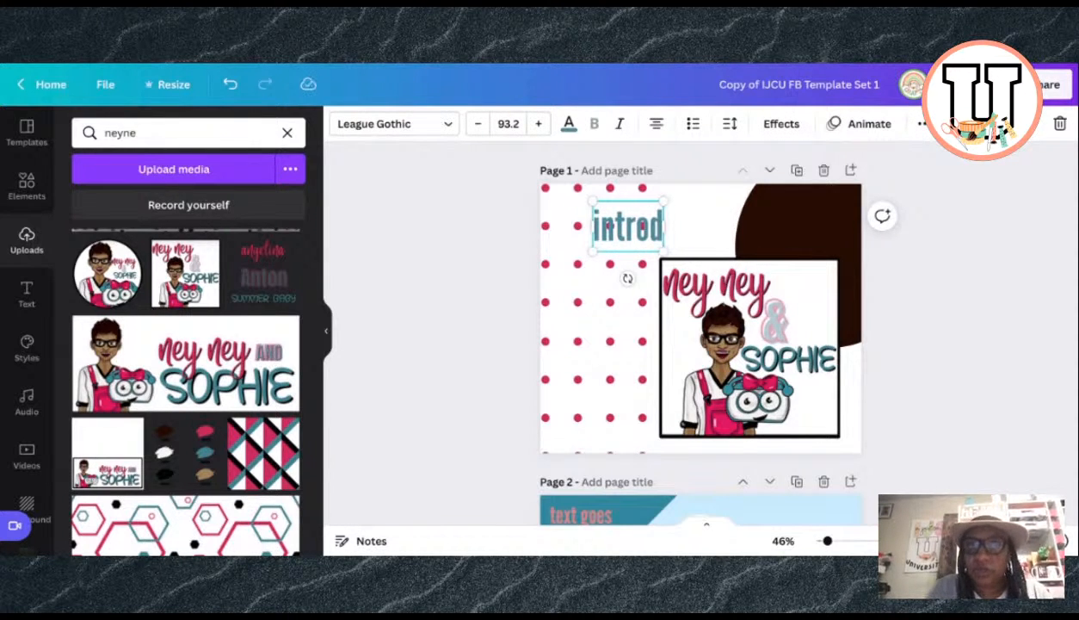
type("ucing...")
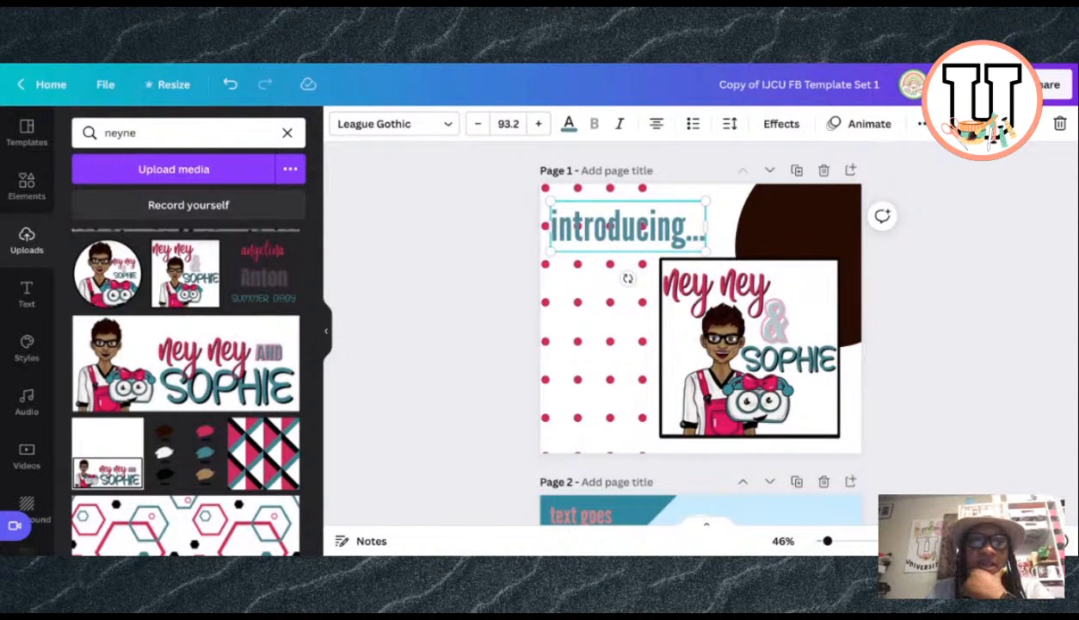
Step: Try the Angelina font on the "introducing..." heading on page 1
left_click(447, 126)
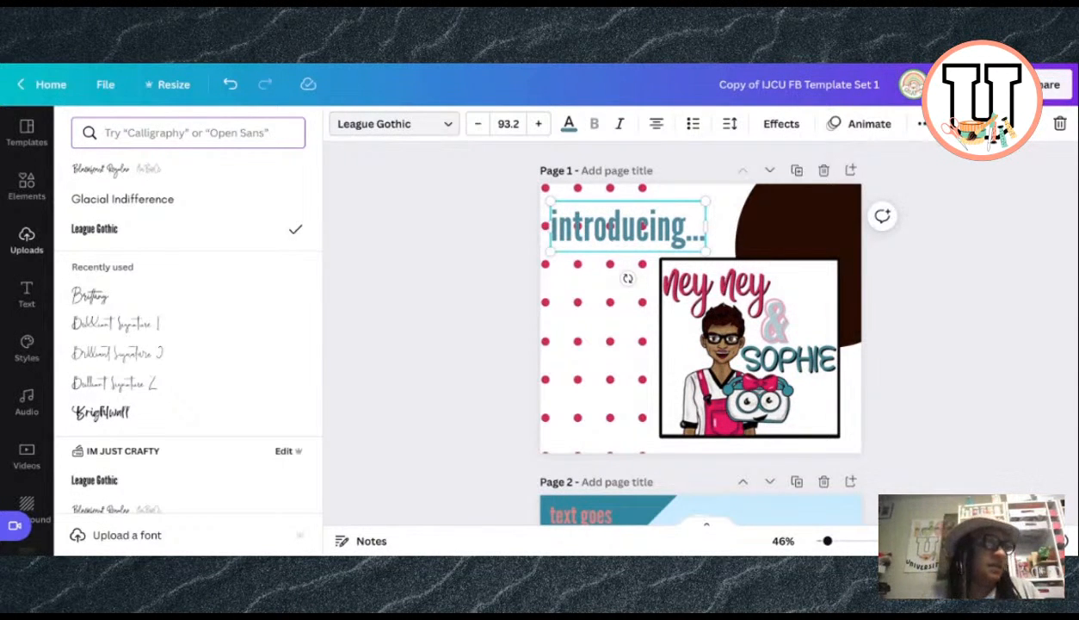
type("ang")
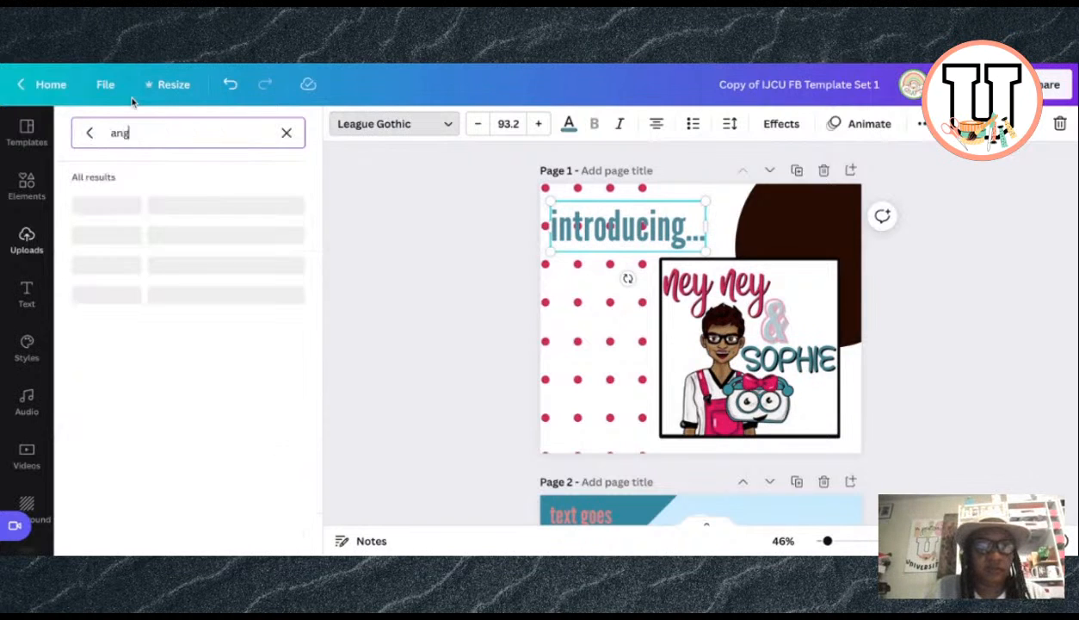
type("elina")
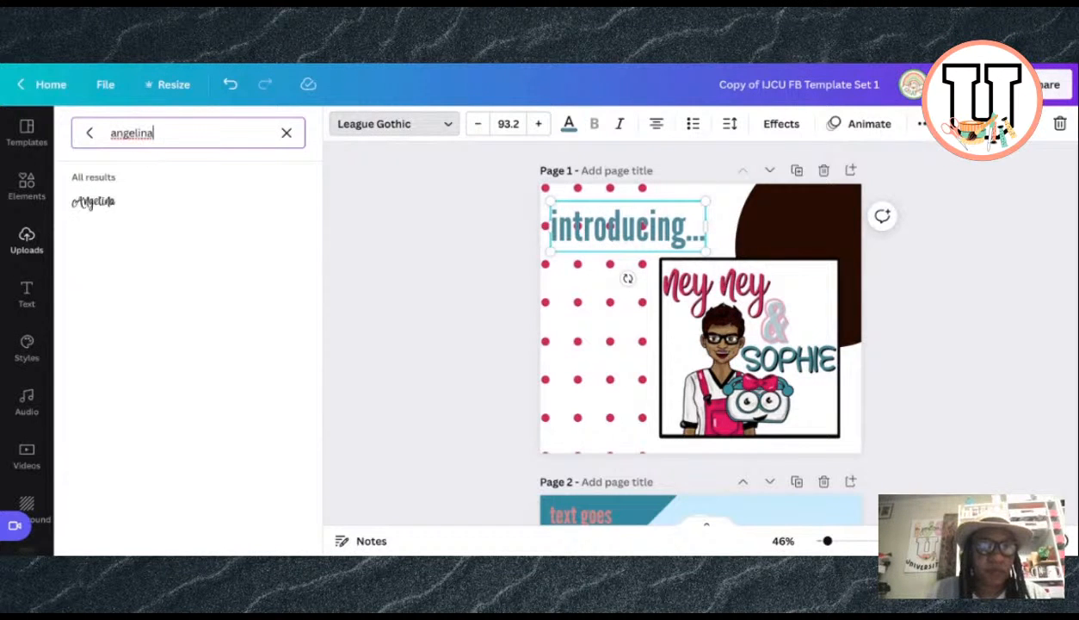
left_click(93, 203)
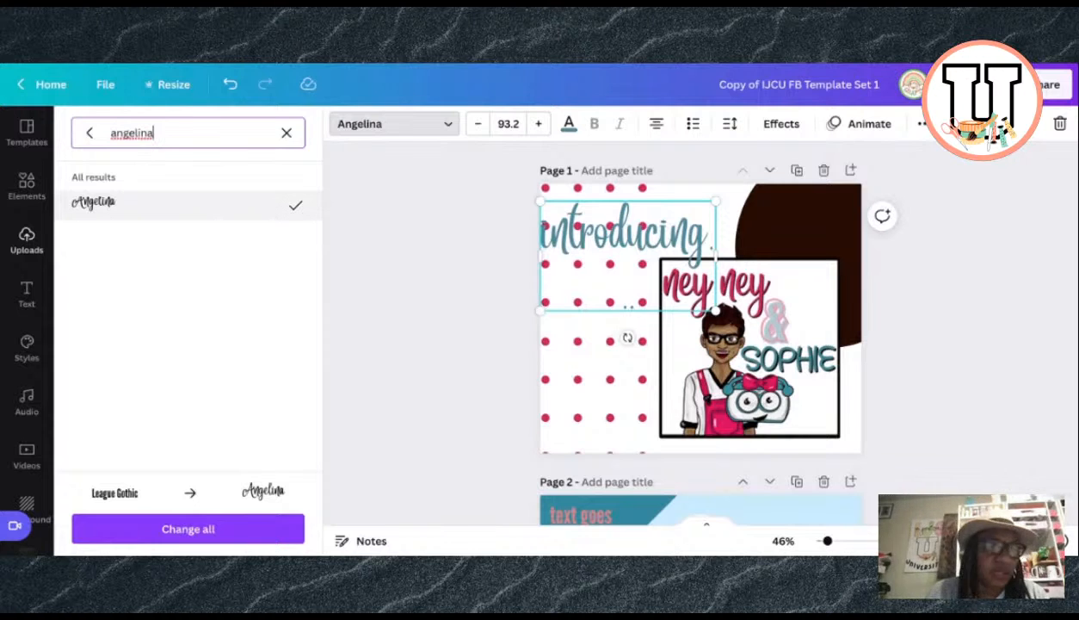
Step: Search the fonts for "anton" and apply Anton to the "introducing..." heading
key("BackSpace")
key("BackSpace")
key("BackSpace")
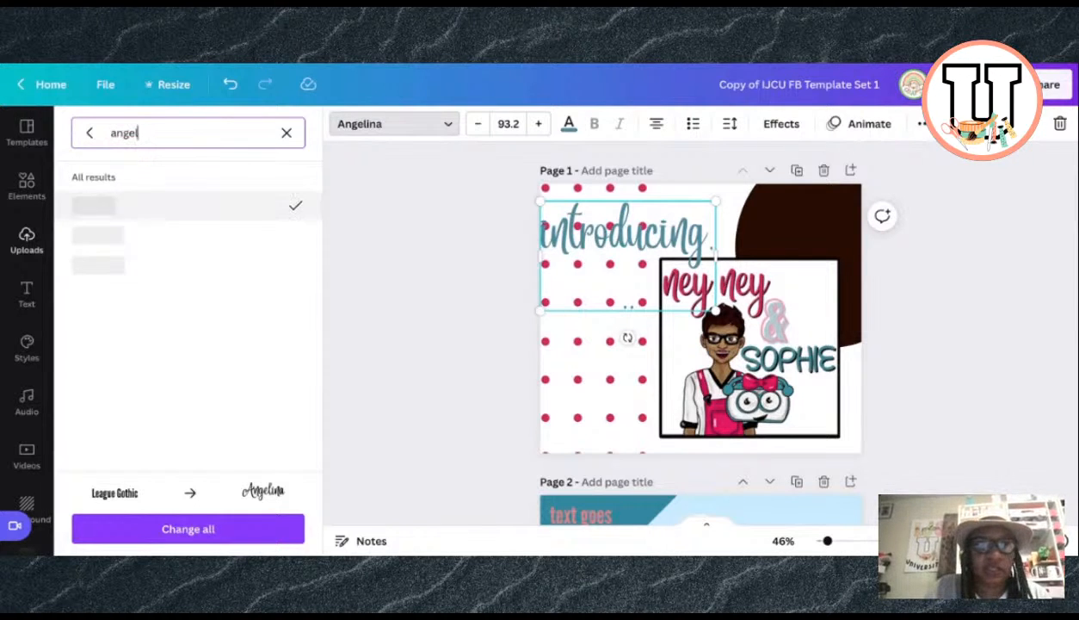
key("BackSpace")
key("BackSpace")
key("BackSpace")
type("ton")
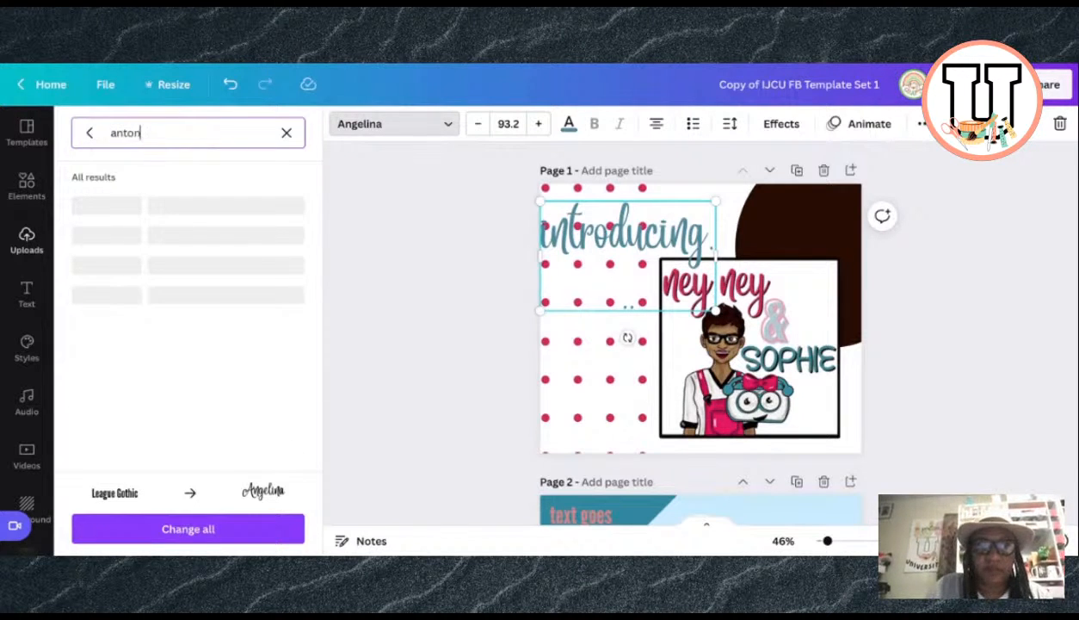
left_click(93, 207)
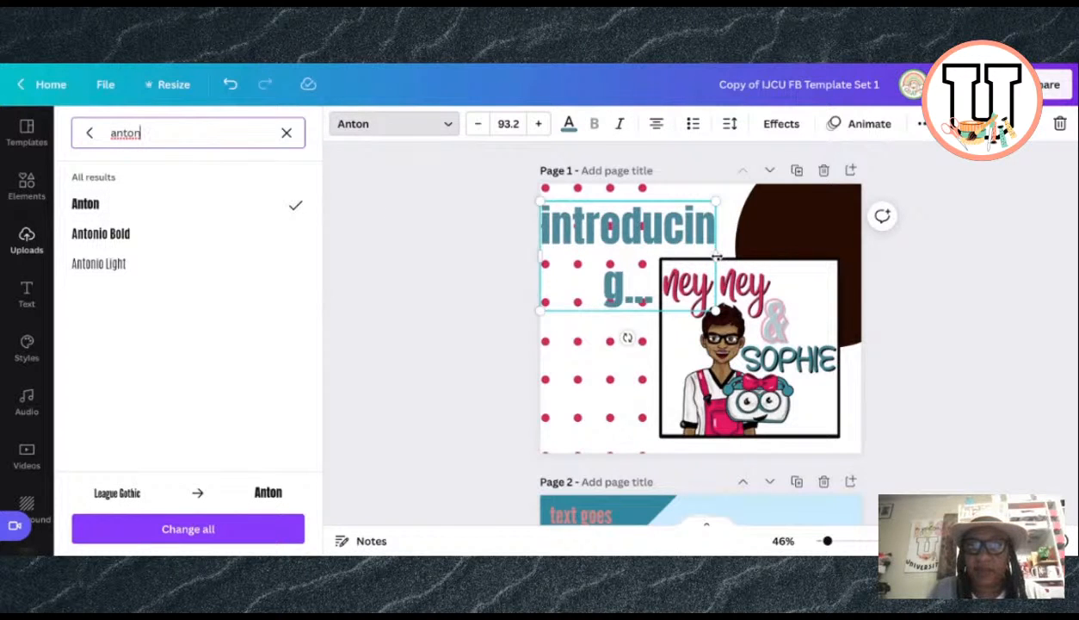
Step: Widen the heading's text box so "introducing..." fits on one line and convert it to uppercase
left_click_drag(716, 256, 810, 256)
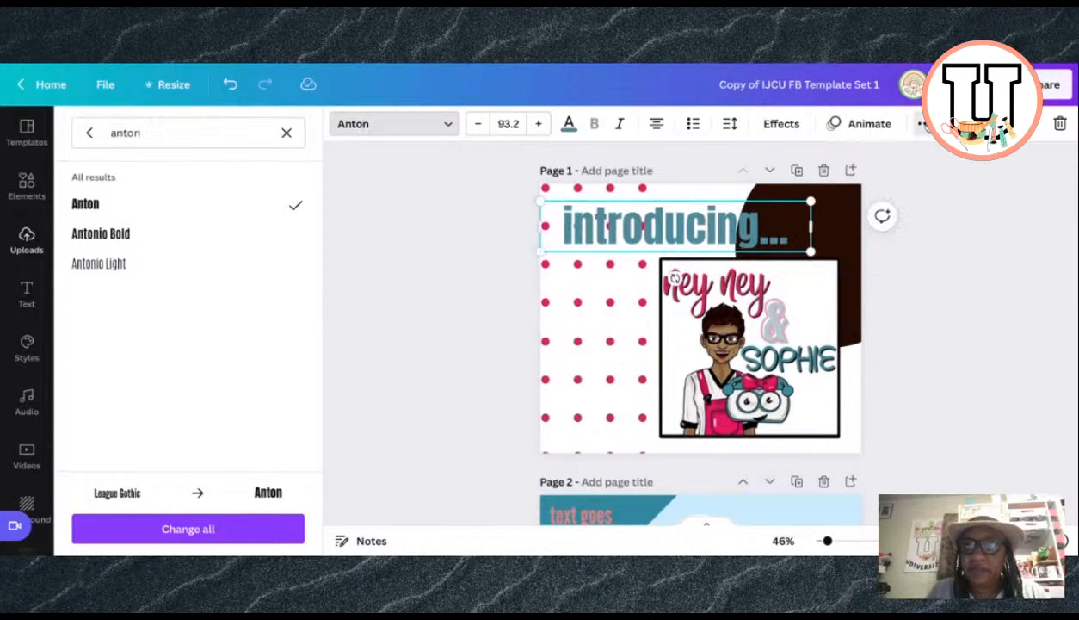
left_click(921, 124)
left_click(696, 161)
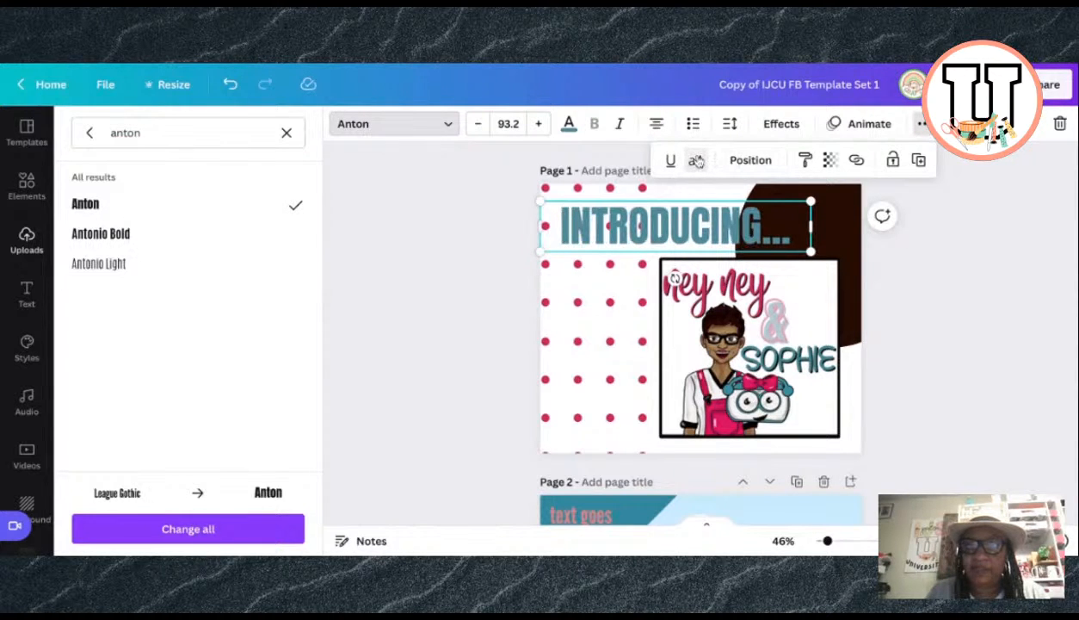
left_click(911, 293)
left_click(911, 292)
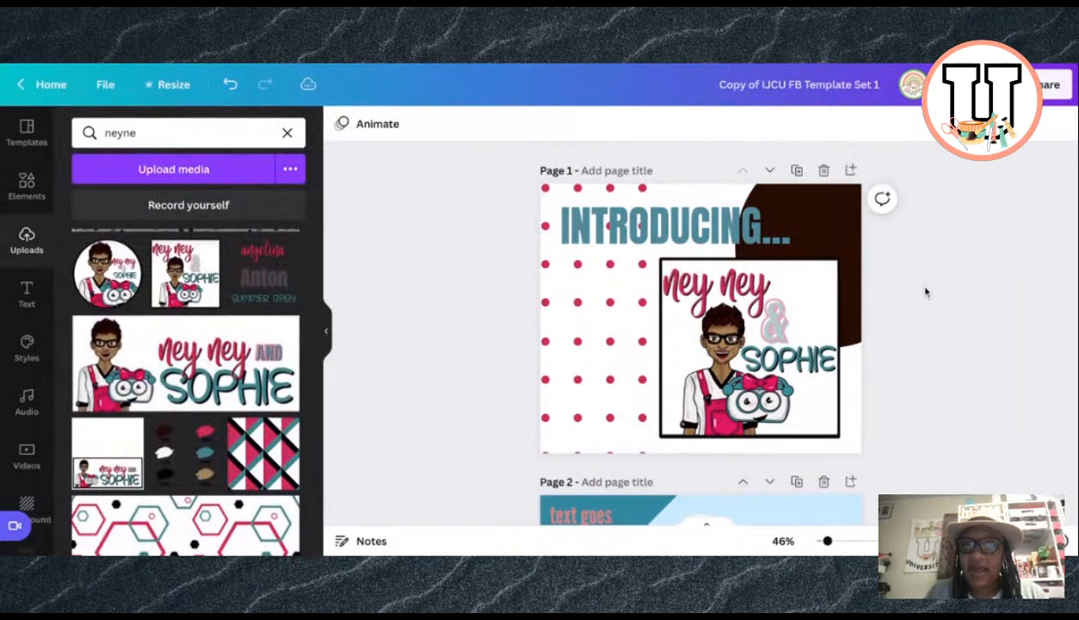
Step: Nudge the "INTRODUCING..." heading slightly up and to the right, and give it a Shadow effect in the document's dark pink
left_click(740, 226)
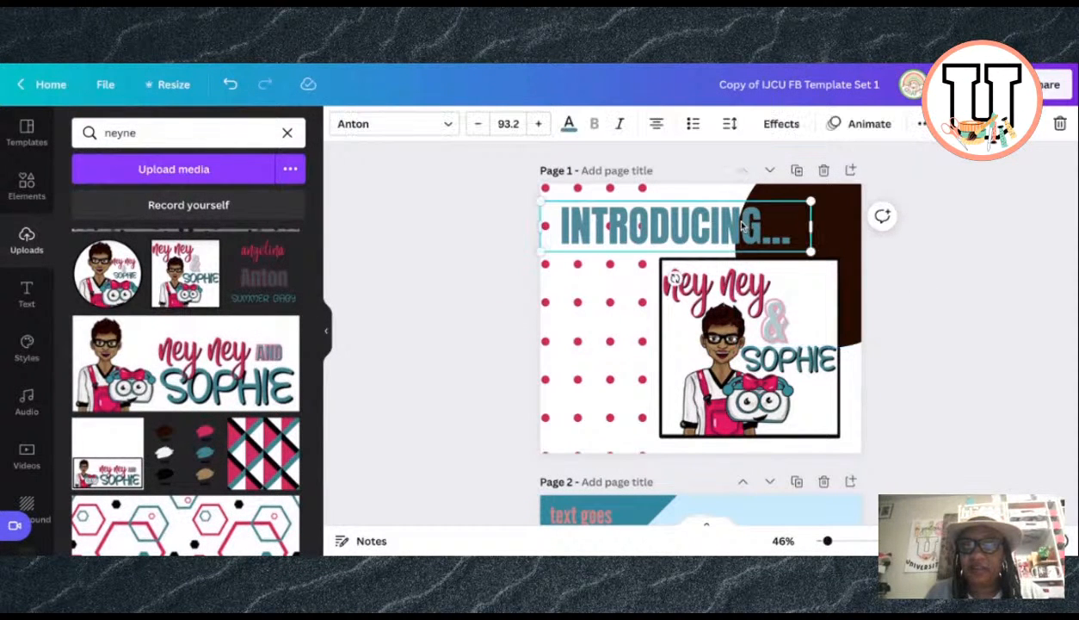
left_click_drag(741, 225, 747, 220)
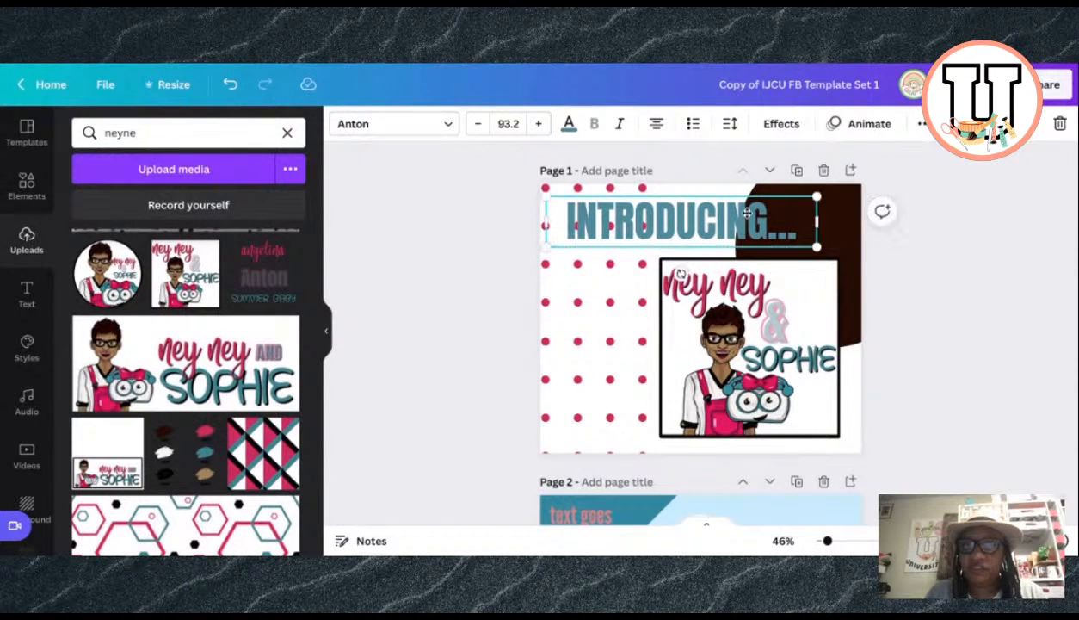
left_click(780, 126)
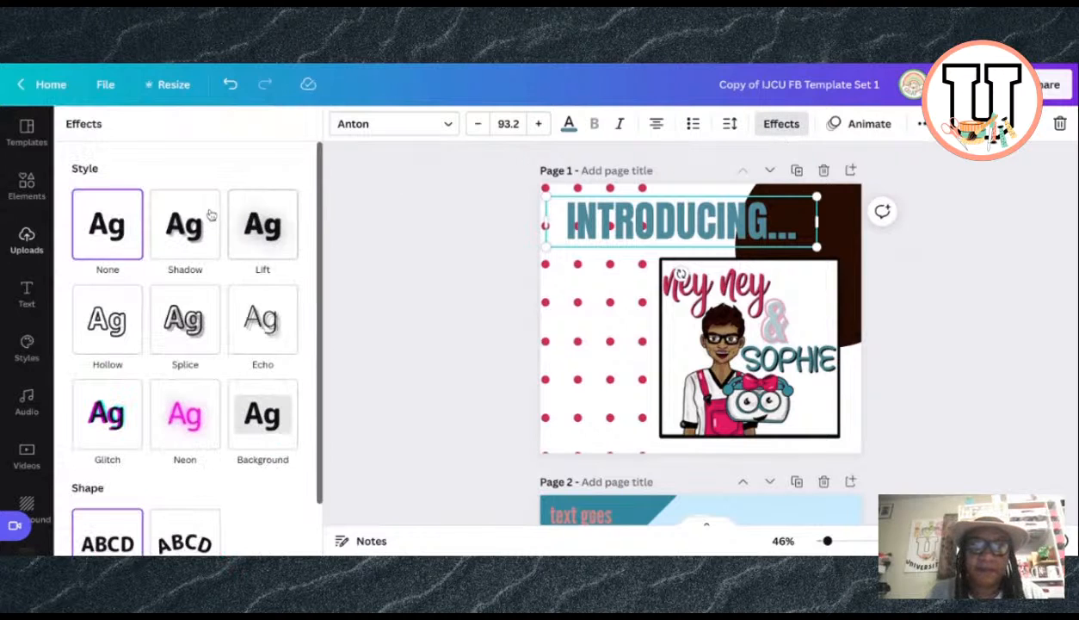
left_click(193, 224)
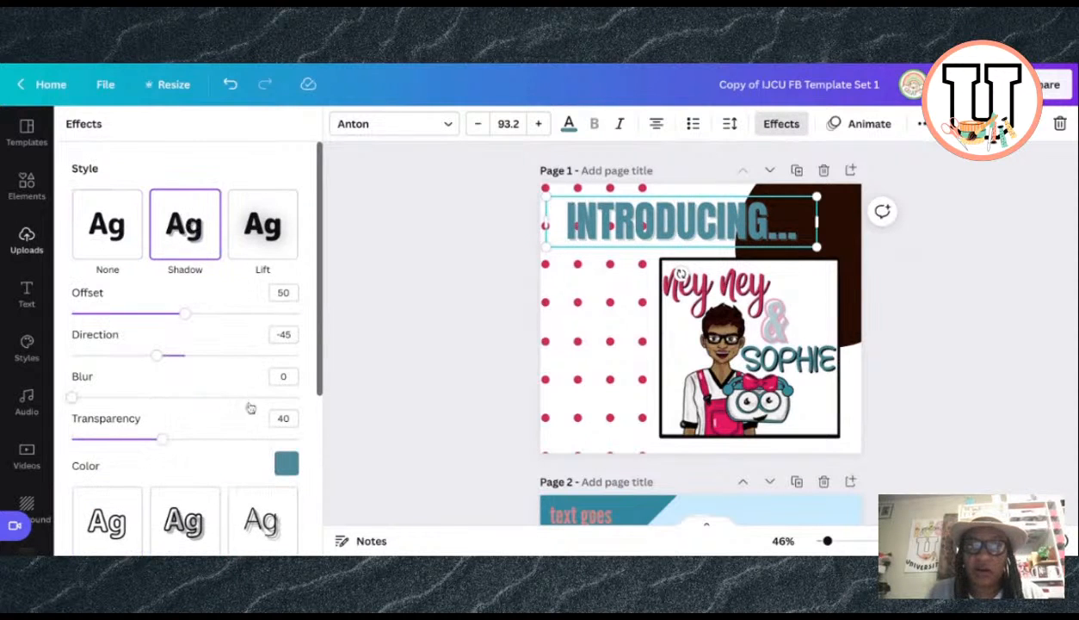
scroll(229, 397, "down", 1)
left_click(287, 433)
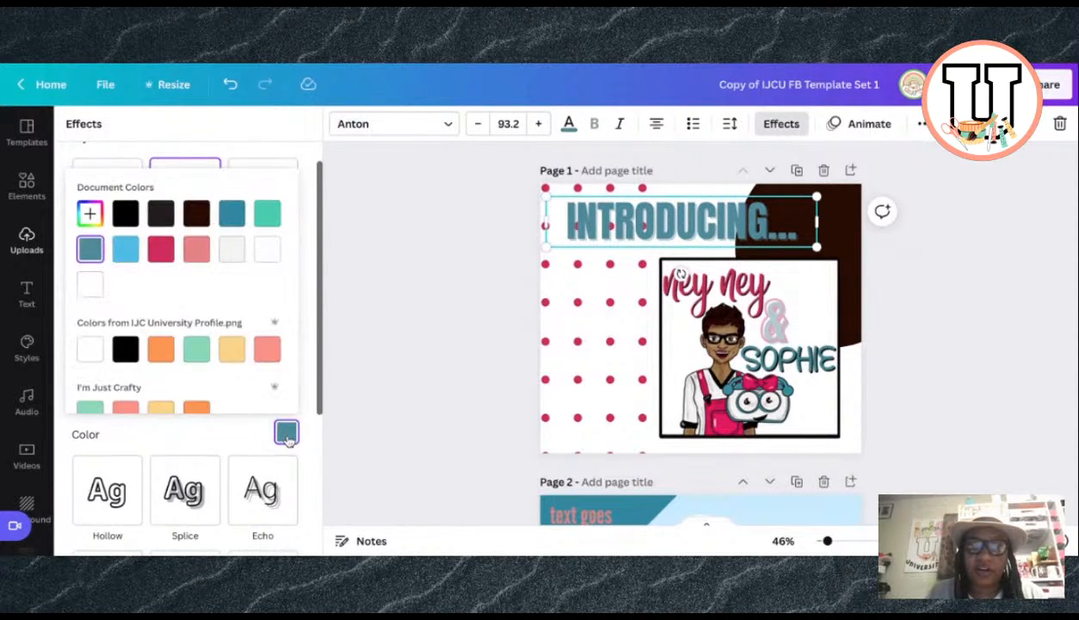
left_click(163, 250)
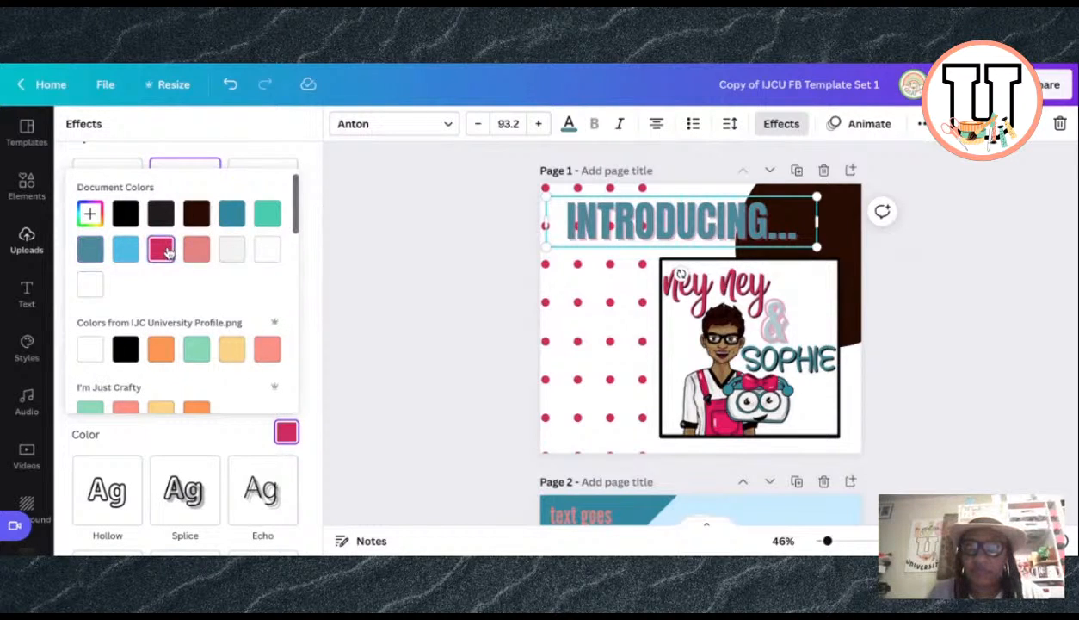
left_click(416, 270)
left_click(416, 269)
left_click(417, 268)
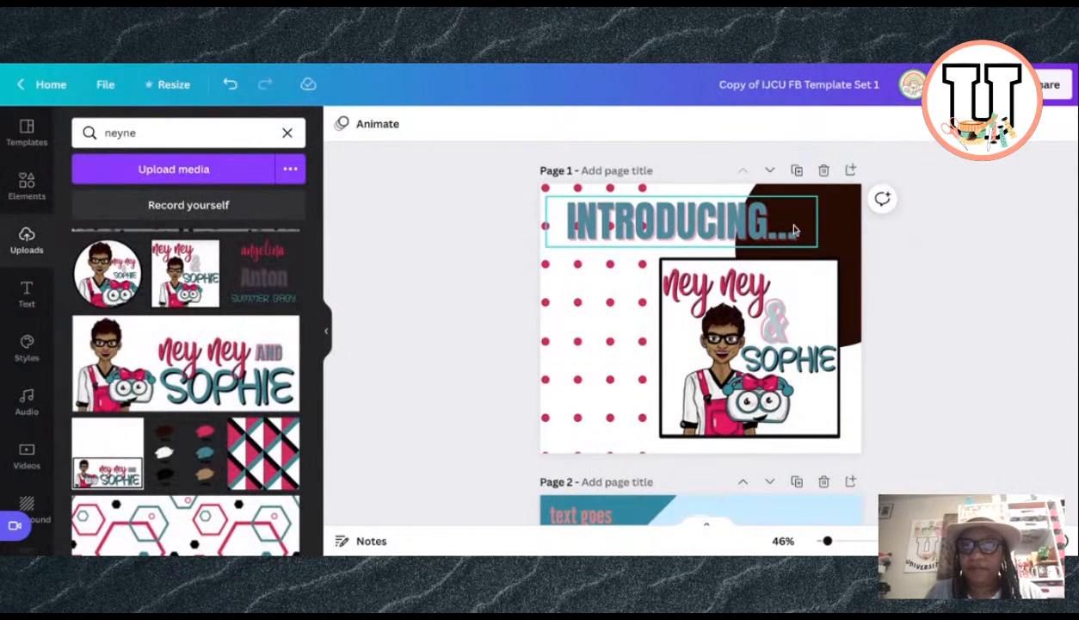
Step: Enlarge the "INTRODUCING..." heading to about size 124 so it spans page 1, and shift it slightly above the logo frame
left_click(799, 230)
left_click_drag(814, 221, 858, 264)
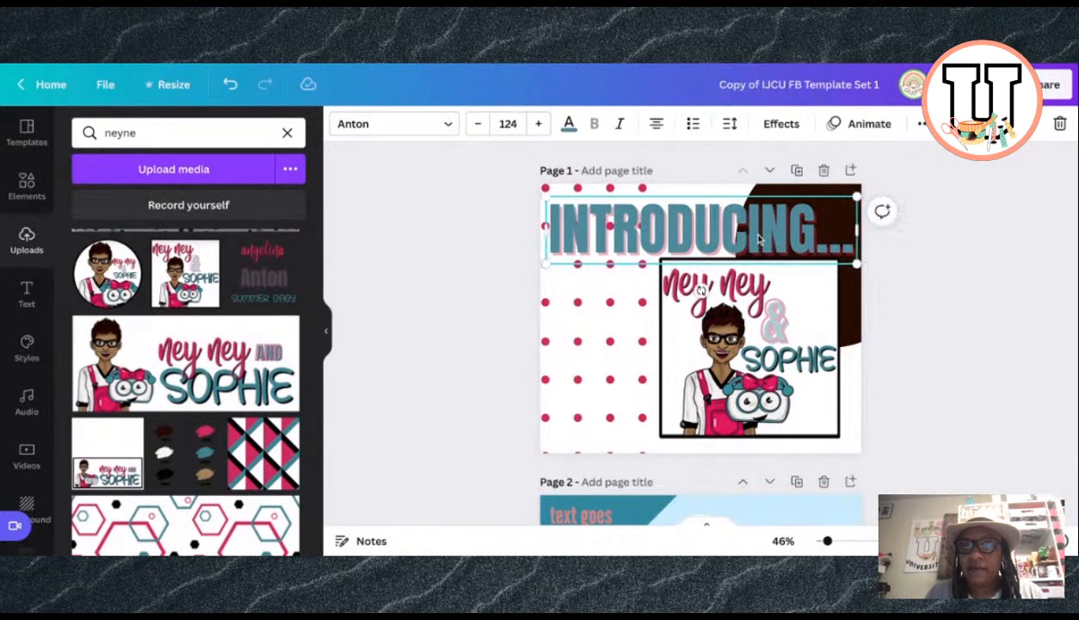
mouse_move(759, 239)
left_mouse_down()
mouse_move(758, 231)
mouse_move(759, 244)
left_mouse_up()
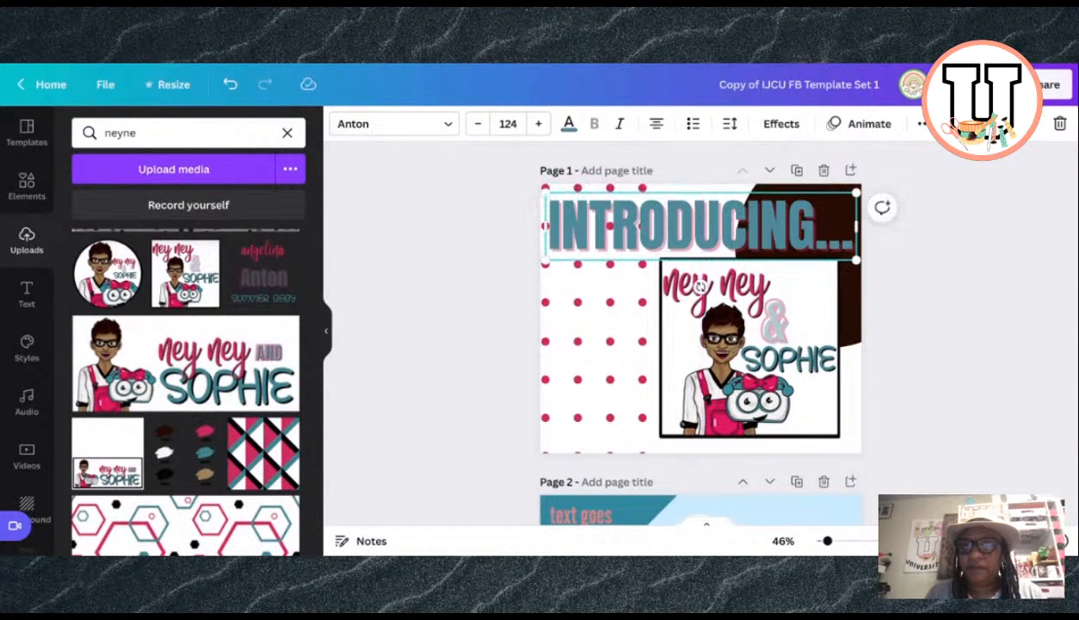
left_click(981, 351)
Step: Title page 1 "01. Introducing"
left_click(629, 171)
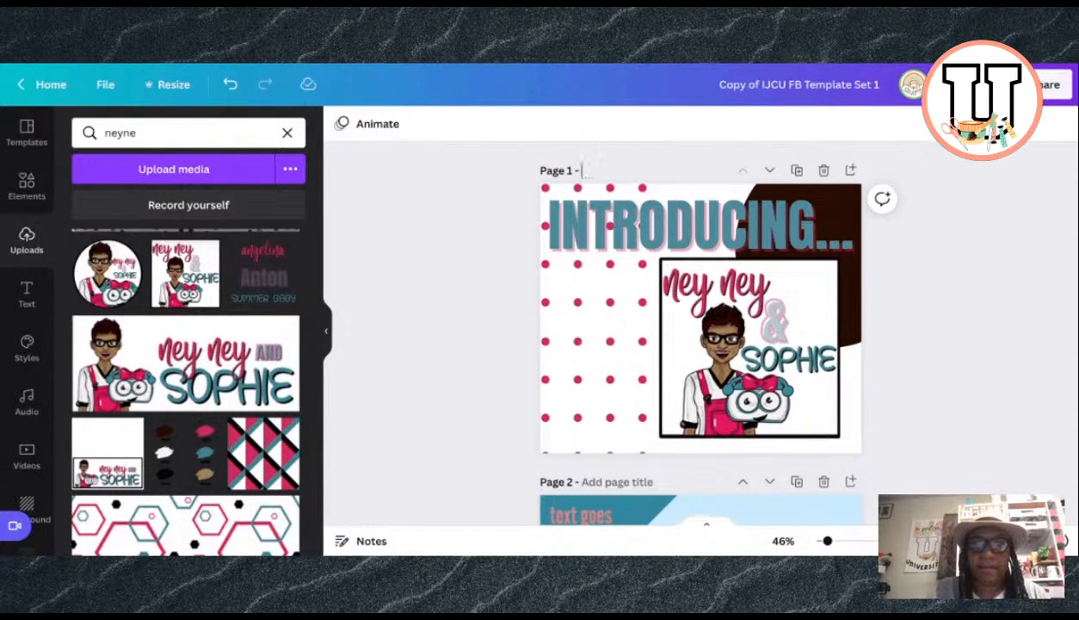
type("01")
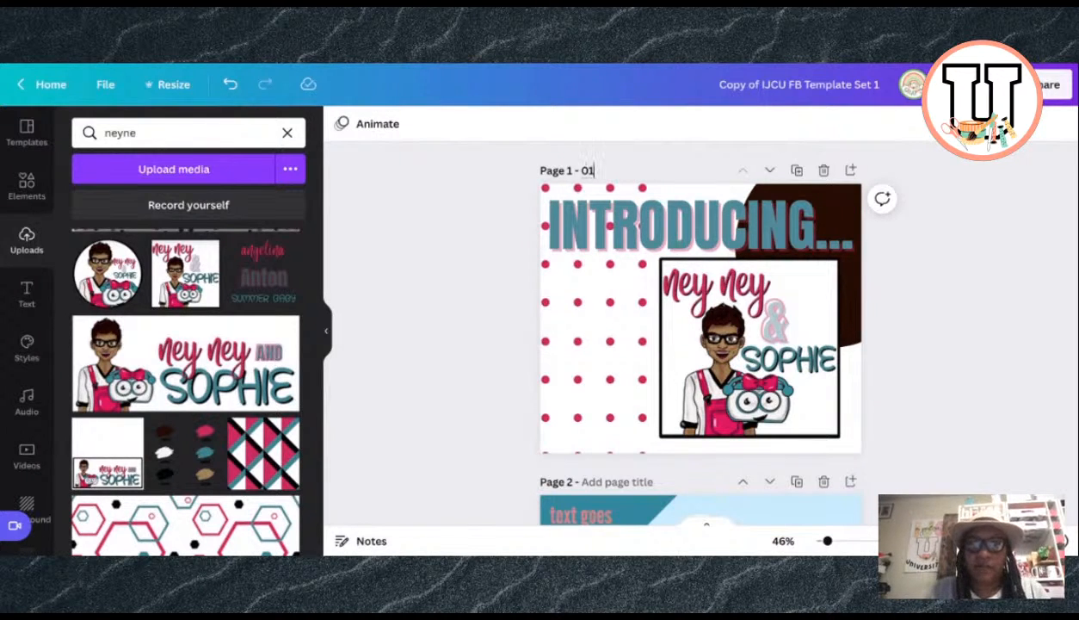
type(". In")
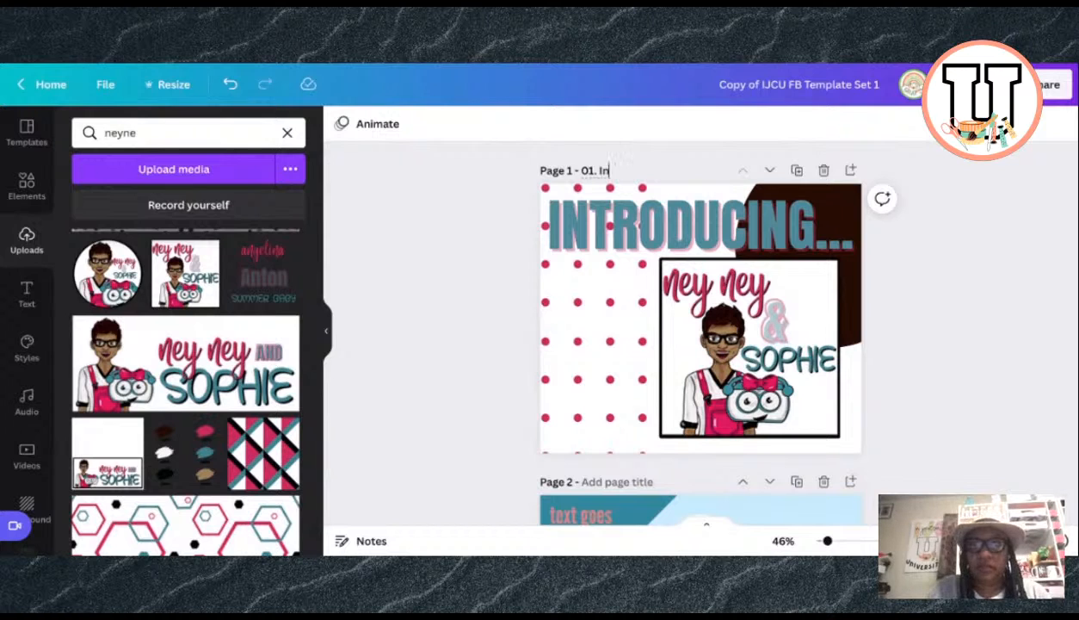
type("troduct")
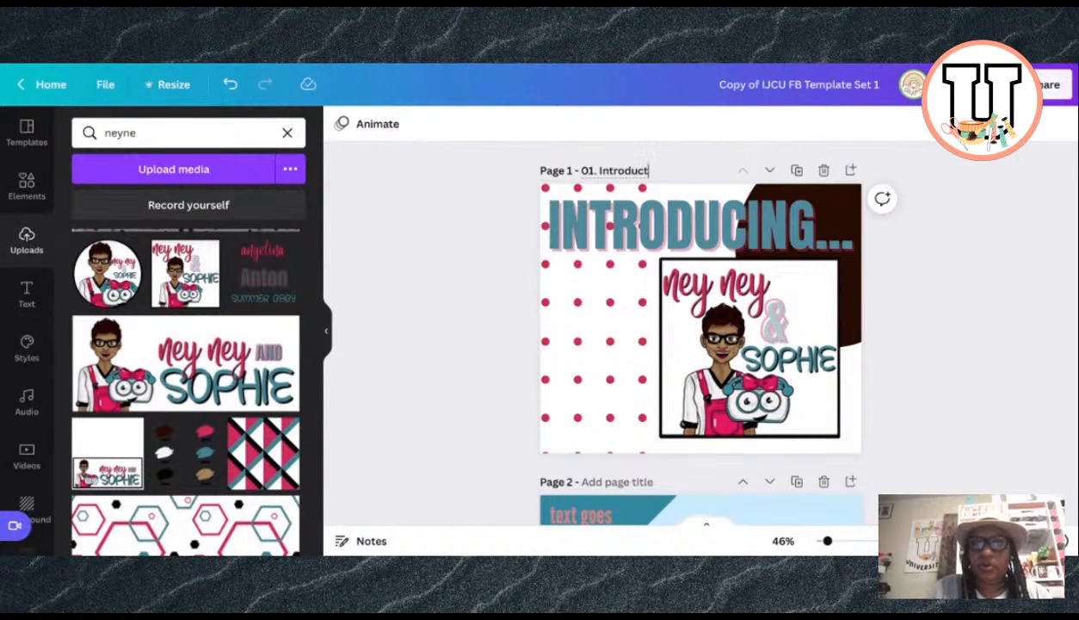
type("ing")
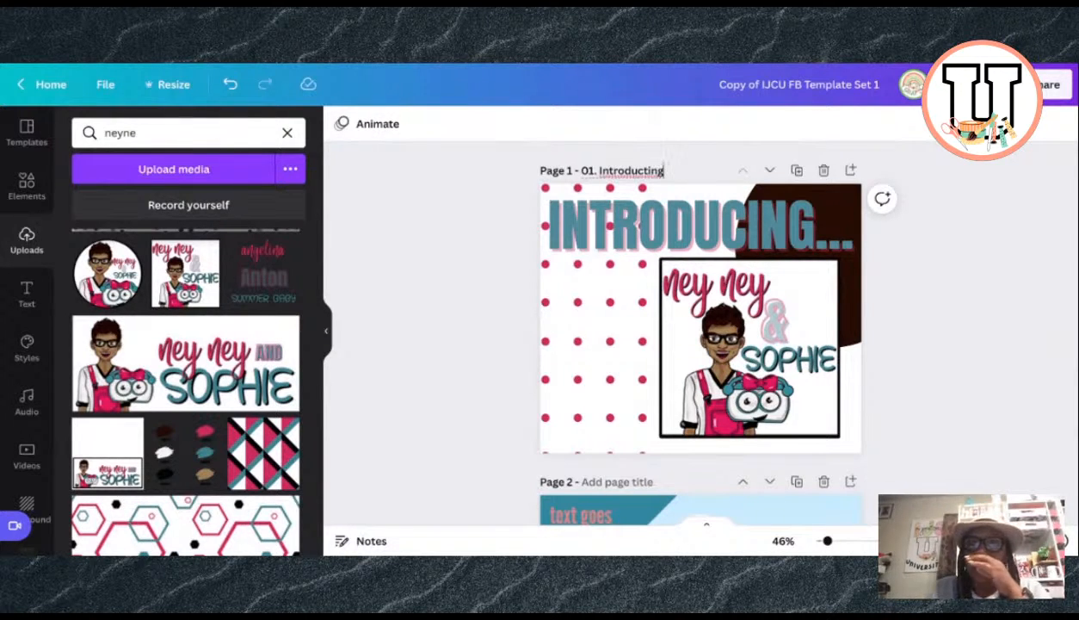
key("BackSpace")
key("BackSpace")
key("BackSpace")
key("BackSpace")
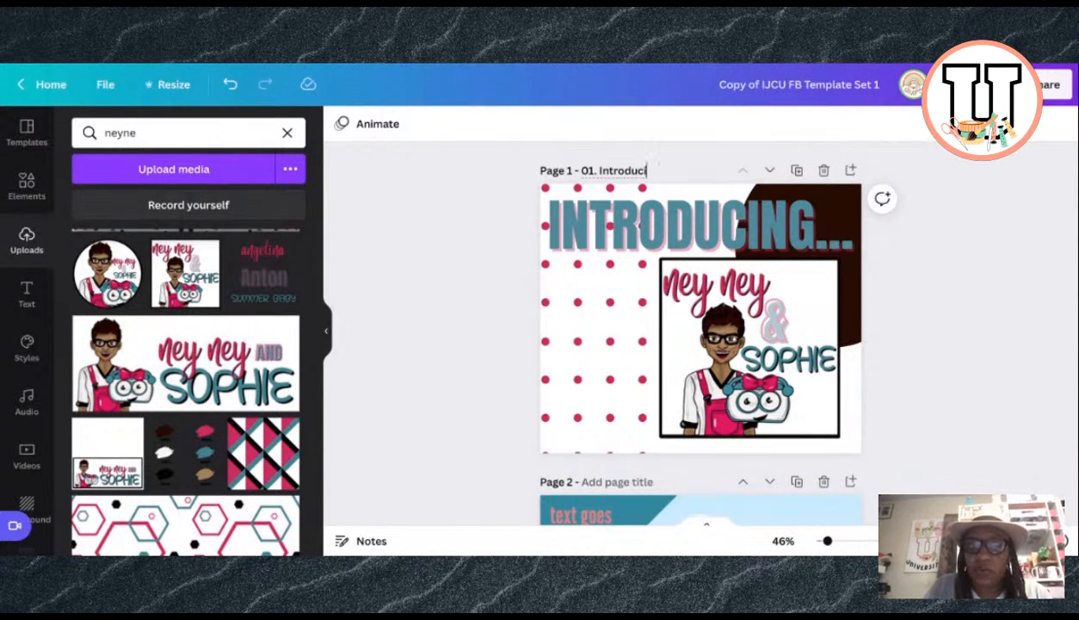
type("ing")
left_click(495, 242)
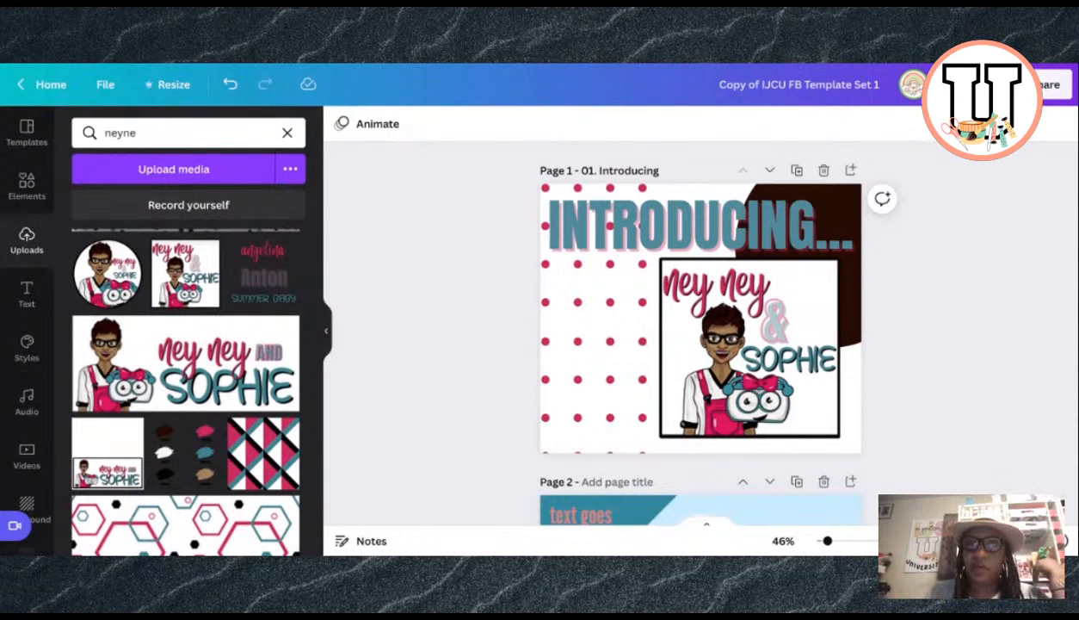
Step: Review pages 1 and 2, and look through the "neyne" uploads for brand images
scroll(626, 366, "down", 1)
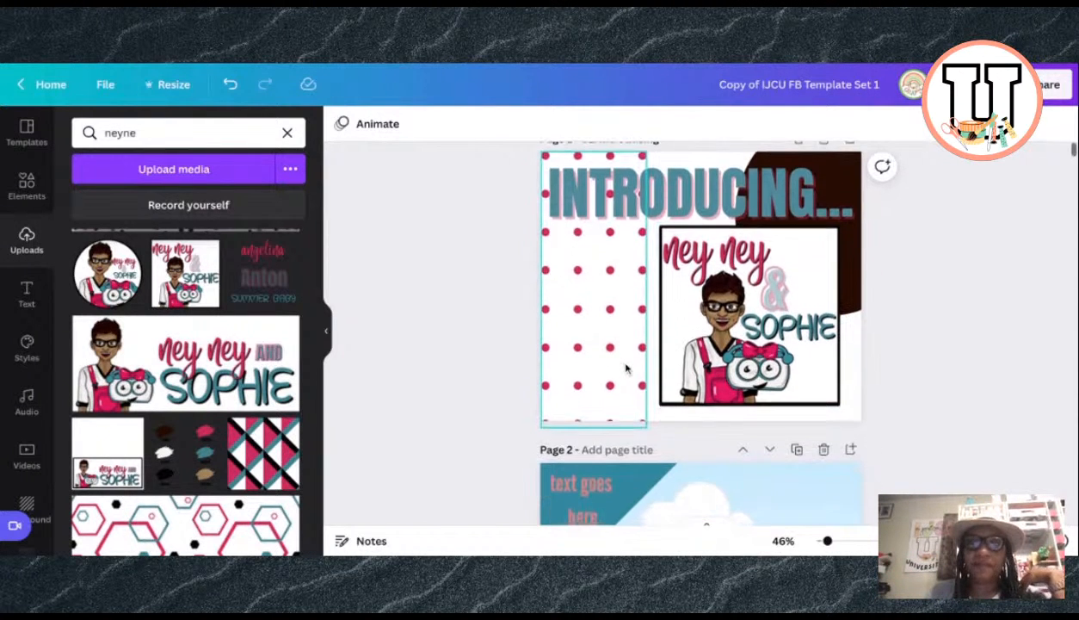
scroll(626, 365, "up", 1)
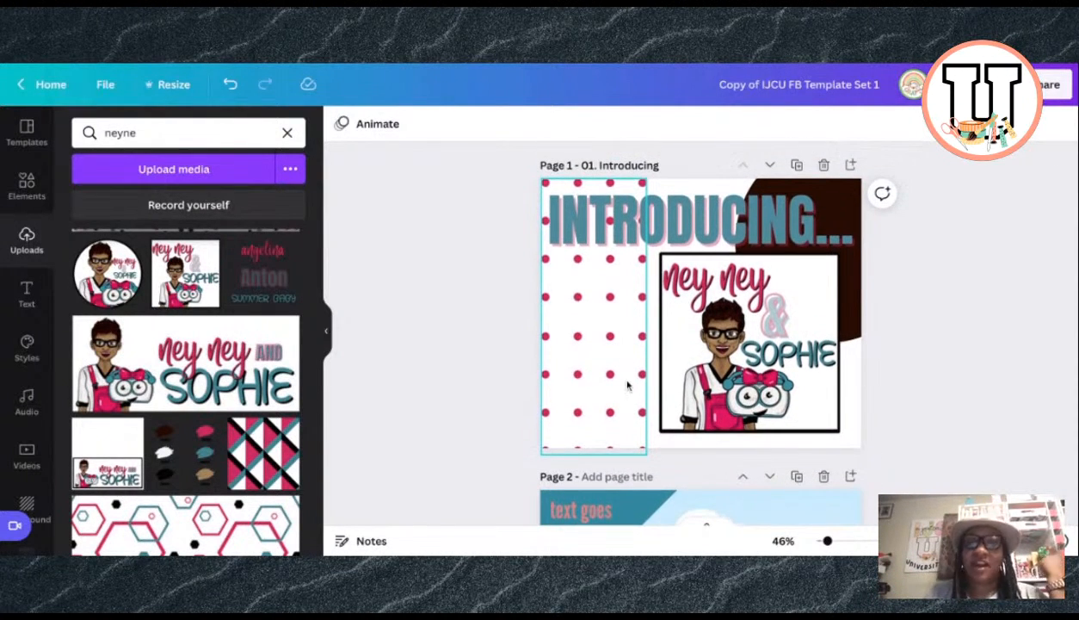
scroll(624, 387, "down", 5)
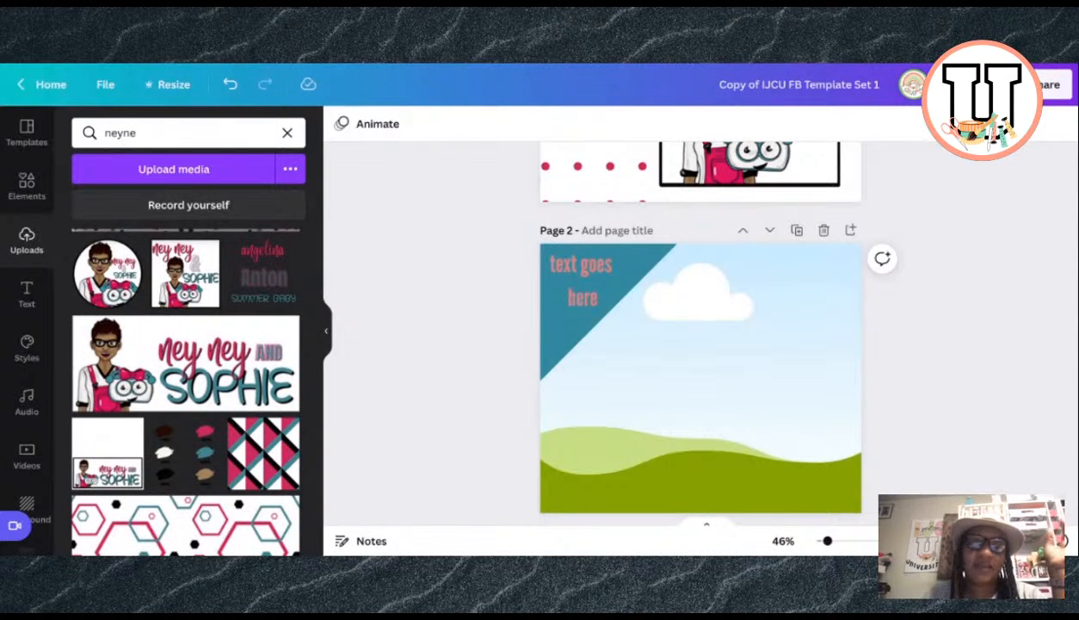
scroll(467, 256, "up", 5)
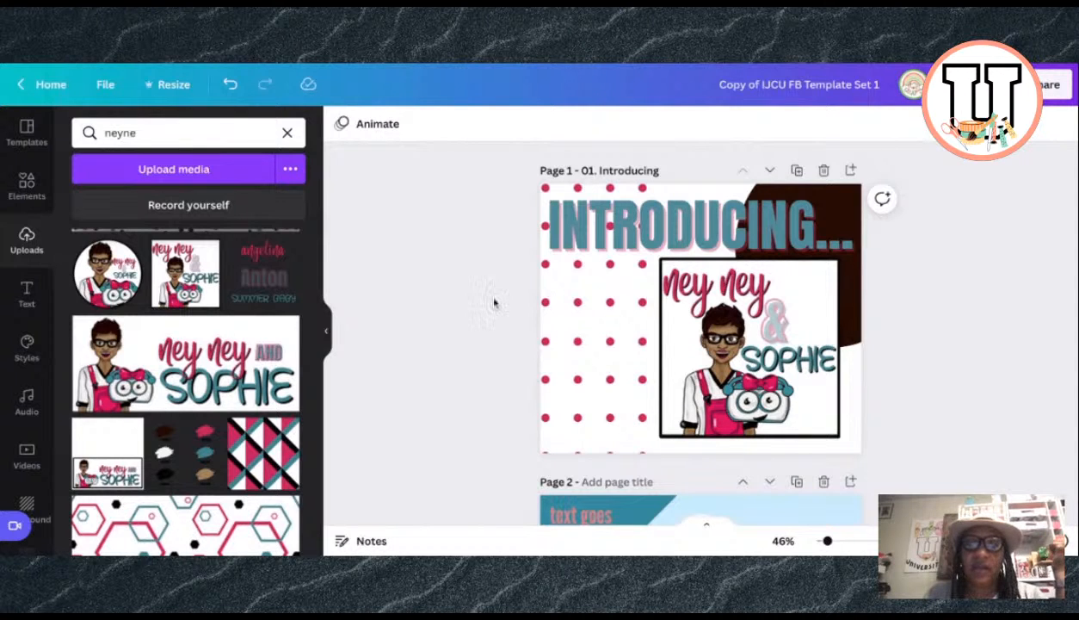
scroll(479, 364, "down", 3)
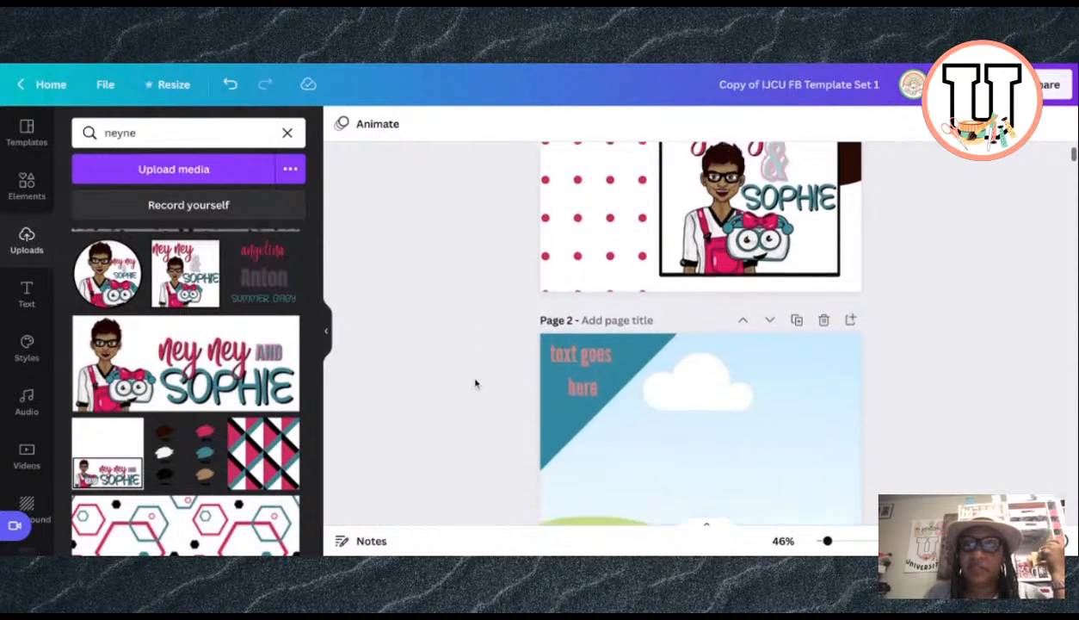
scroll(475, 382, "up", 2)
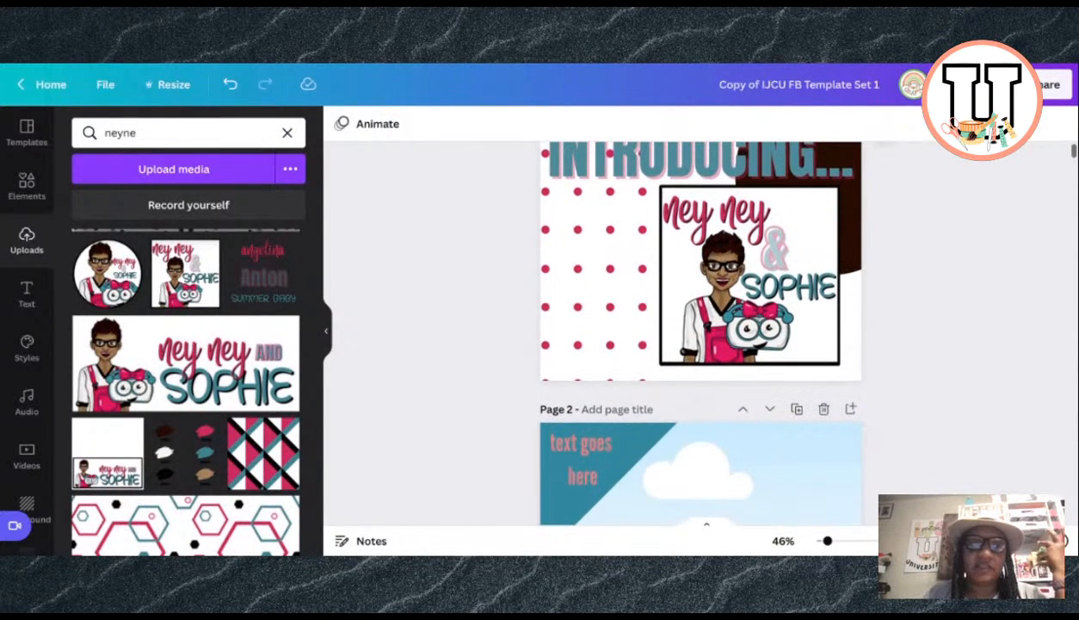
scroll(482, 409, "down", 4)
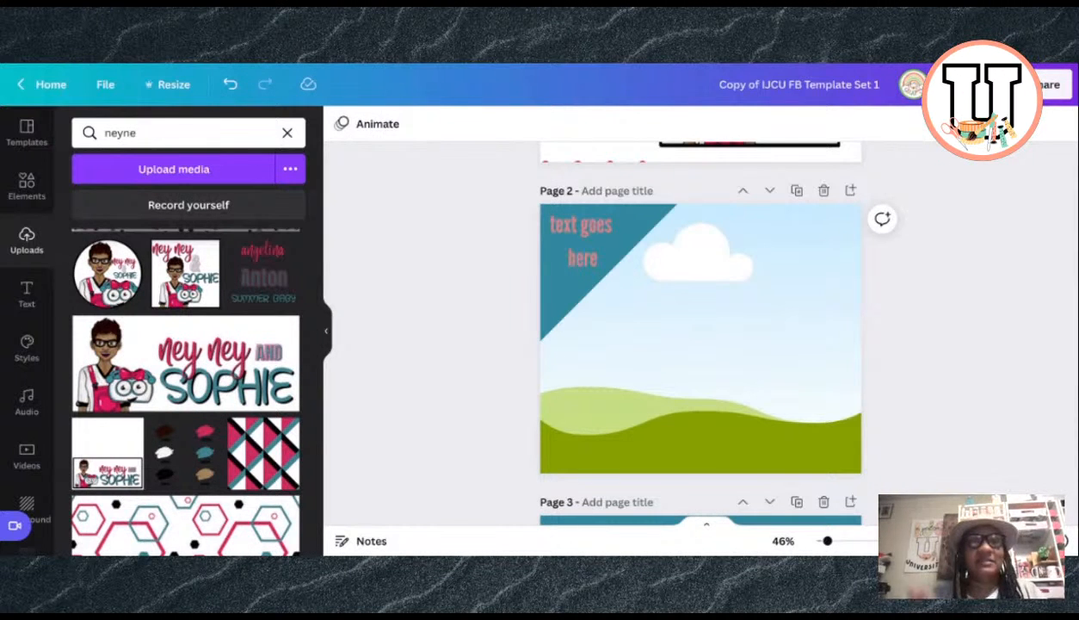
scroll(238, 359, "down", 3)
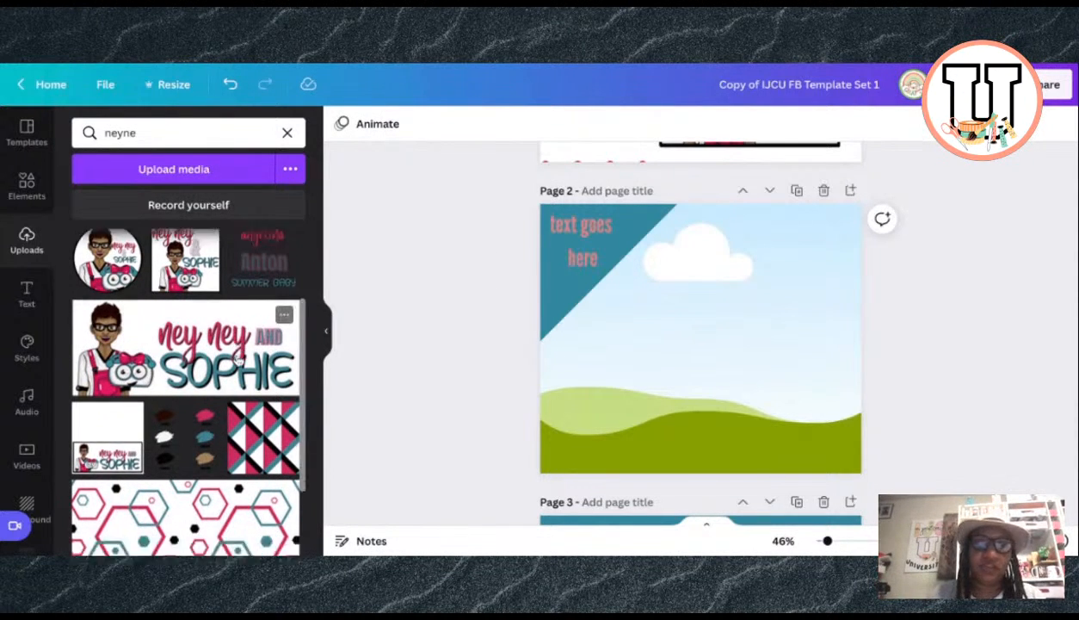
scroll(238, 360, "up", 5)
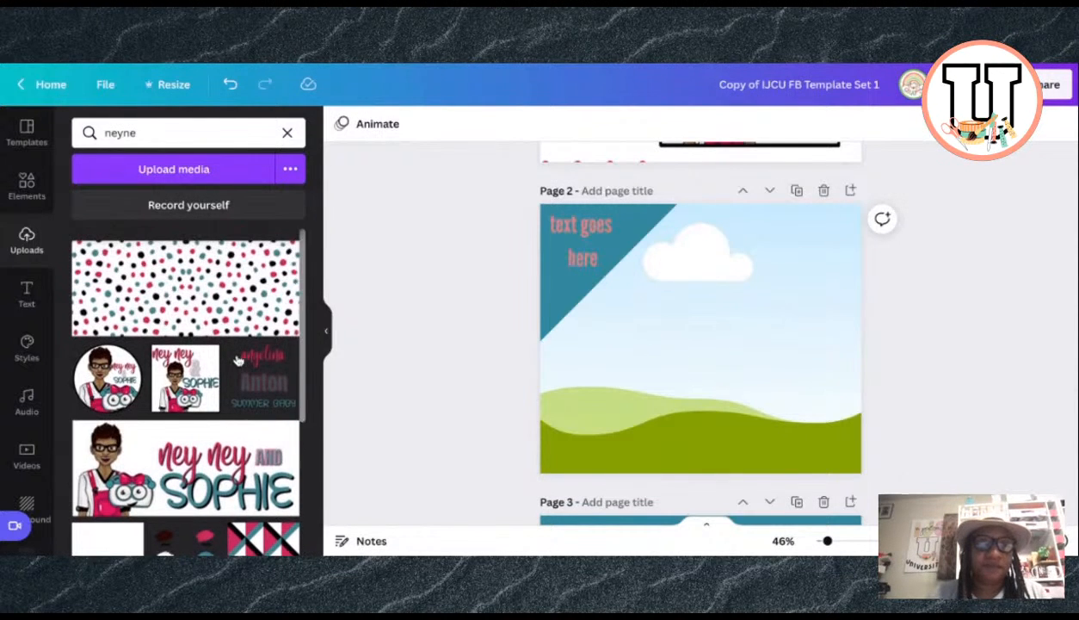
Step: Search the uploads for "soph", crop the smiling machine character's top and bottom, and fill page 2's landscape frame with it
left_click(286, 133)
type("so")
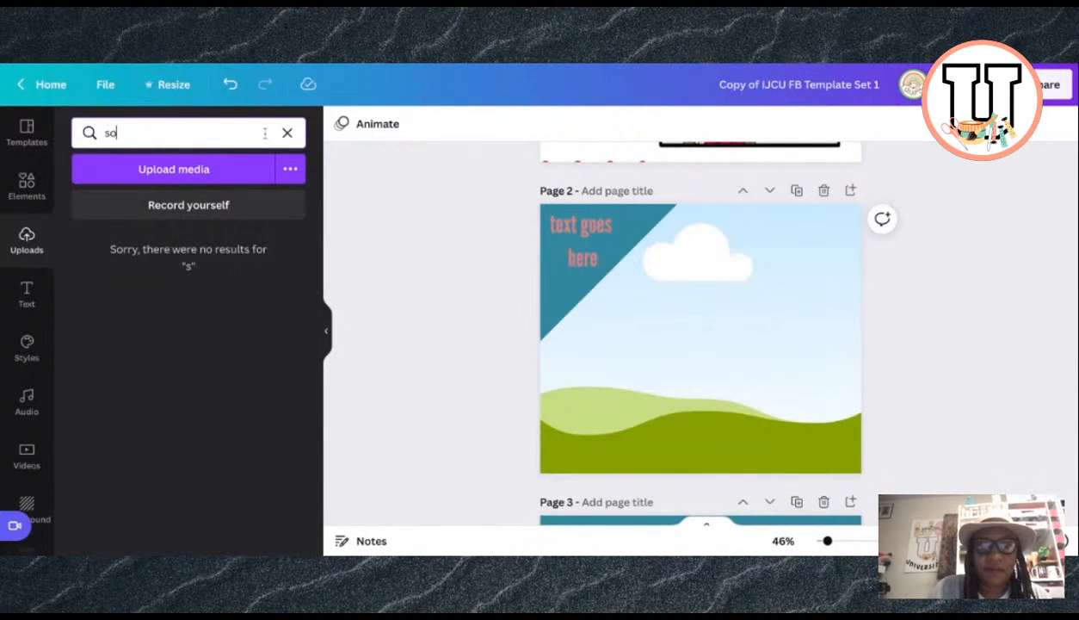
type("ph")
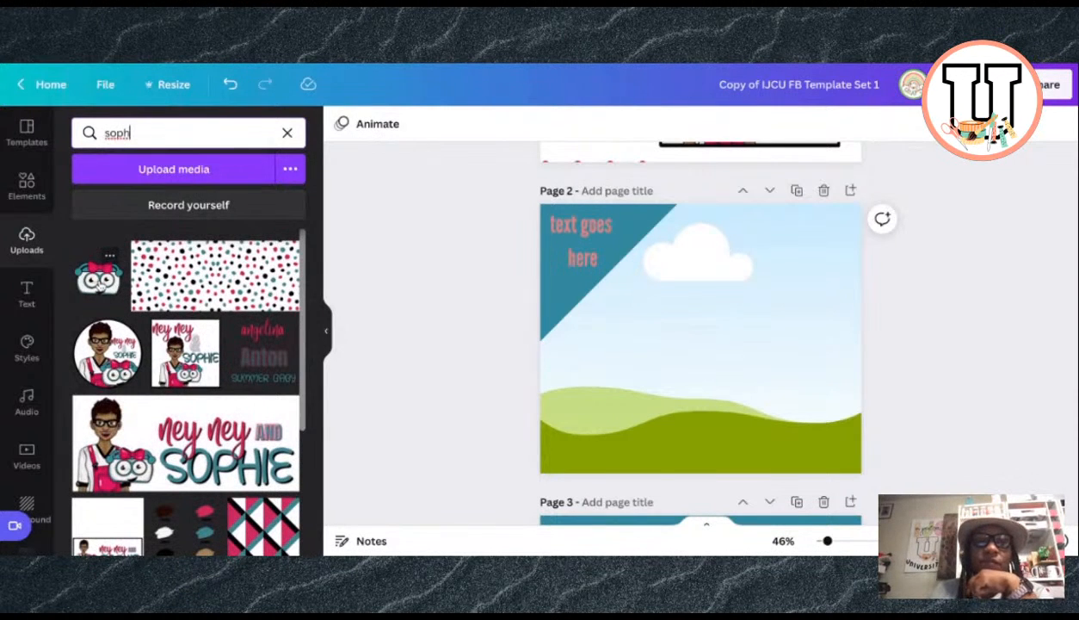
left_click(99, 276)
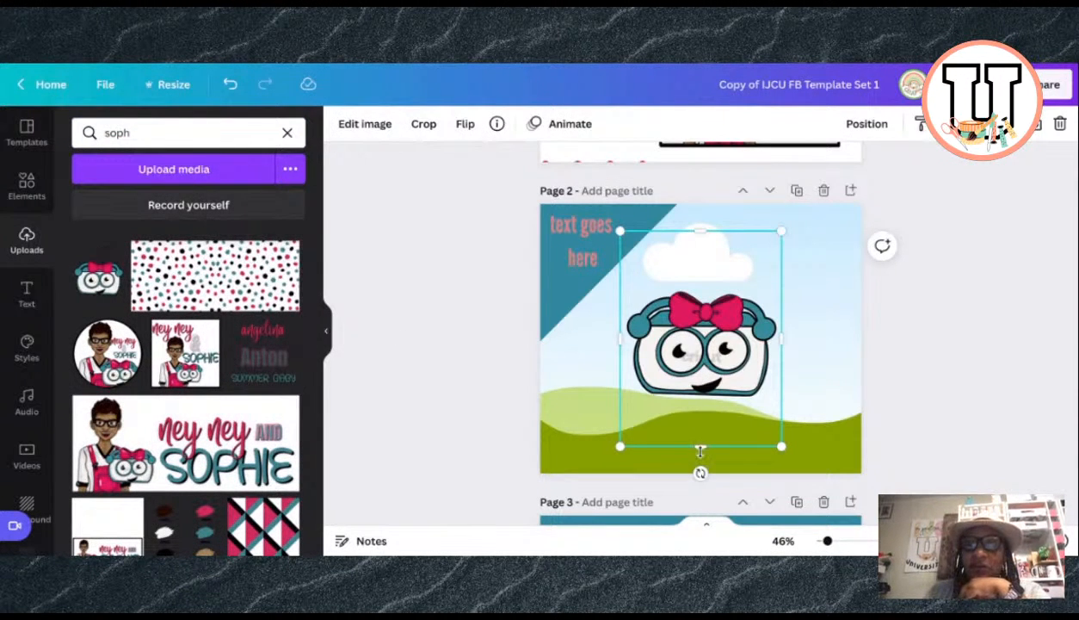
left_click_drag(701, 451, 701, 403)
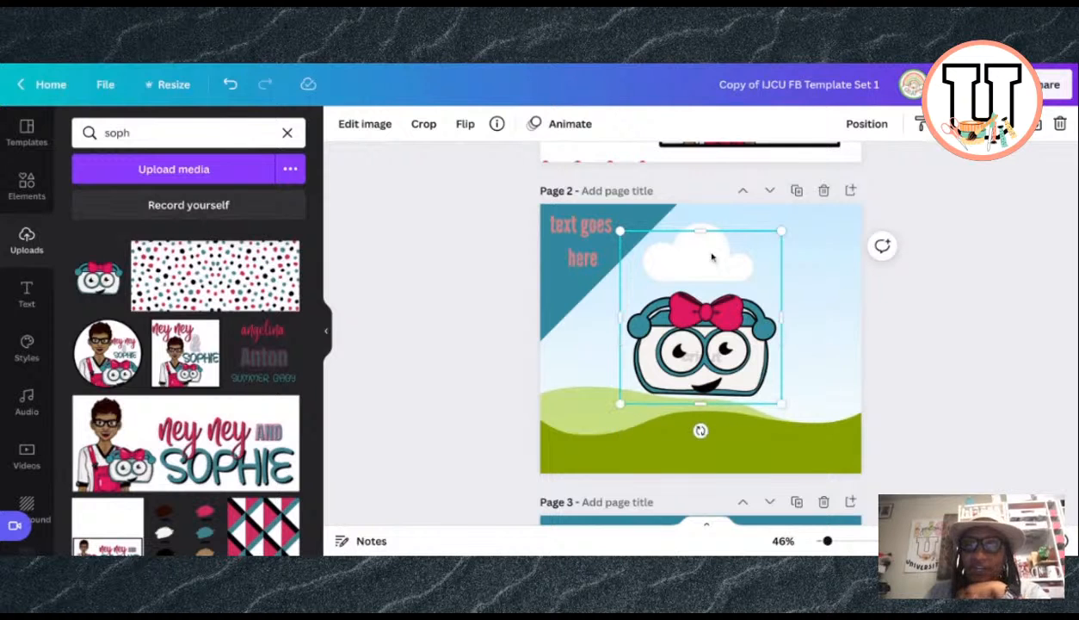
left_click_drag(706, 226, 712, 277)
left_click_drag(723, 346, 702, 355)
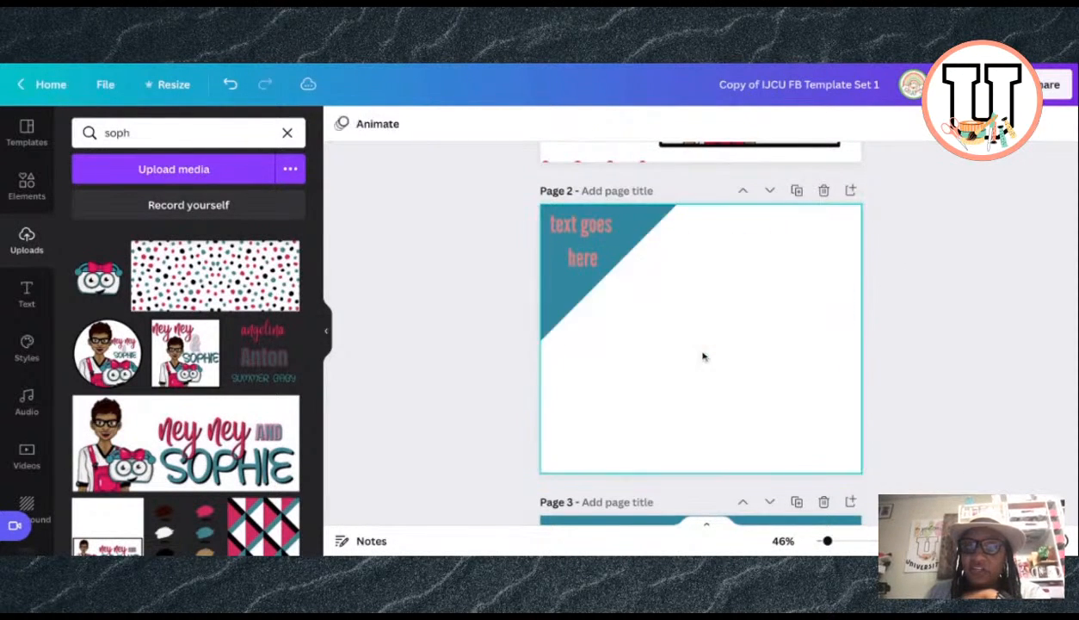
double_click(768, 370)
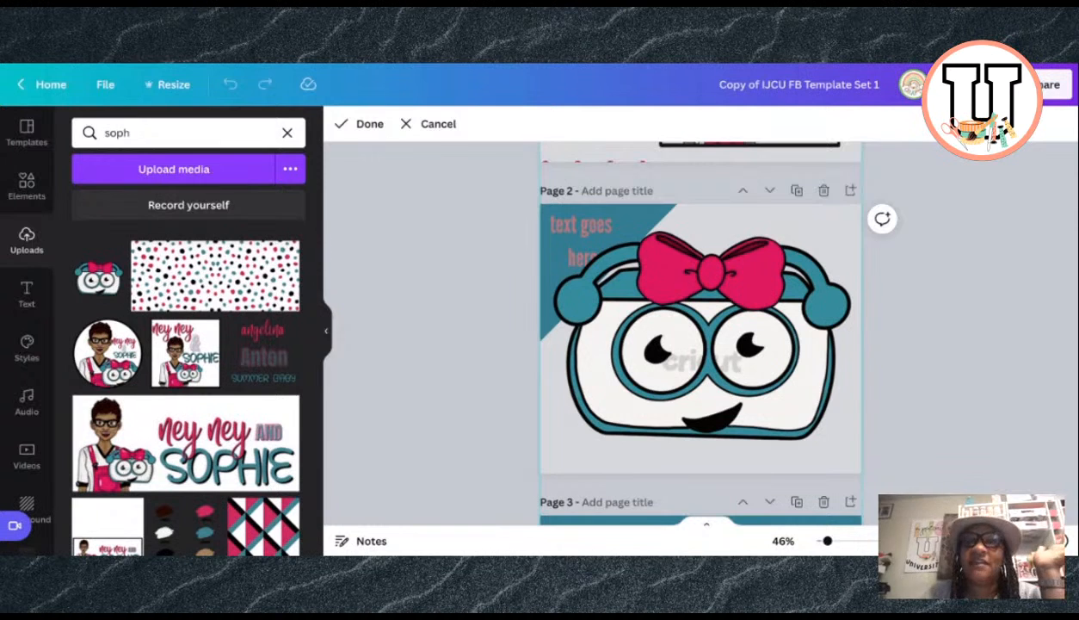
left_click(968, 413)
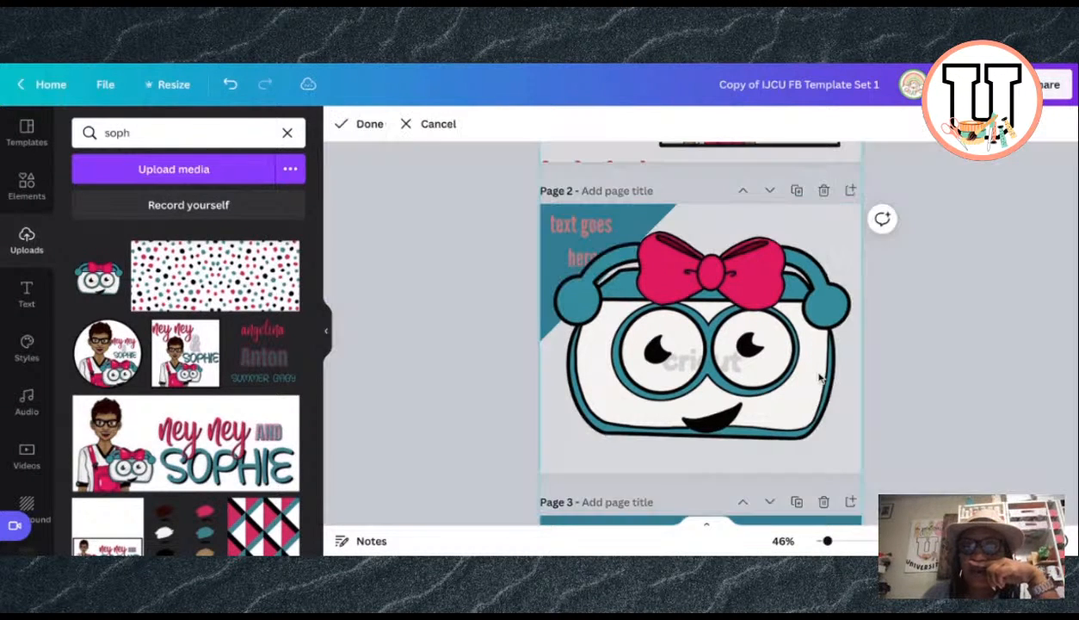
double_click(809, 370)
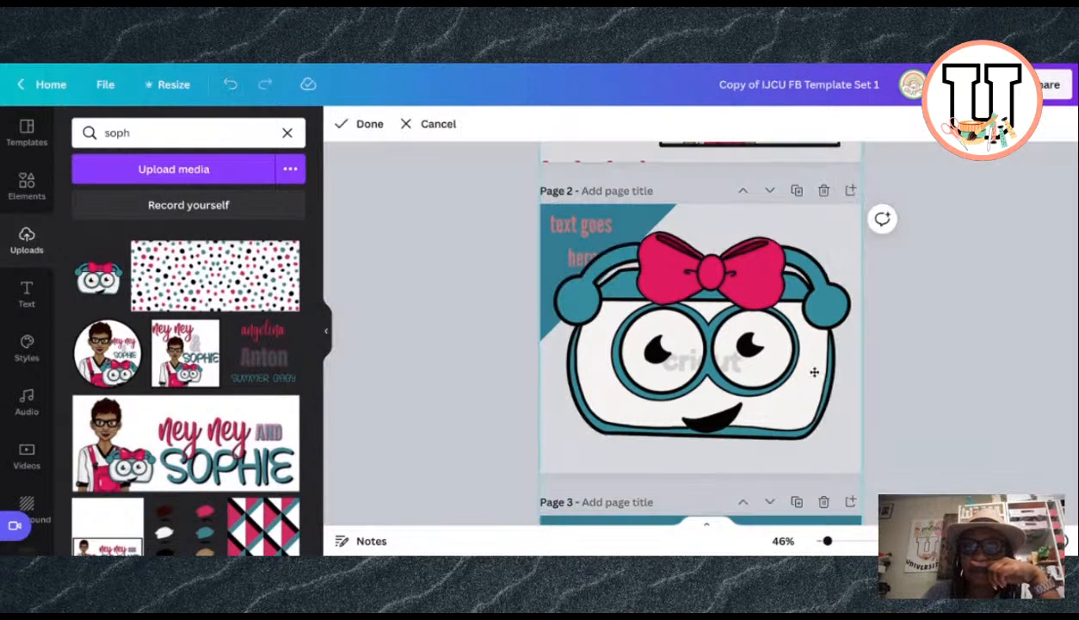
double_click(814, 371)
double_click(812, 375)
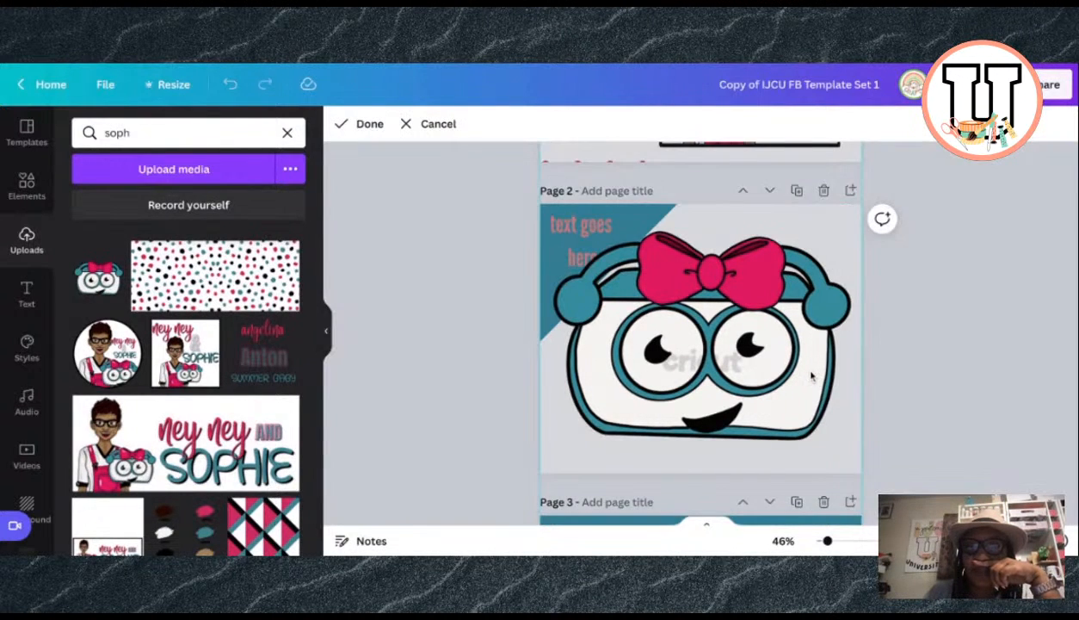
left_click(991, 404)
left_click(571, 250)
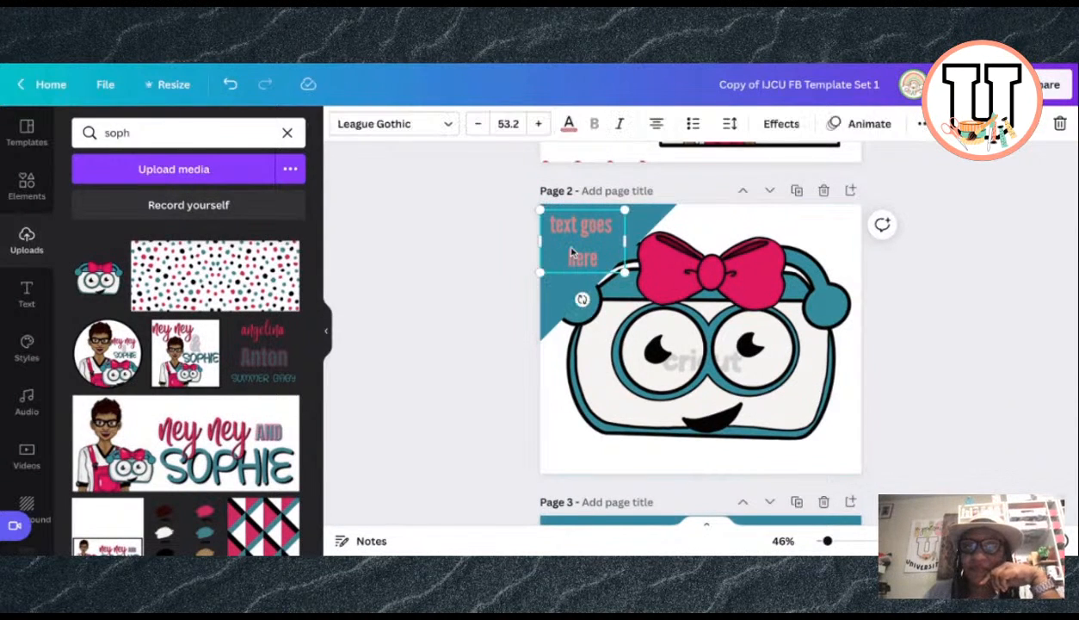
left_click(691, 191)
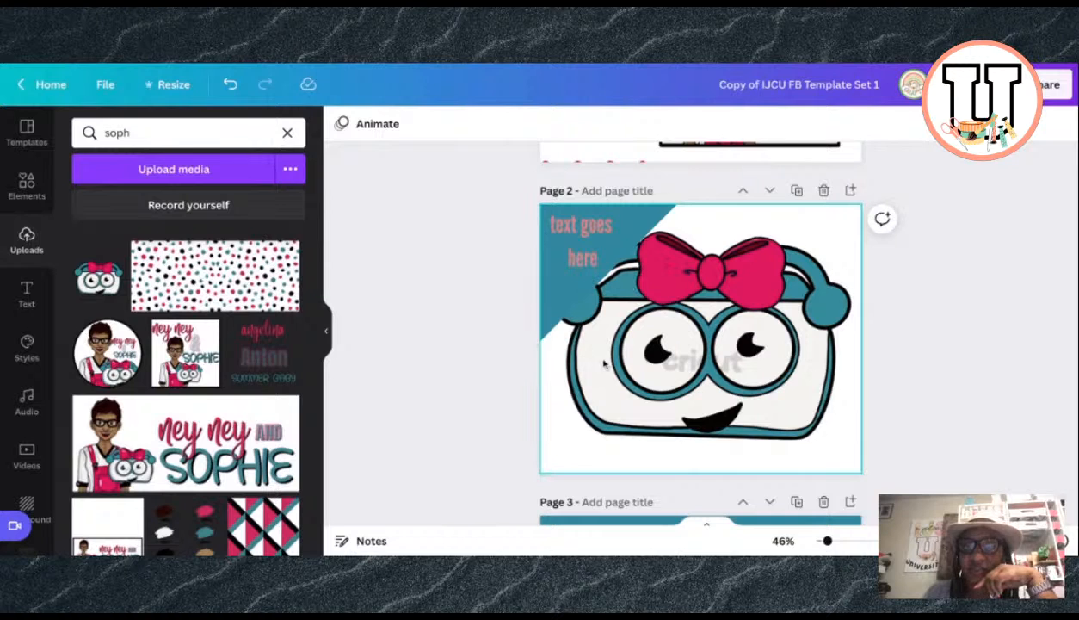
Step: Recolor the teal corner triangle on page 2 with the document's dark brown
left_click(552, 292)
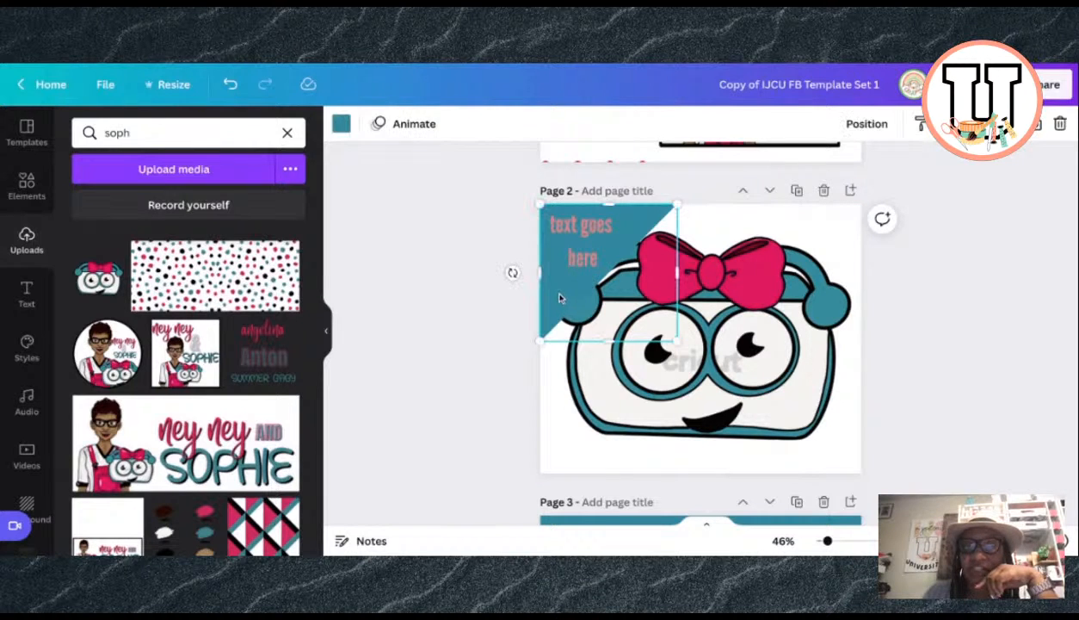
left_click(342, 125)
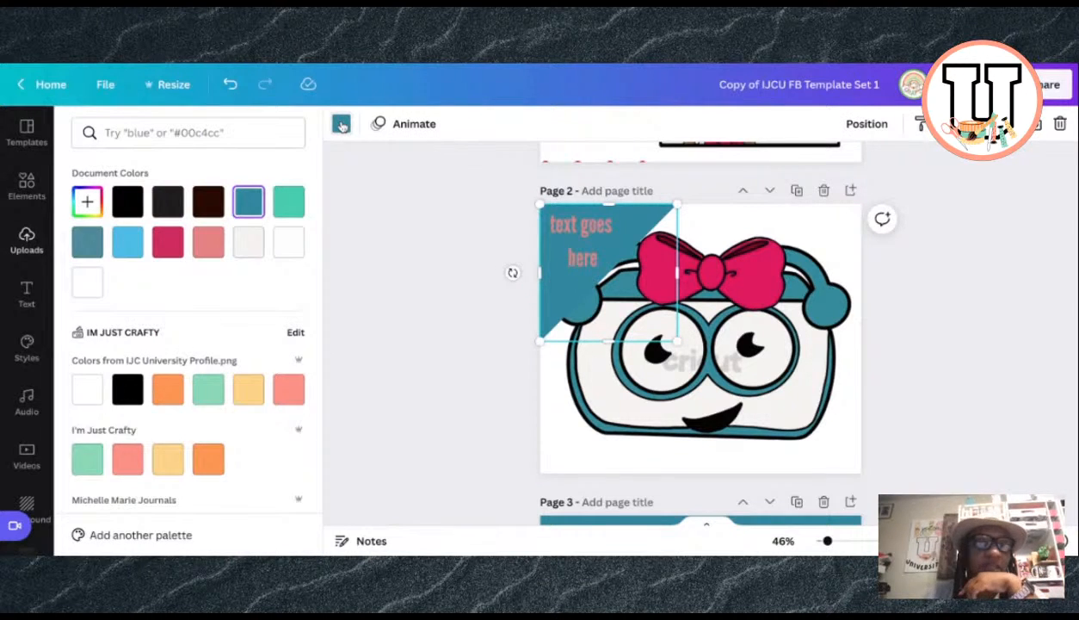
left_click(206, 202)
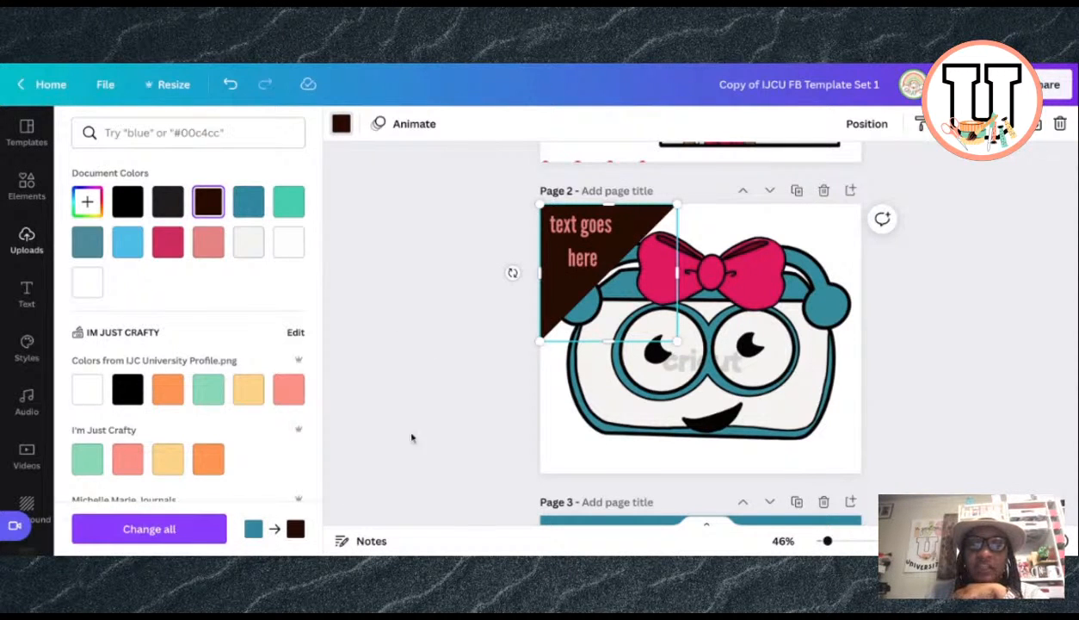
left_click(561, 442)
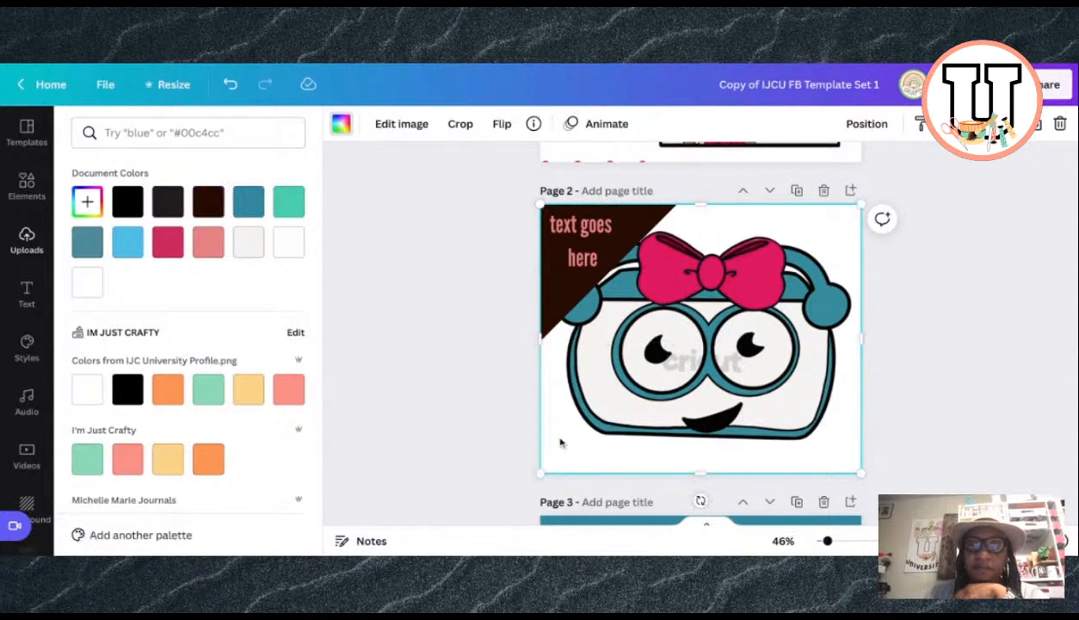
Step: Replace the "text goes here" placeholder on page 2 with "Meet"
left_click(567, 245)
double_click(568, 245)
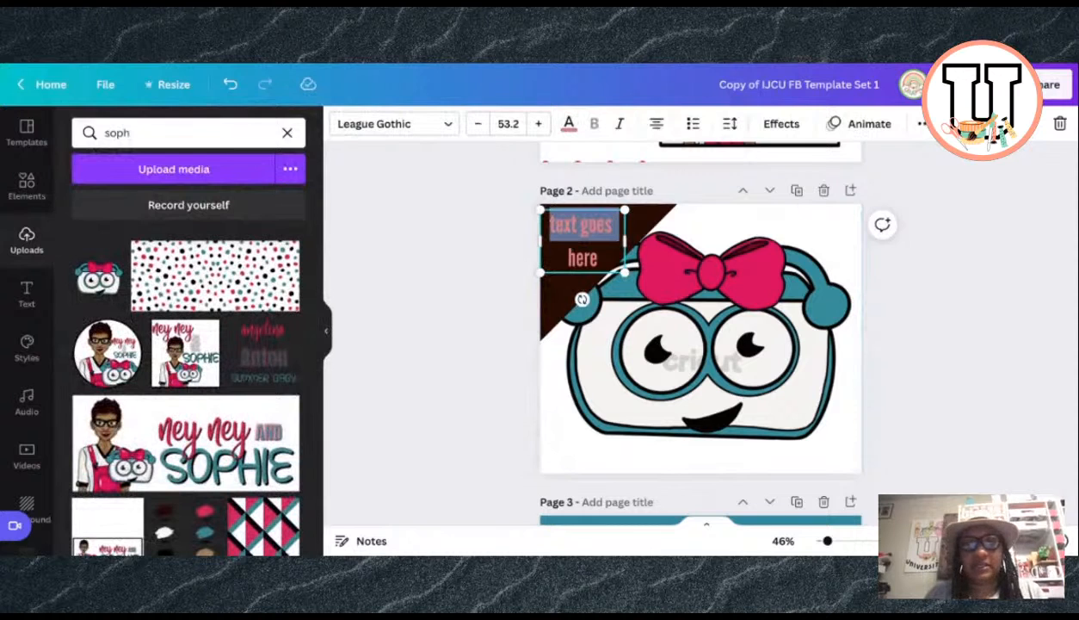
left_click_drag(617, 228, 598, 258)
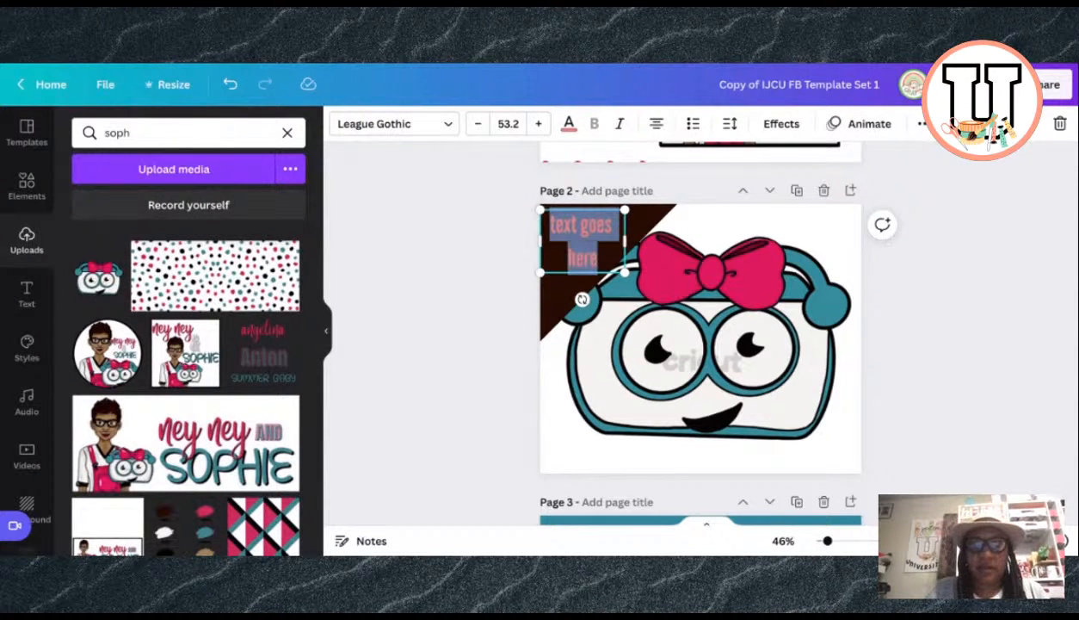
type("Meey")
key("BackSpace")
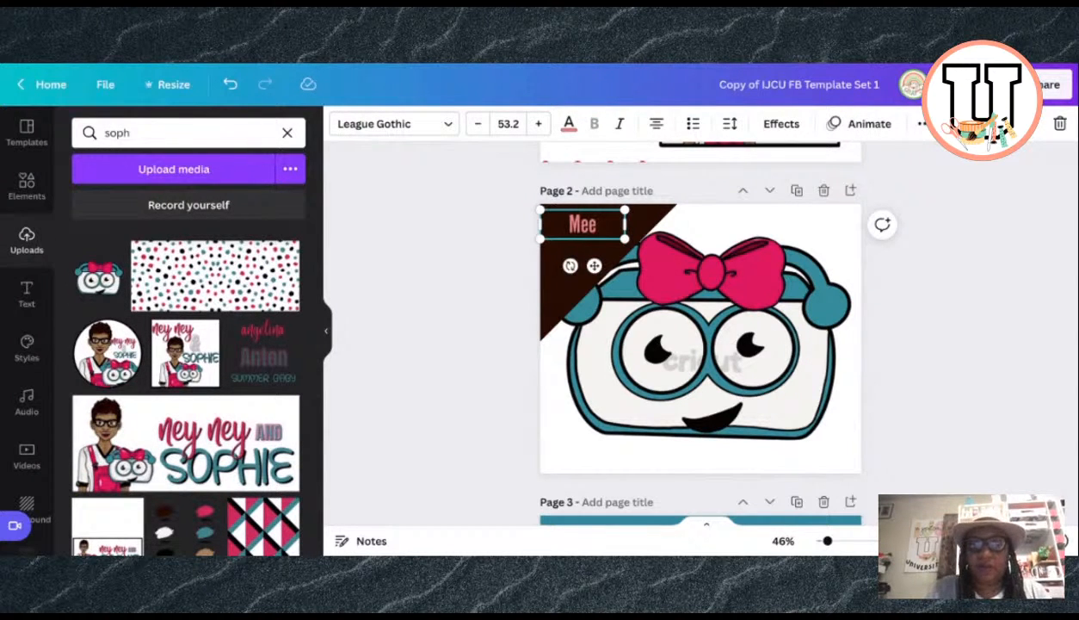
type("t")
key("Return")
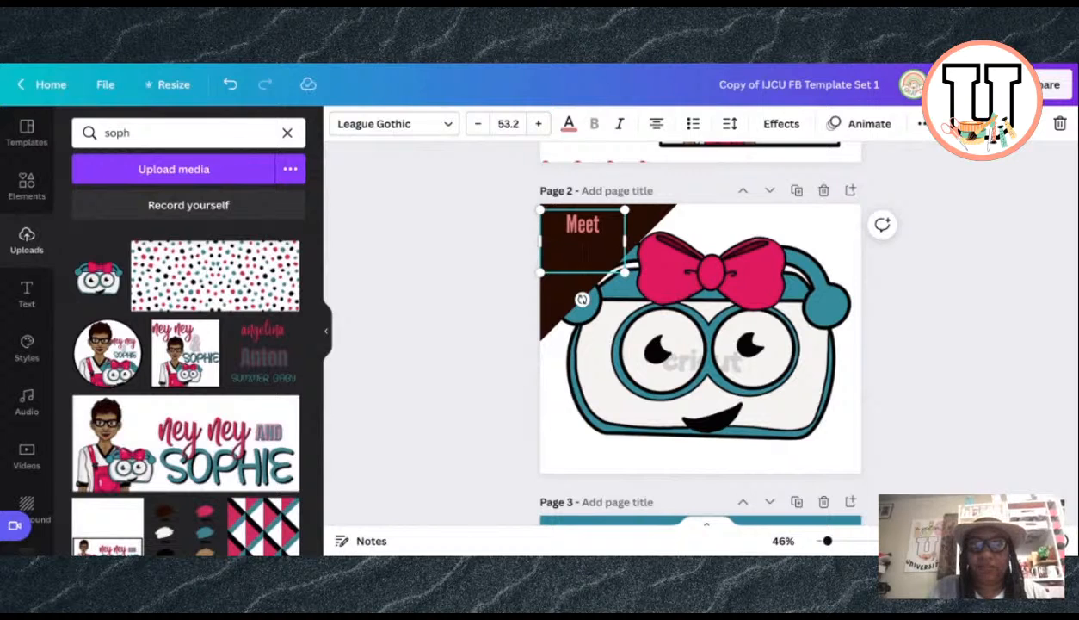
key("BackSpace")
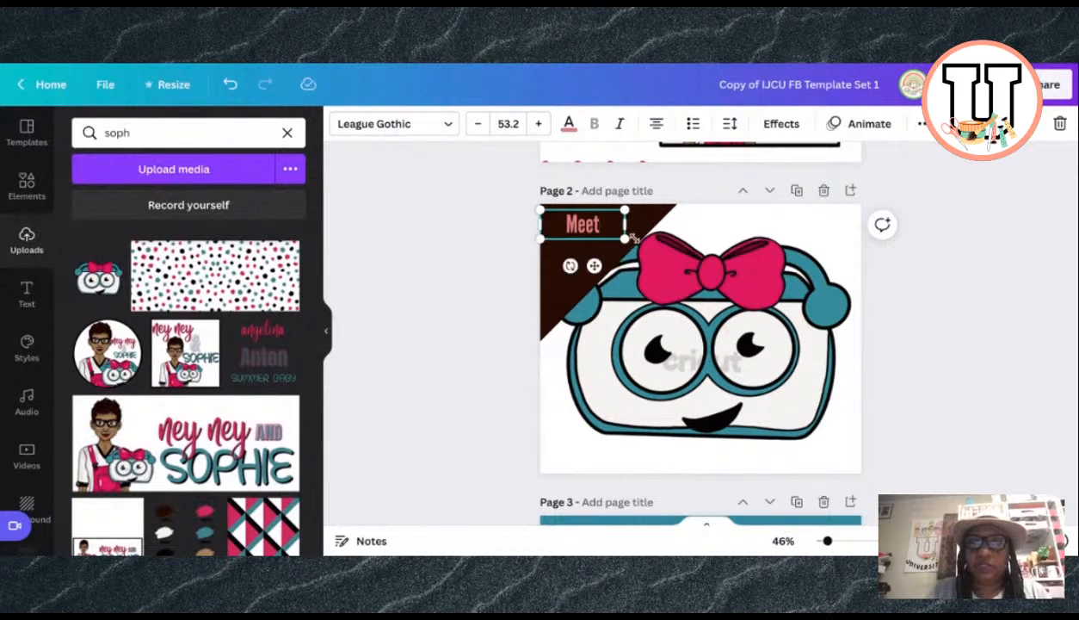
left_click(506, 306)
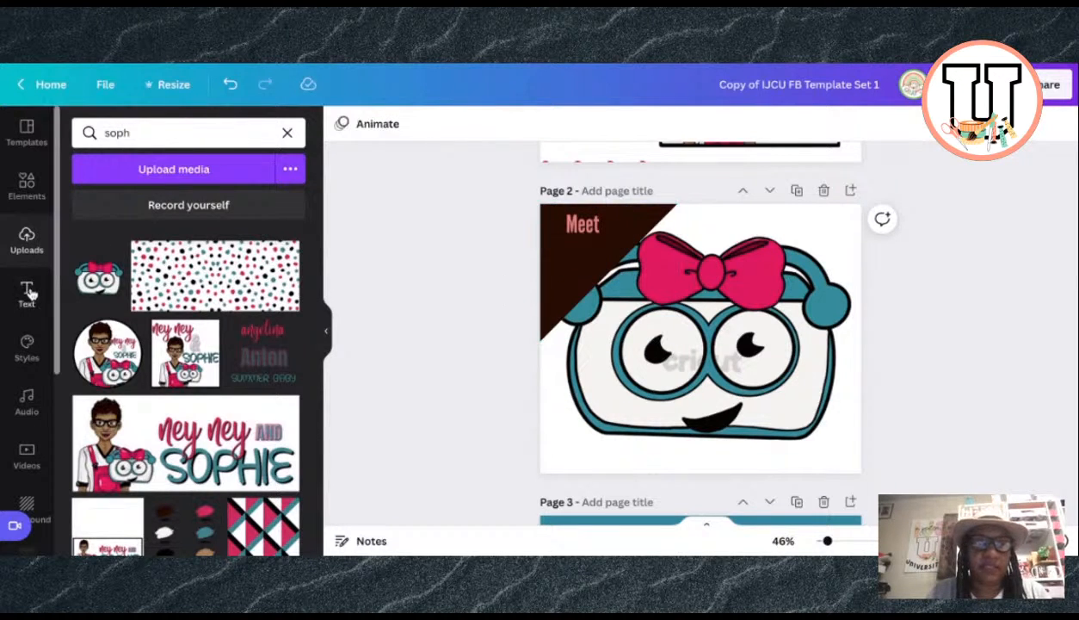
Step: Change the font of the "Meet" text to Angelina
left_click(591, 223)
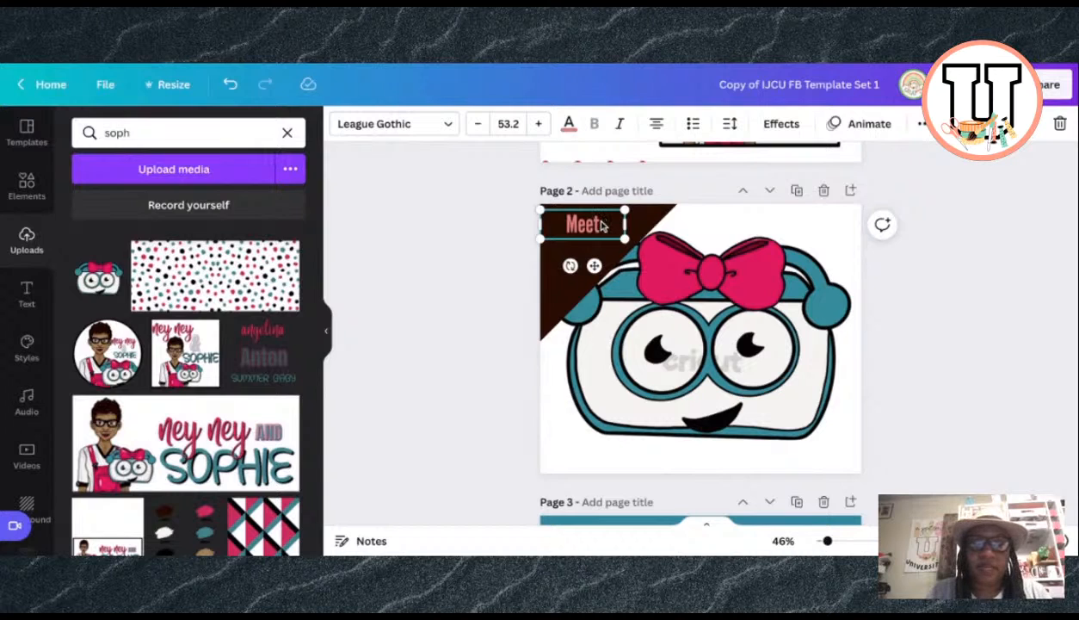
left_click(447, 129)
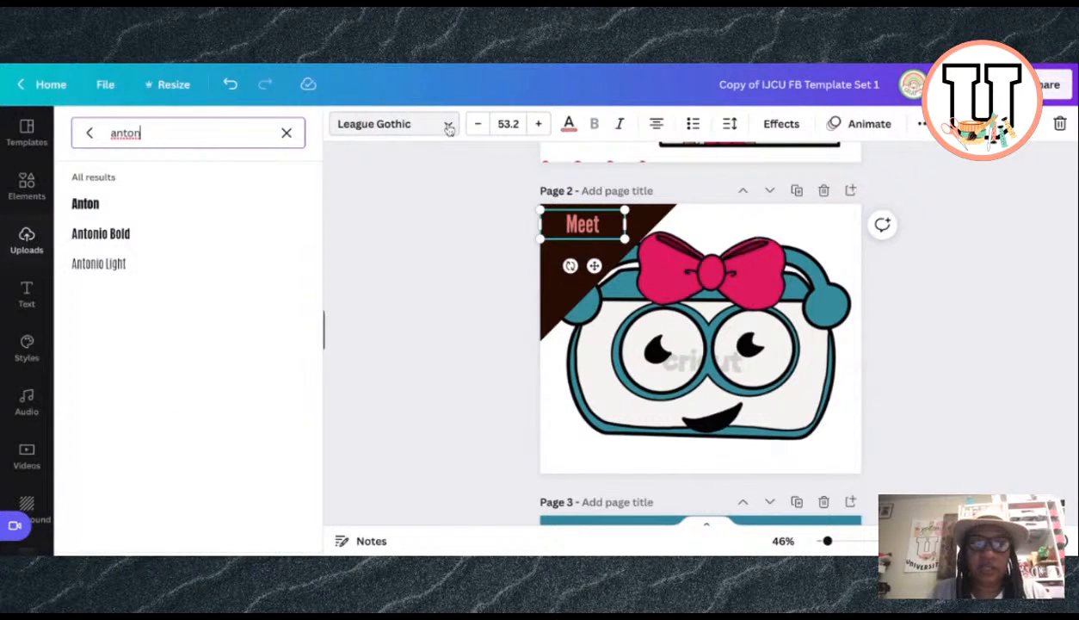
left_click(288, 133)
left_click(184, 266)
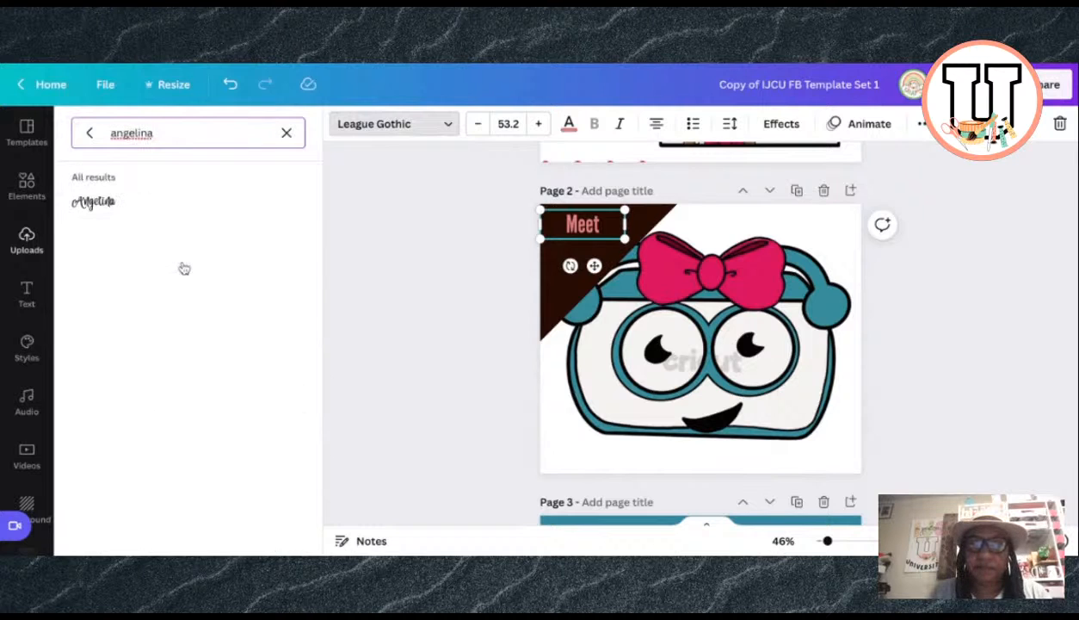
left_click(111, 206)
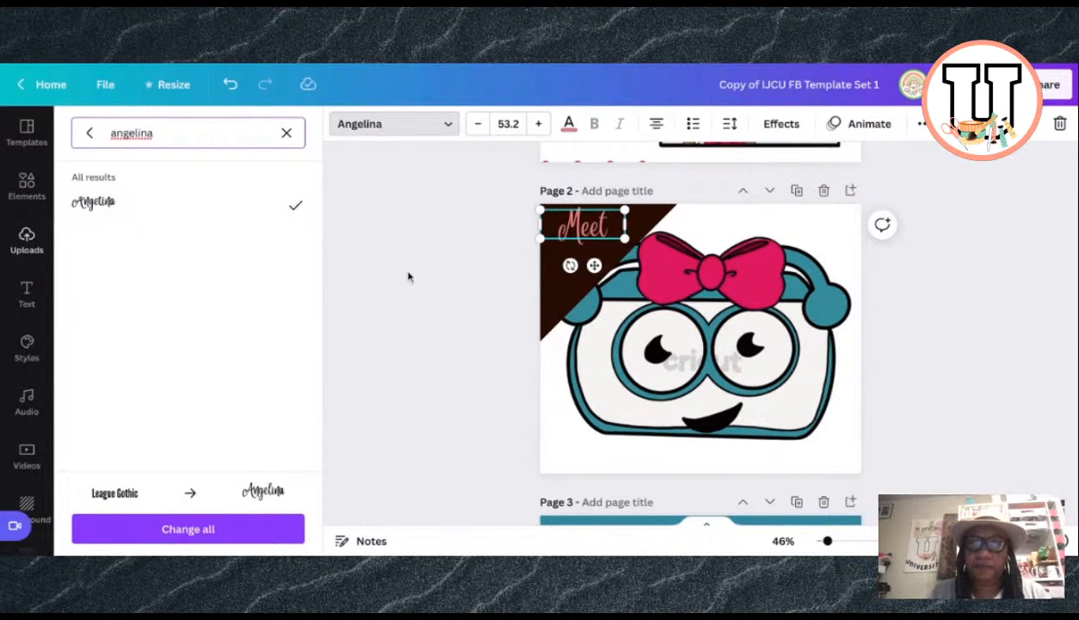
Step: Color the "Meet" text #F8F5F2 and enlarge it to about size 59.5
left_click(568, 126)
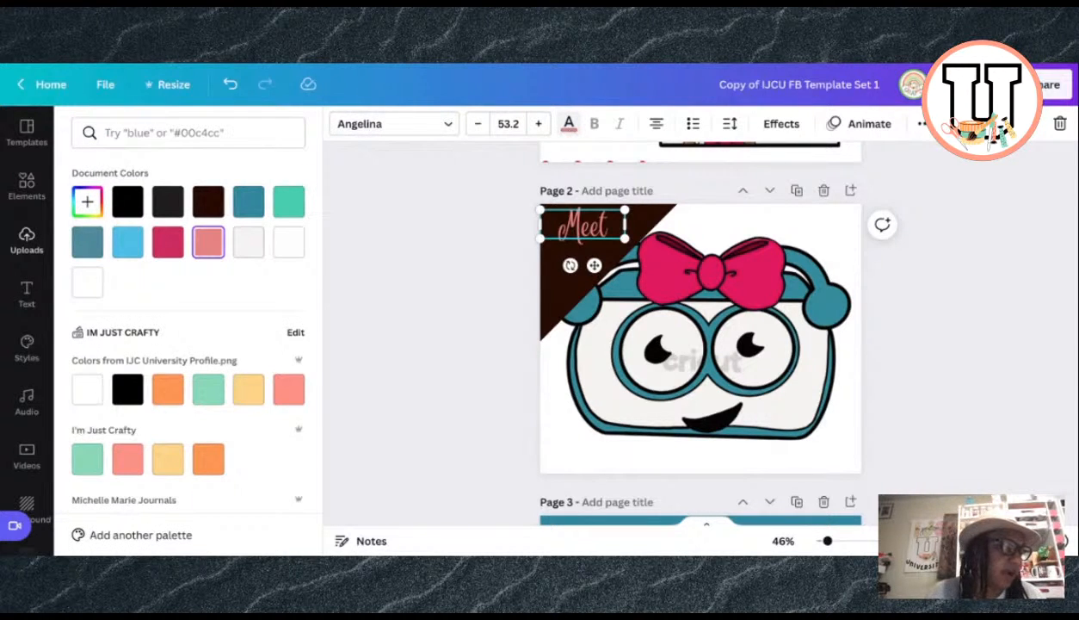
left_click(86, 203)
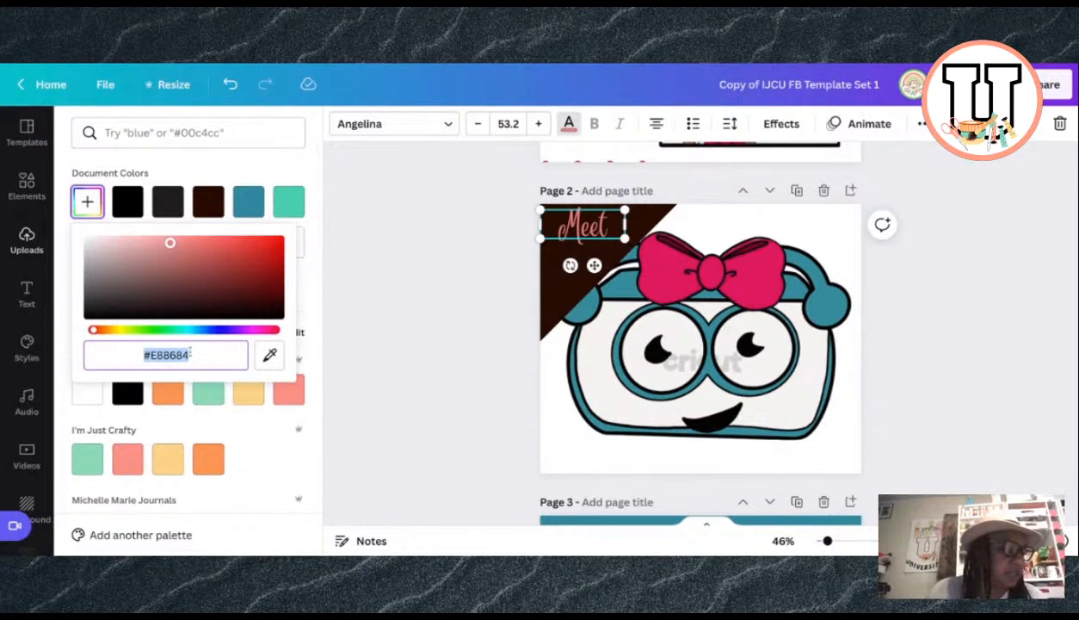
type("#F")
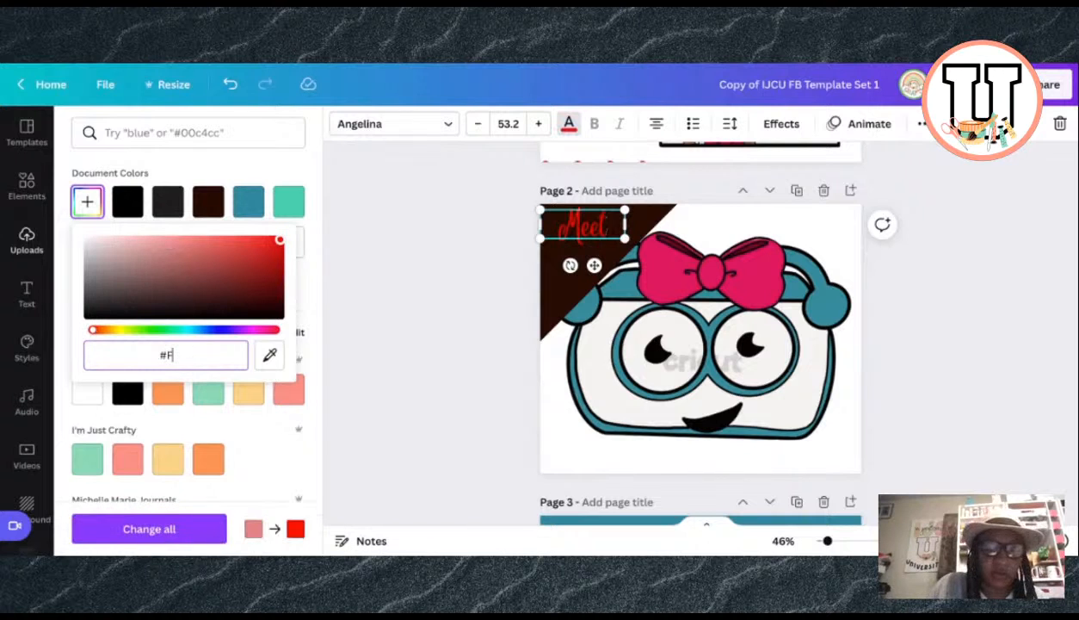
type("8F")
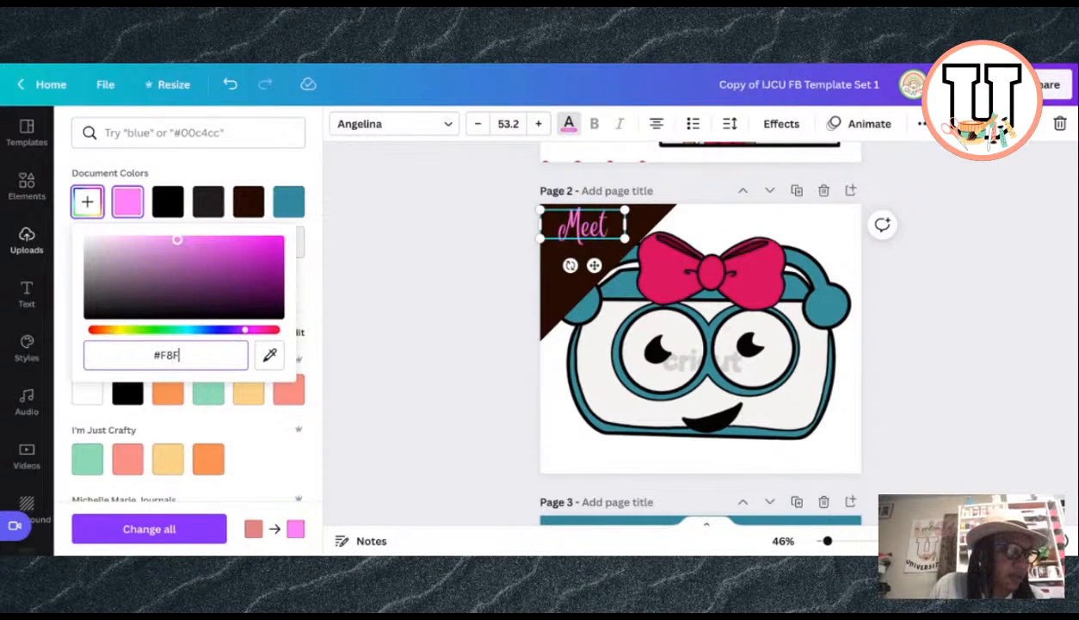
type("5")
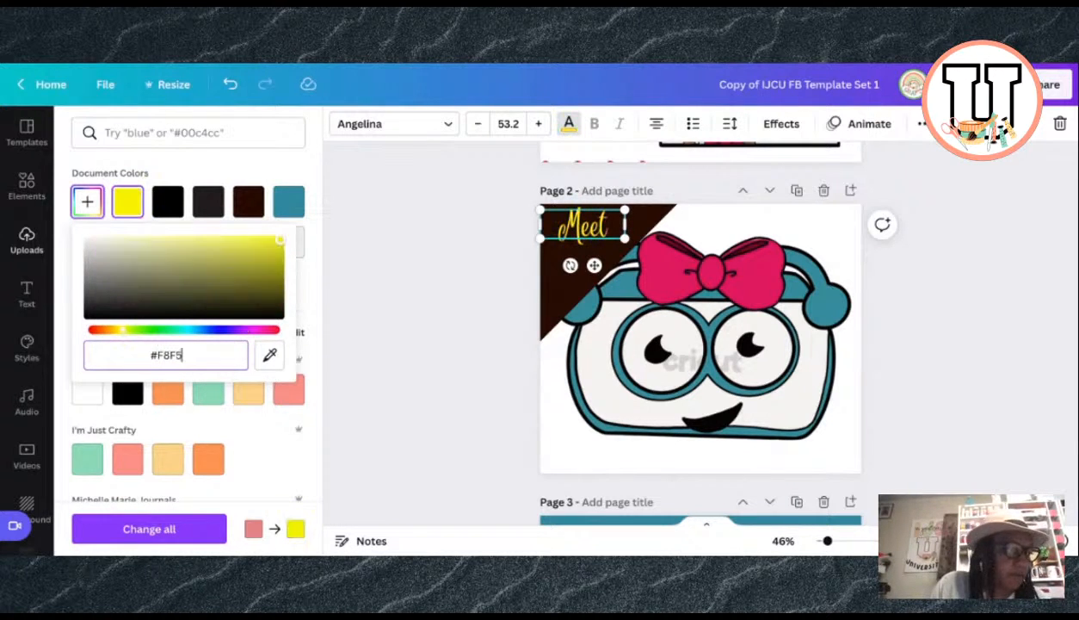
type("F2")
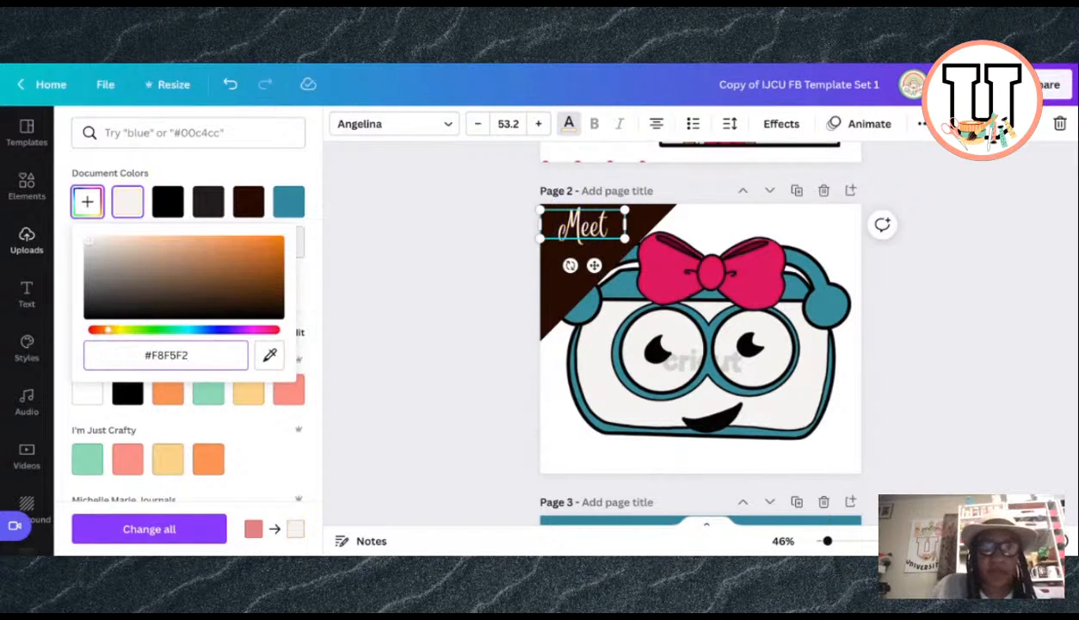
key("Return")
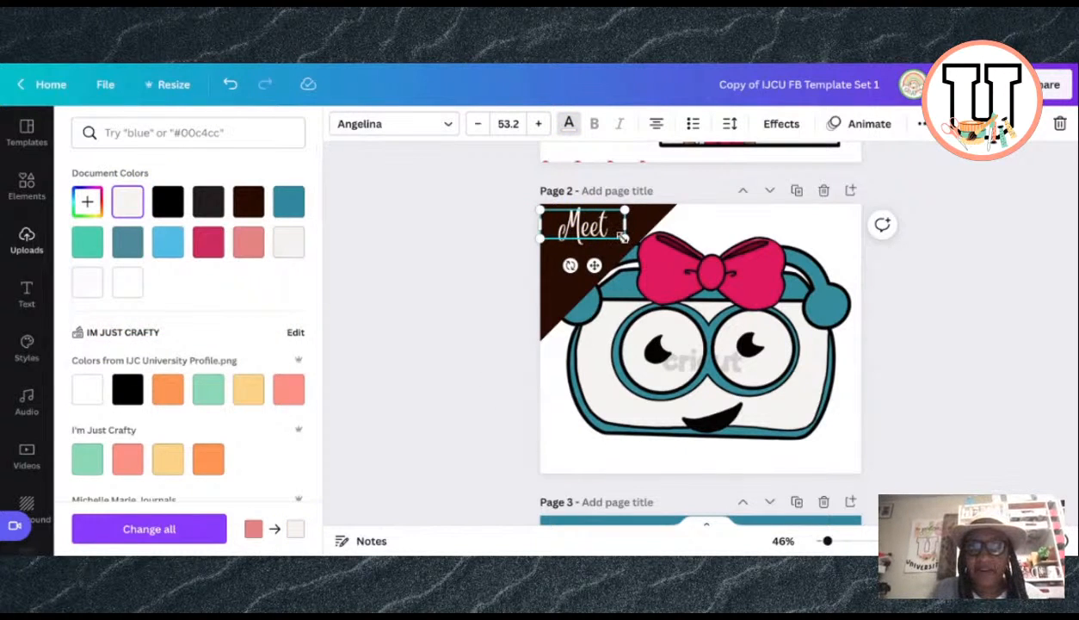
left_click_drag(622, 237, 637, 245)
left_click(461, 278)
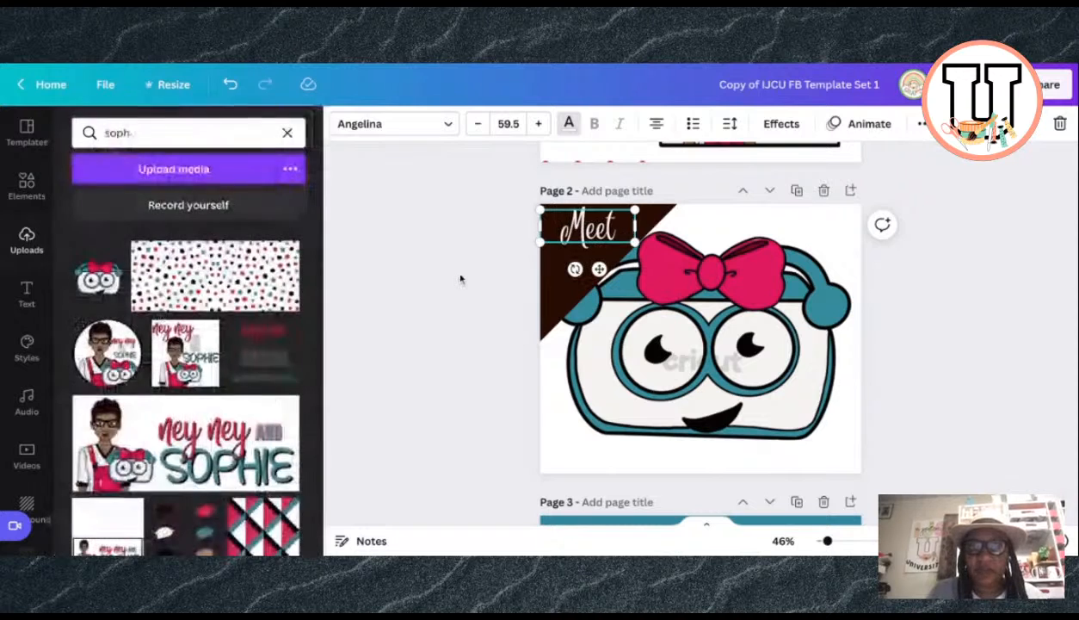
Step: Add a heading reading "sophie" to page 2, enlarge it to about size 73.8 and place it below "Meet"
left_click(28, 293)
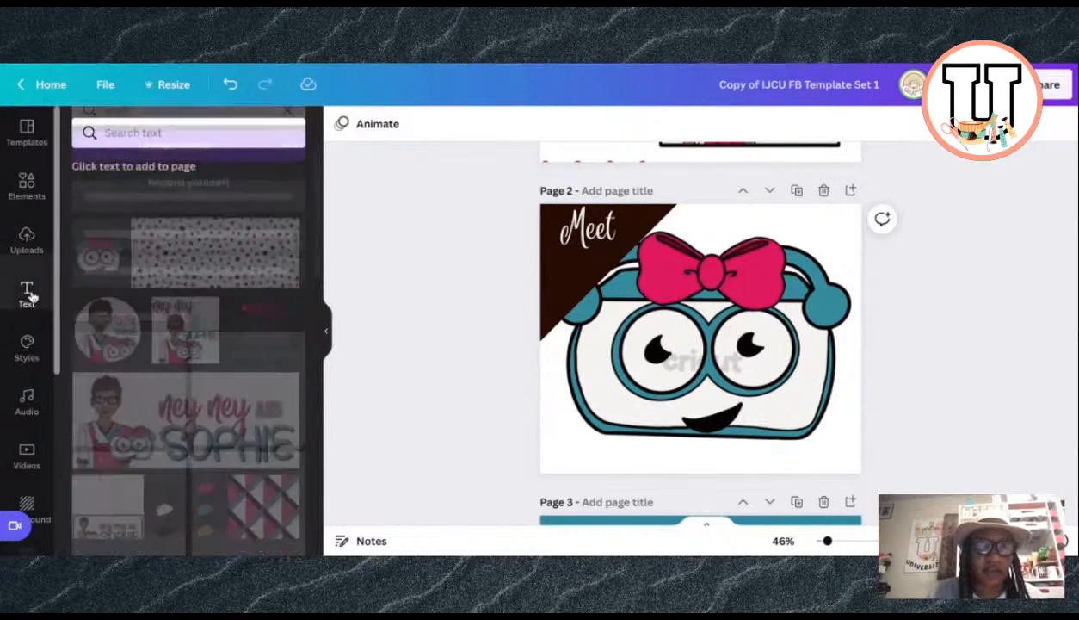
left_click(151, 206)
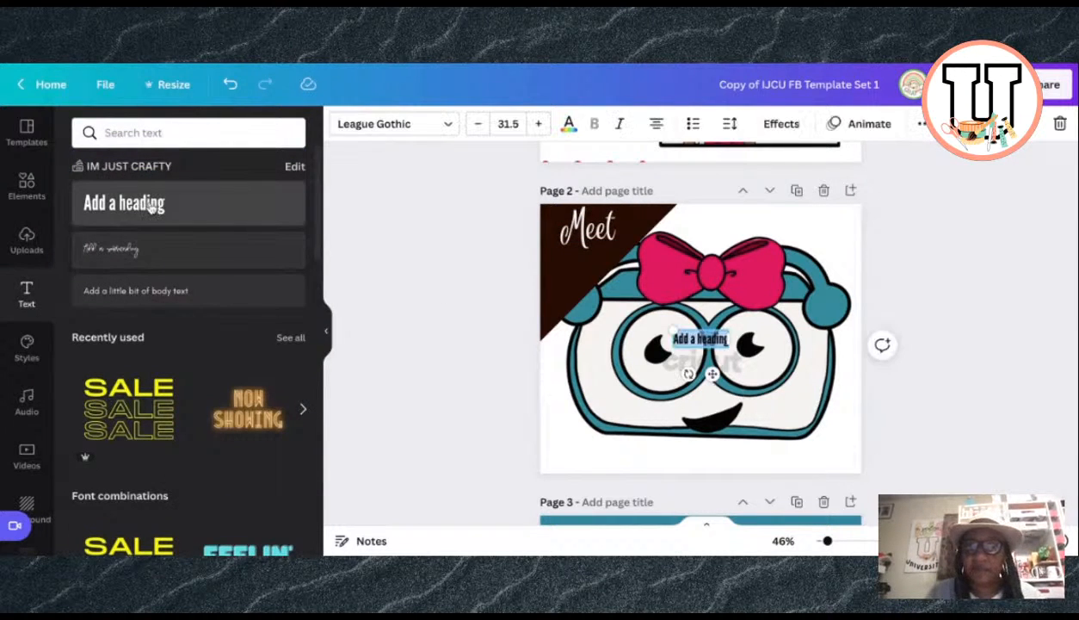
type("sophi")
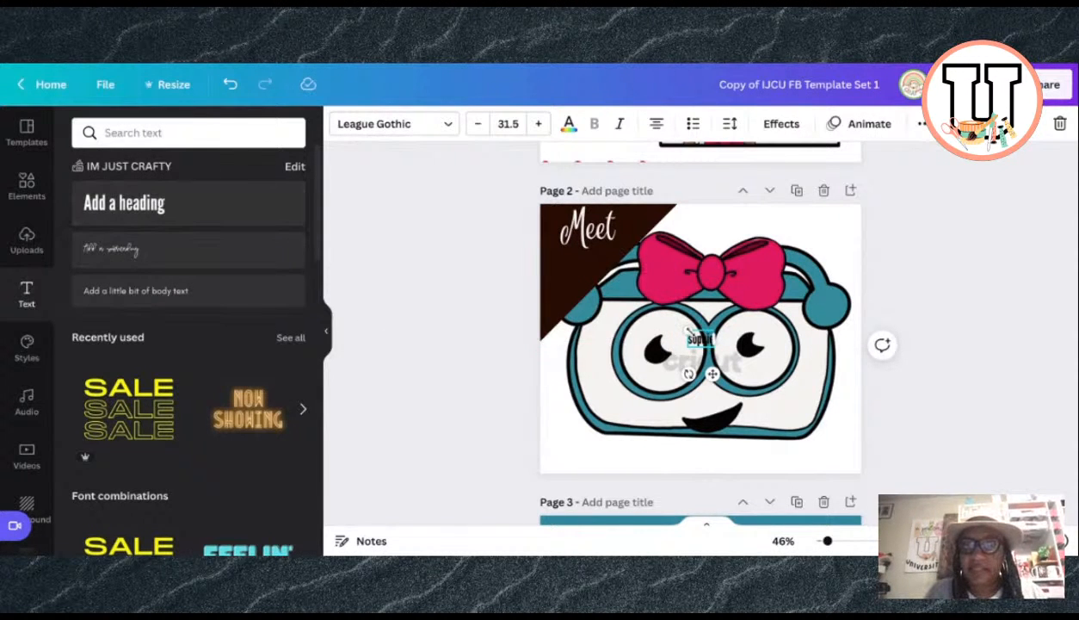
left_click_drag(688, 330, 654, 308)
left_click_drag(694, 376, 591, 328)
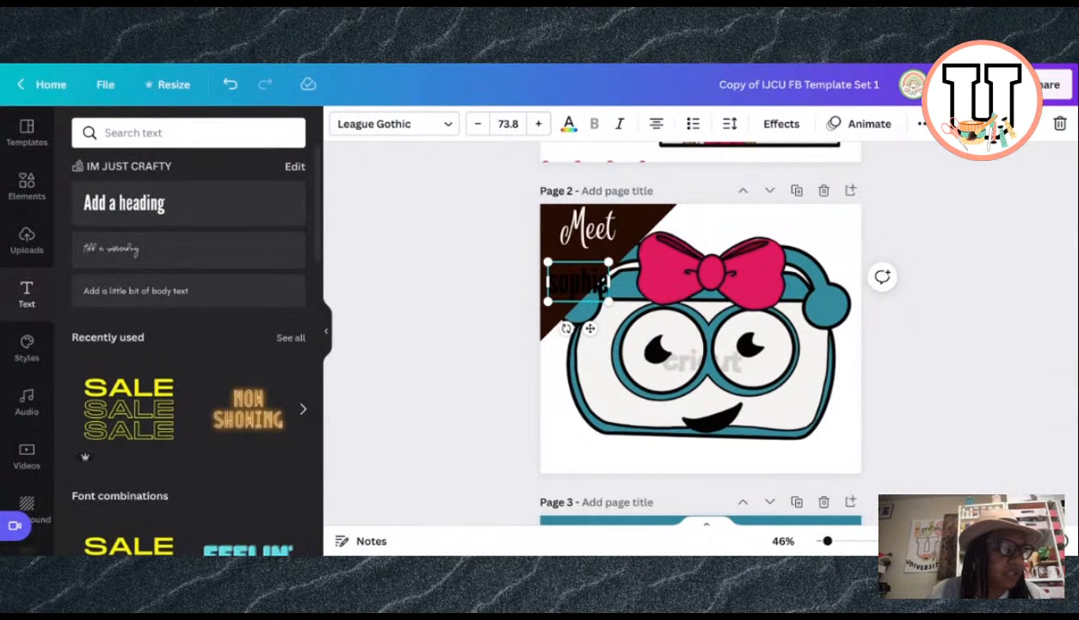
Step: Change the "sophie" heading to the Summer Baby font, toggle uppercase and widen its text box to fit on one line
left_click(429, 130)
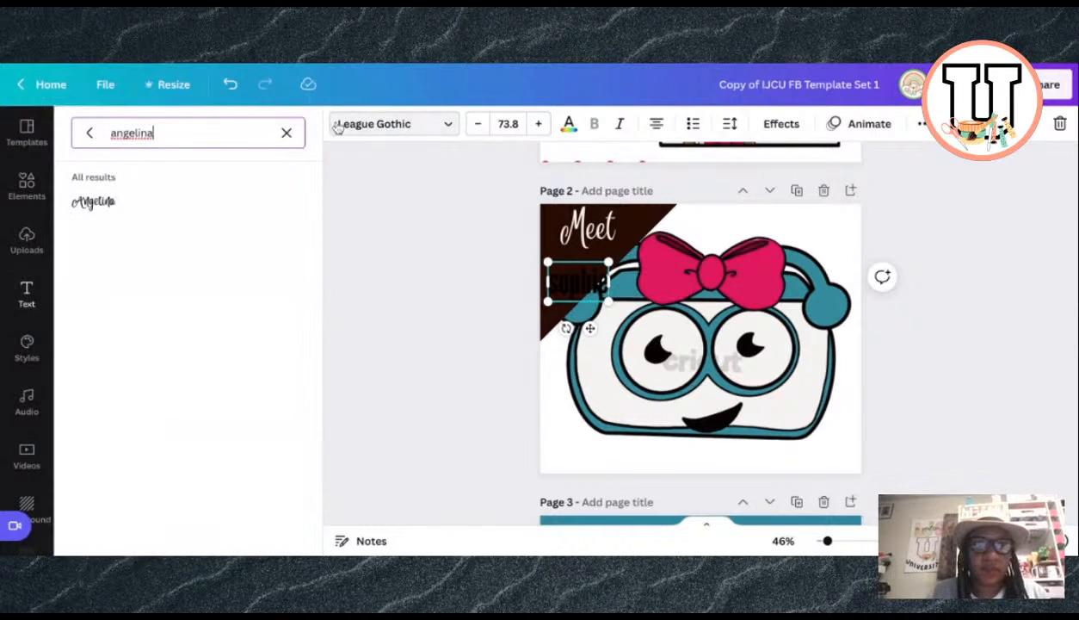
left_click(290, 135)
type("summ")
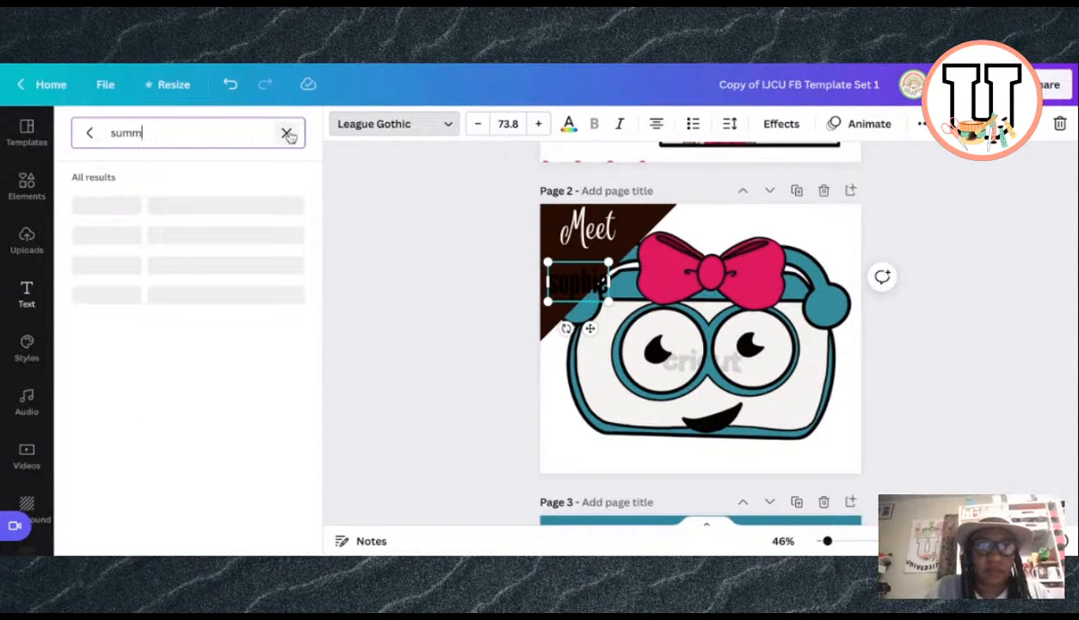
type("er baby")
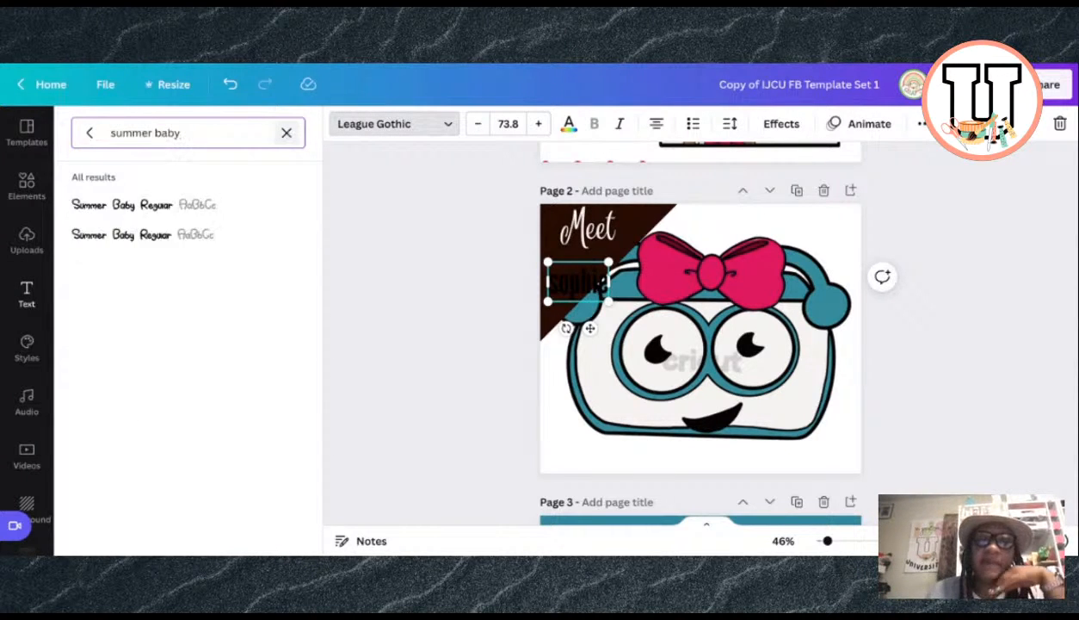
left_click(154, 209)
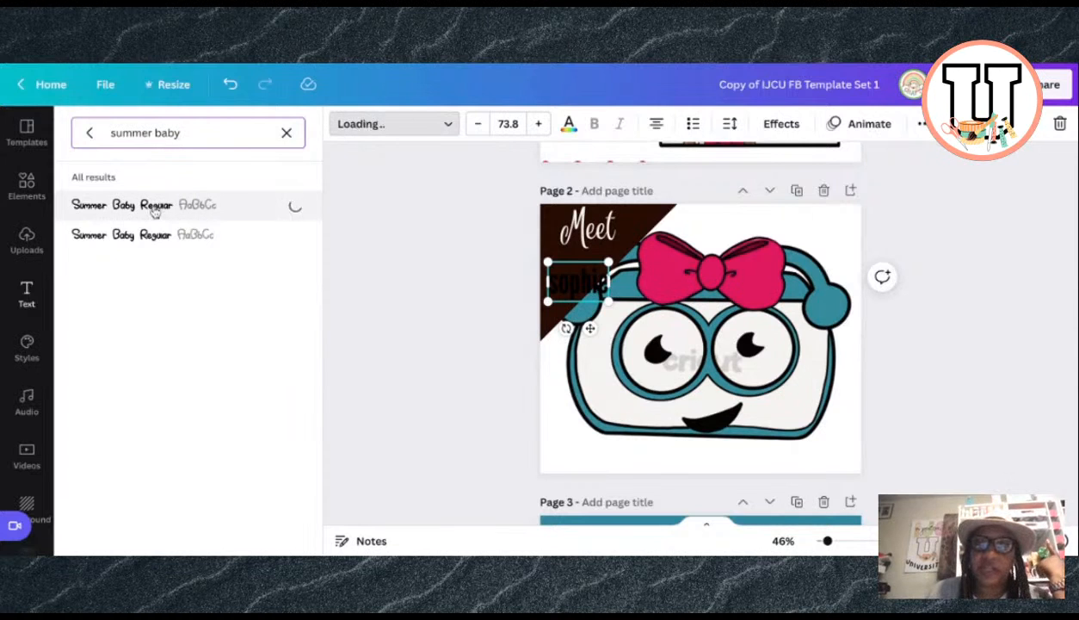
left_click(921, 125)
left_click(696, 160)
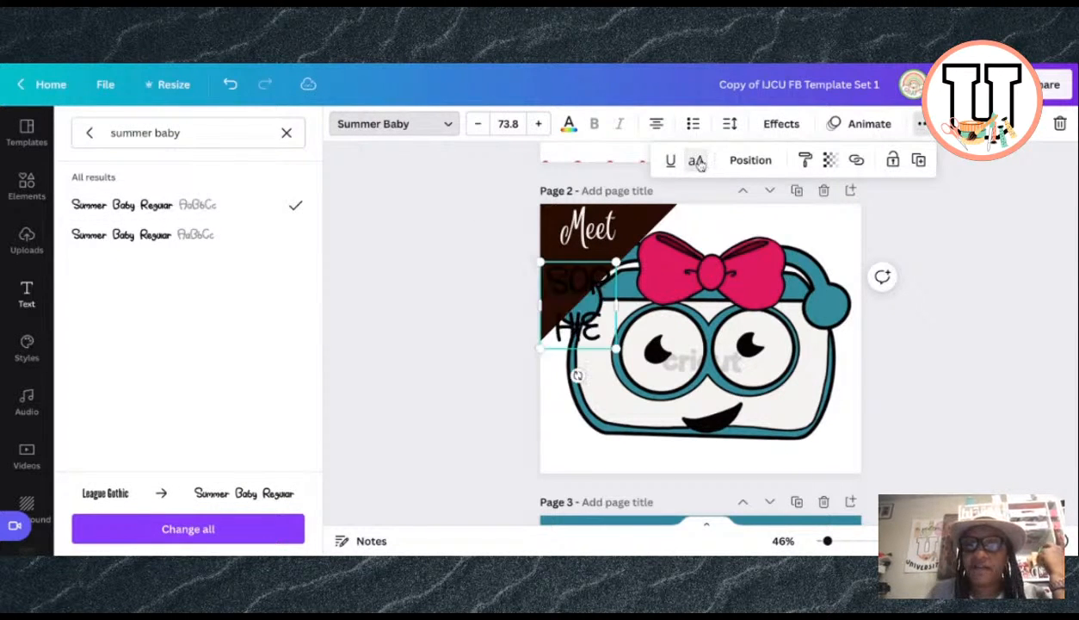
left_click_drag(616, 306, 670, 306)
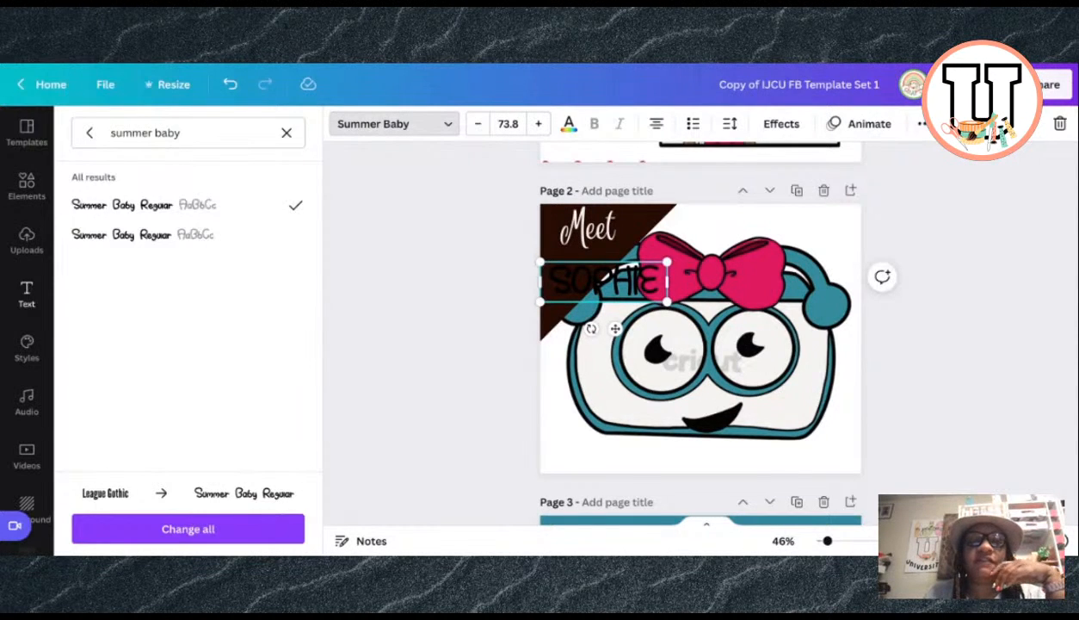
Step: Reposition the page 2 character image lower within its frame
double_click(765, 371)
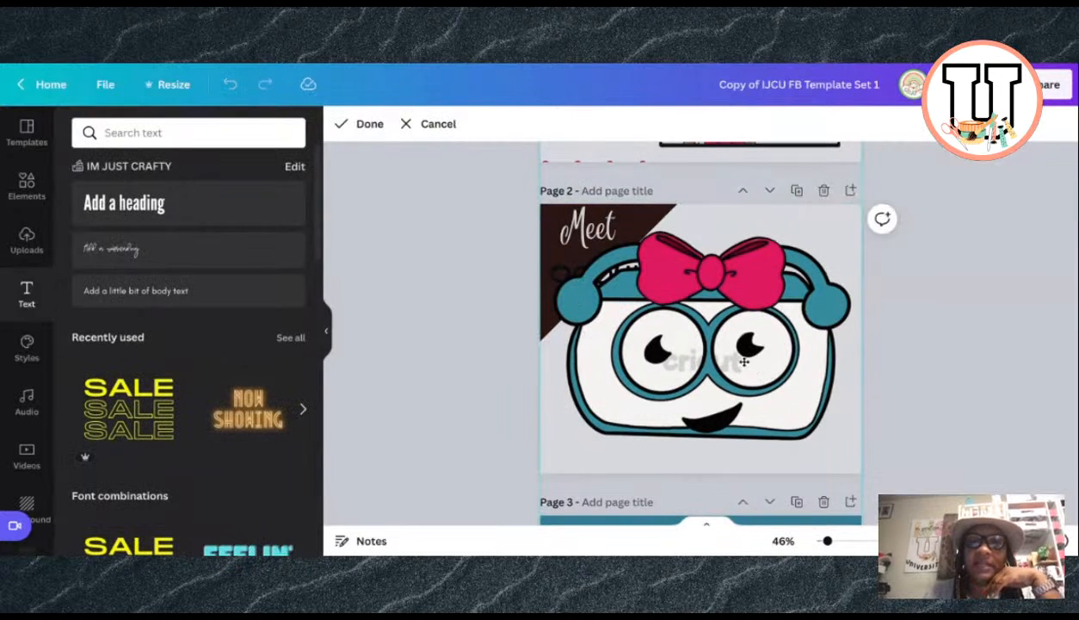
left_click_drag(692, 298, 692, 325)
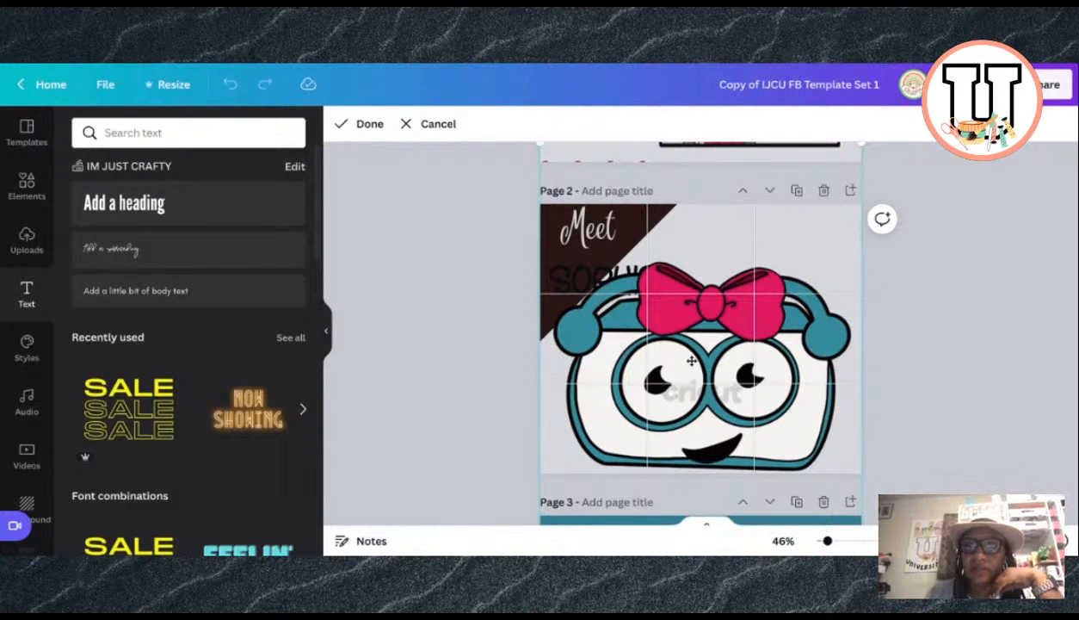
left_click(899, 303)
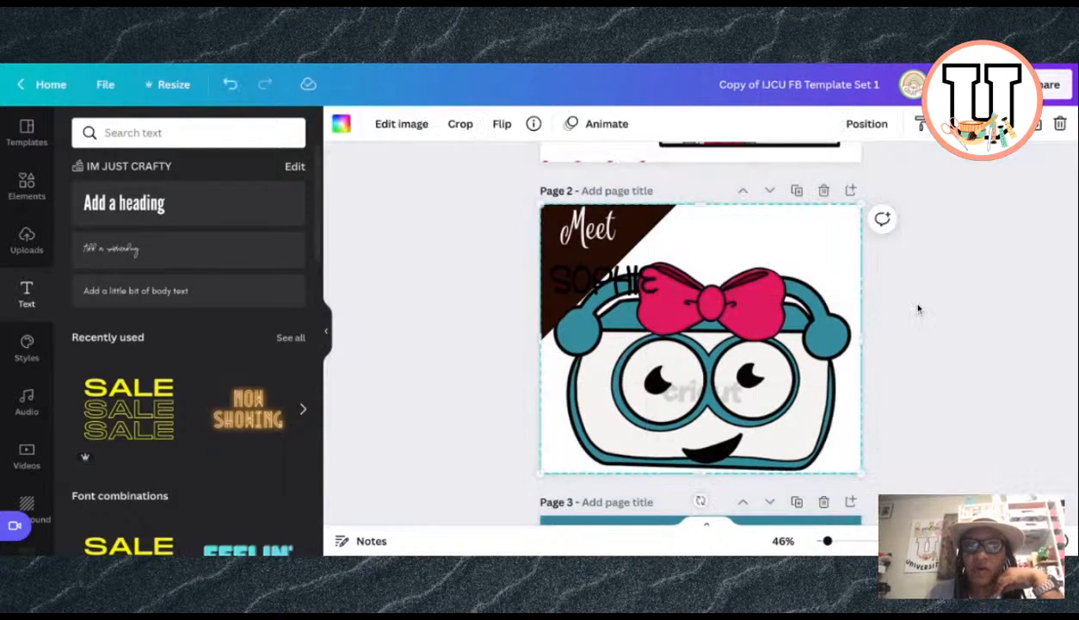
Step: Nudge the SOPHIE text up towards "Meet" and give it the same off-white document color
left_click(631, 280)
left_click_drag(631, 280, 582, 271)
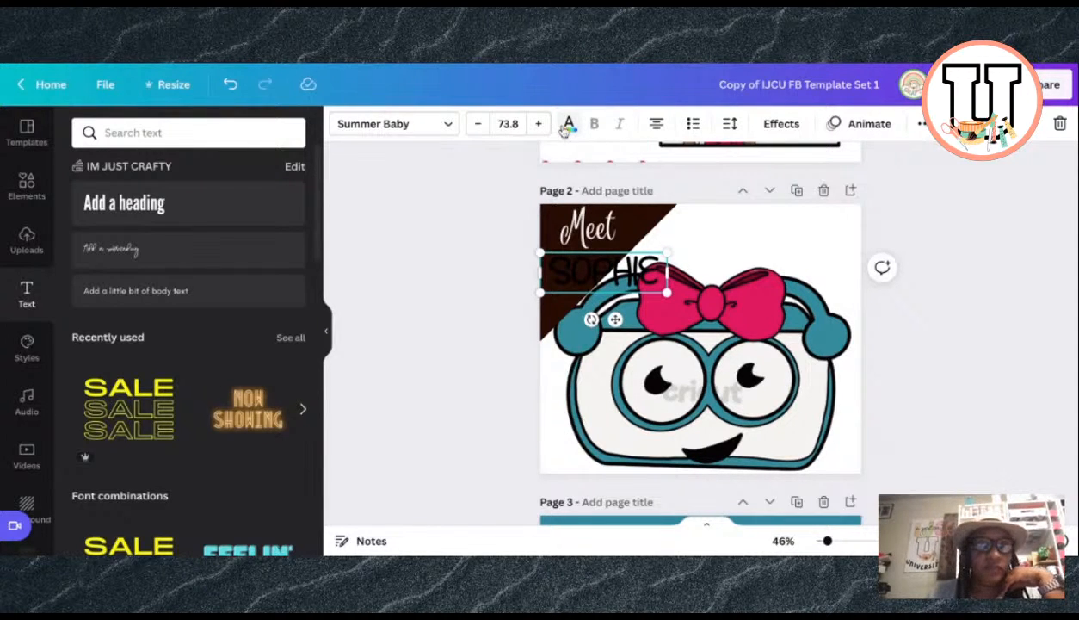
left_click(567, 127)
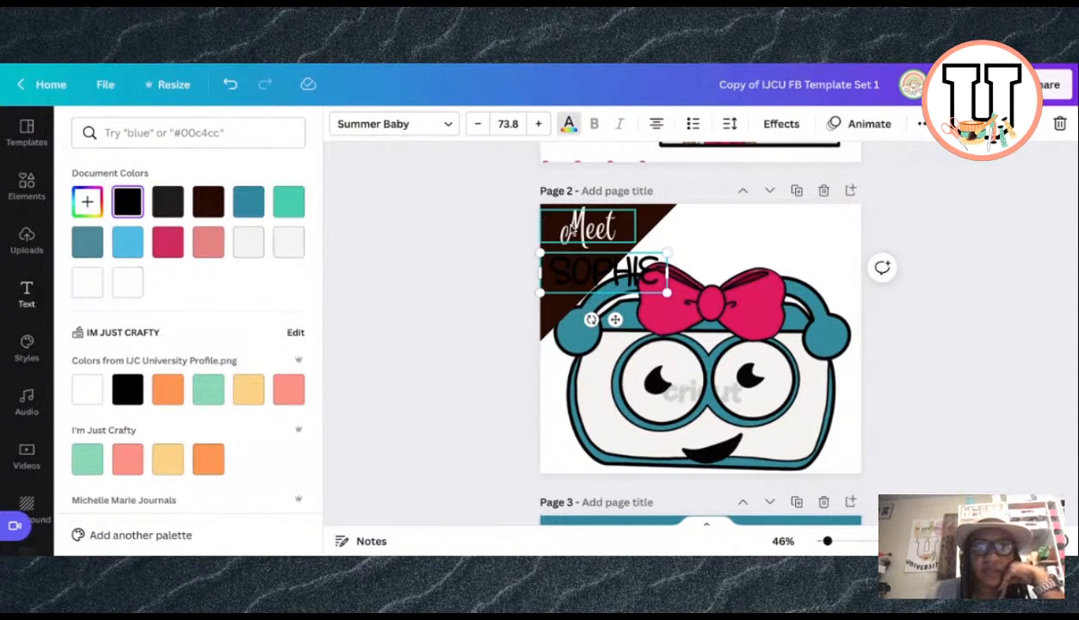
left_click(588, 226)
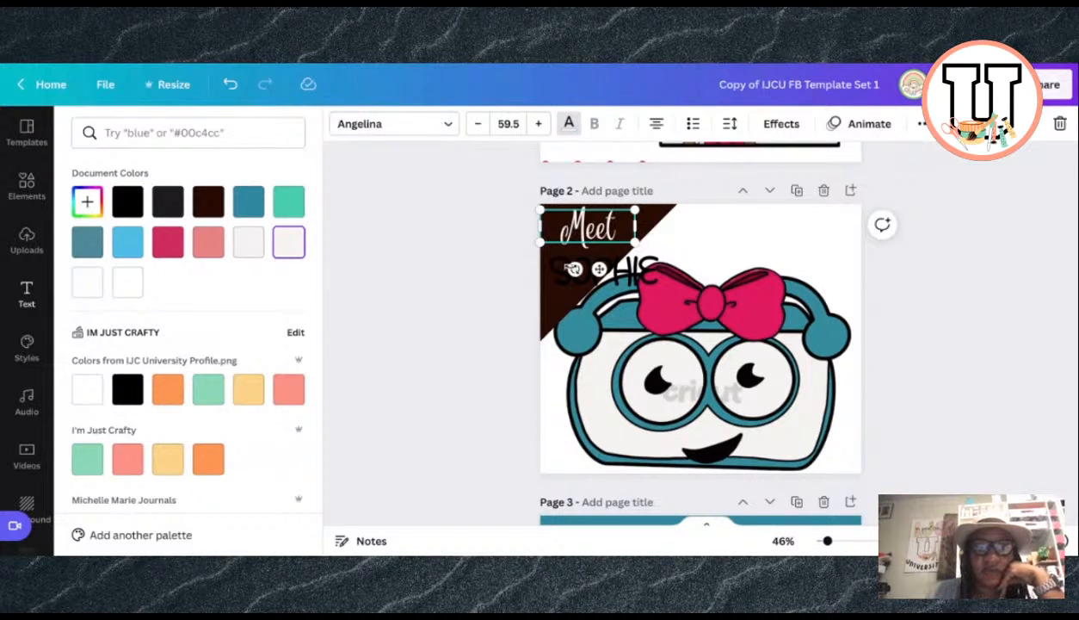
left_click(549, 270)
left_click(287, 243)
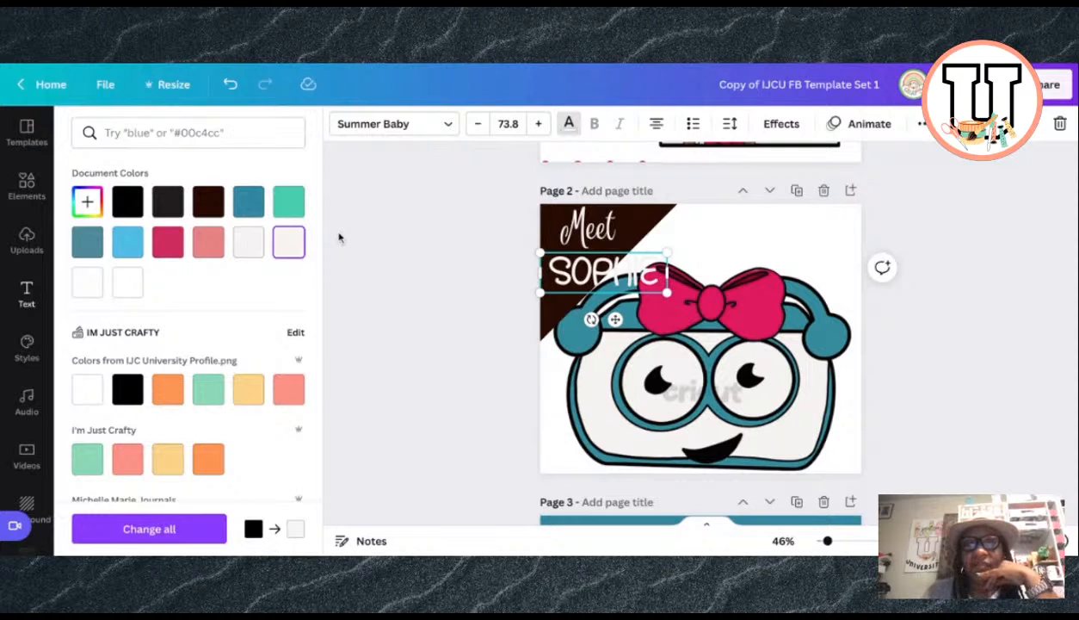
Step: Delete the dark brown corner triangle behind the text on page 2
left_click(655, 217)
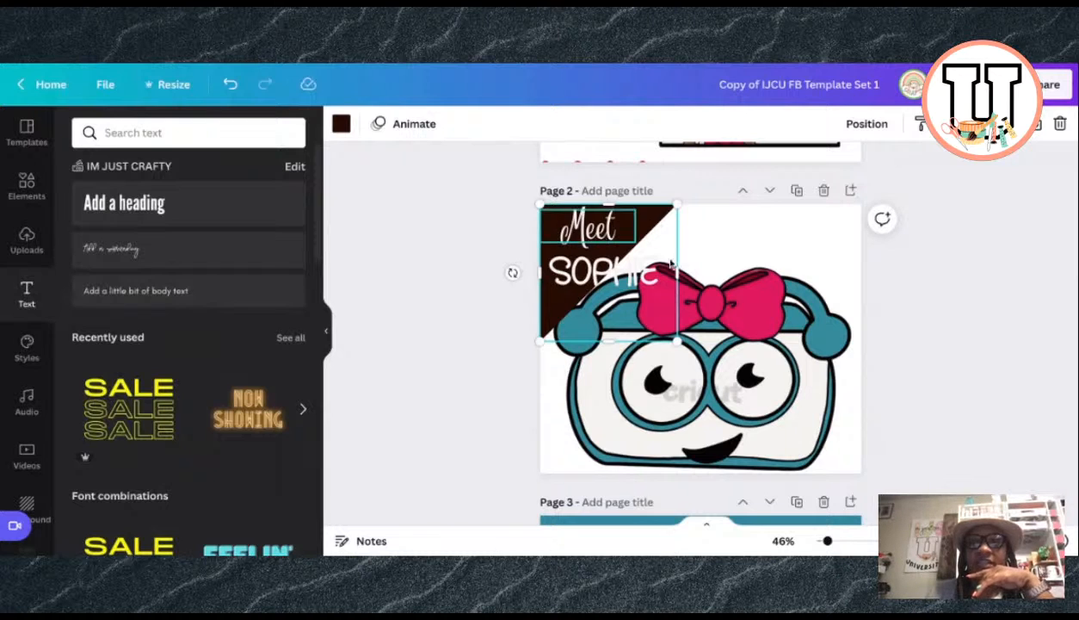
left_click(758, 241)
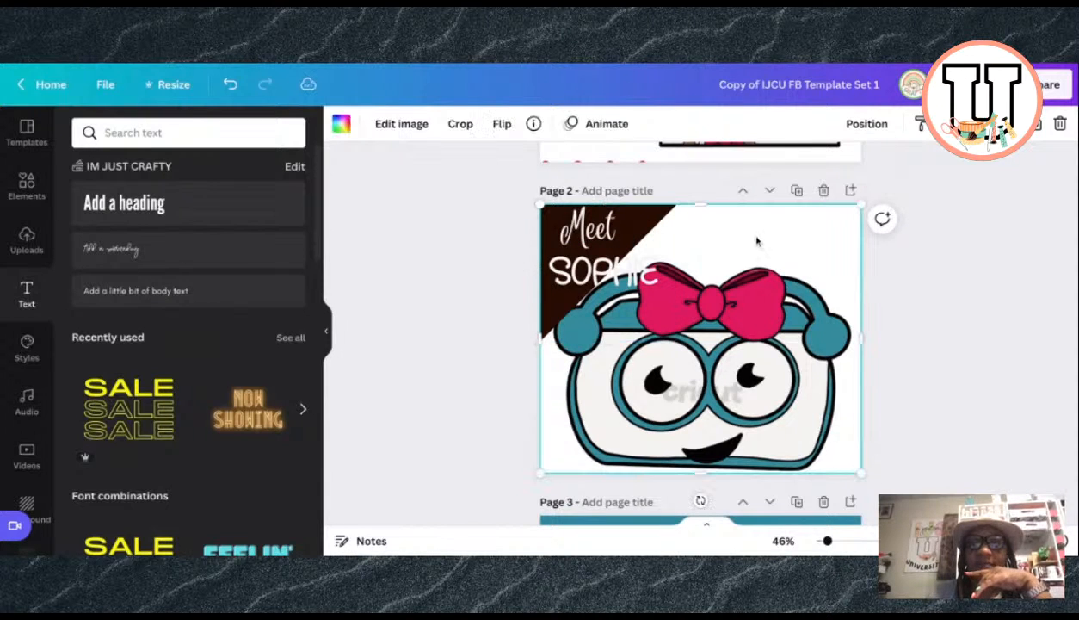
left_click(651, 224)
key("Delete")
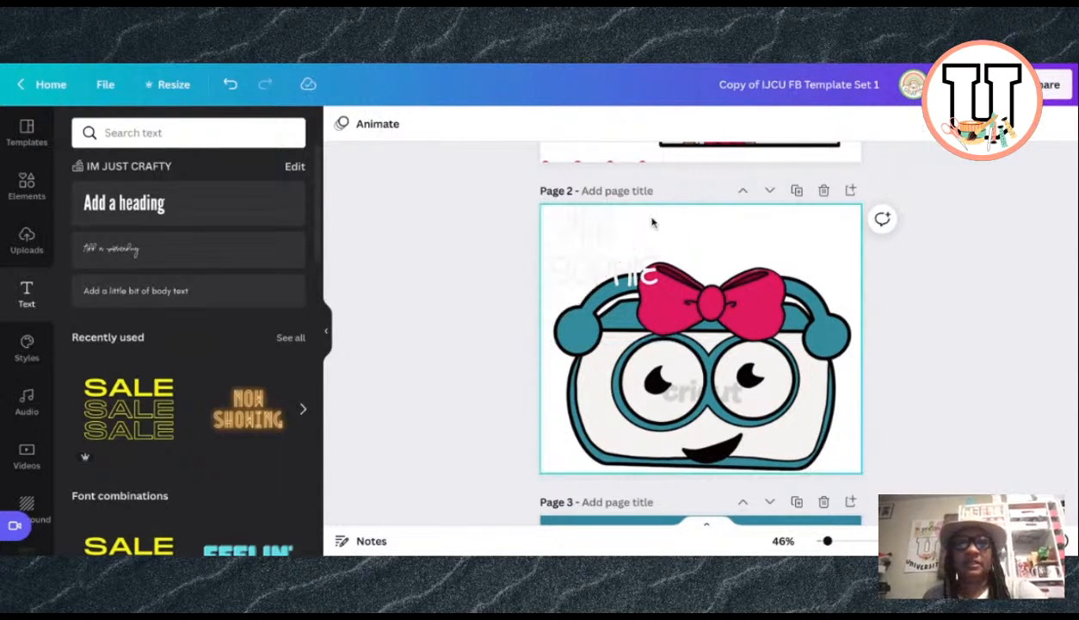
Step: Paste the copied teal rectangle onto page 2 and reshape it into a full-width banner across the page top behind the text
left_click(735, 271)
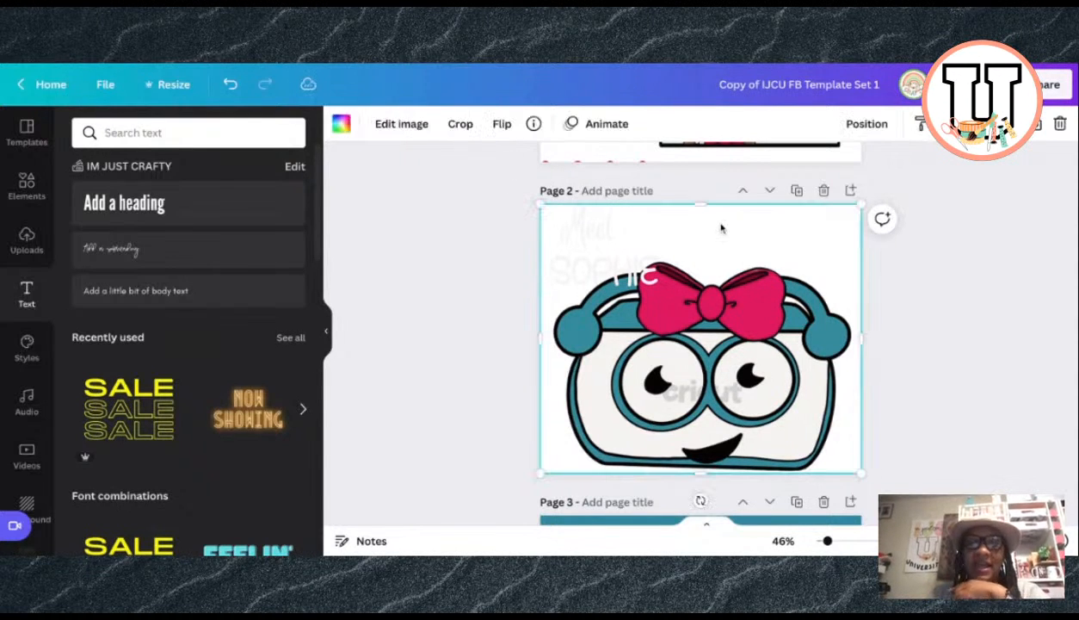
key("super+v")
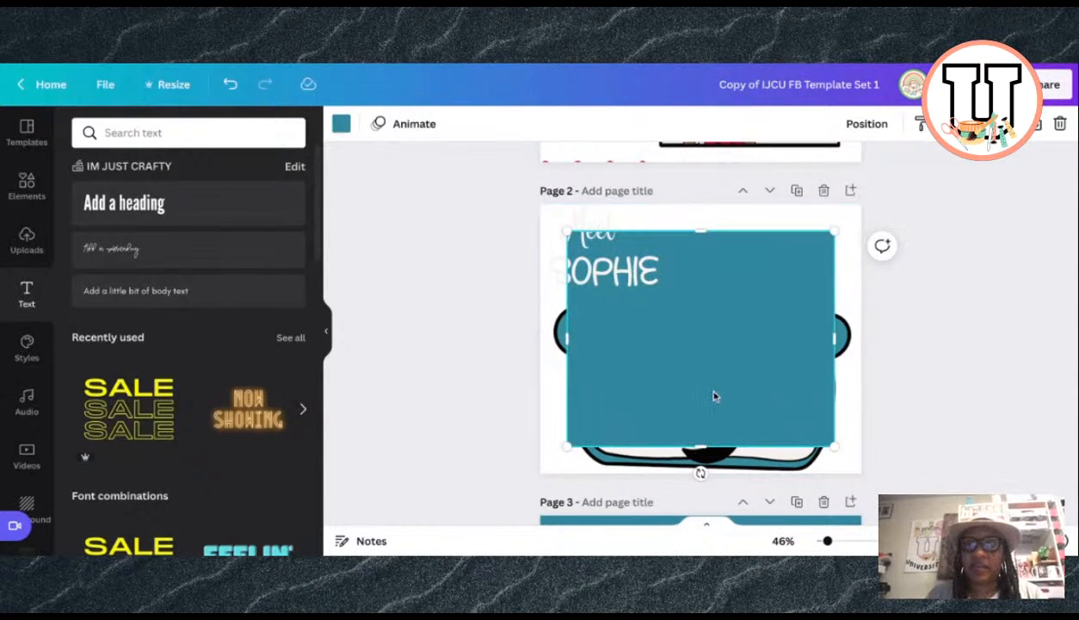
left_click_drag(715, 396, 688, 370)
mouse_move(674, 420)
left_mouse_down()
mouse_move(673, 297)
mouse_move(676, 416)
left_mouse_up()
left_click_drag(808, 244, 860, 247)
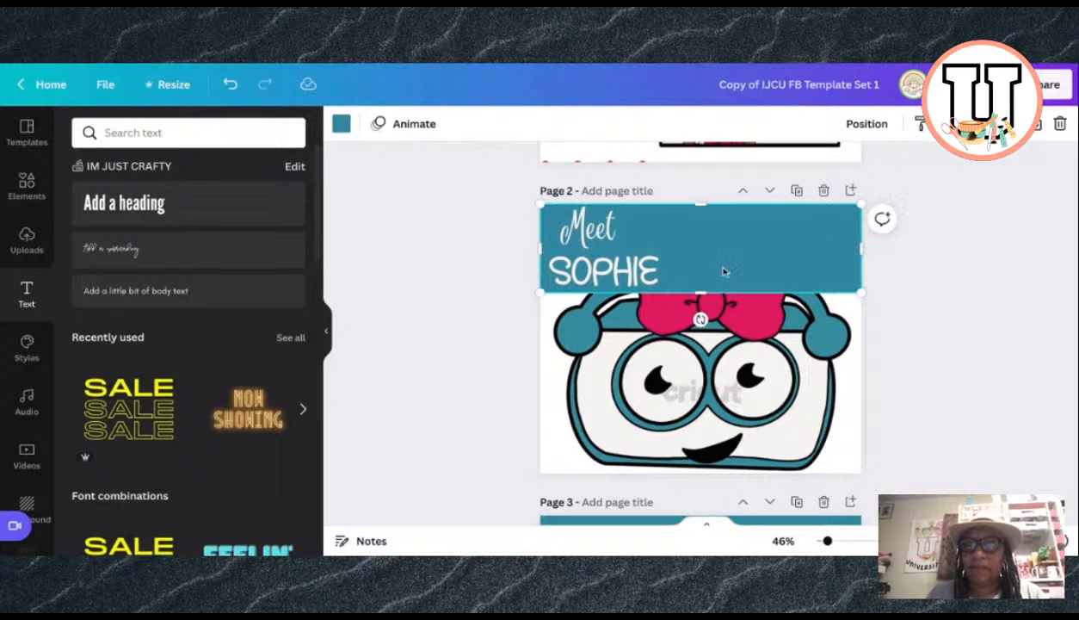
Step: Recolor the teal banner on page 2 with the document's dark brown
left_click(340, 124)
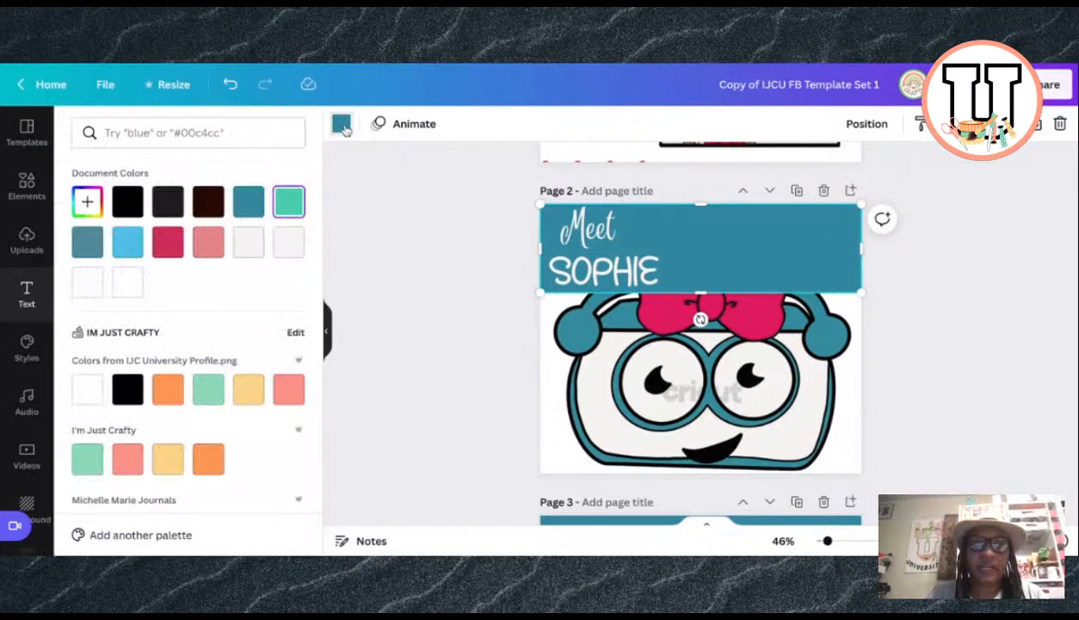
left_click(127, 202)
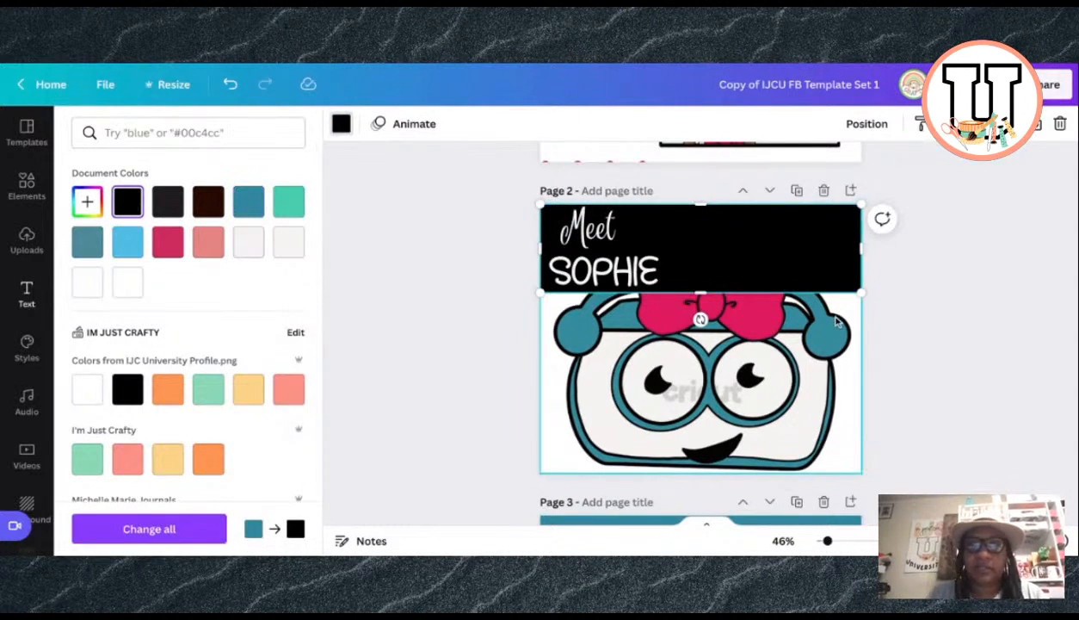
left_click(208, 201)
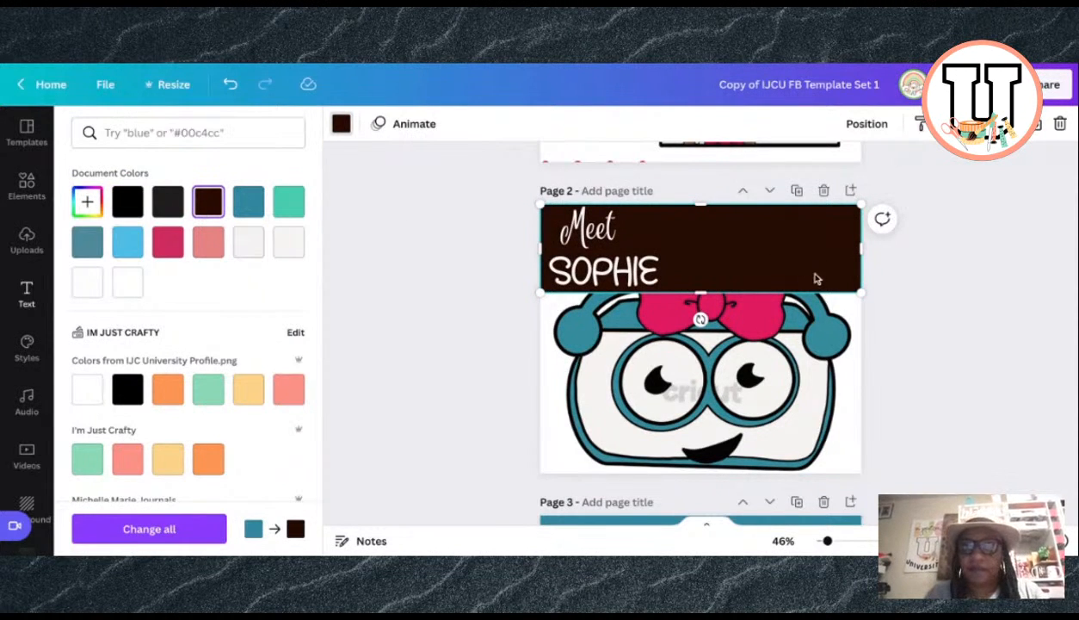
Step: Move SOPHIE to the right half of the banner and narrow the "Meet" text box to about 197 wide
left_click(931, 317)
left_click_drag(601, 276, 754, 239)
left_click(593, 235)
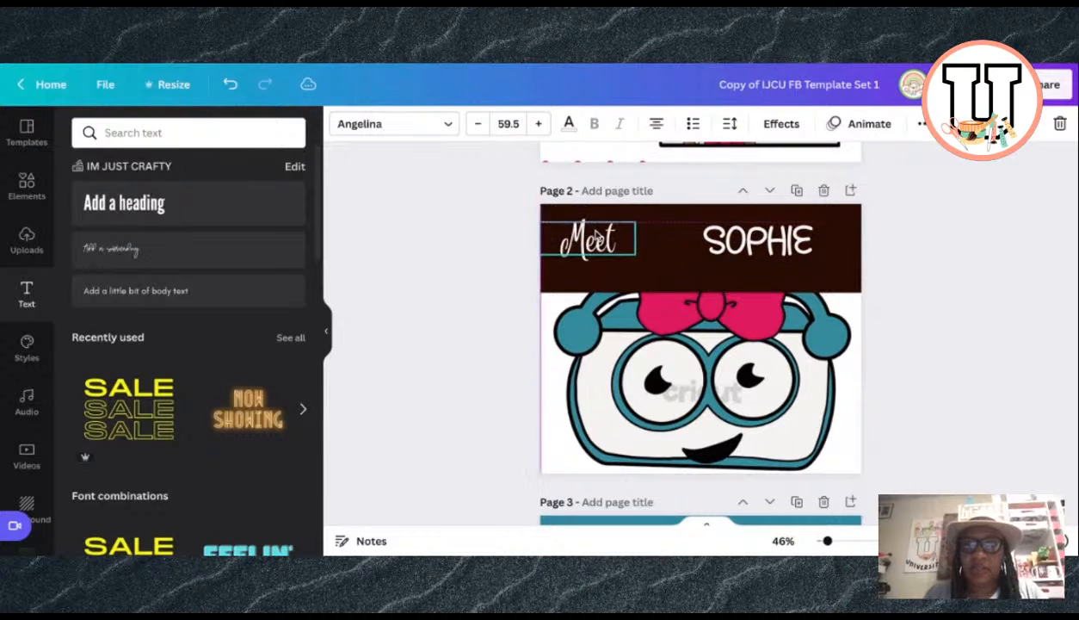
left_click_drag(635, 239, 633, 239)
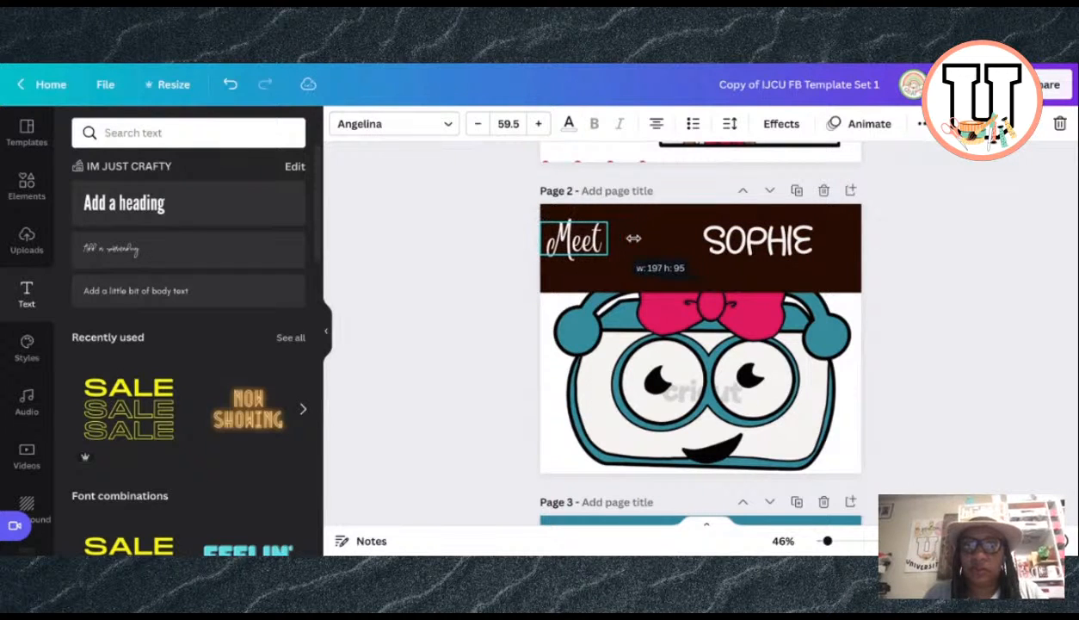
Step: Tilt the "Meet" text upward, enlarge it to about size 77 and position it at the banner's left end
left_click_drag(560, 278, 602, 307)
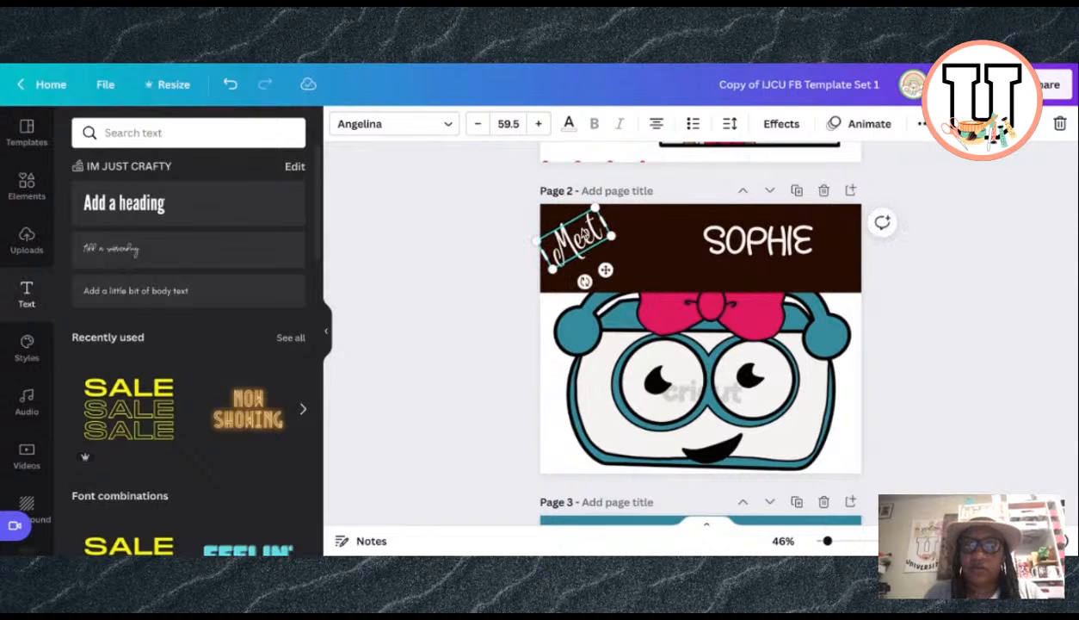
left_click_drag(593, 218, 622, 200)
left_click(945, 294)
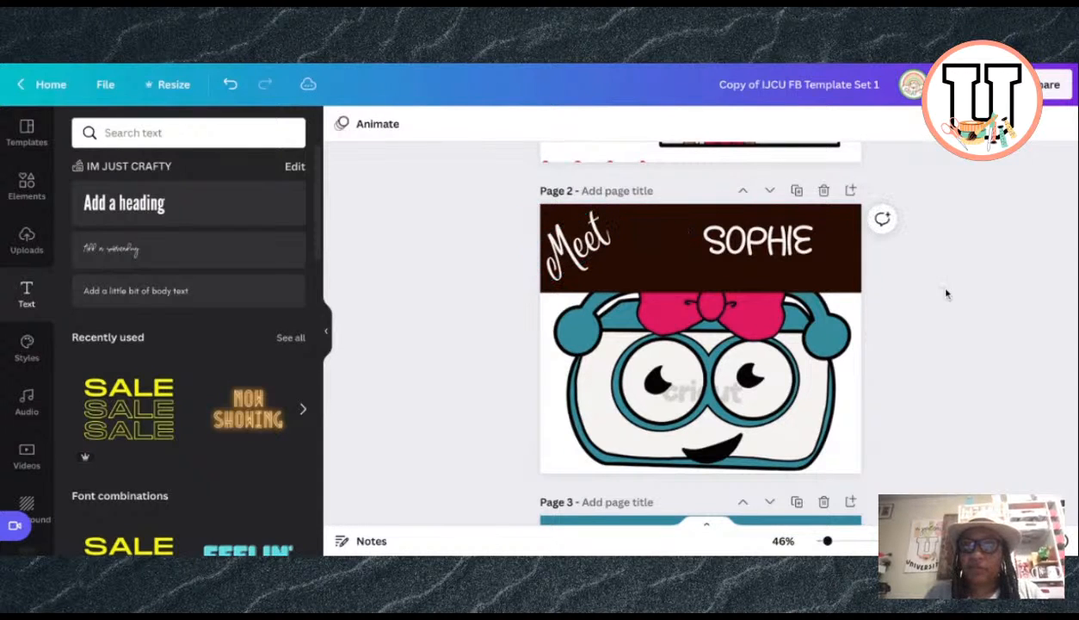
left_click(586, 255)
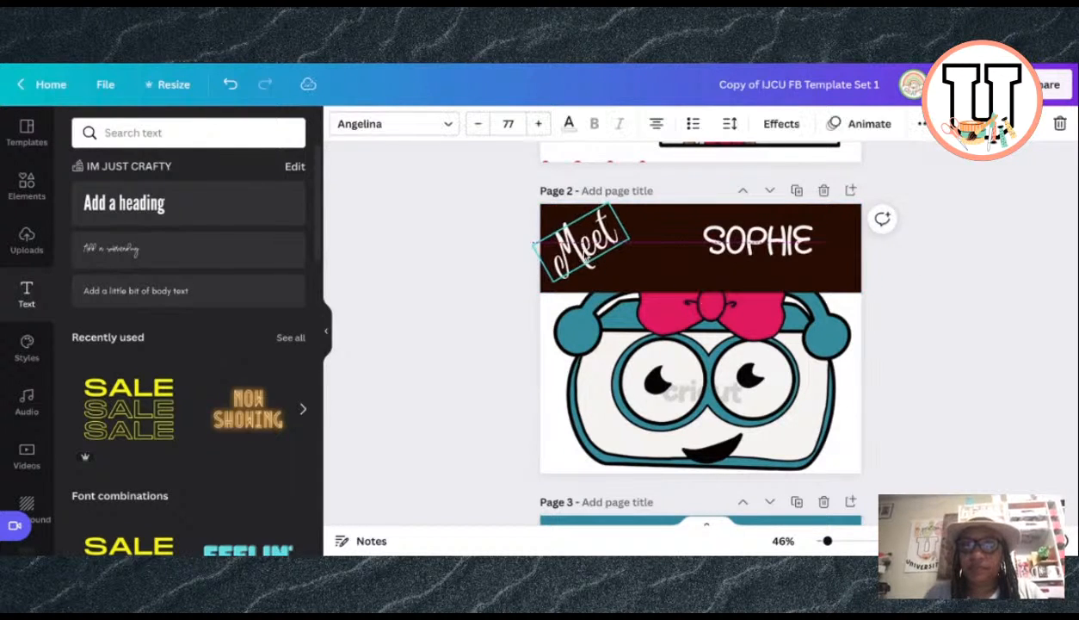
Step: Reduce the brown banner's height, then shrink the character image and center it in the white area below
left_click_drag(585, 278, 700, 275)
left_click(682, 254)
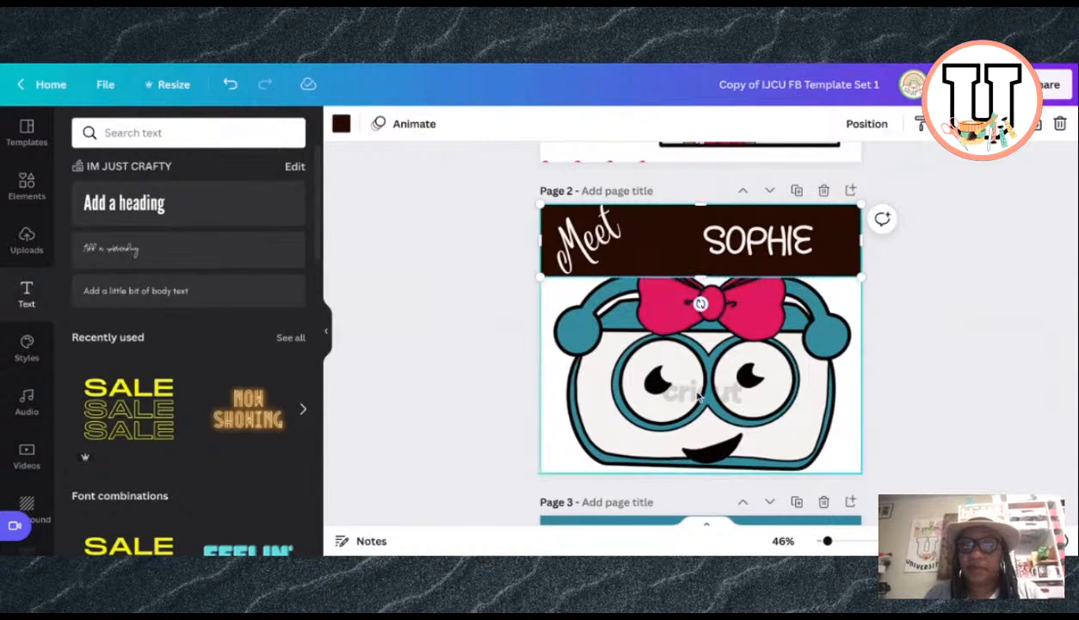
left_click(699, 394)
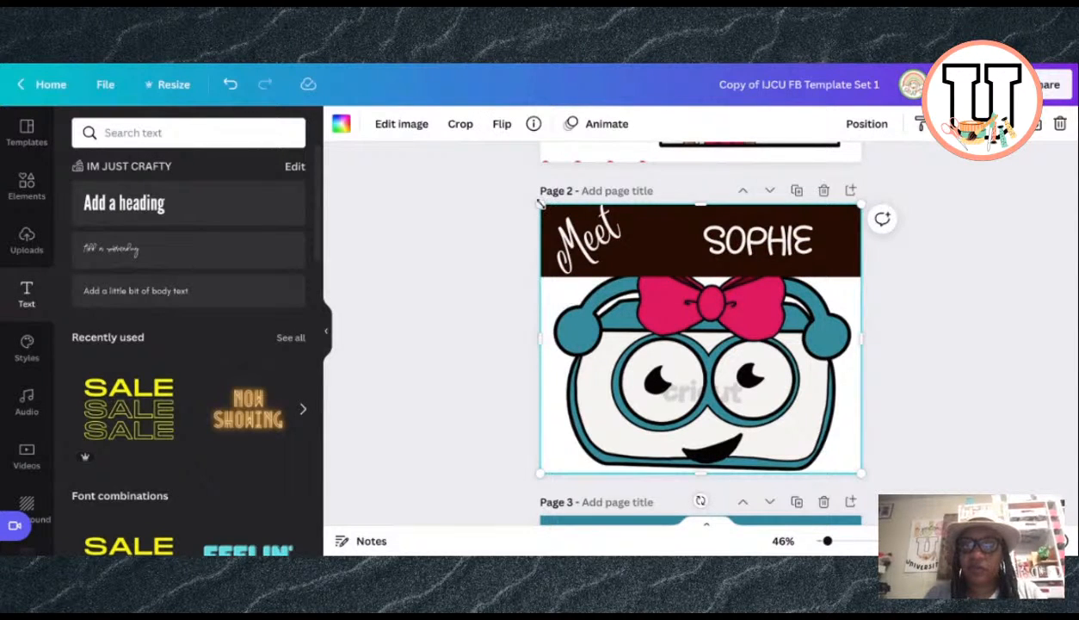
left_click_drag(538, 202, 584, 250)
left_click_drag(798, 406, 769, 397)
left_click(1003, 262)
Step: Enlarge the SOPHIE text on page 2 to size 128 and position it beside "Meet" so it fills the banner
left_click(795, 246)
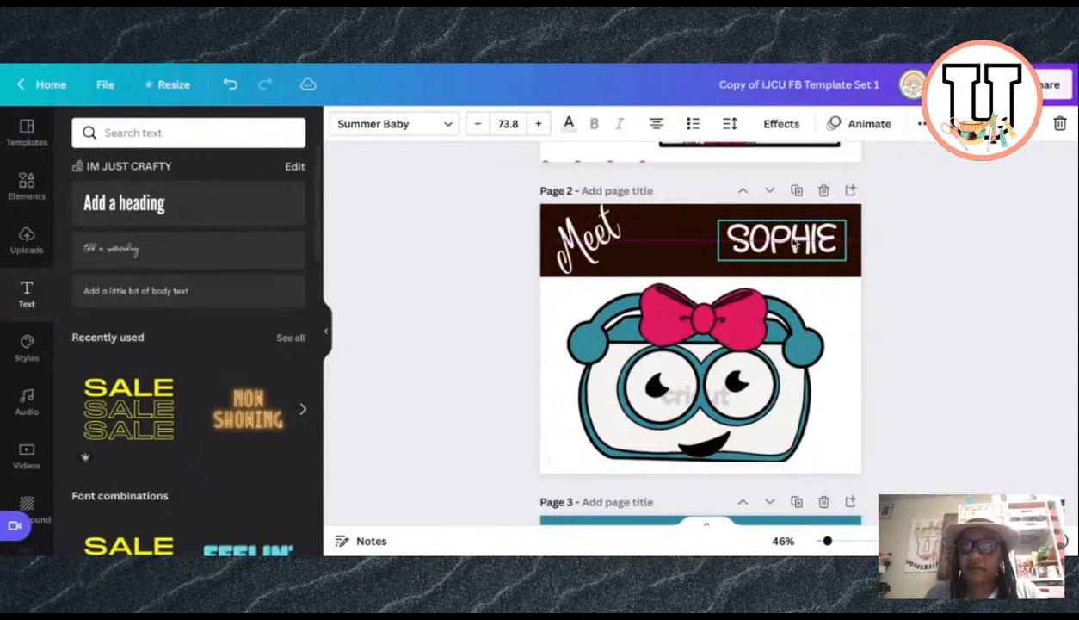
left_click_drag(795, 246, 811, 256)
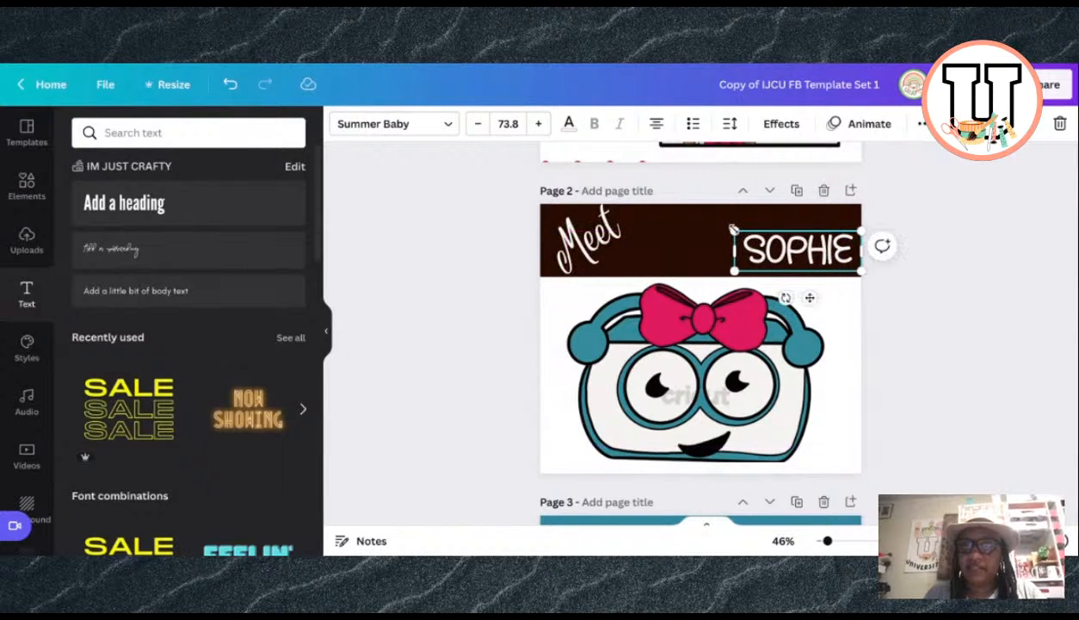
left_click_drag(732, 229, 640, 203)
left_click(974, 285)
mouse_move(784, 249)
left_mouse_down()
mouse_move(767, 254)
mouse_move(787, 251)
left_mouse_up()
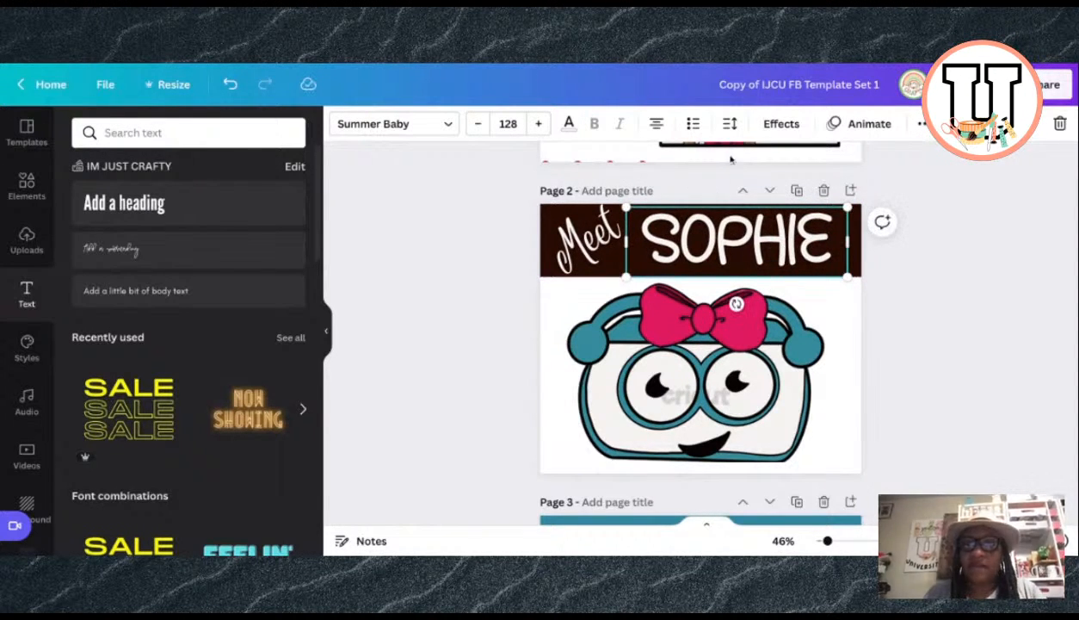
Step: Try the Hollow and Splice effects on SOPHIE, and apply the Echo effect in the document's bright pink
left_click(781, 123)
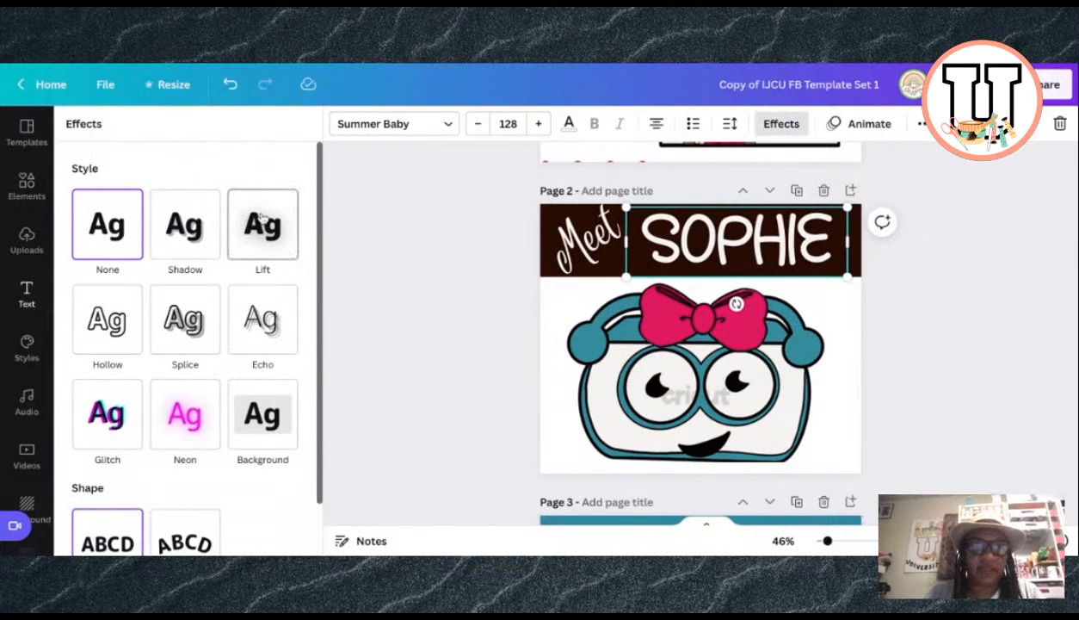
left_click(123, 323)
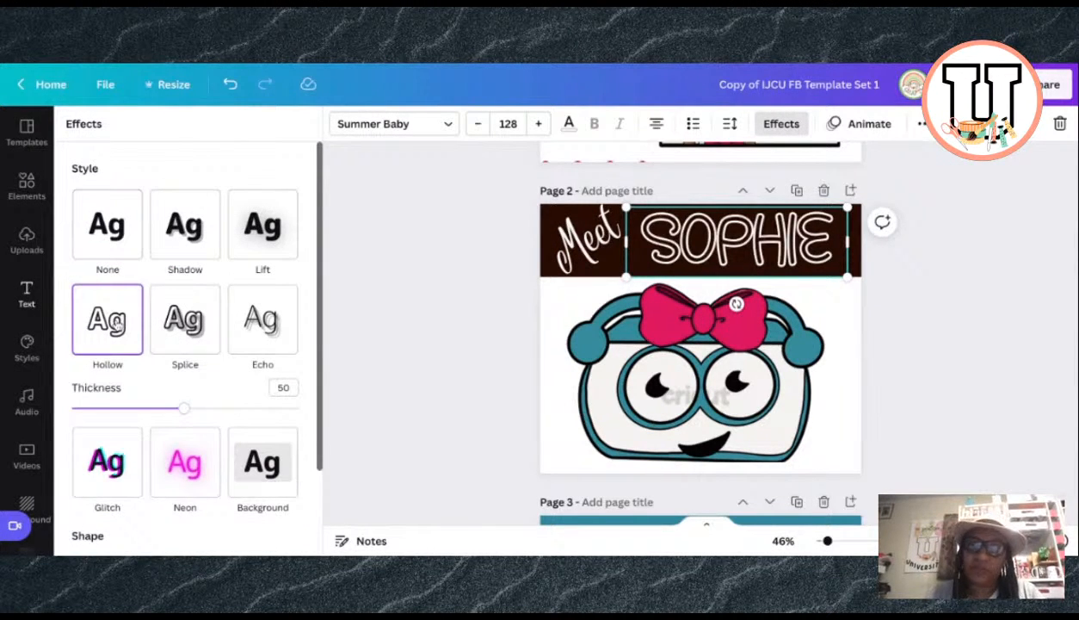
left_click(184, 329)
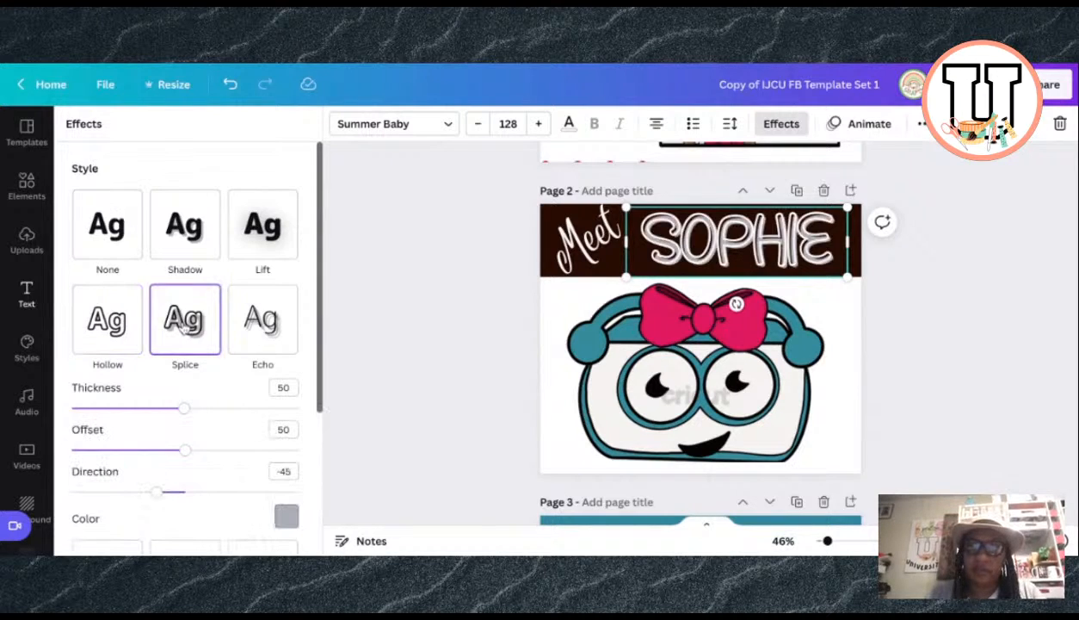
left_click(260, 323)
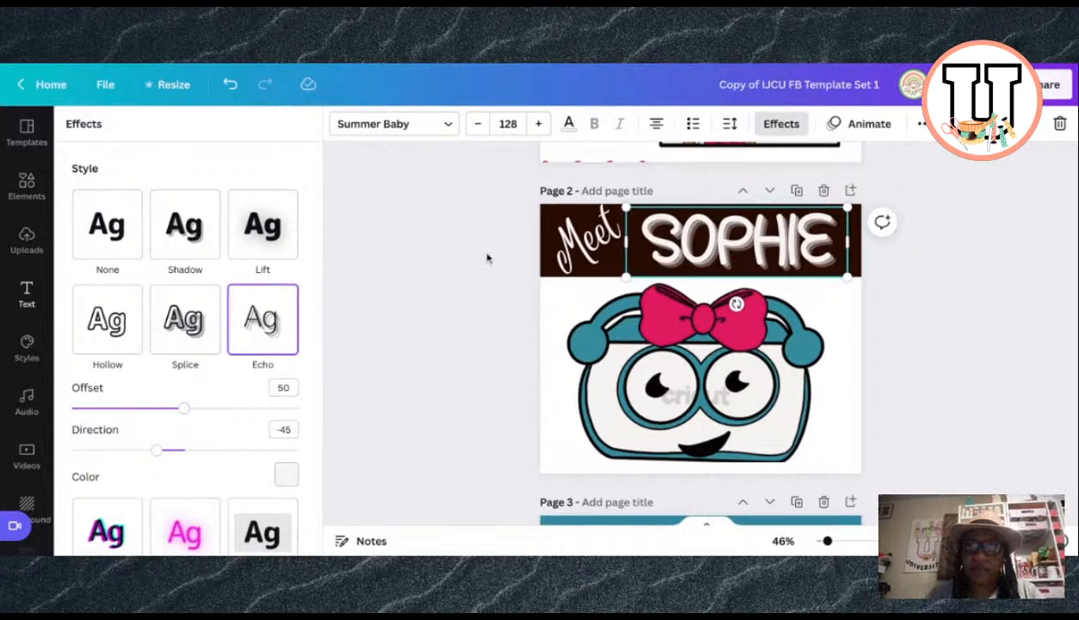
left_click(287, 476)
left_click(161, 293)
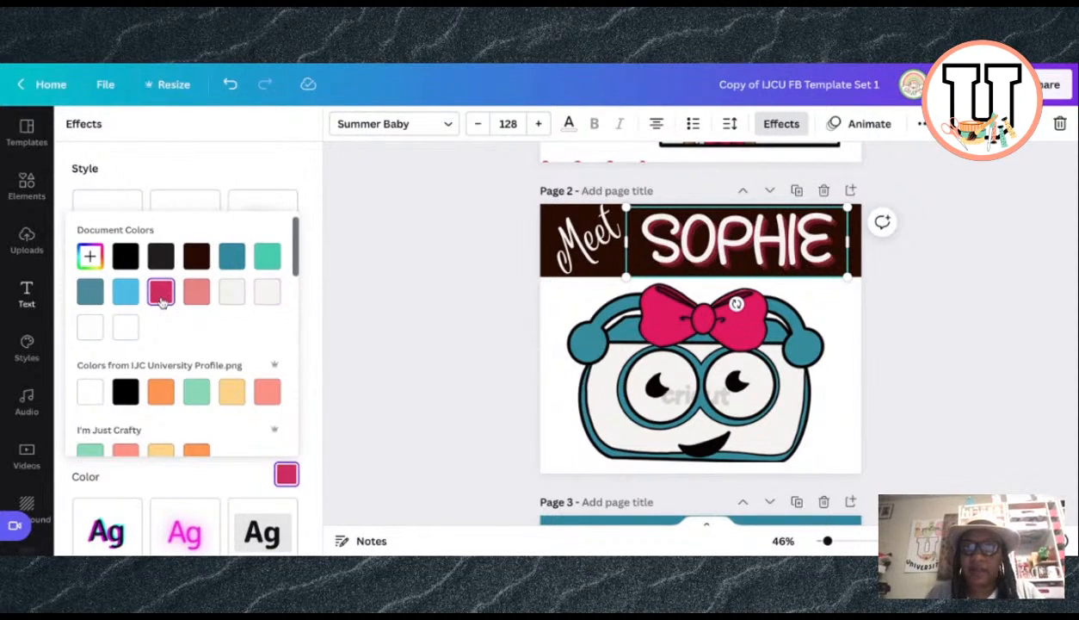
left_click(407, 303)
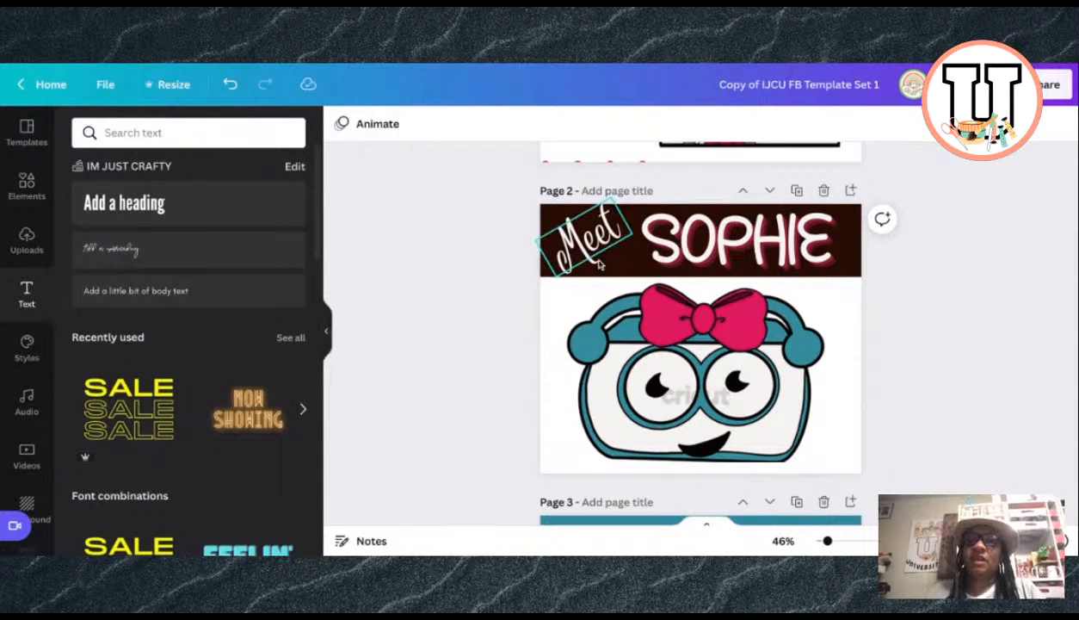
Step: Title page 2 "02. Meet Sophie" and nudge the "Meet" text slightly toward SOPHIE
left_click(611, 190)
type("02.")
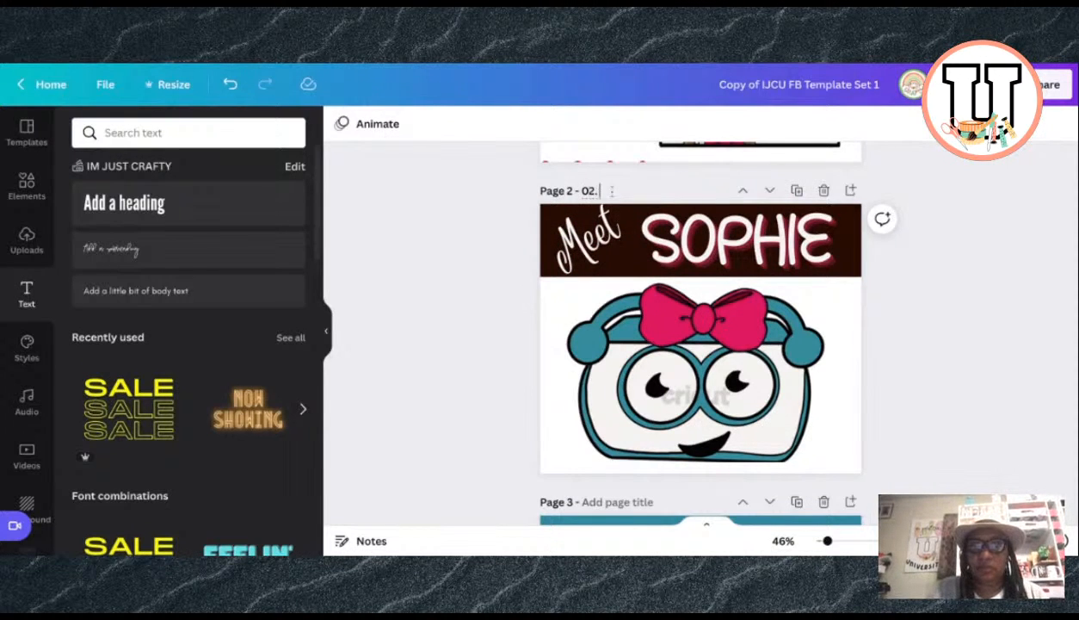
type(" Meet Sophie")
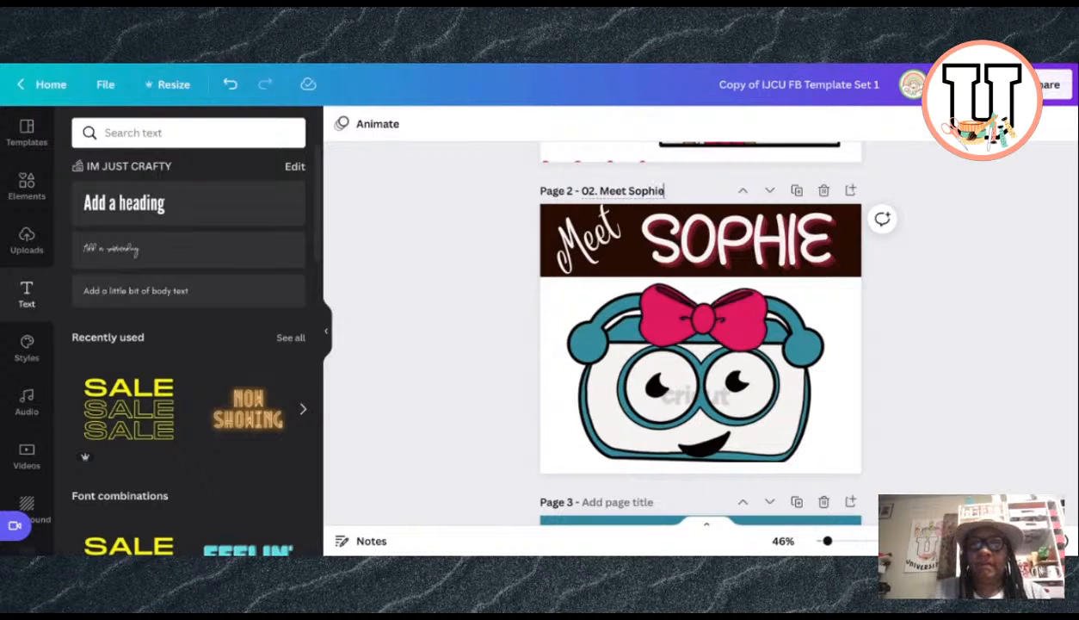
left_click(1008, 253)
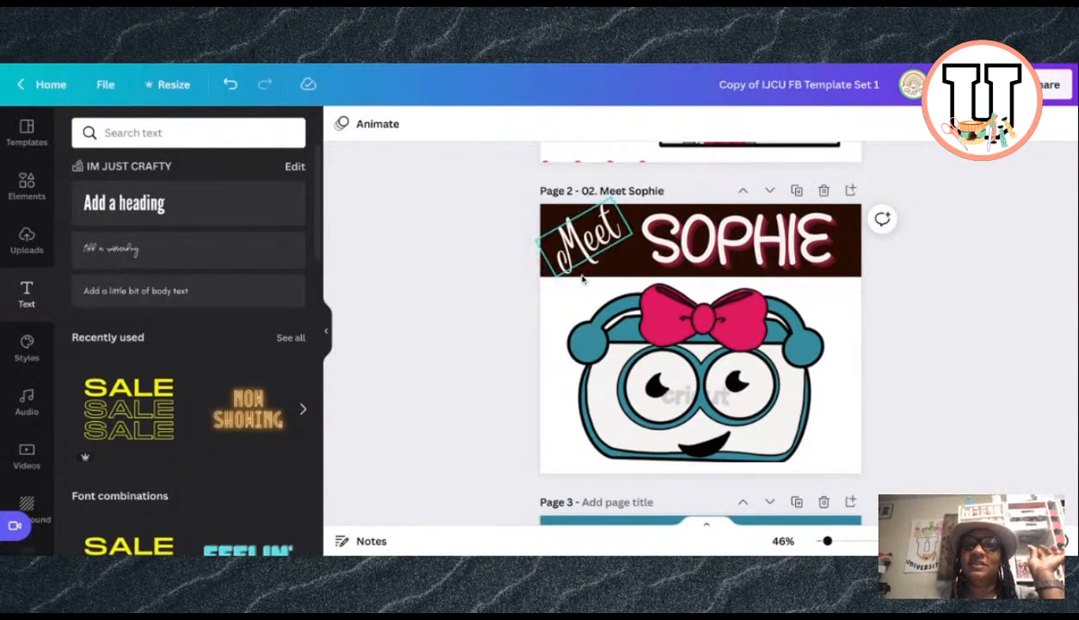
left_click(587, 244)
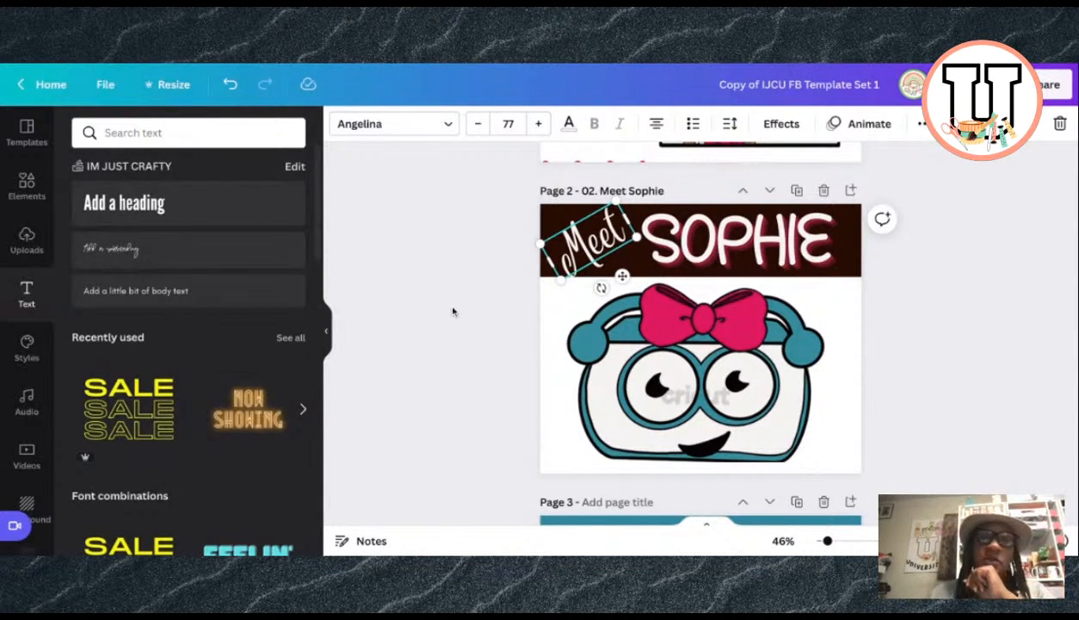
Step: Move page 3's whole numbered list to the page's upper-left corner and shrink it to make room for another item
scroll(467, 352, "down", 3)
scroll(467, 352, "down", 3)
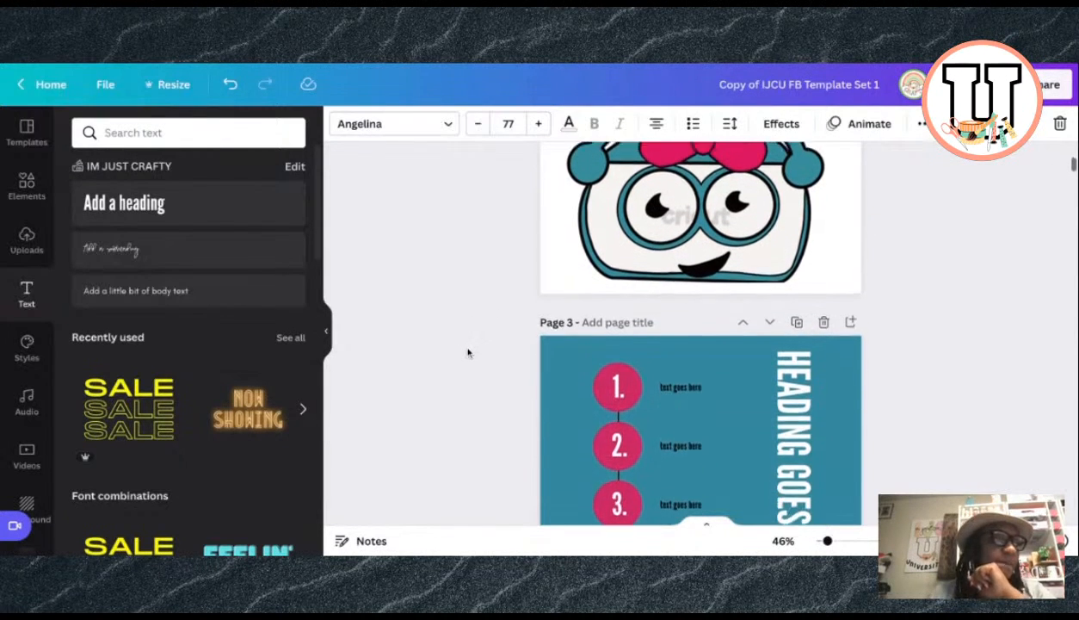
scroll(700, 331, "down", 1)
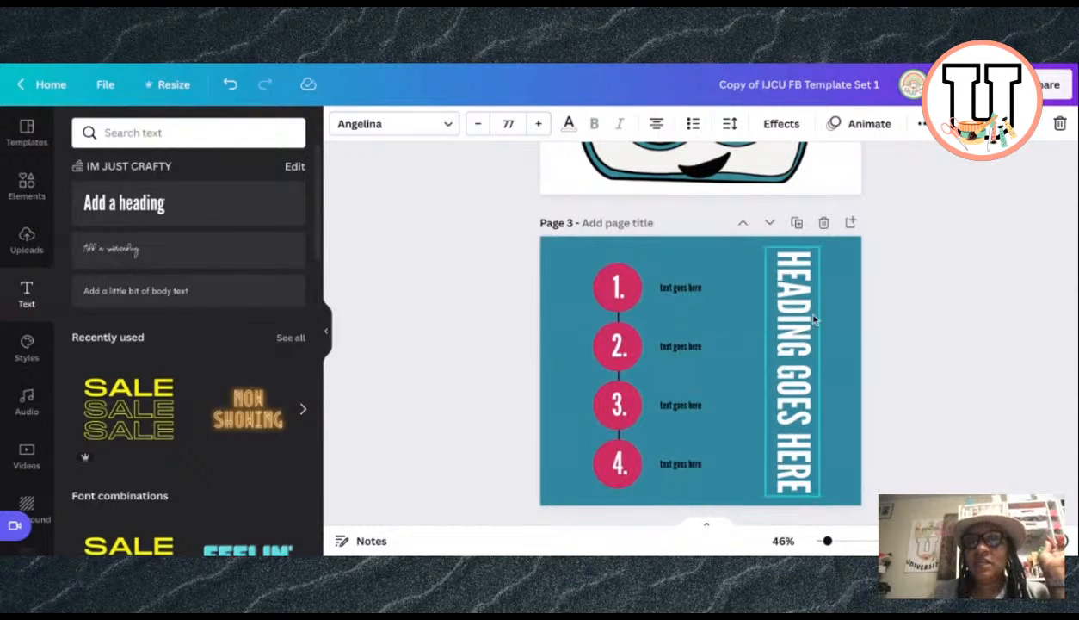
left_click(586, 268)
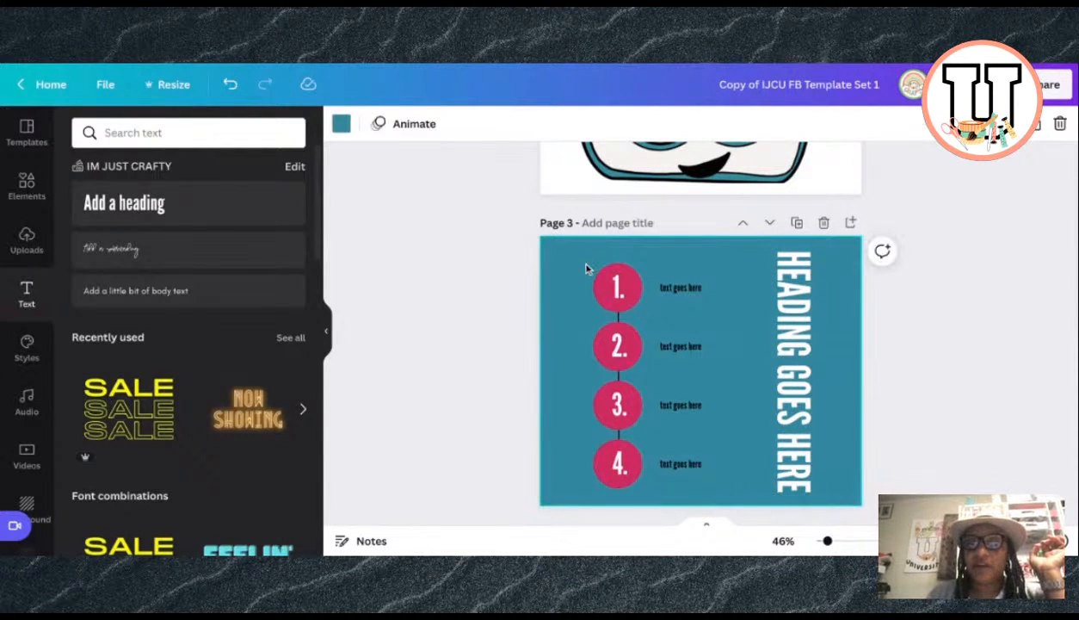
left_click_drag(586, 269, 580, 449)
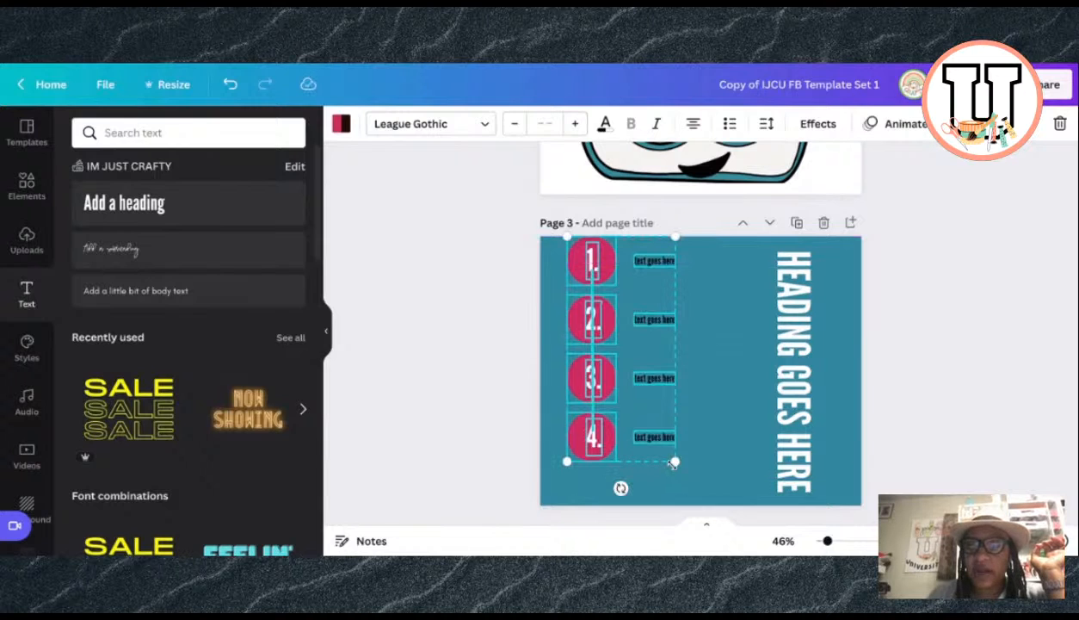
left_click_drag(675, 459, 663, 442)
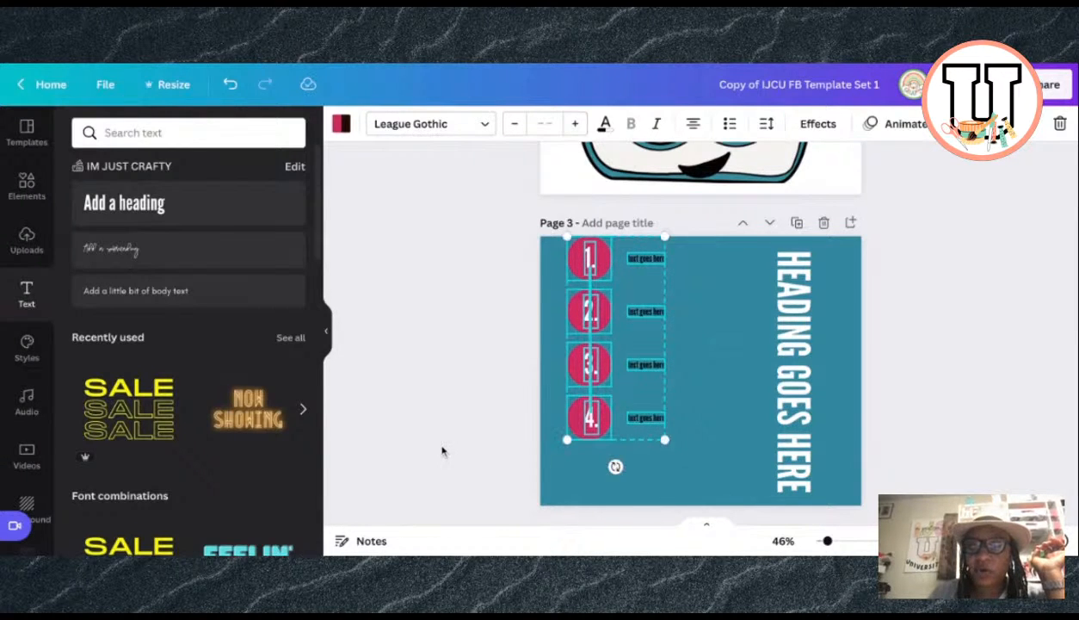
left_click(441, 449)
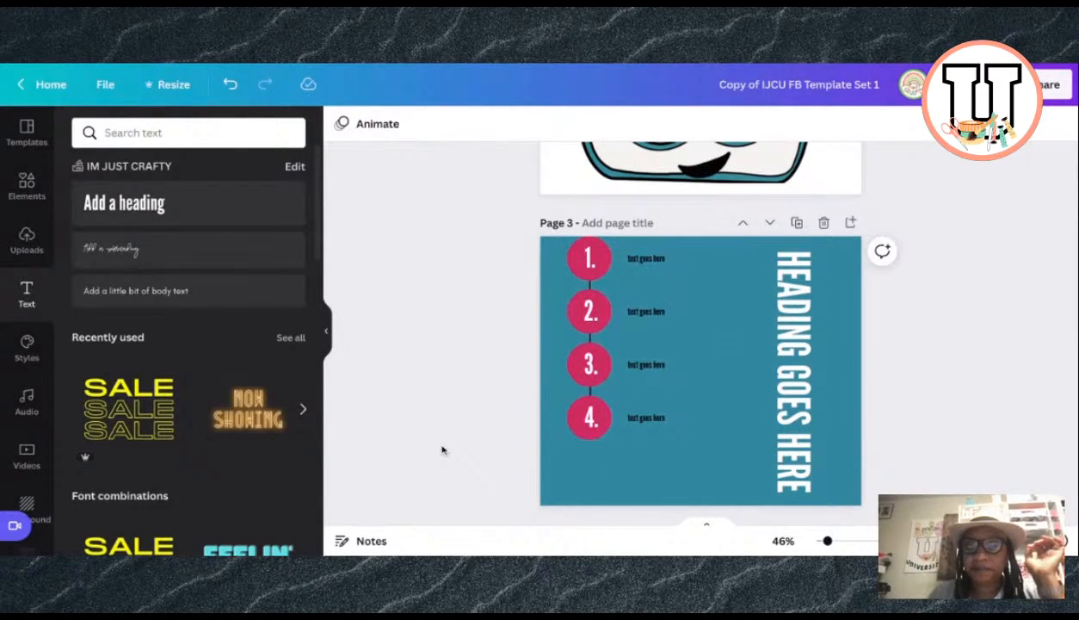
Step: Duplicate the fourth list item's circle, number and text, and align the copy directly below it
left_click(572, 425)
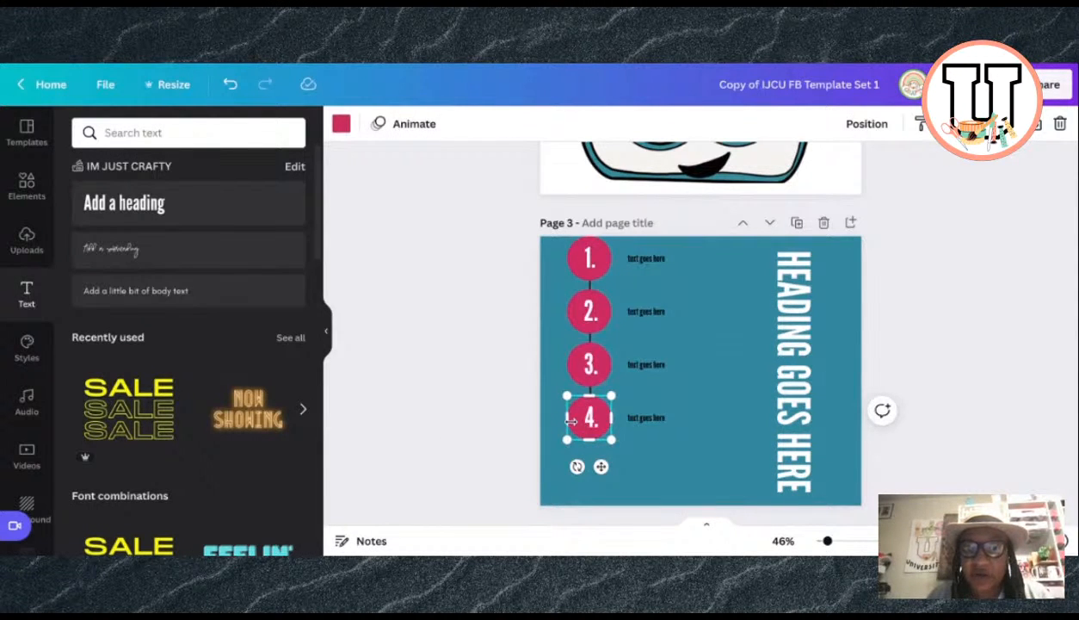
left_click(592, 422)
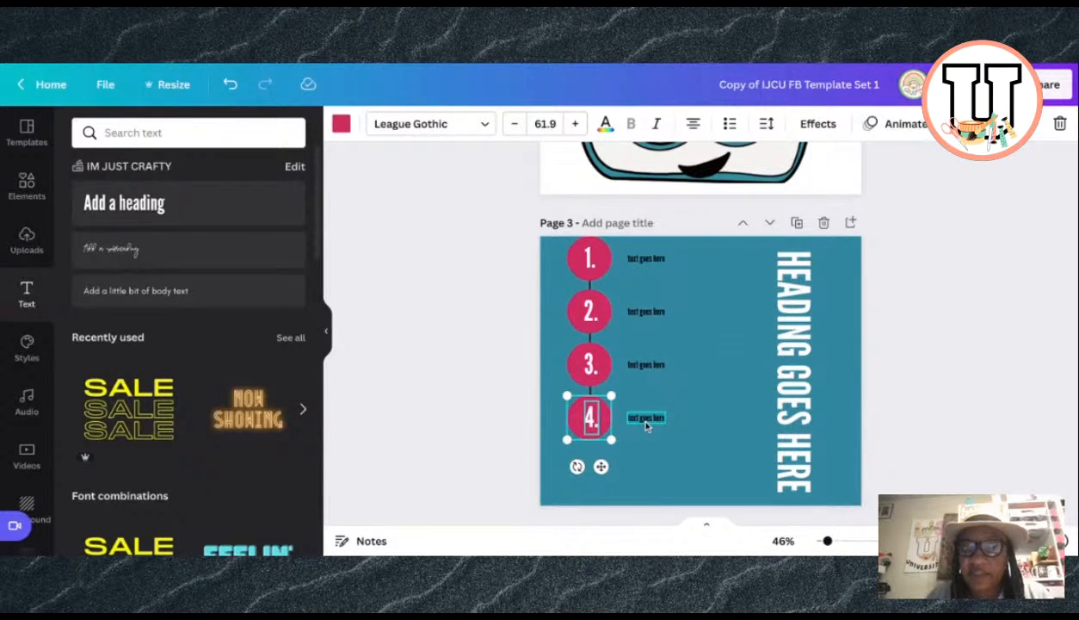
left_click(646, 425, "shift")
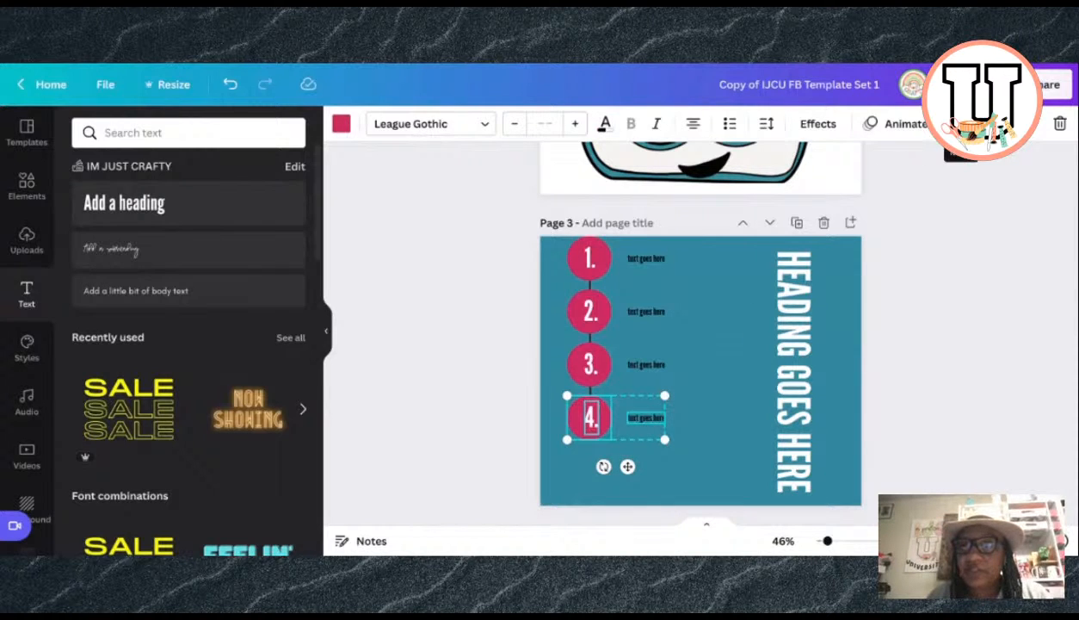
left_click(957, 123)
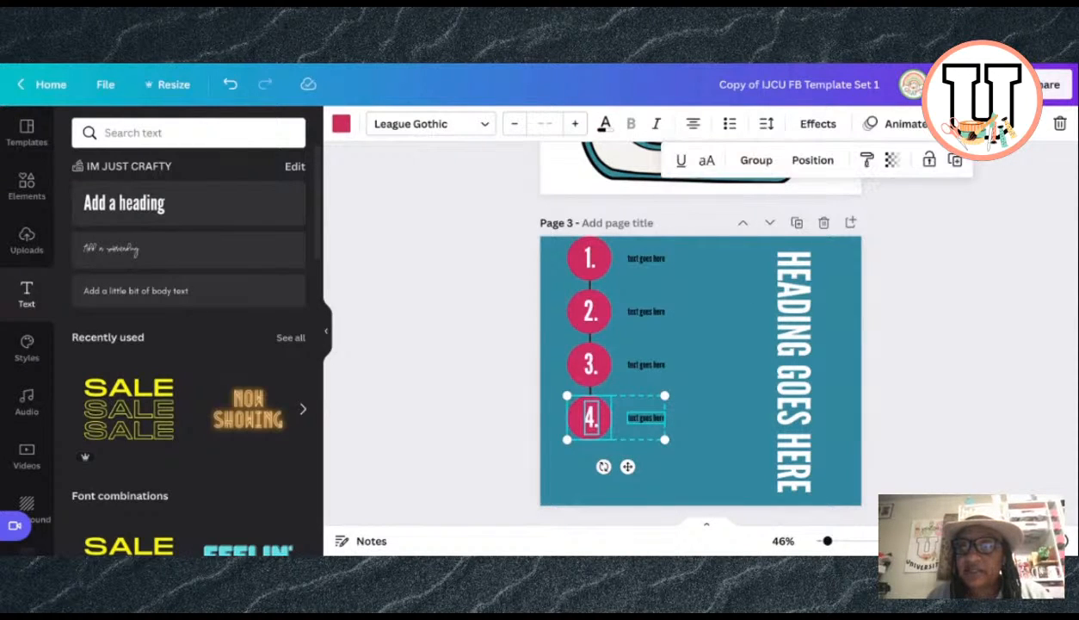
left_click(954, 160)
left_click_drag(582, 412, 594, 433)
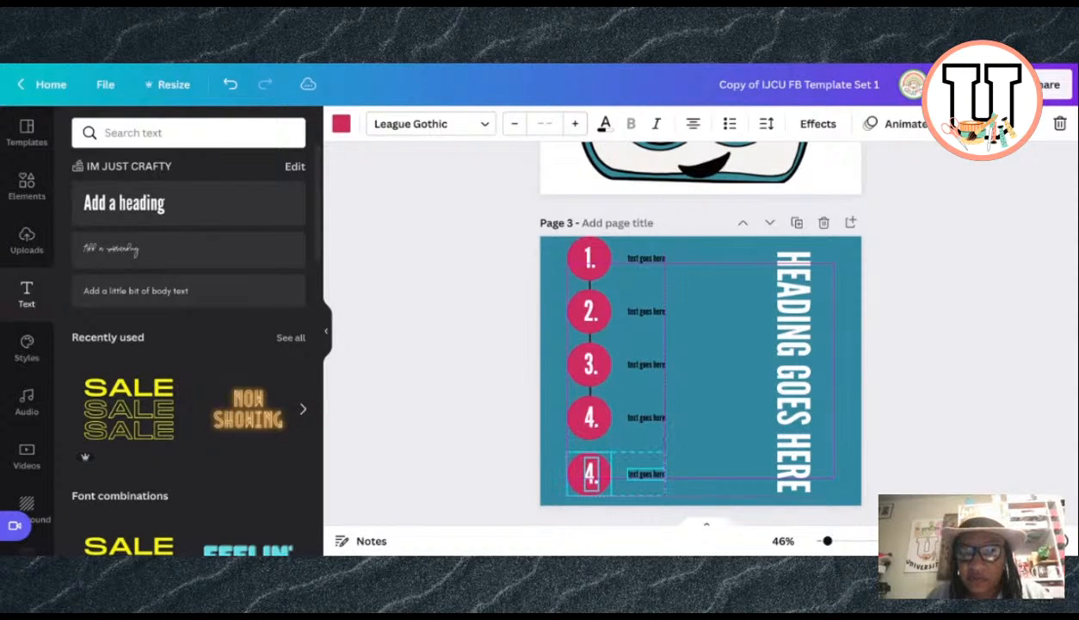
left_click_drag(592, 472, 592, 471)
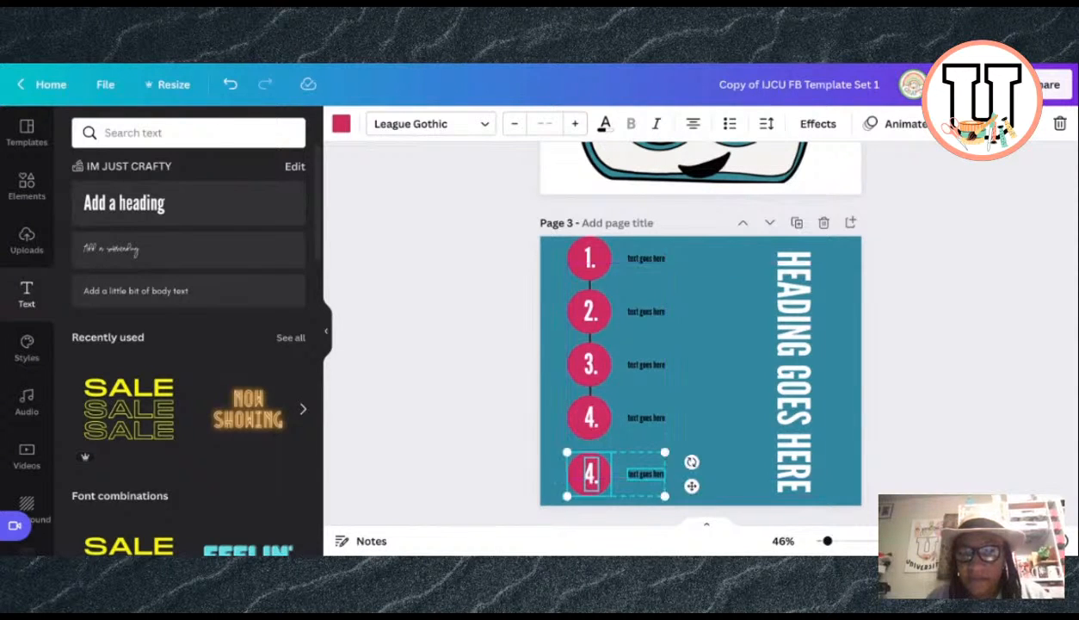
Step: Extend the vertical connecting line down to the lowest circle and change that circle's number to 5
left_click(591, 398)
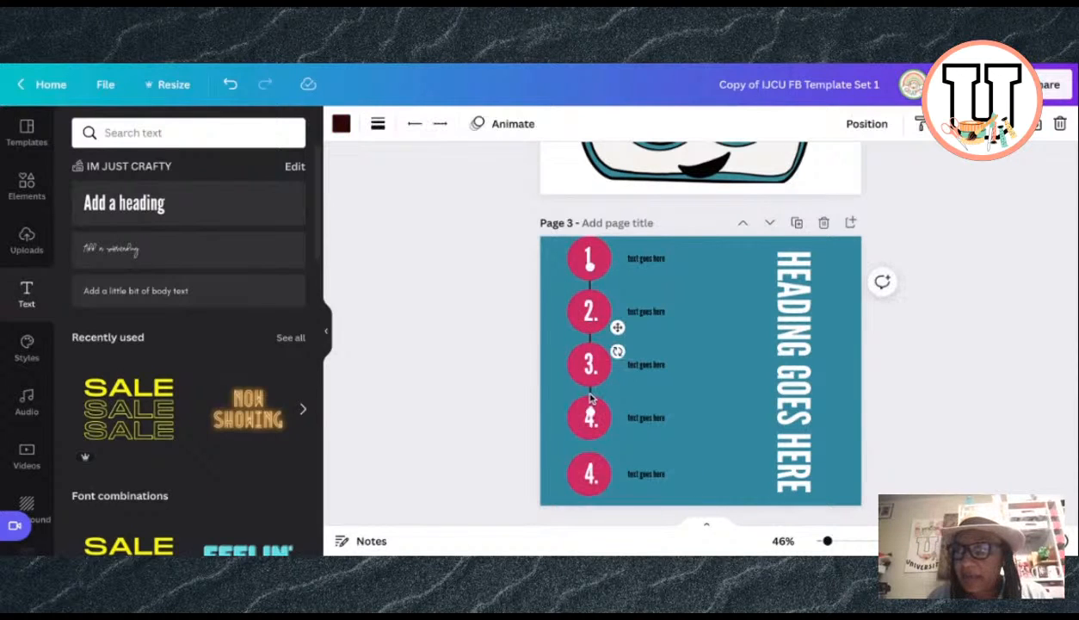
left_click_drag(590, 408, 589, 457)
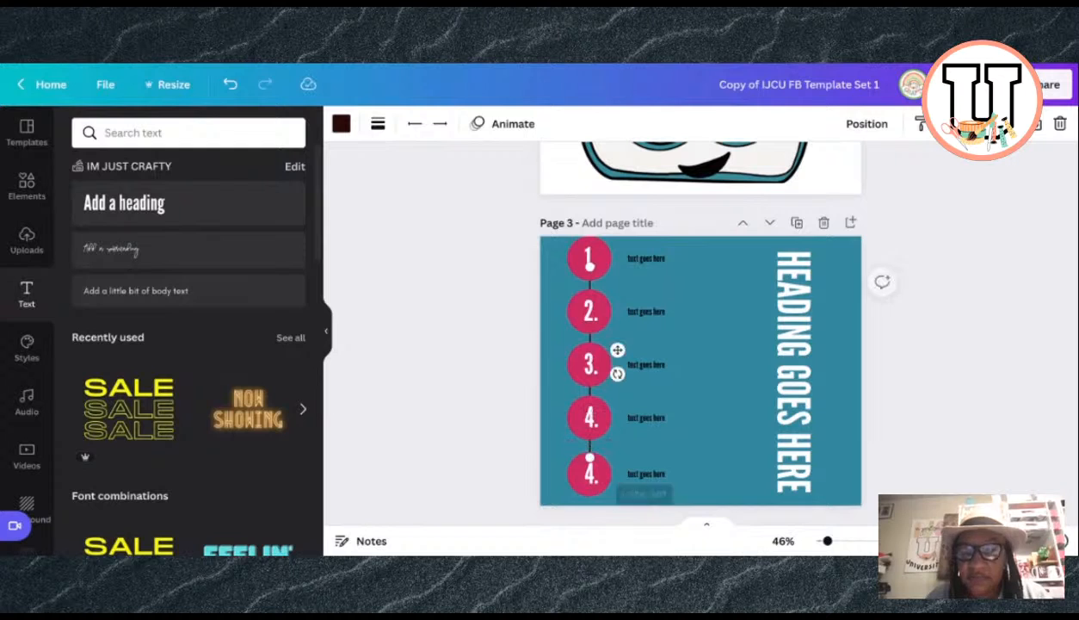
left_click(440, 381)
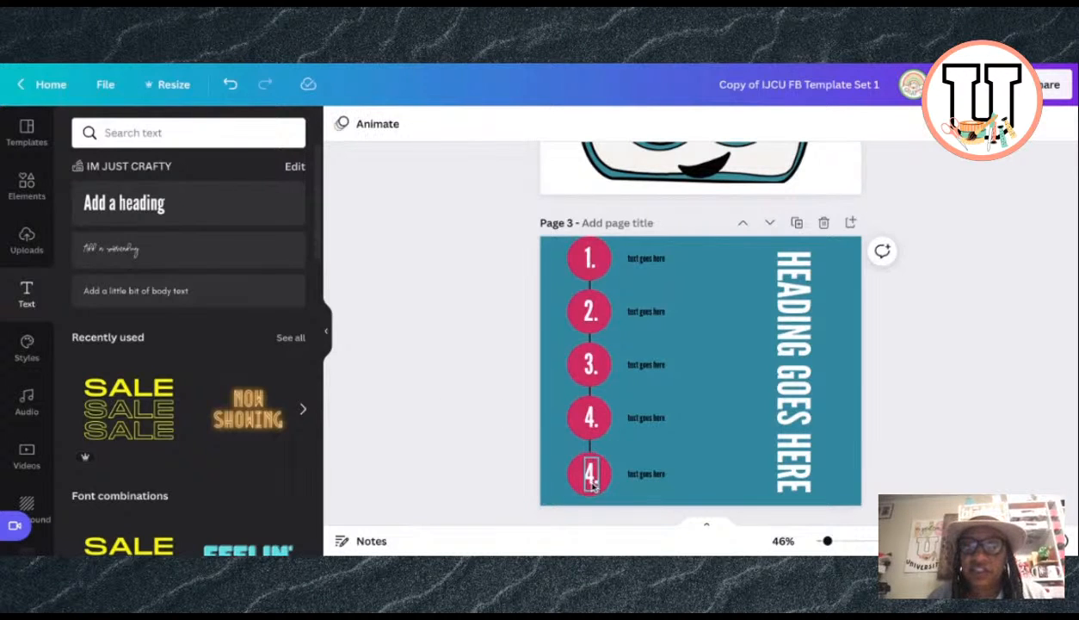
left_click(589, 478)
type("5")
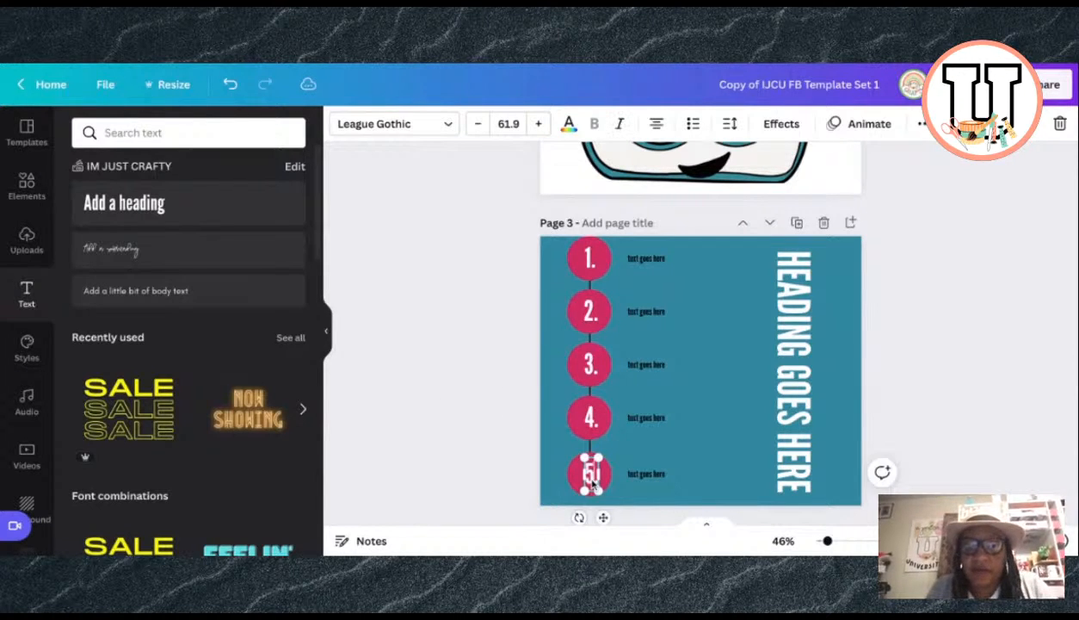
left_click(497, 457)
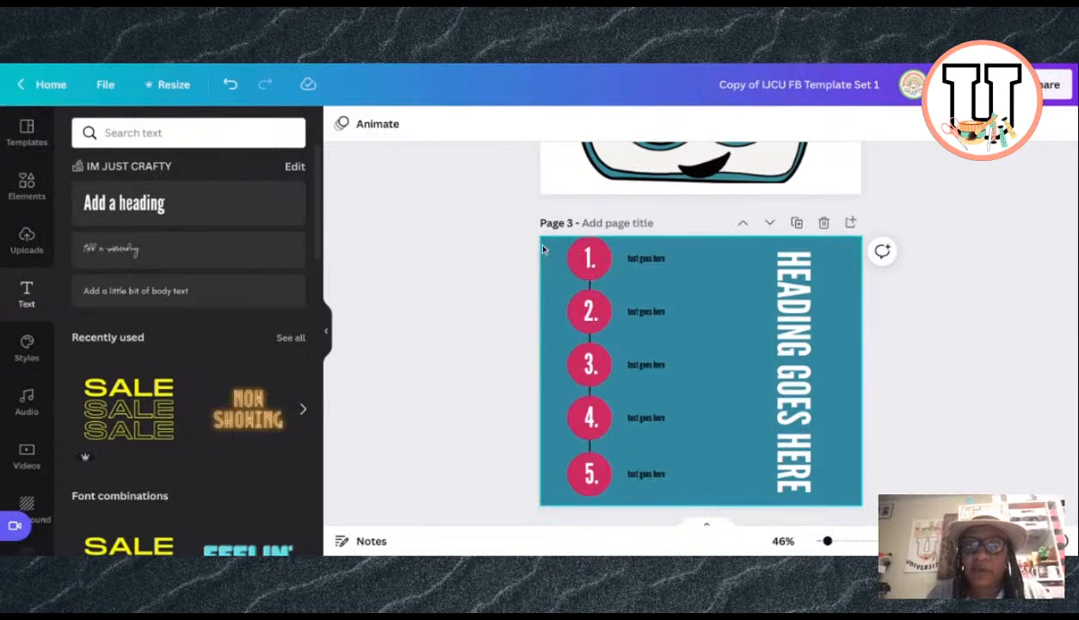
Step: Shift the entire five-item list down slightly to center it vertically on page 3
mouse_move(551, 246)
left_mouse_down()
mouse_move(633, 378)
mouse_move(659, 495)
left_mouse_up()
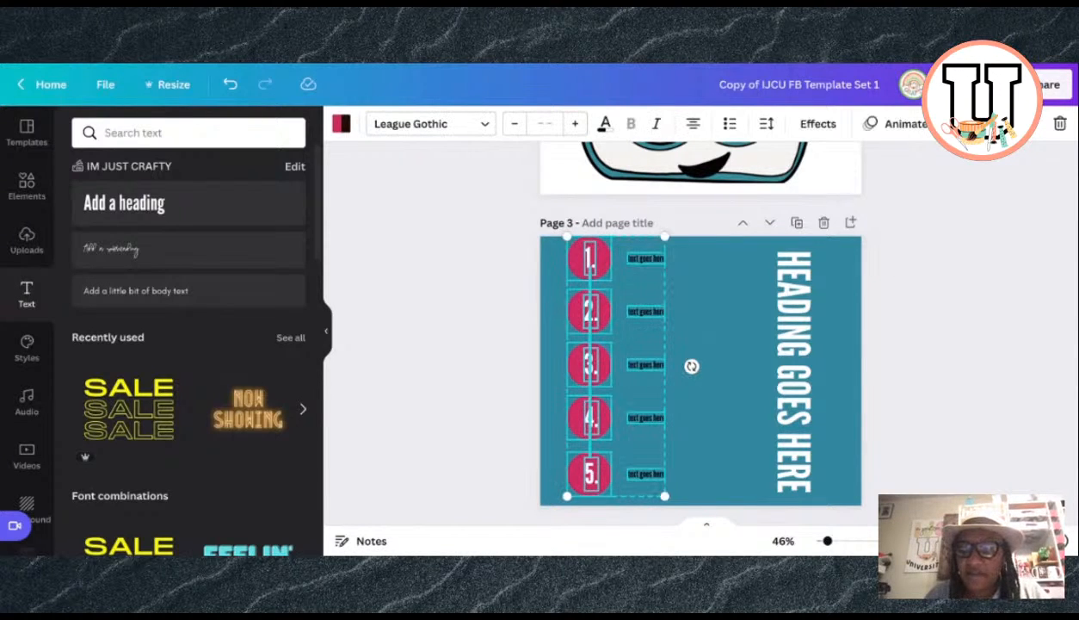
left_click_drag(691, 366, 691, 370)
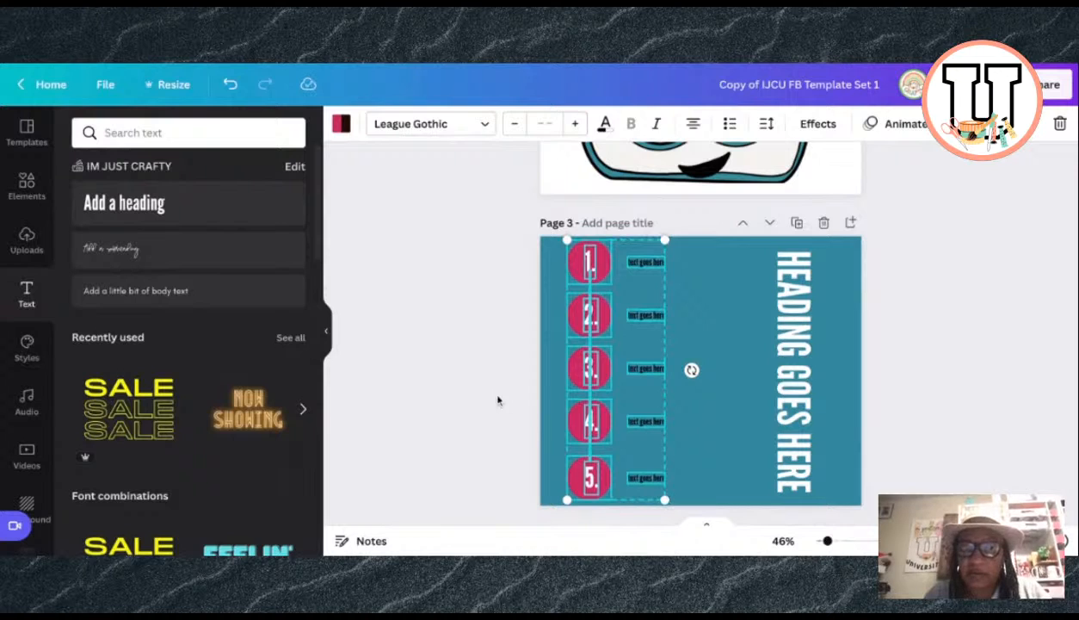
left_click(442, 393)
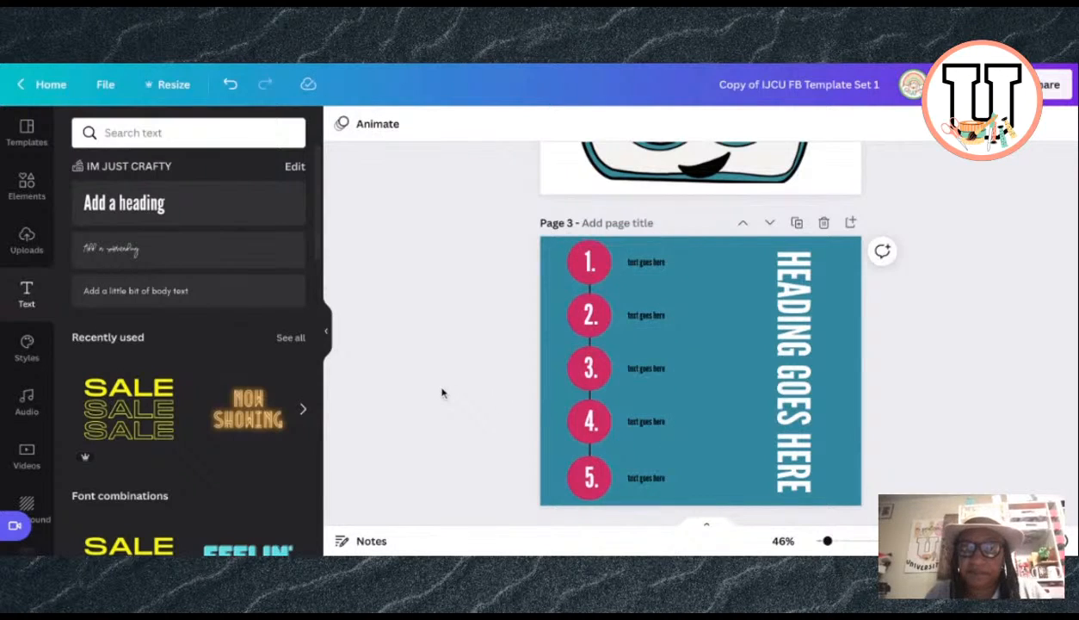
Step: Replace the vertical heading text on page 3 with TOP NAMES
left_click(798, 340)
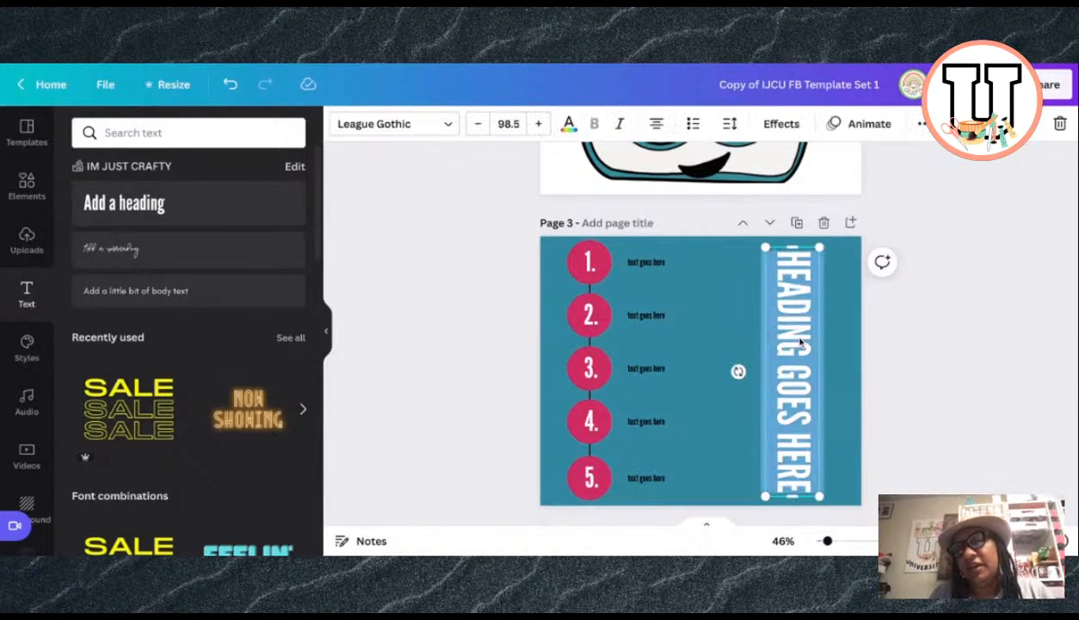
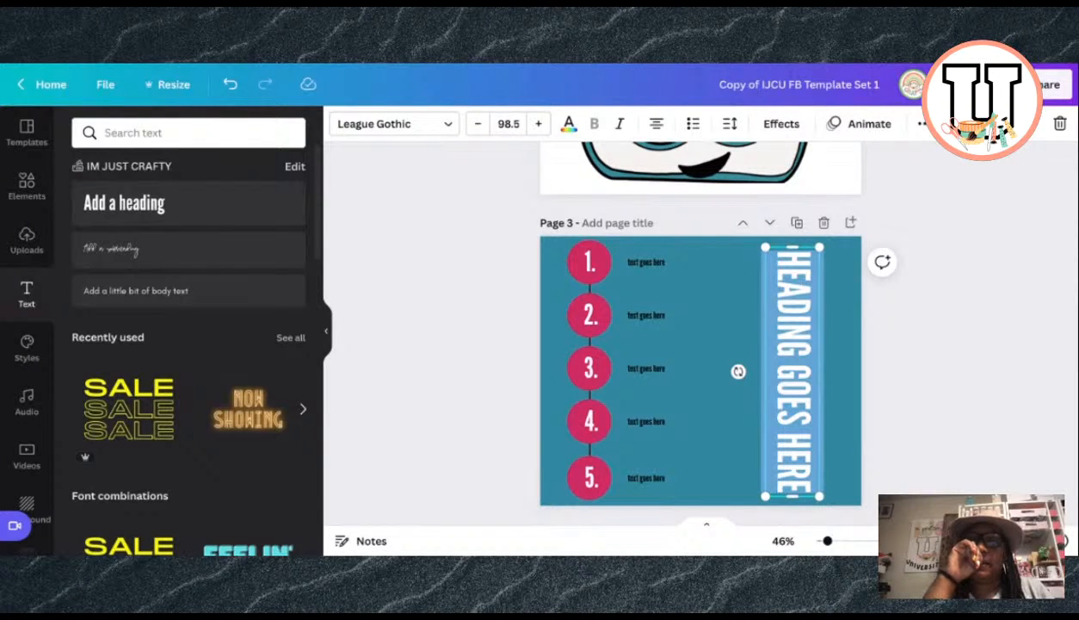
key("BackSpace")
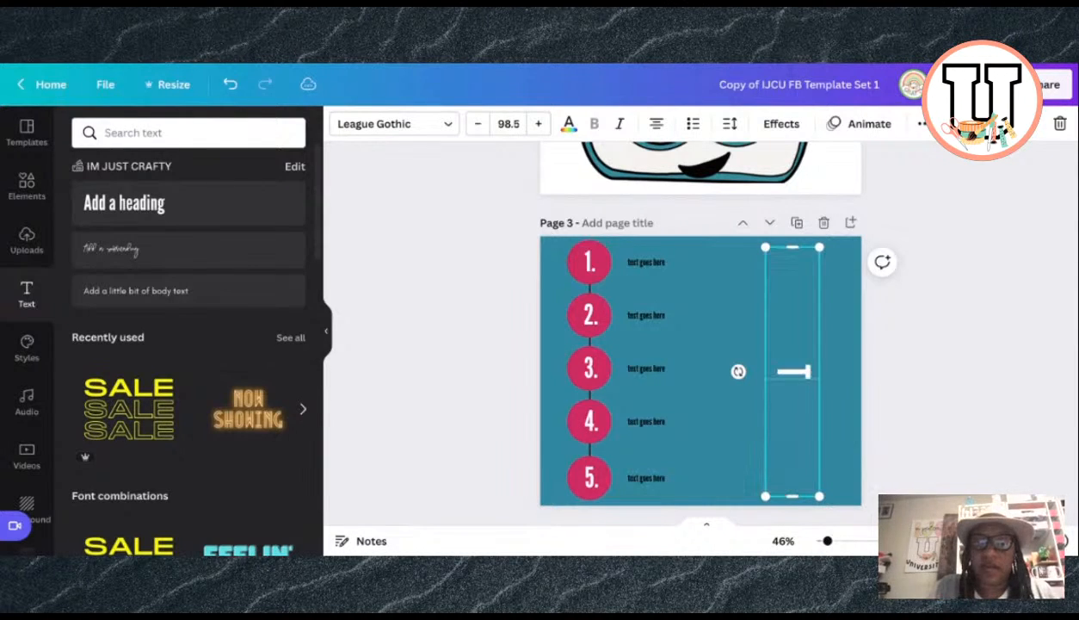
type("TOP NAMES")
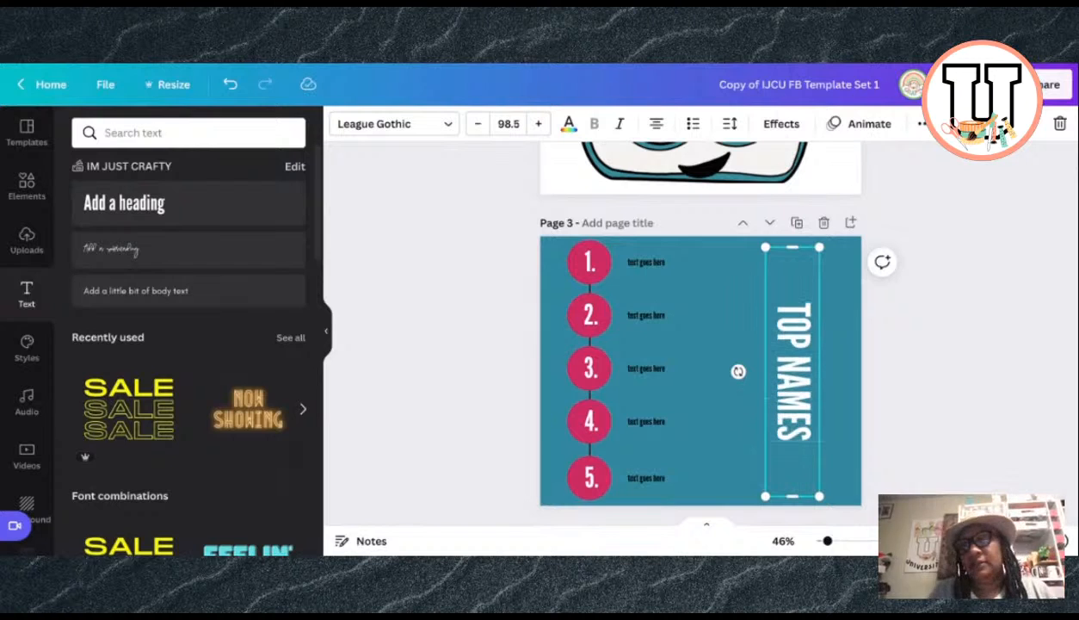
left_click(981, 339)
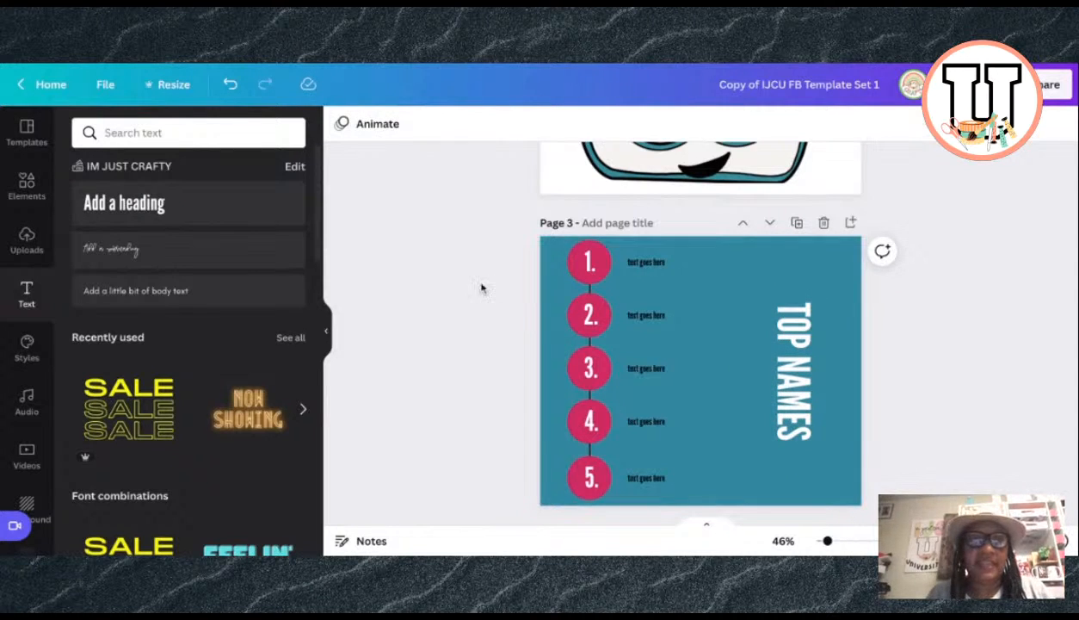
Step: Duplicate the TOP NAMES heading, place the copy between the list and the original, and change its text to 5
left_click(791, 370)
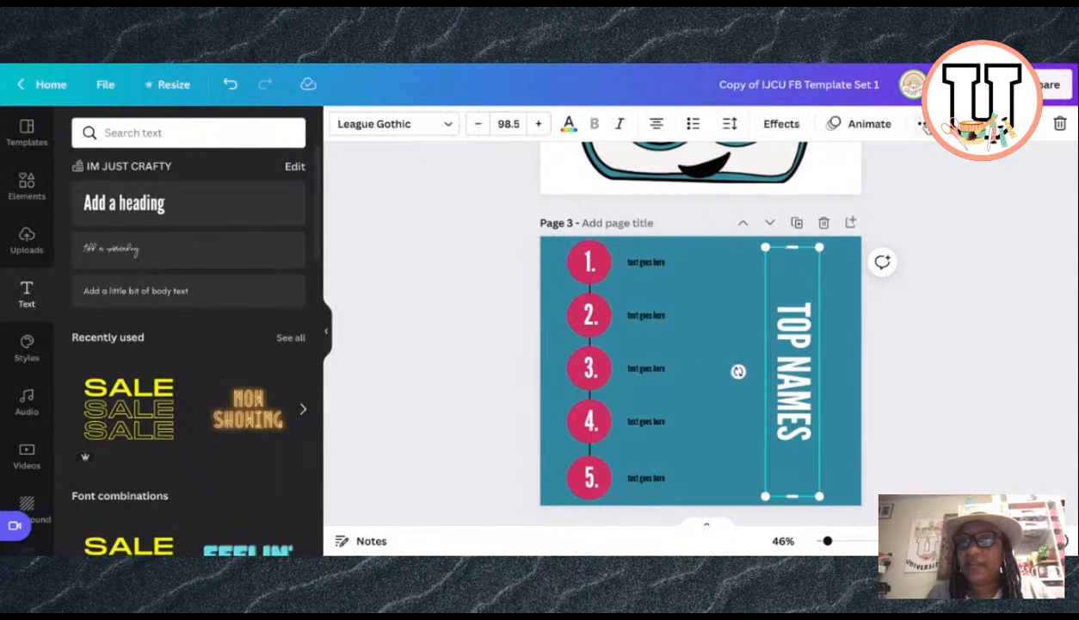
left_click(919, 125)
left_click(919, 161)
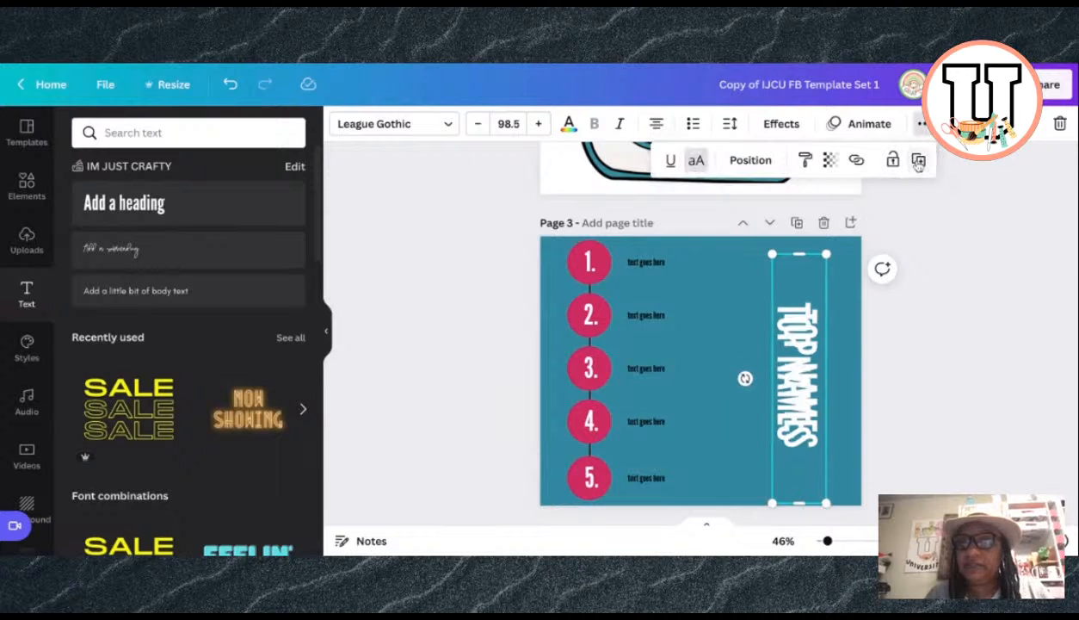
left_click_drag(793, 328, 710, 330)
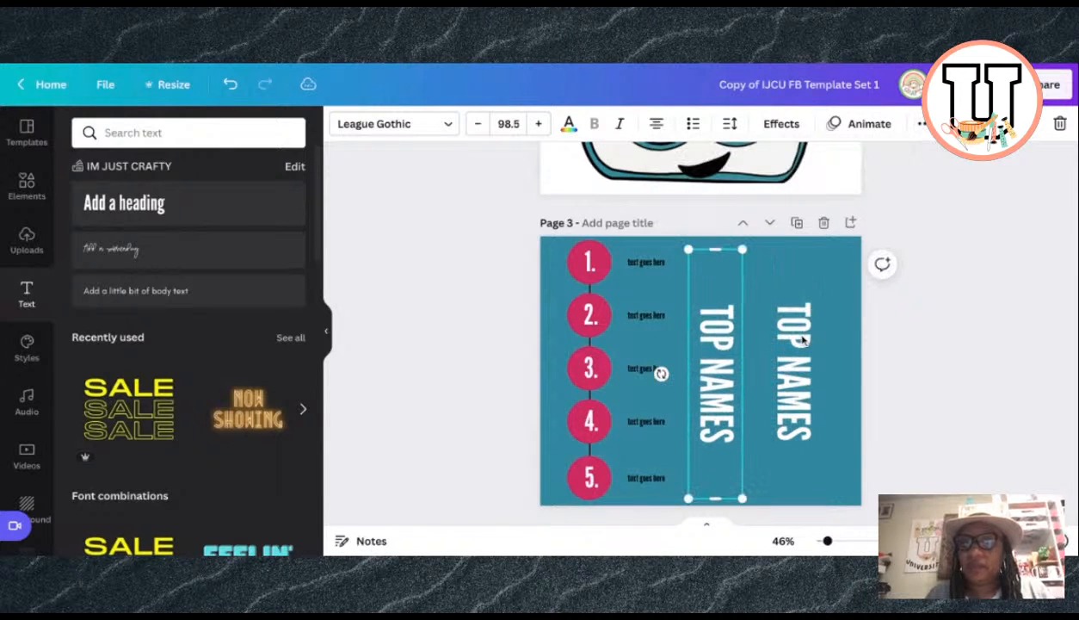
double_click(716, 373)
type("5")
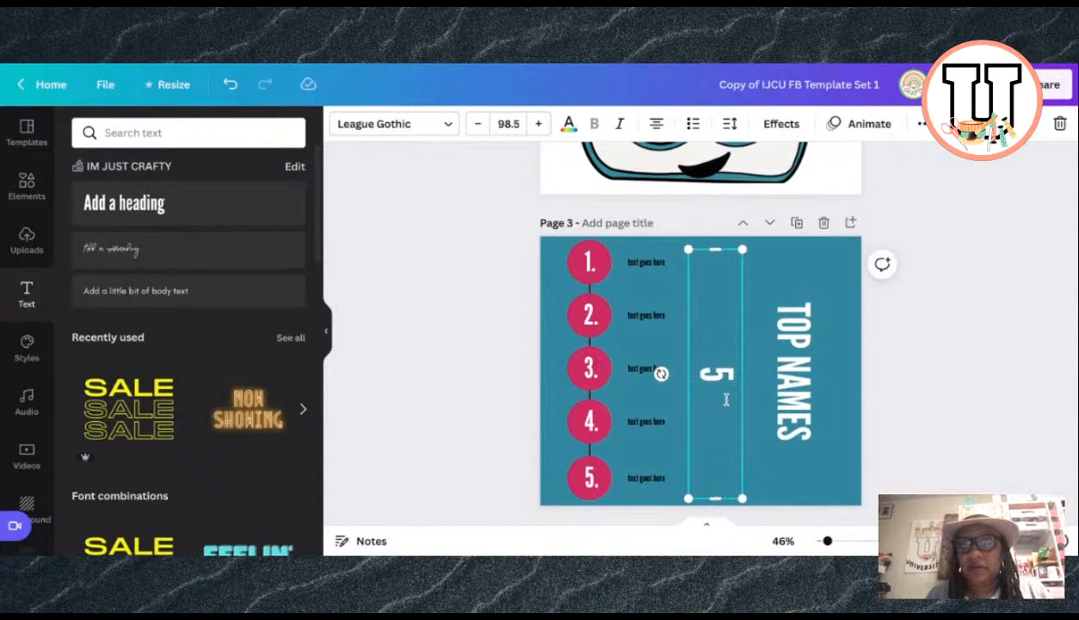
Step: Enlarge the rotated 5 to font size 445 and position it over the middle of the TOP NAMES heading
left_click(766, 257)
left_click(725, 264)
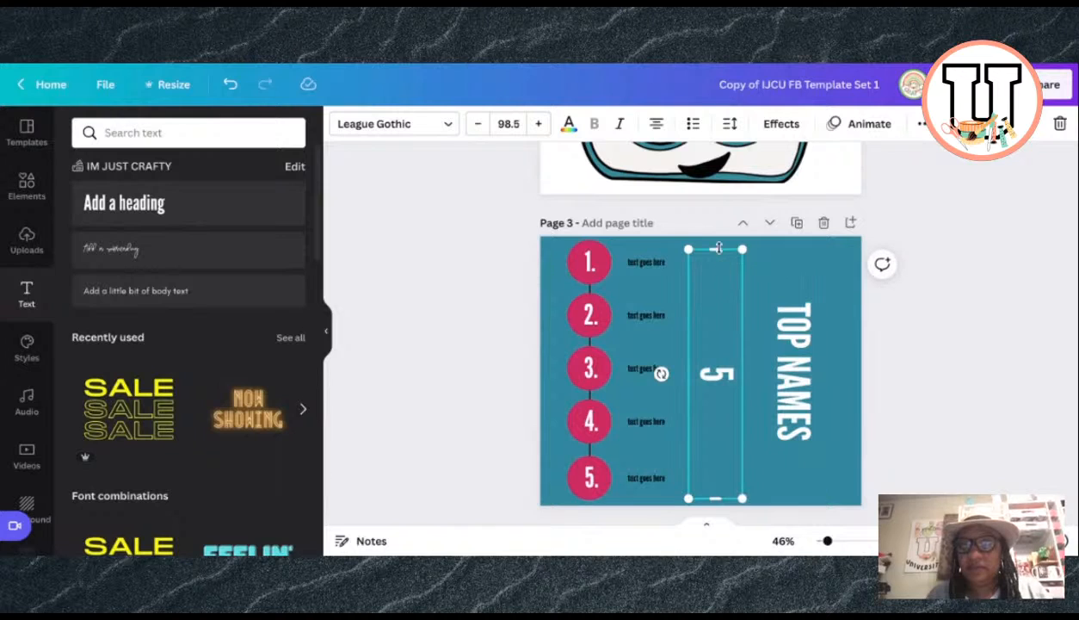
left_click_drag(716, 248, 844, 296)
left_click_drag(687, 342, 637, 306)
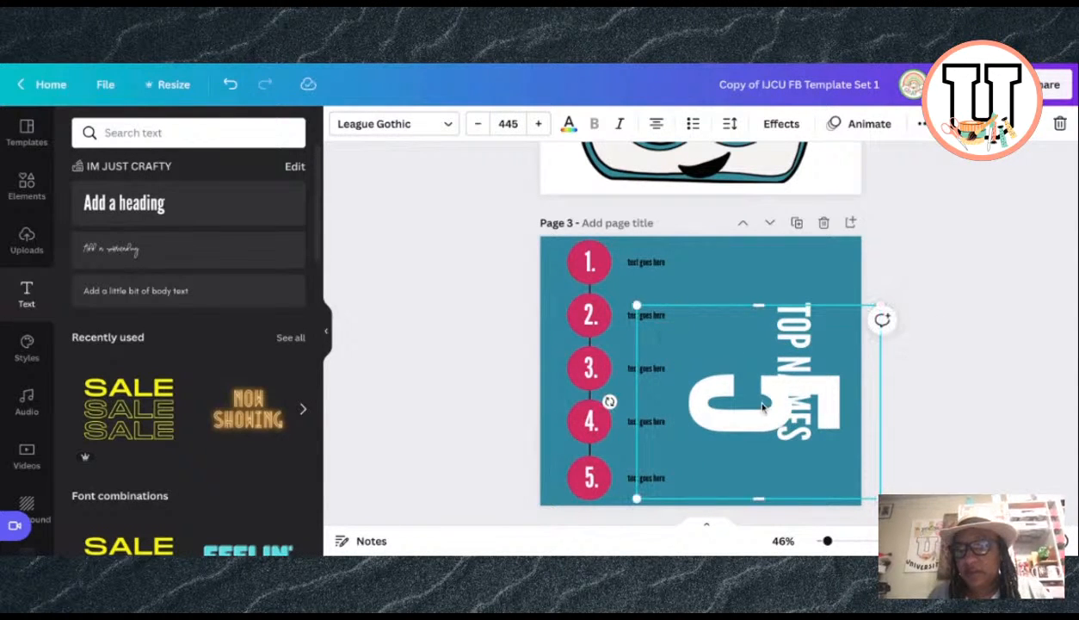
left_click_drag(762, 408, 769, 396)
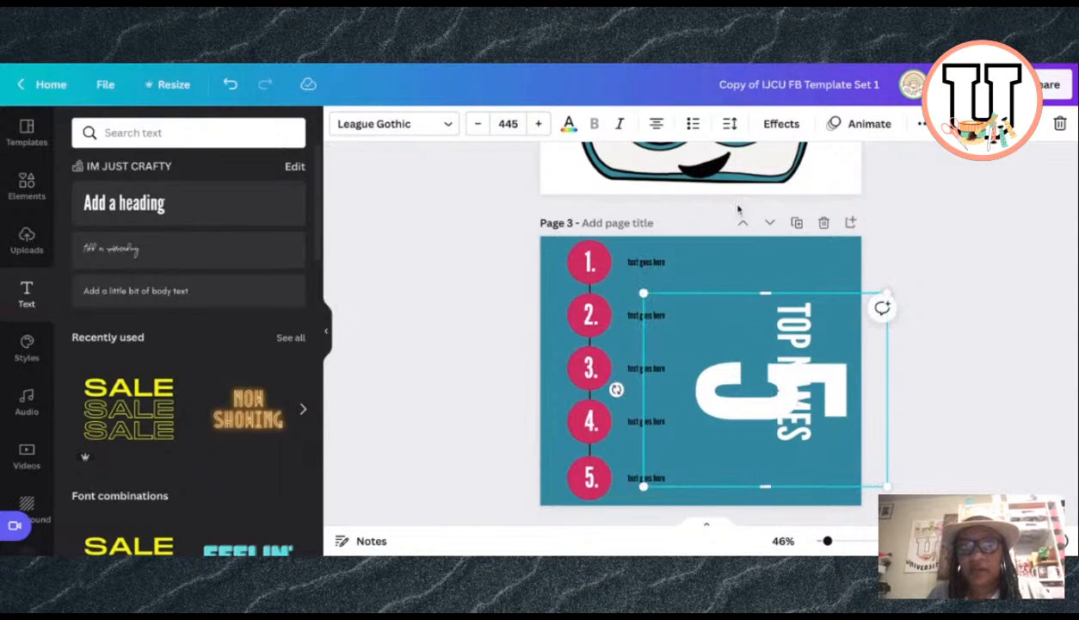
Step: Color the large 5 with the dark brown document color and set its transparency to 70
left_click(568, 123)
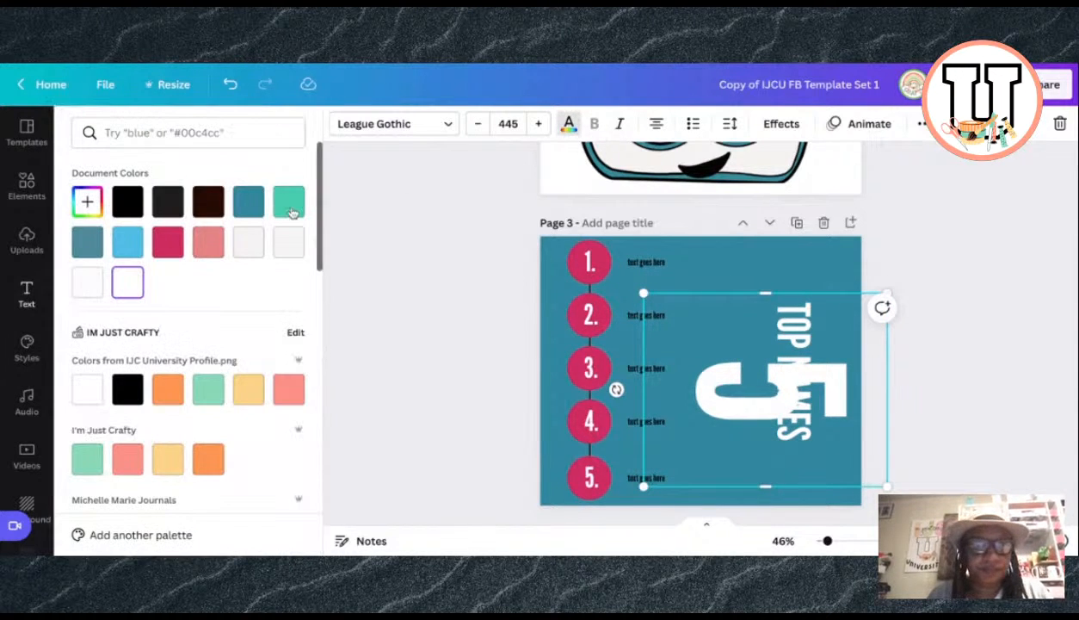
left_click(289, 244)
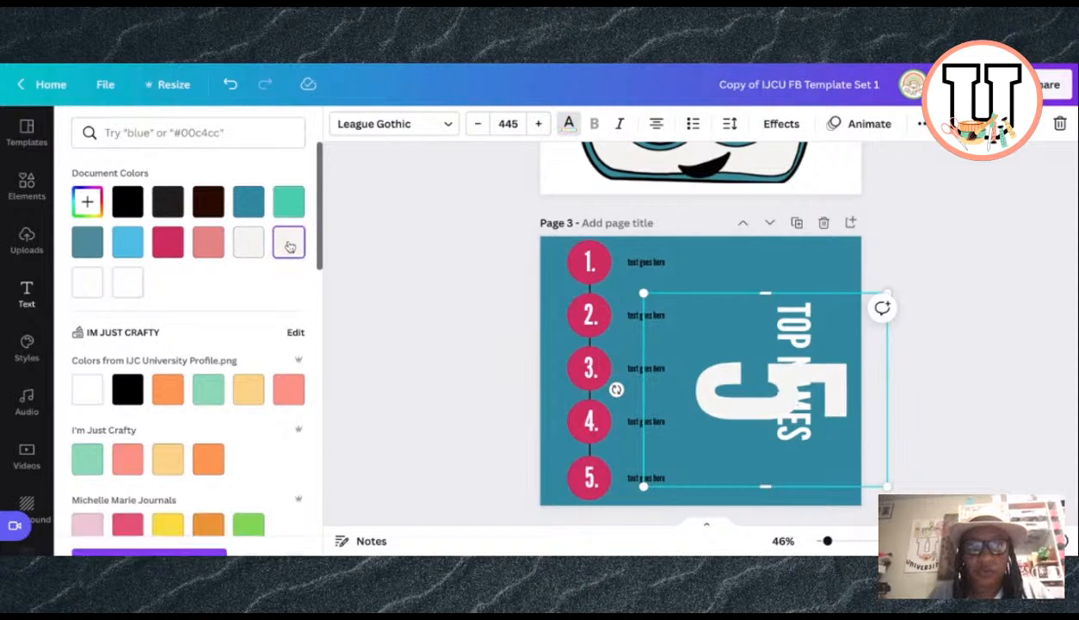
left_click(214, 201)
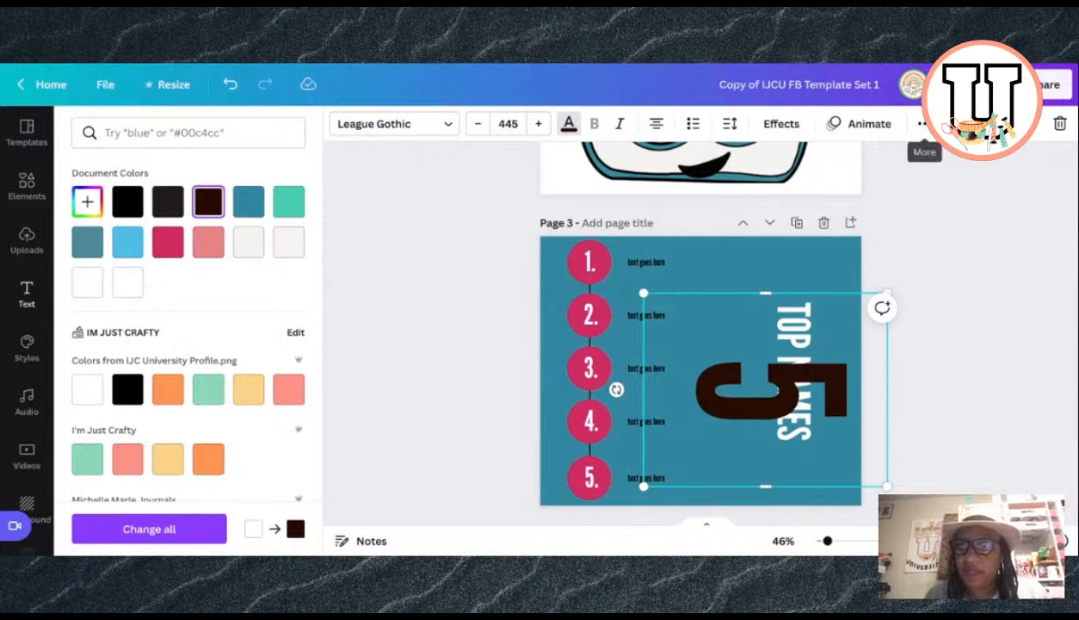
left_click(920, 125)
left_click(829, 159)
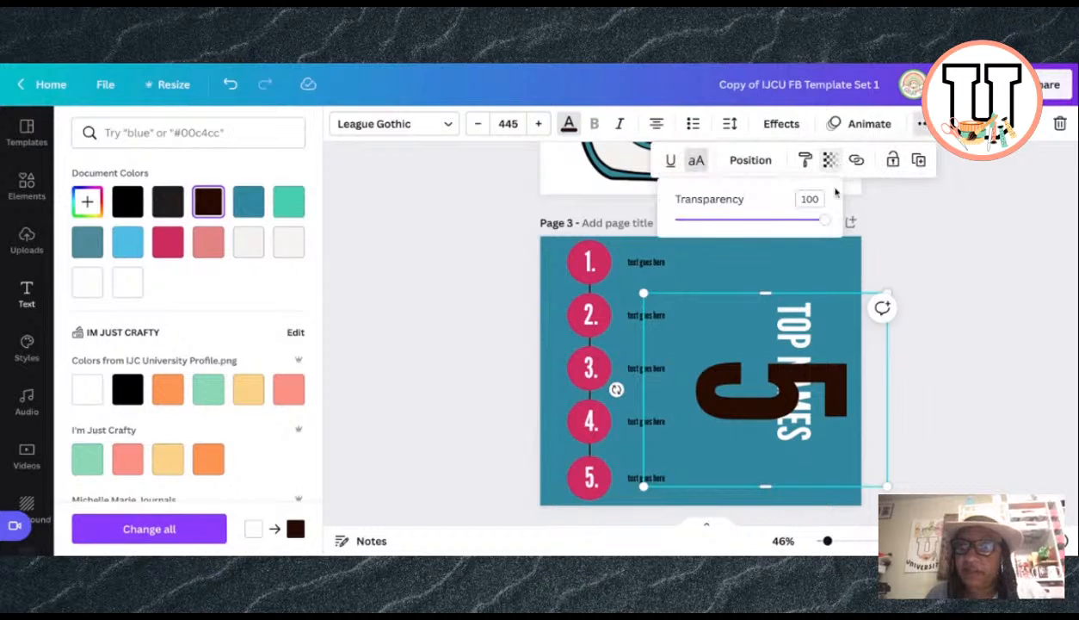
left_click_drag(824, 220, 780, 220)
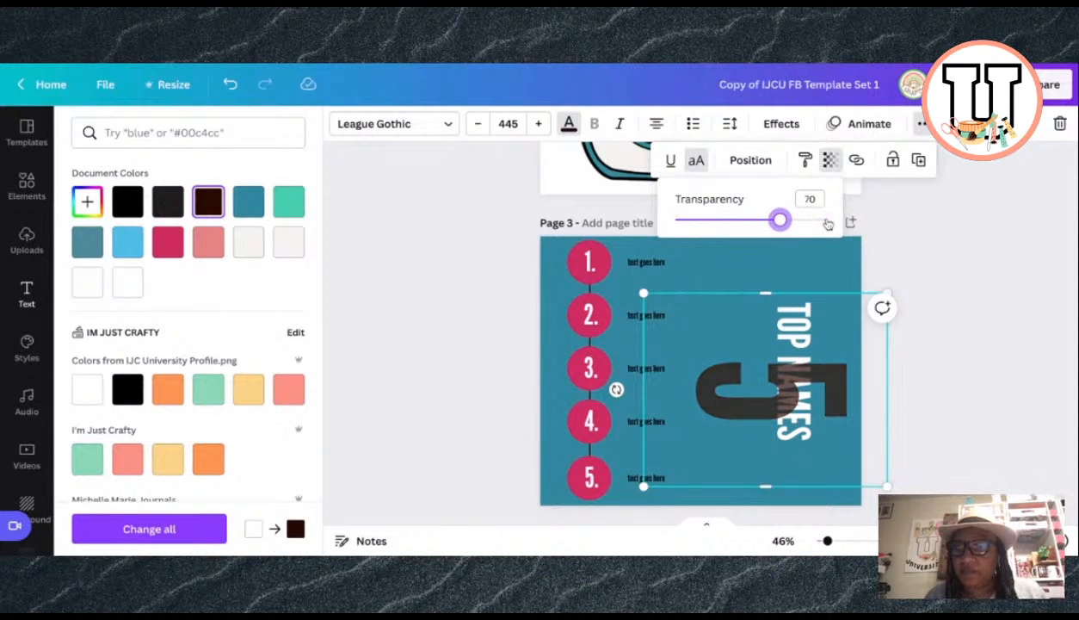
Step: Open the layer order and page alignment options for the large 5
left_click(752, 160)
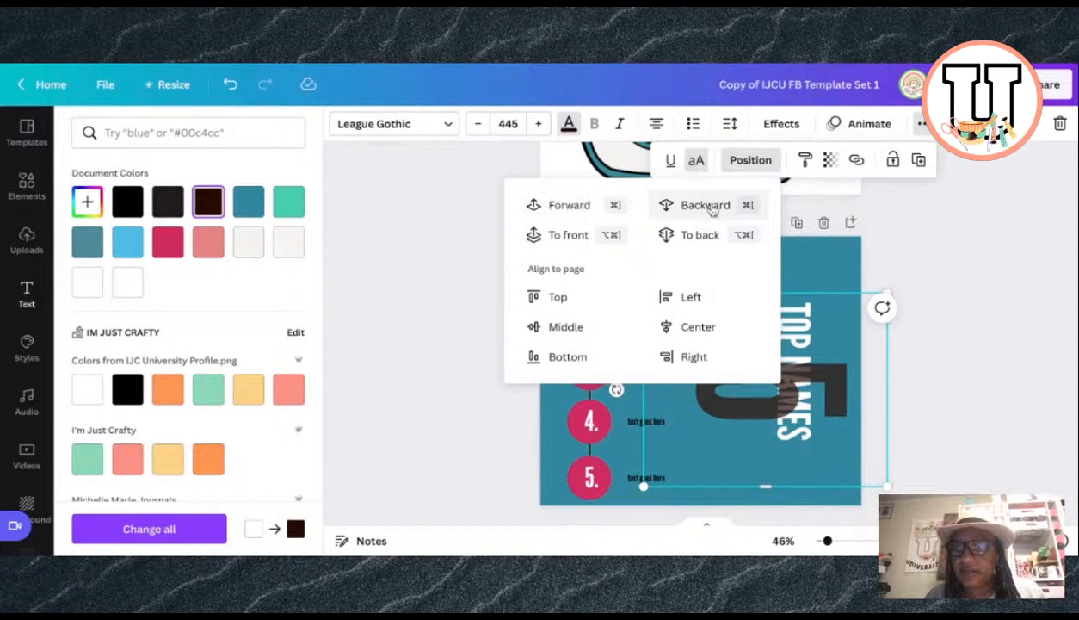
Step: Send the large dark 5 on page 3 backward behind the vertical TOP NAMES text
left_click(704, 206)
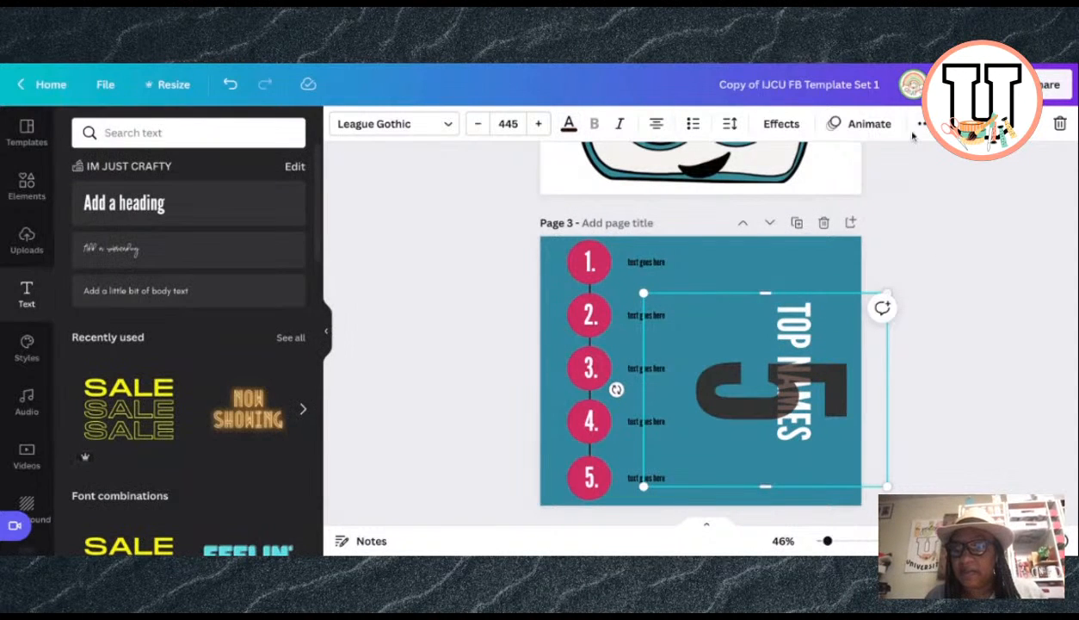
left_click(922, 124)
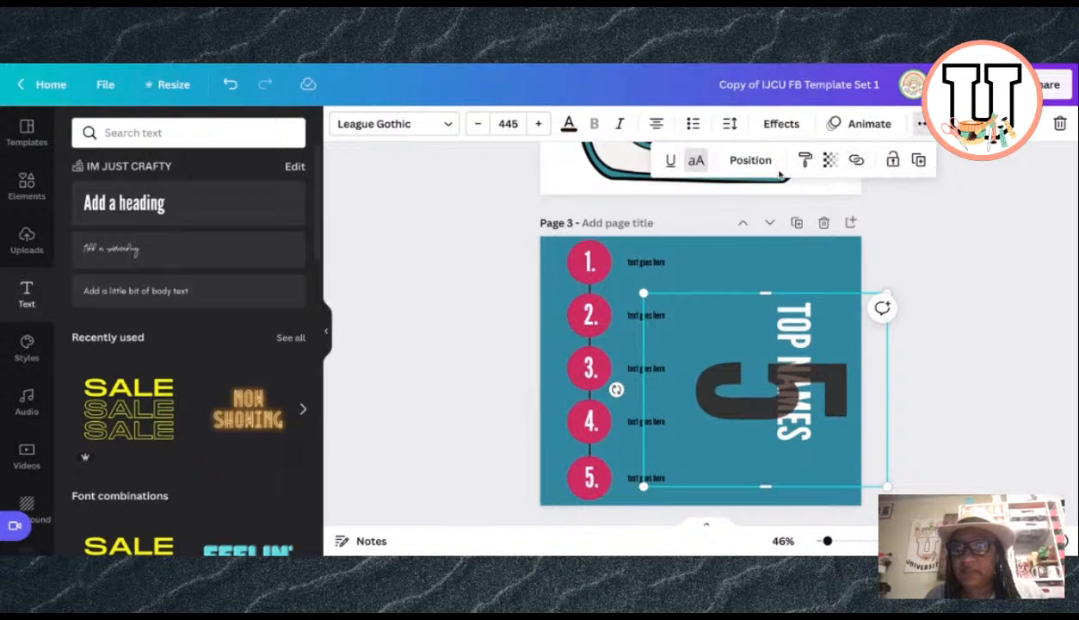
left_click(752, 161)
left_click(702, 210)
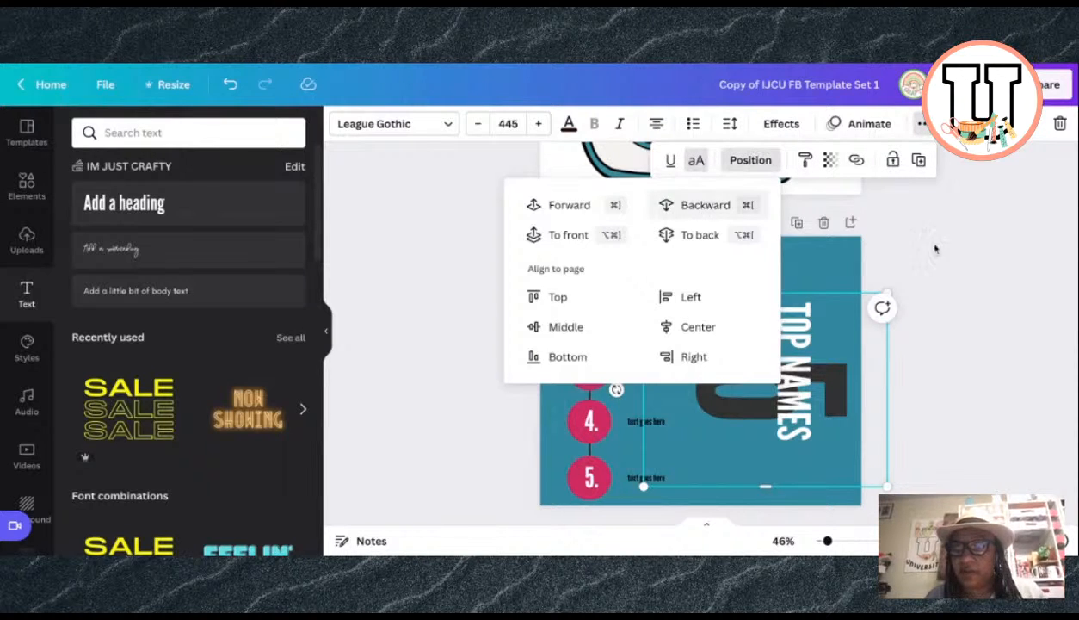
left_click(986, 267)
left_click(983, 268)
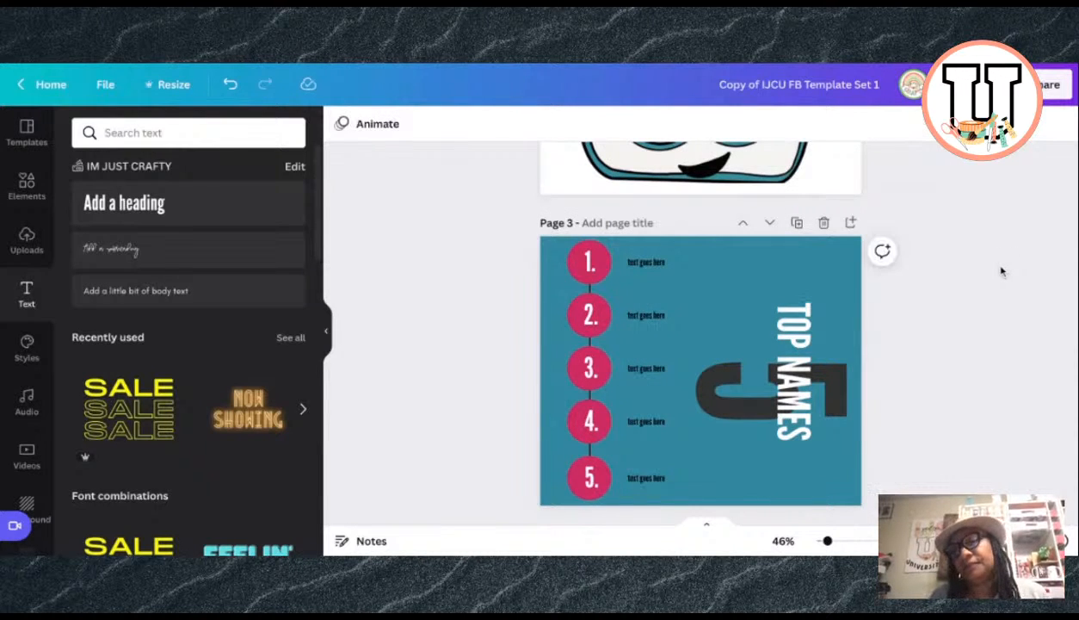
Step: Widen the gap between TOP and NAMES, enlarge that text, and move the large 5 up into the gap
left_click(788, 357)
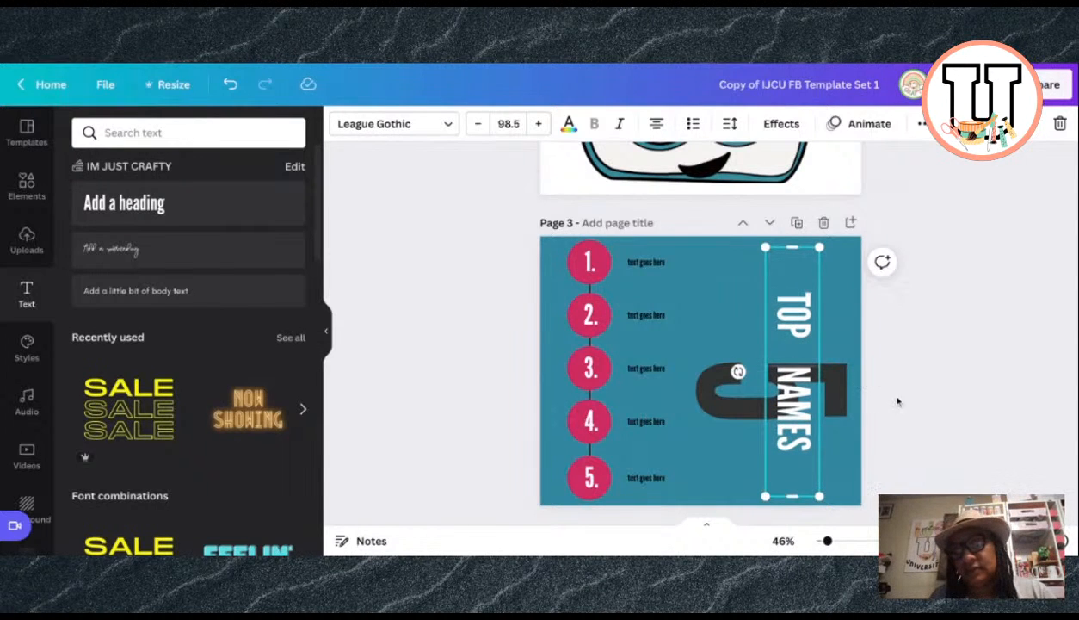
left_click_drag(793, 495, 743, 495)
left_click(843, 410)
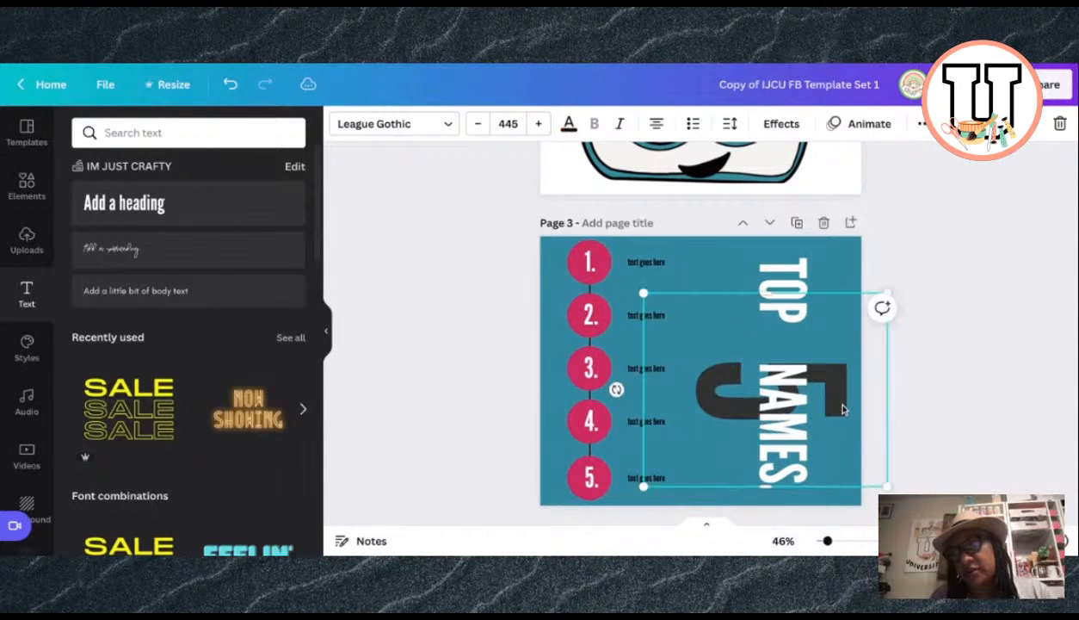
left_click_drag(842, 410, 845, 363)
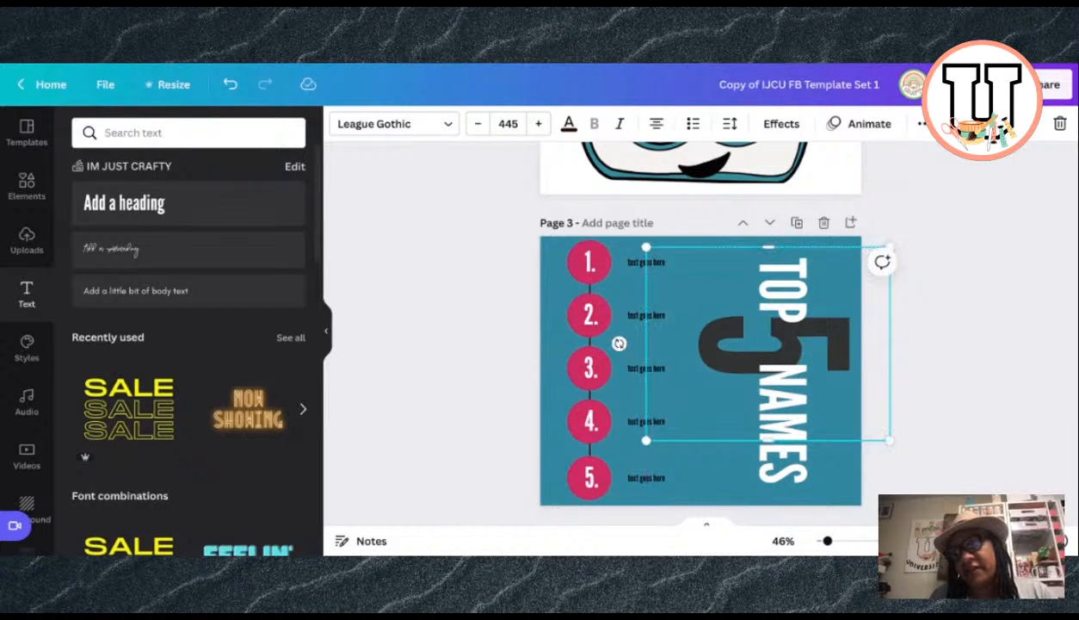
left_click(960, 356)
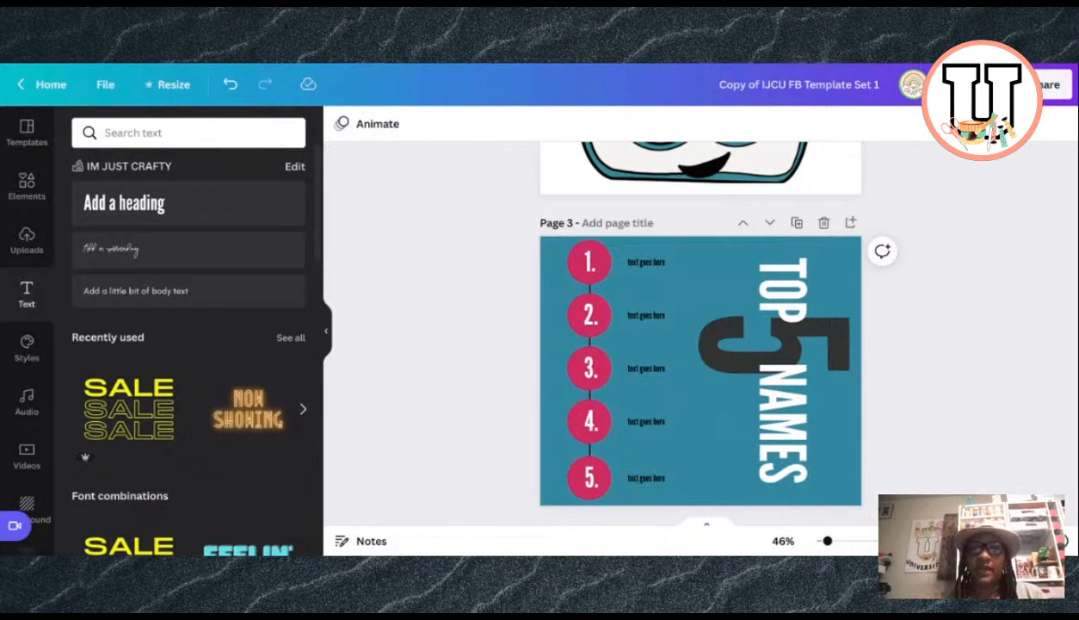
Step: Try to move the large 5 backward behind the placeholder text of list item 1
left_click(635, 264)
left_click(990, 207)
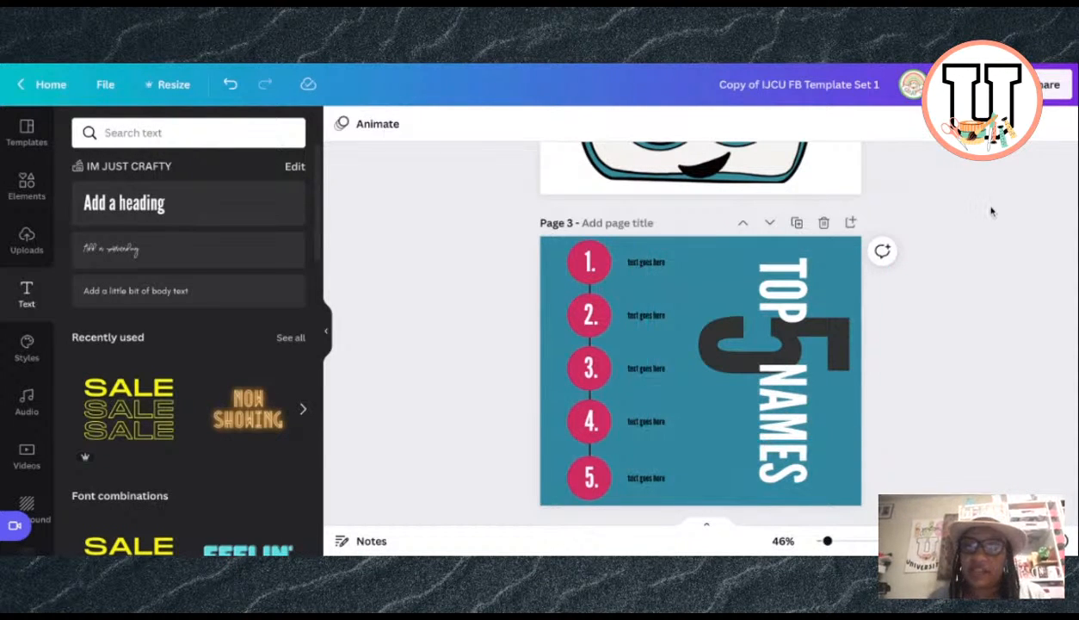
left_click(701, 289)
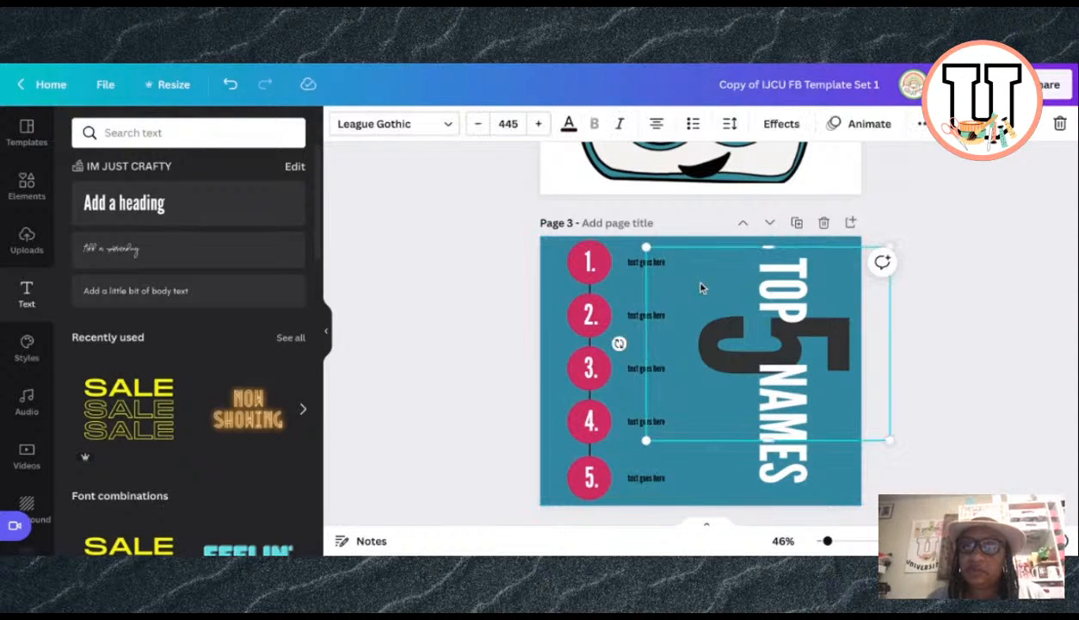
left_click(922, 123)
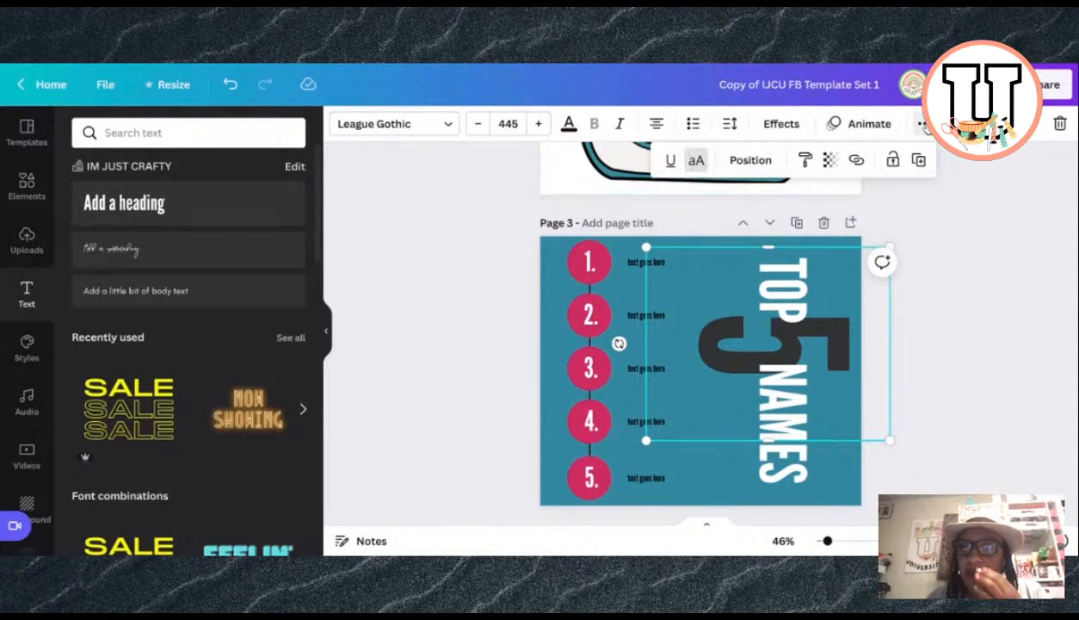
left_click(753, 162)
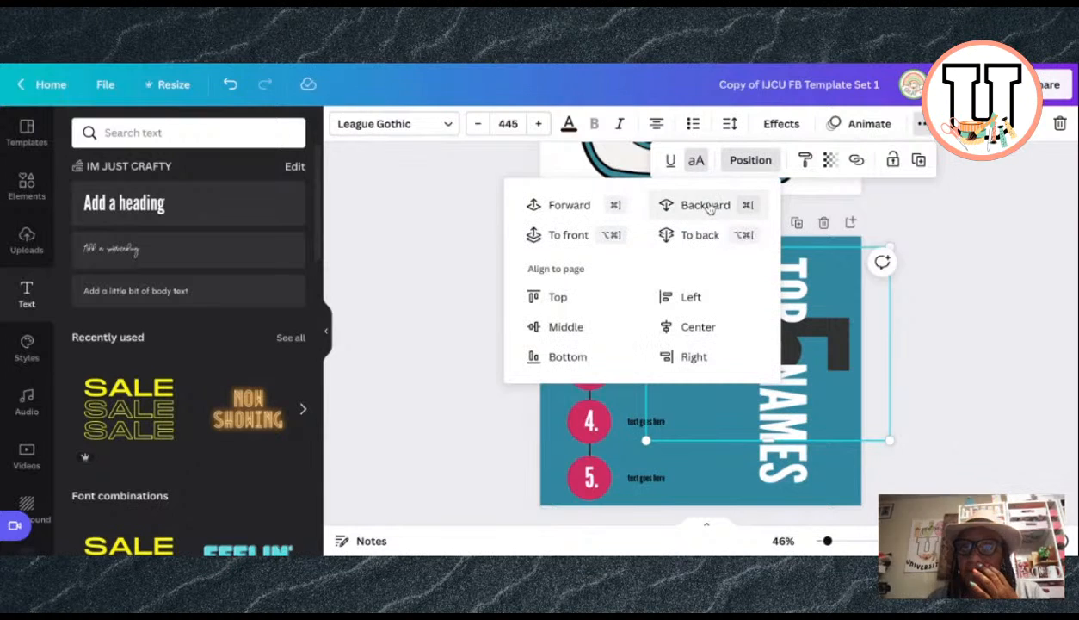
left_click(981, 241)
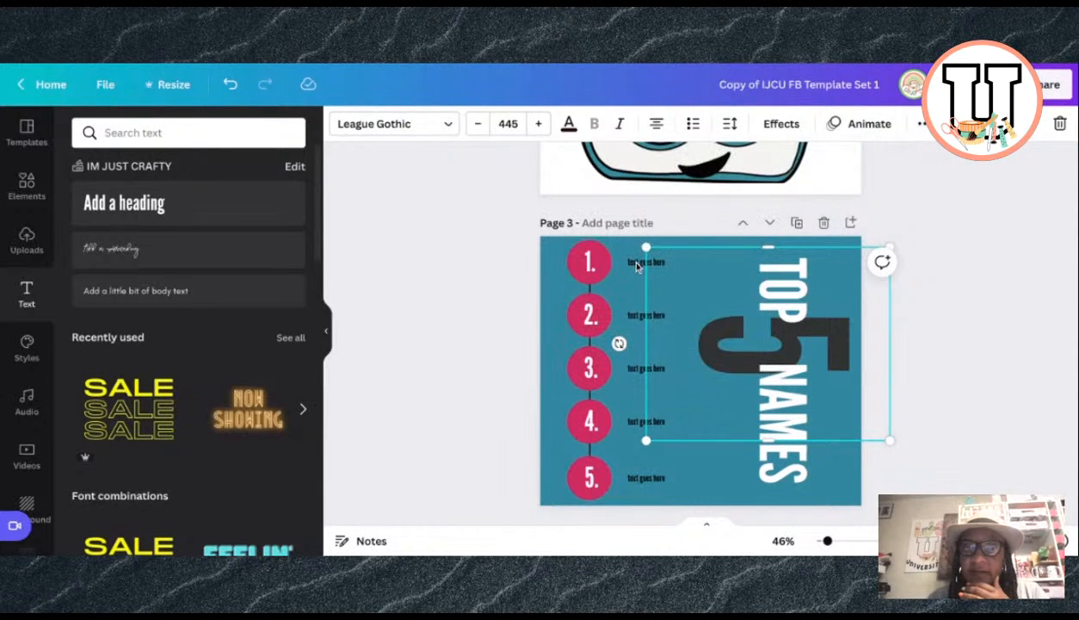
left_click(922, 123)
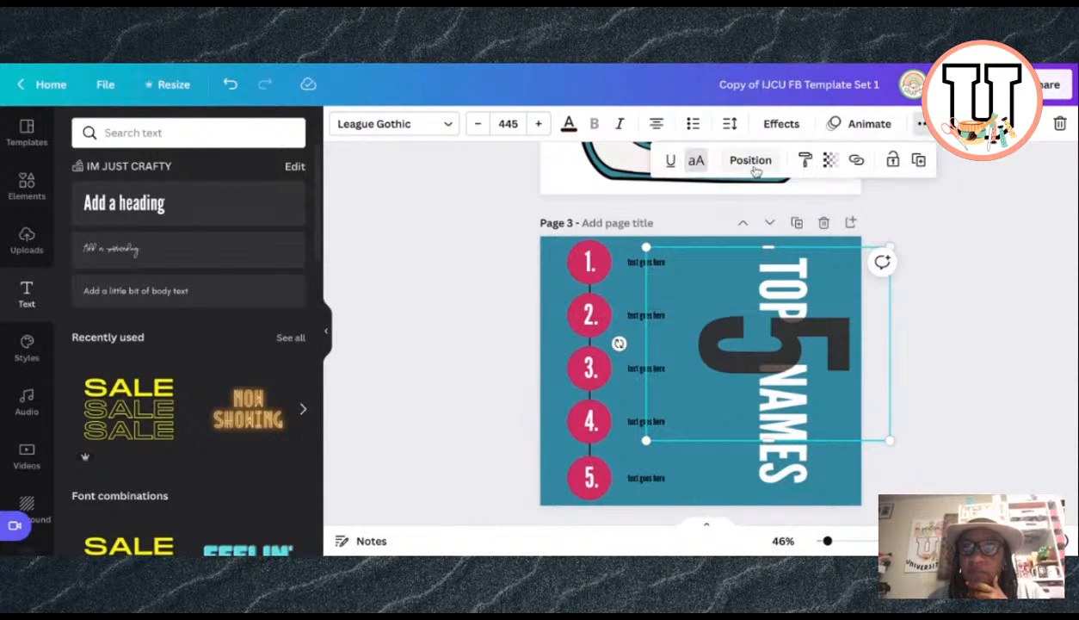
left_click(750, 160)
left_click(975, 240)
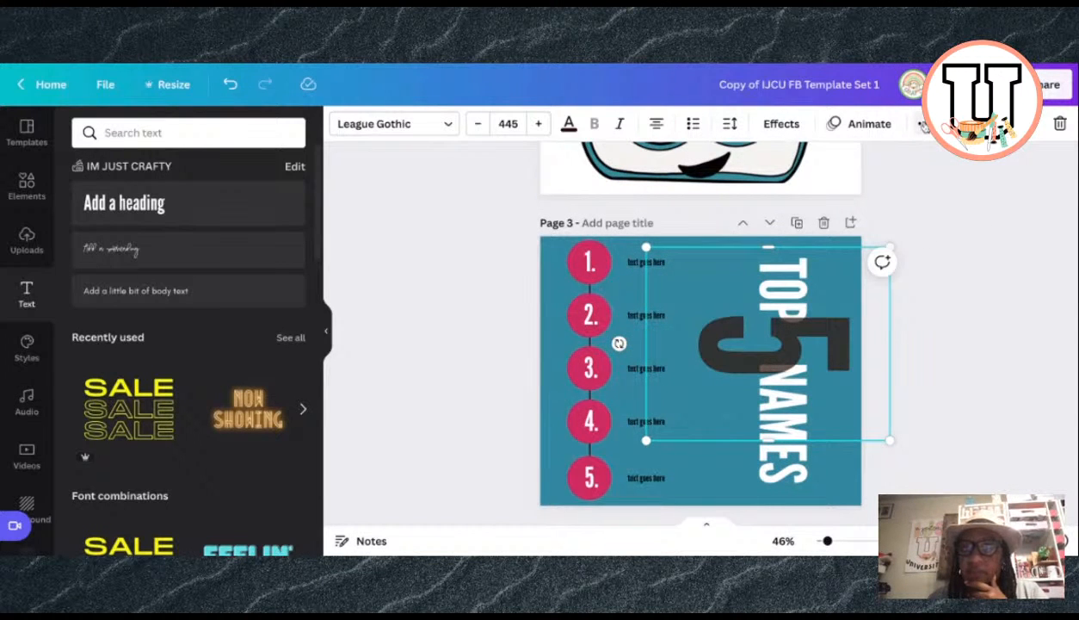
Step: Send the large 5 to the very back of page 3, behind all list placeholder texts
left_click(921, 123)
left_click(760, 165)
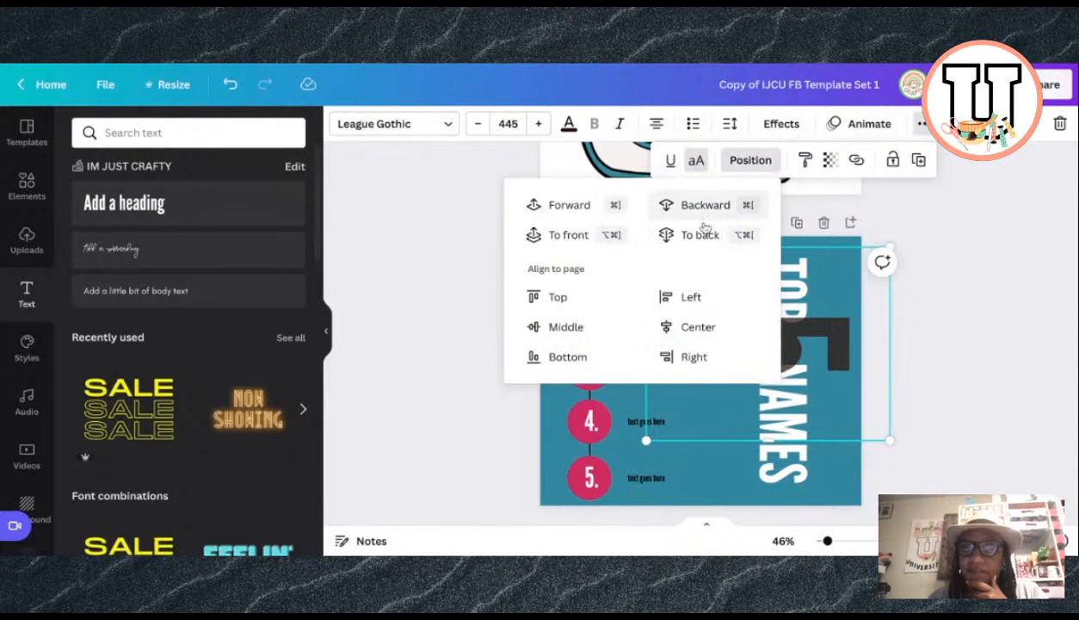
left_click(700, 234)
left_click(976, 235)
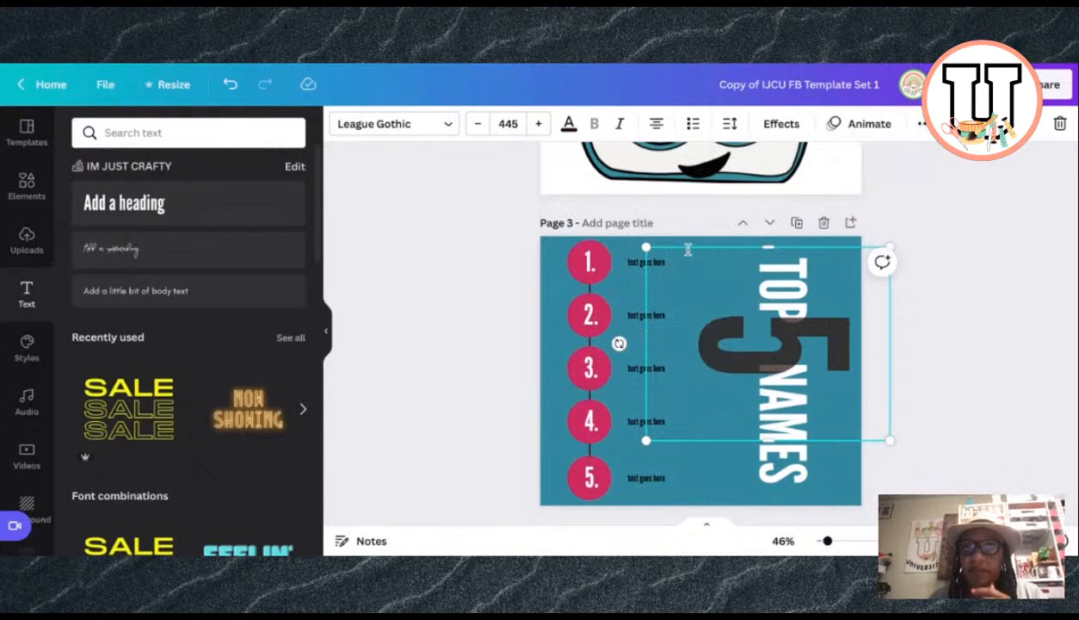
left_click(502, 272)
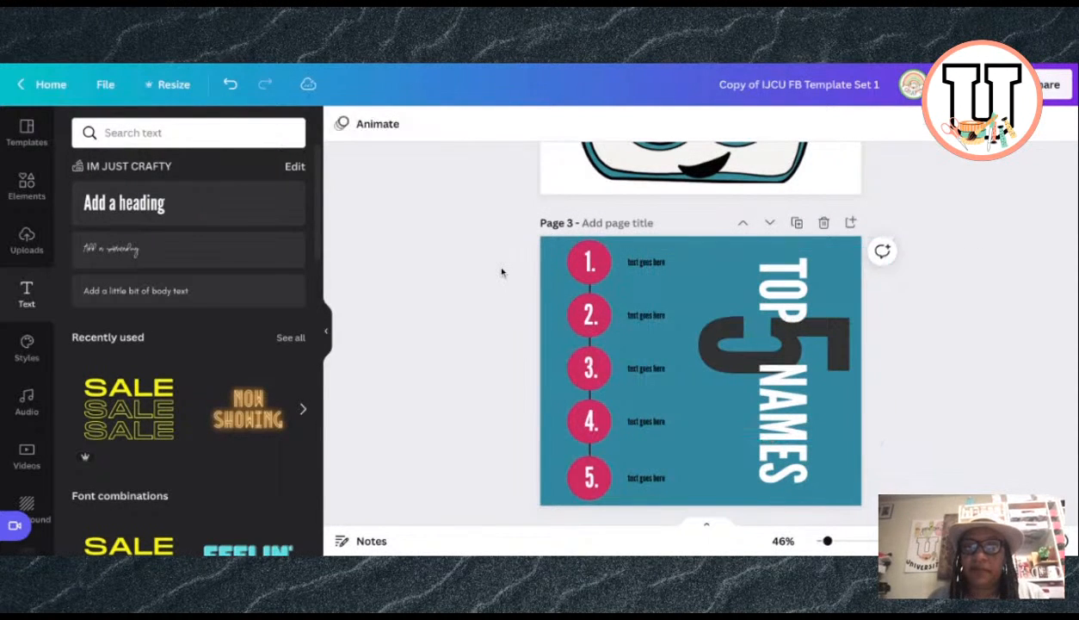
Step: Replace the "text goes here" placeholders of list items 1 and 2 with the first two names
left_click(641, 262)
left_click(639, 263)
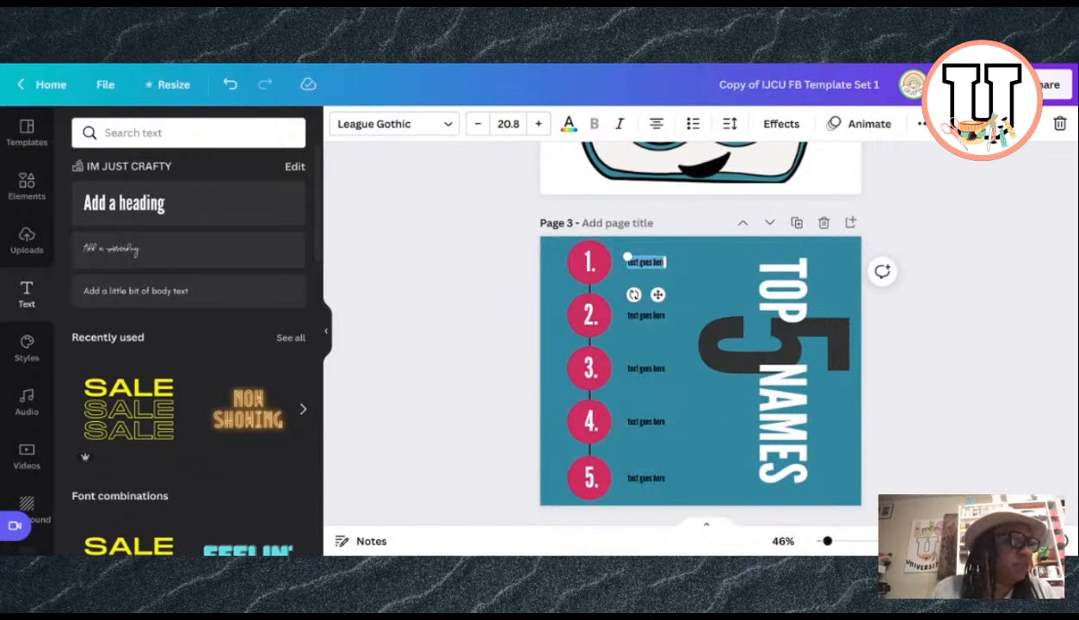
type("will")
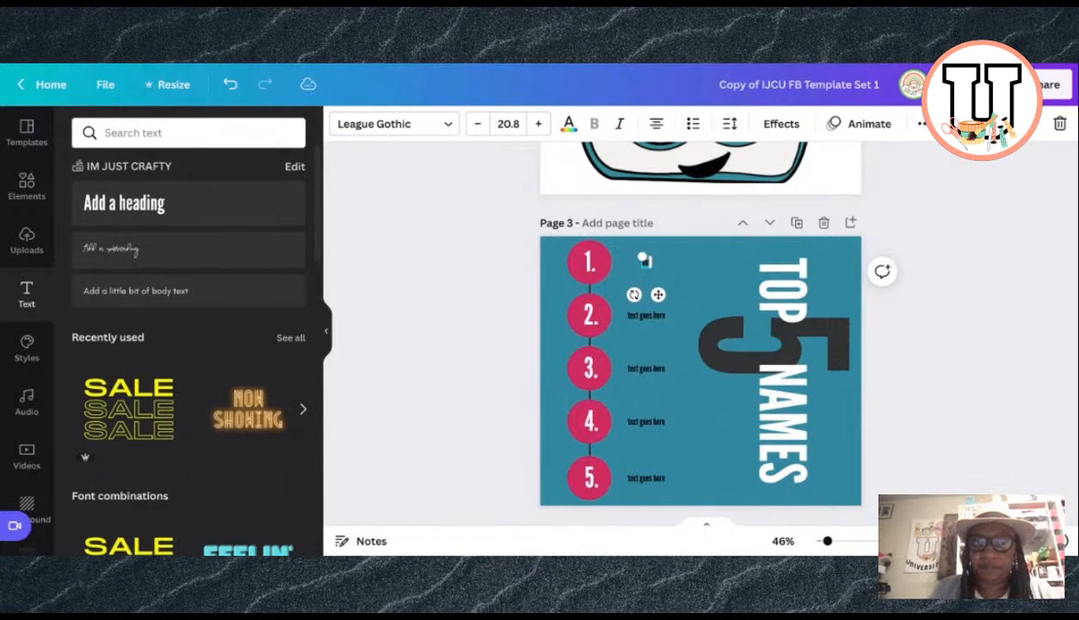
left_click(637, 316)
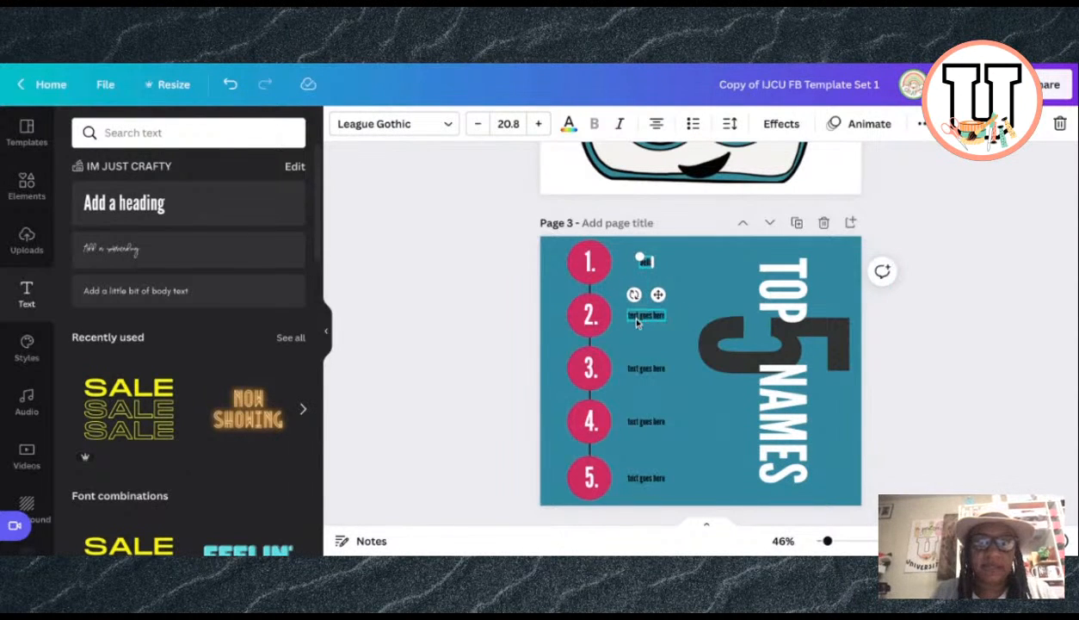
left_click(637, 318)
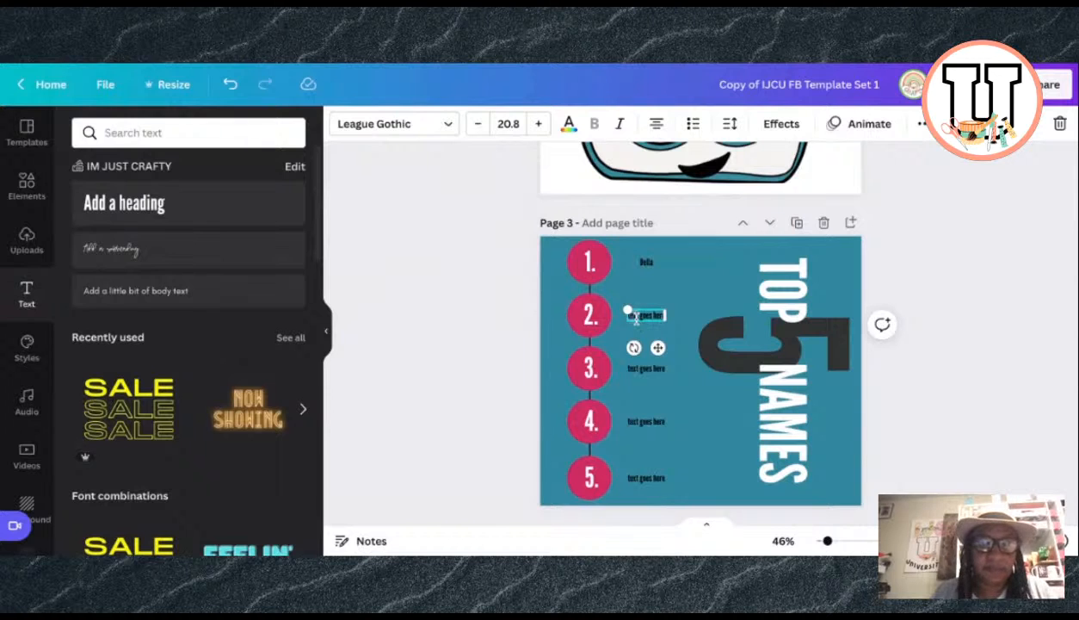
type("Scoo")
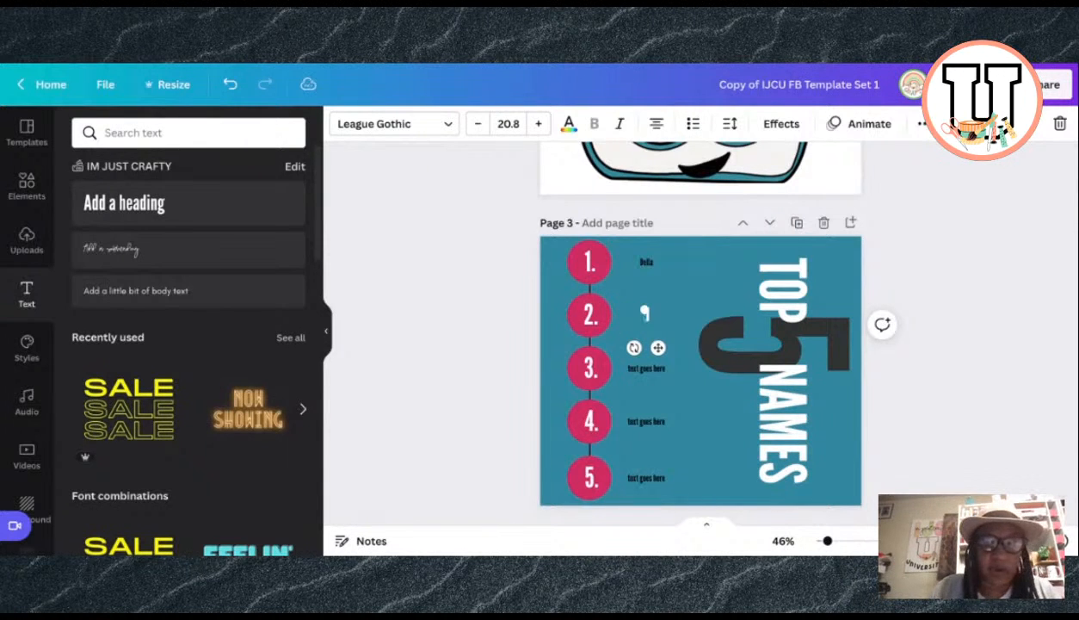
Step: Replace the "text goes here" placeholder of list item 3 with the third name
left_click(635, 369)
left_click(634, 369)
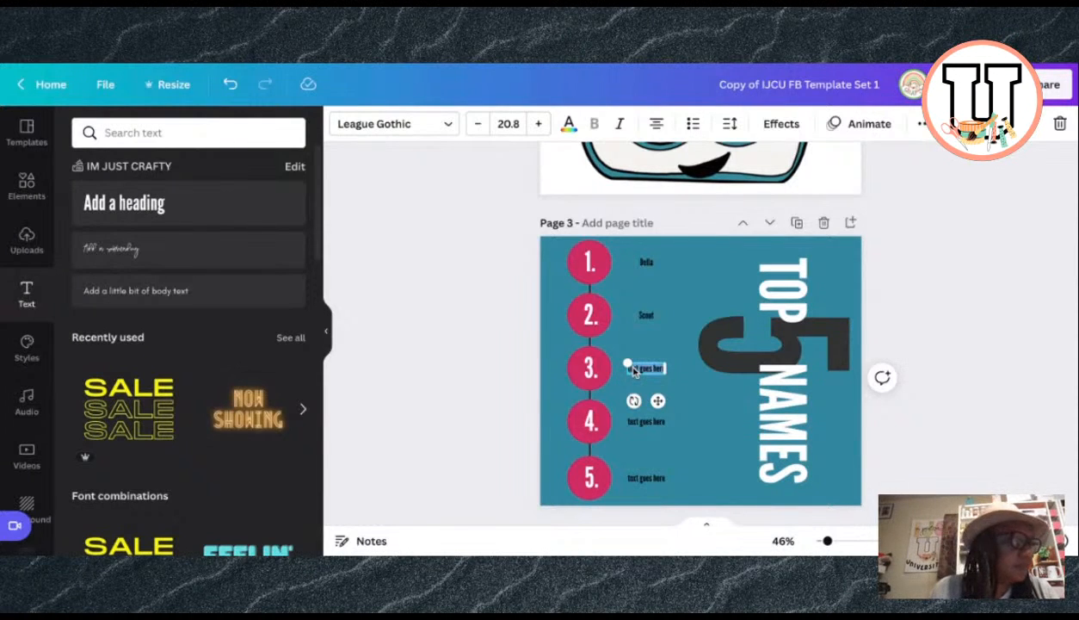
type("Al")
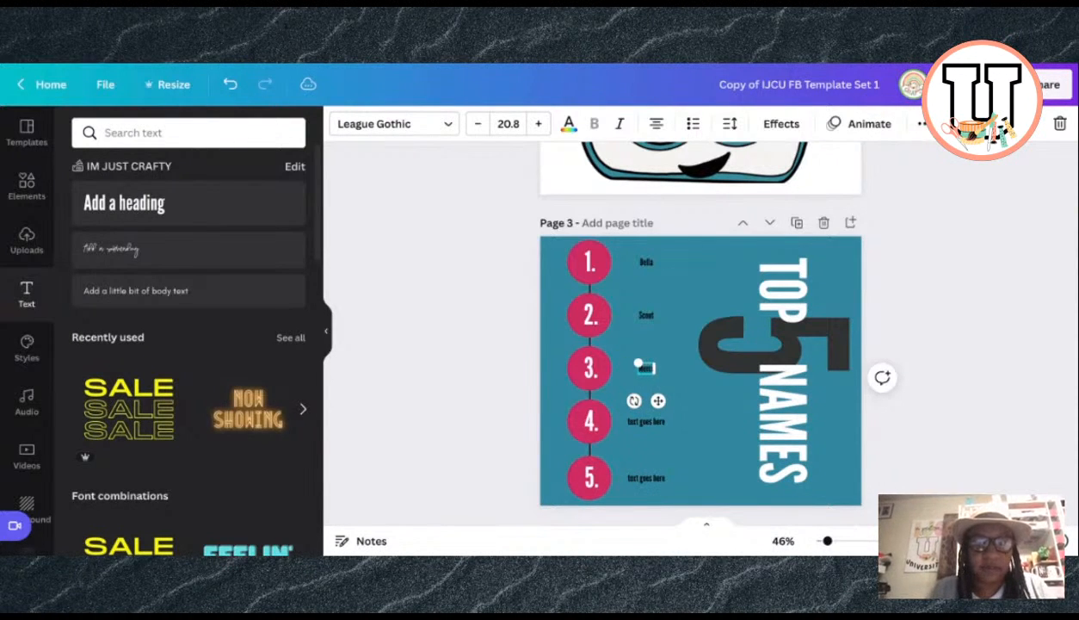
type("rcede")
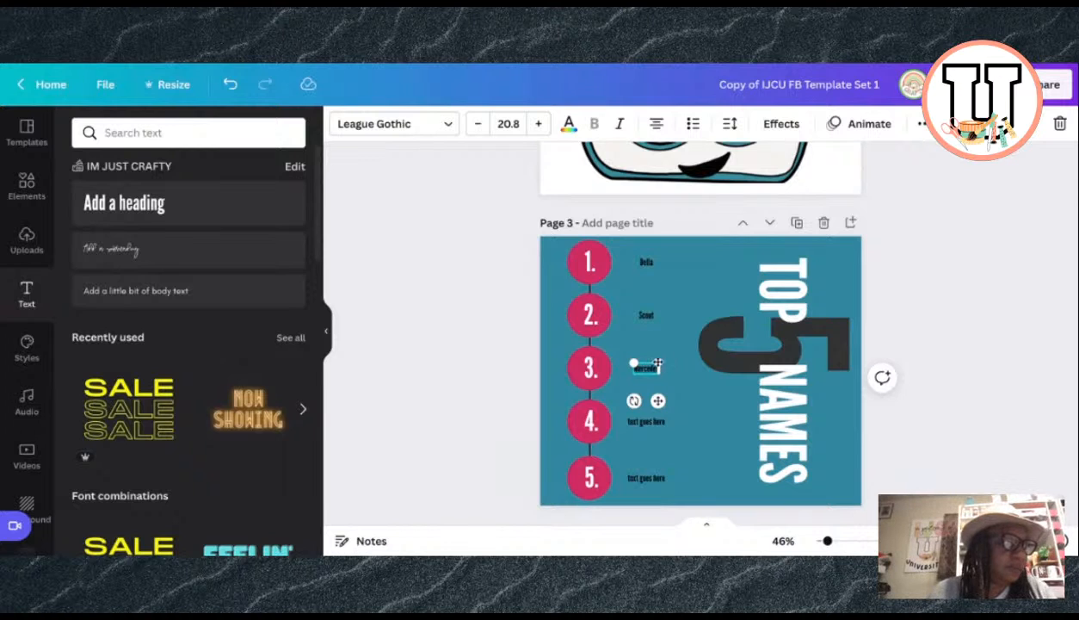
type("s")
Step: Replace the "text goes here" placeholders of list items 4 and 5 with the last two names
left_click(635, 422)
left_click(635, 422)
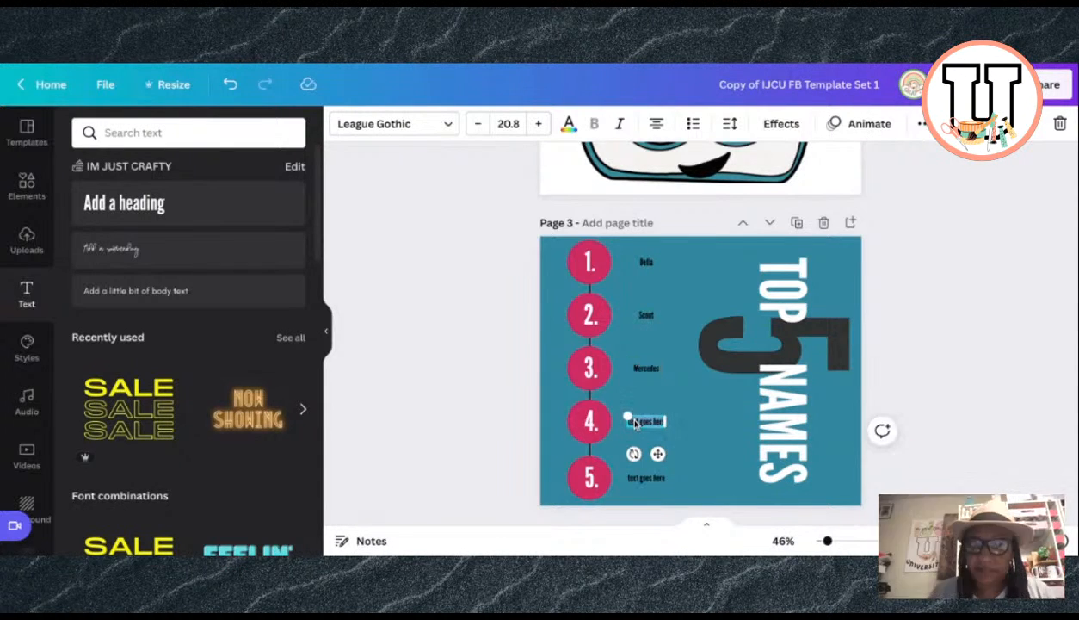
type("Grace")
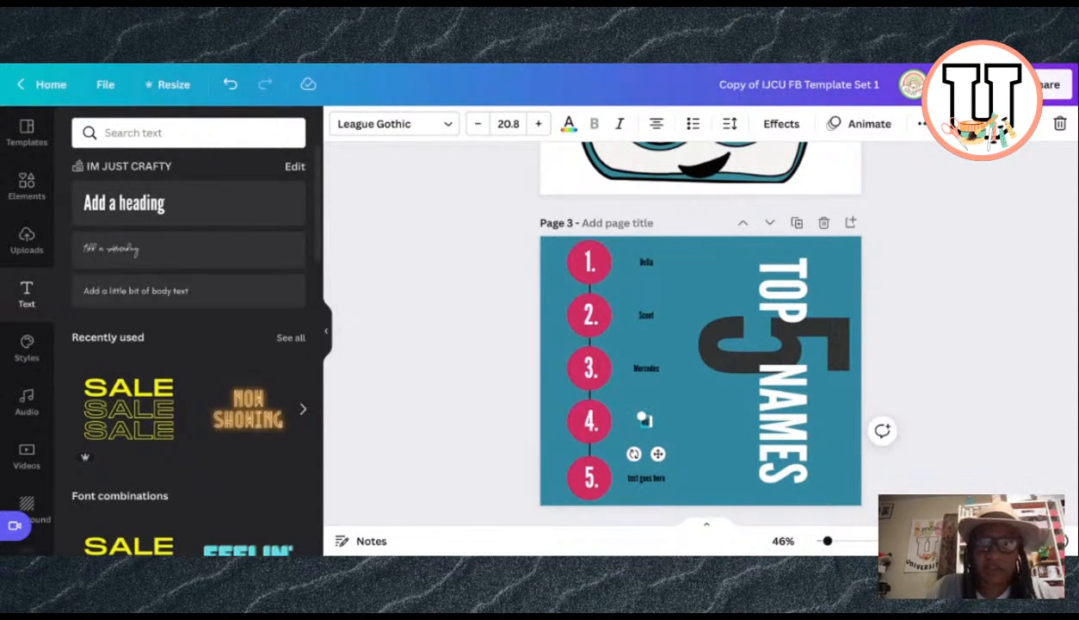
left_click(646, 479)
left_click(647, 480)
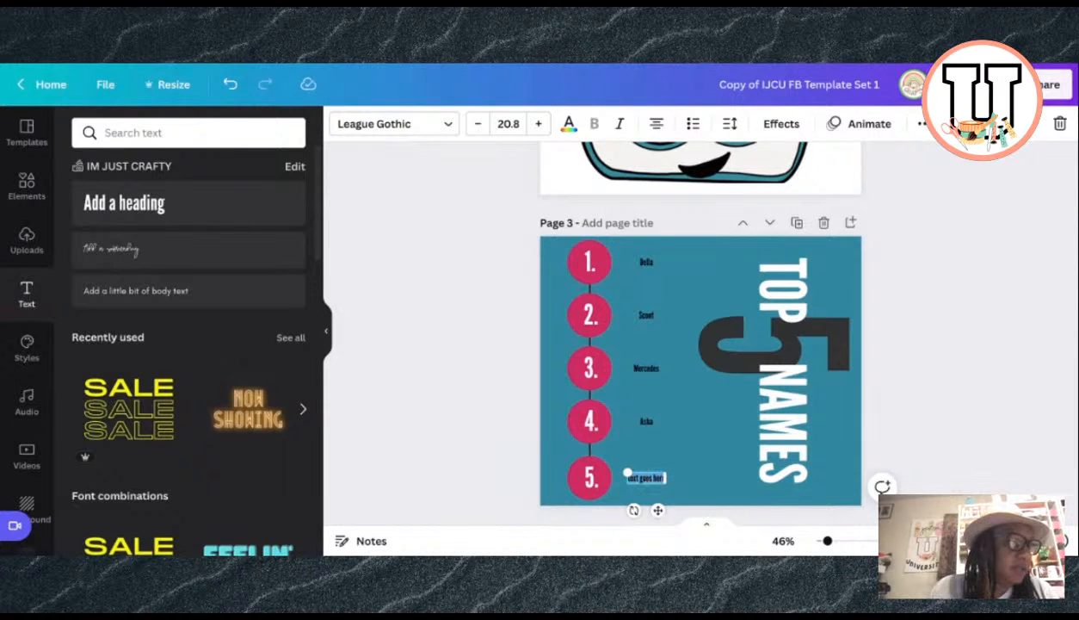
type("Gorian")
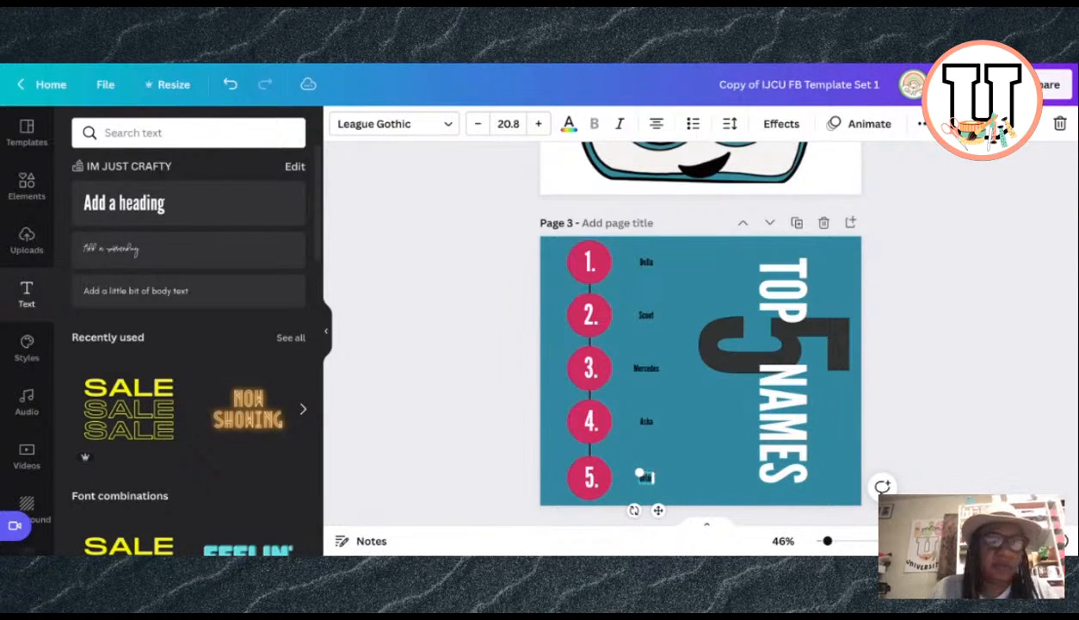
Step: Enlarge the first list name to a font size of about 89.3 and the second name to about 59.4
double_click(641, 259)
mouse_move(643, 258)
left_mouse_down()
mouse_move(673, 278)
mouse_move(656, 272)
left_mouse_up()
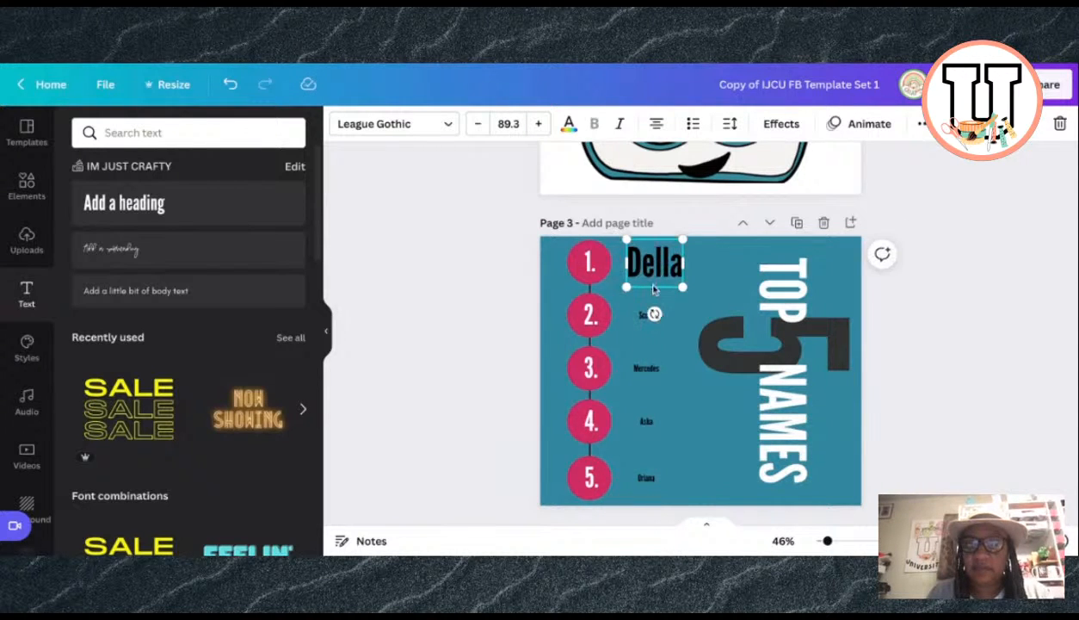
left_click(643, 318)
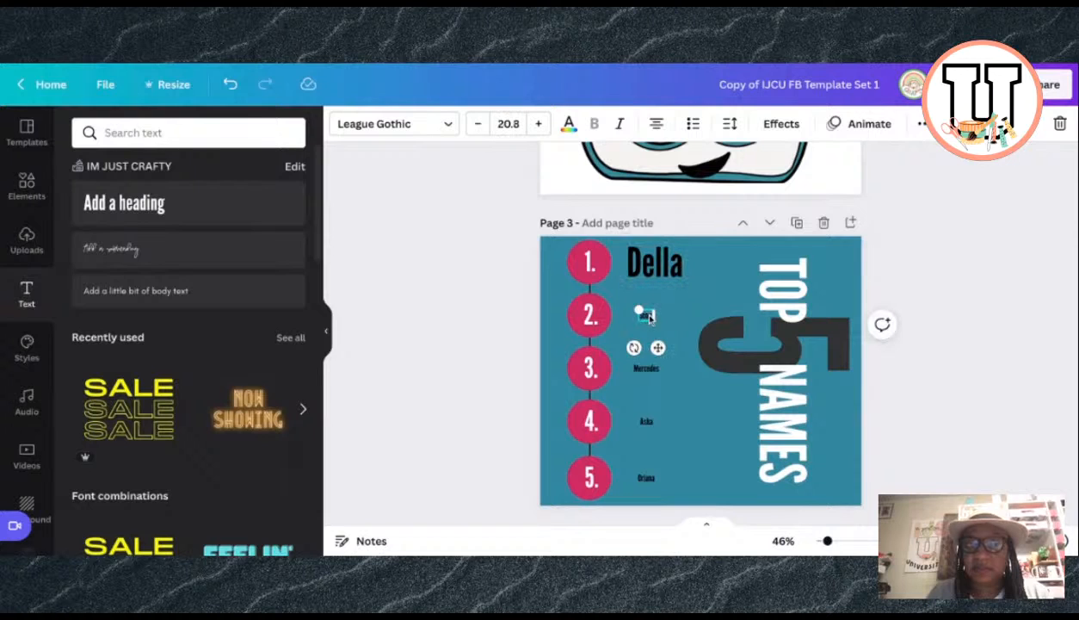
left_click_drag(639, 308, 611, 289)
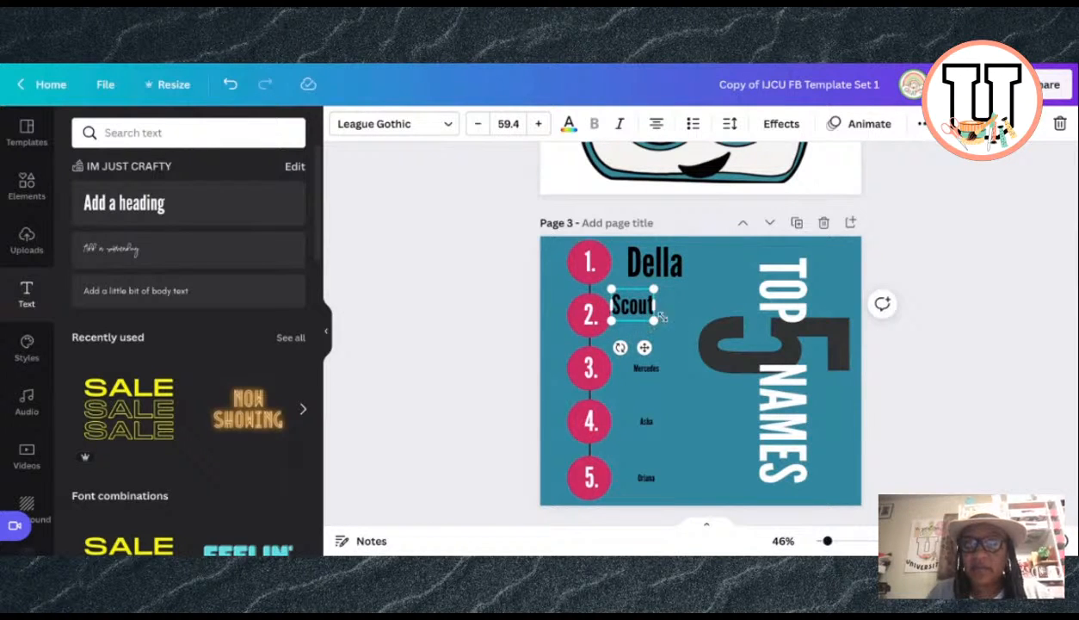
Step: Delete the enlarged name text beside number 2 on page 3
left_click(494, 305)
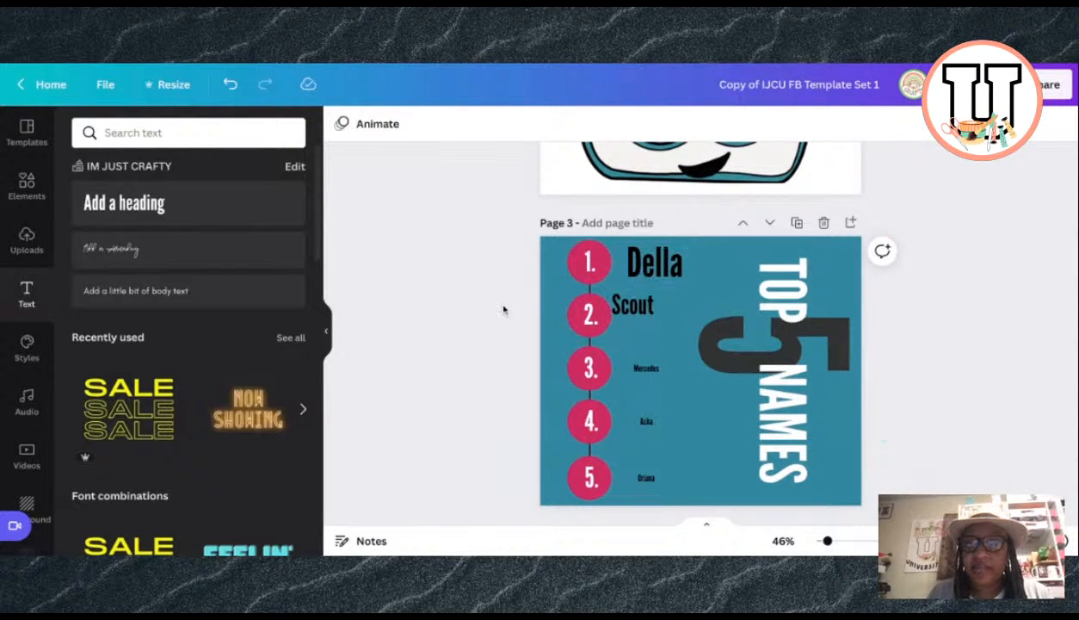
left_click(634, 314)
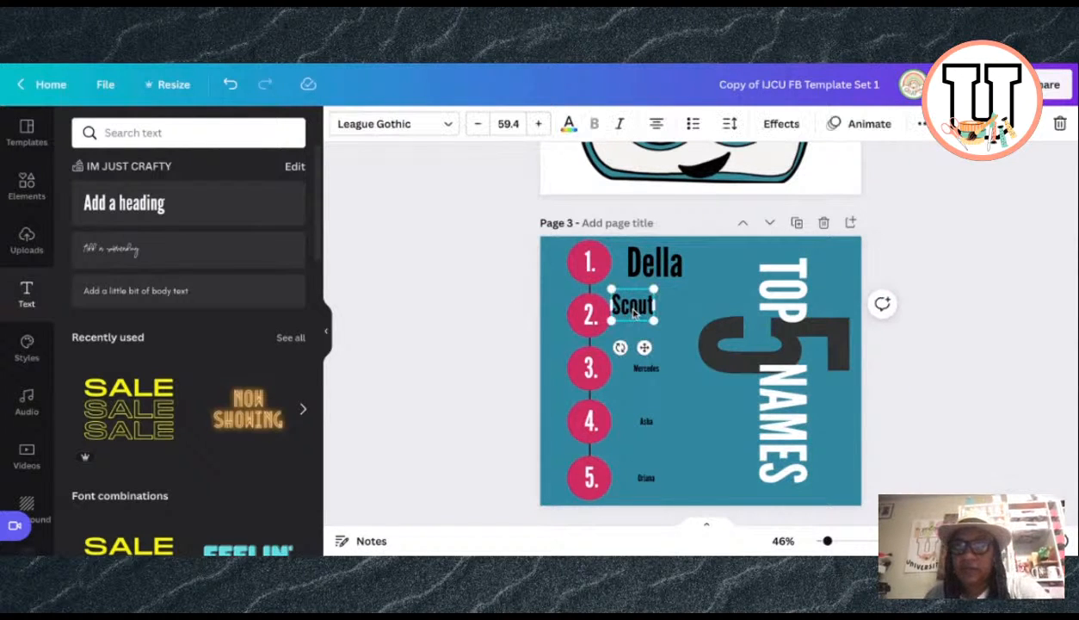
key("Delete")
Step: Shift the first name slightly toward its number circle and set its font to Summer Baby Regular
left_click(652, 269)
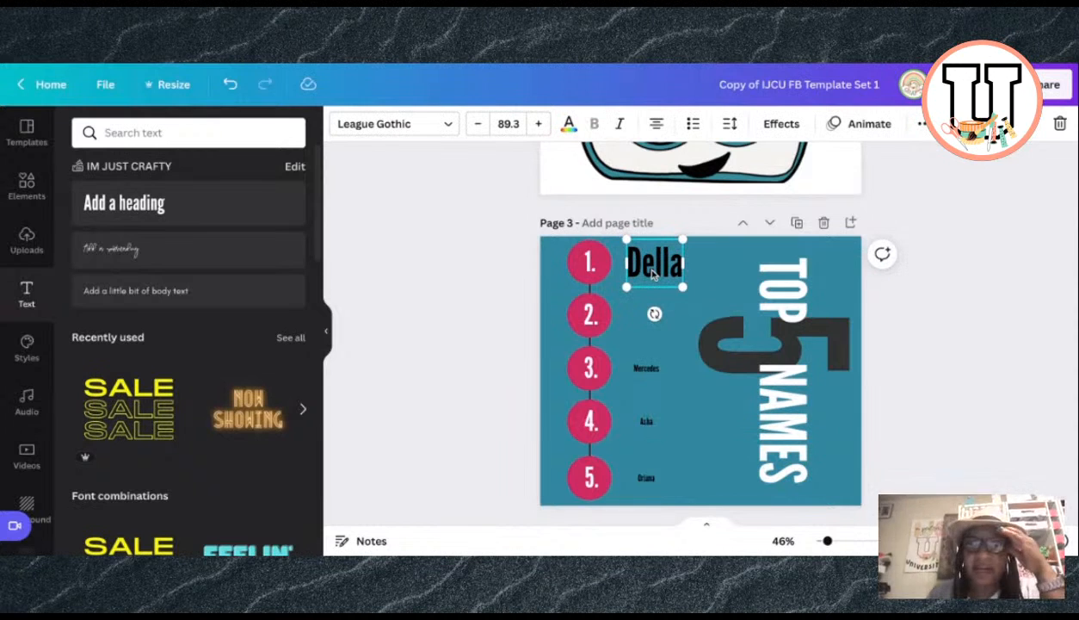
left_click_drag(652, 273, 644, 273)
left_click(455, 123)
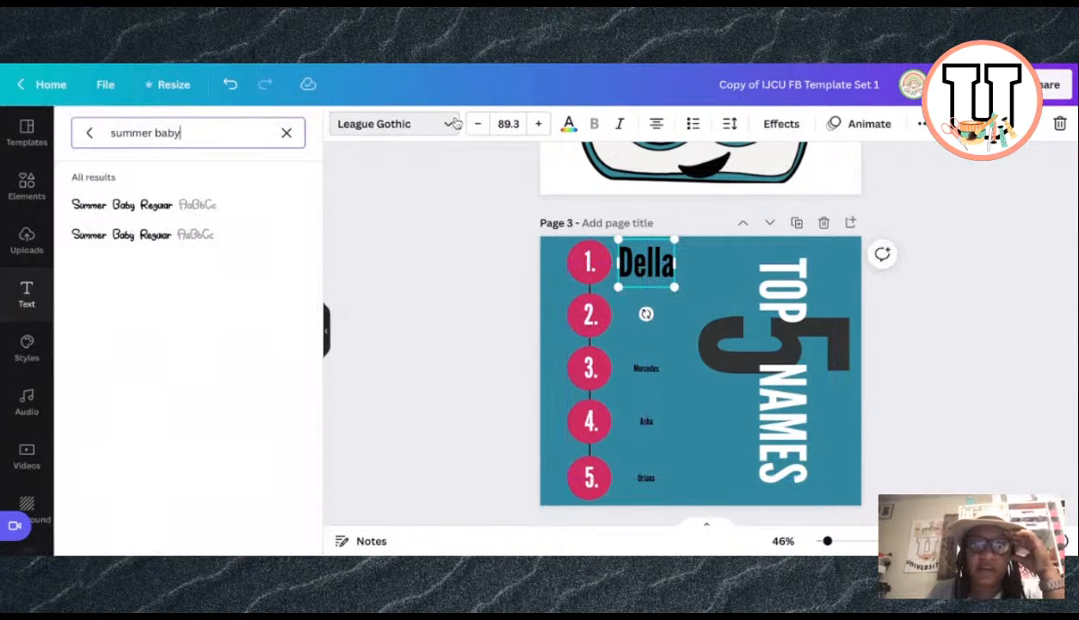
left_click(238, 200)
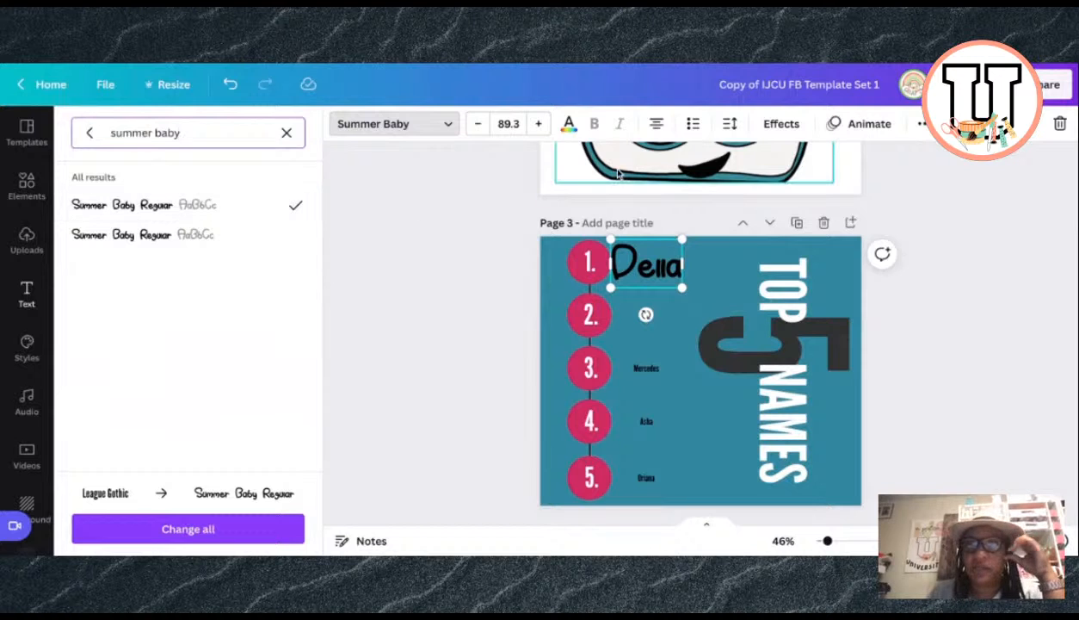
Step: Recolor the first name with the custom brown color #A4845B
left_click(569, 125)
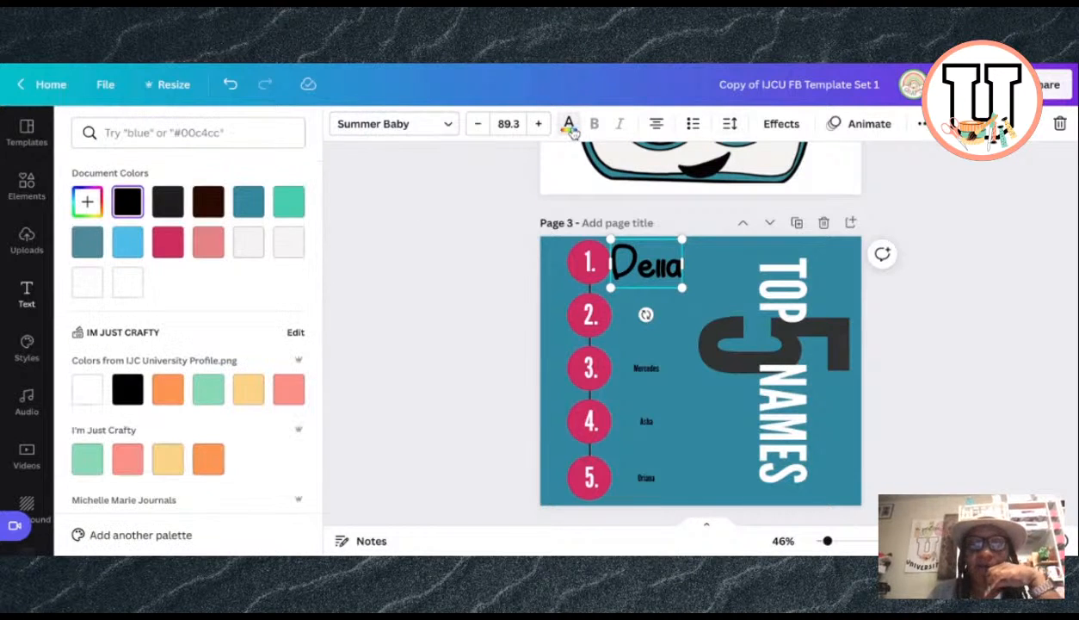
left_click(288, 243)
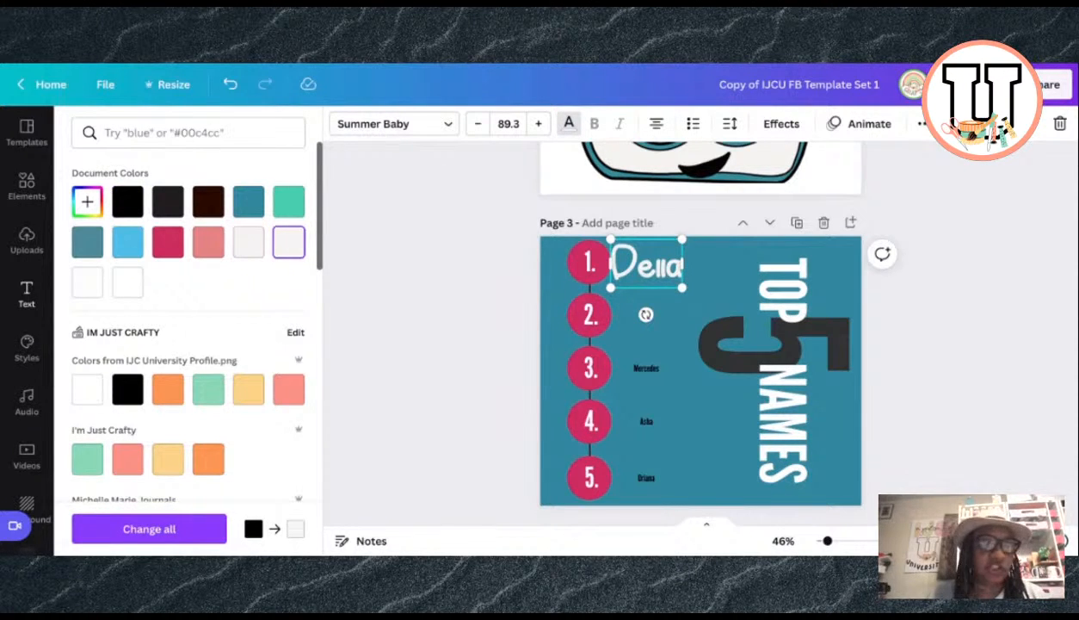
left_click(87, 201)
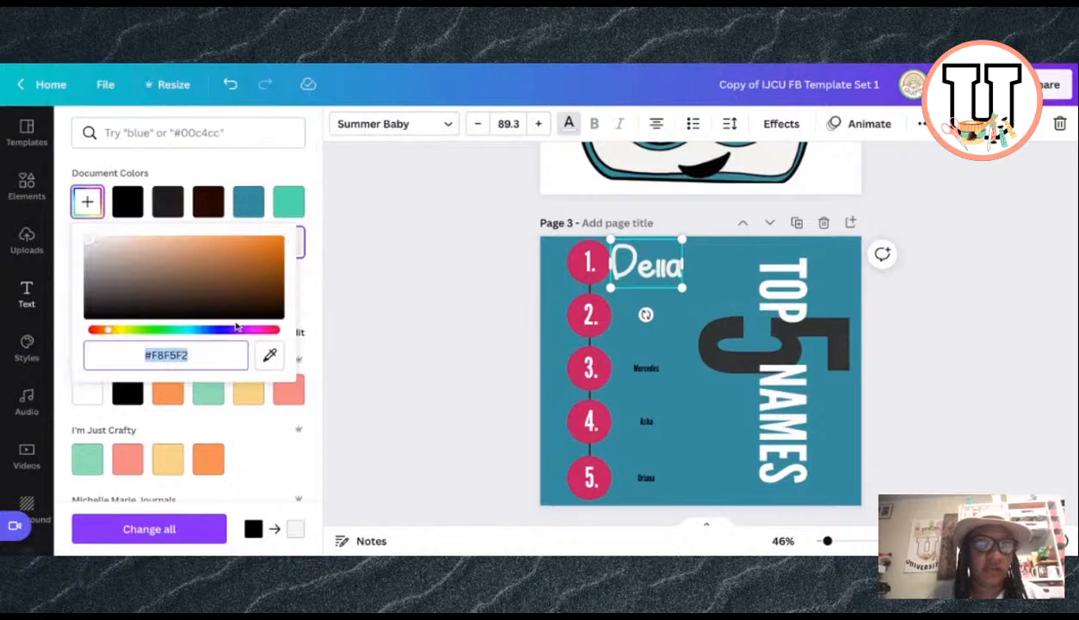
type("#A")
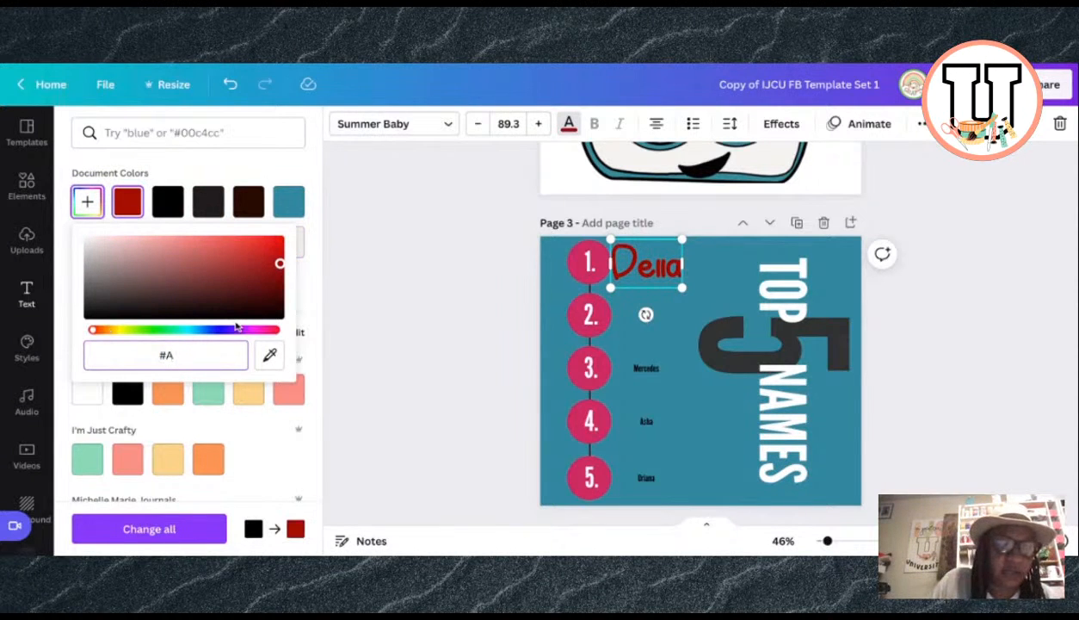
type("48")
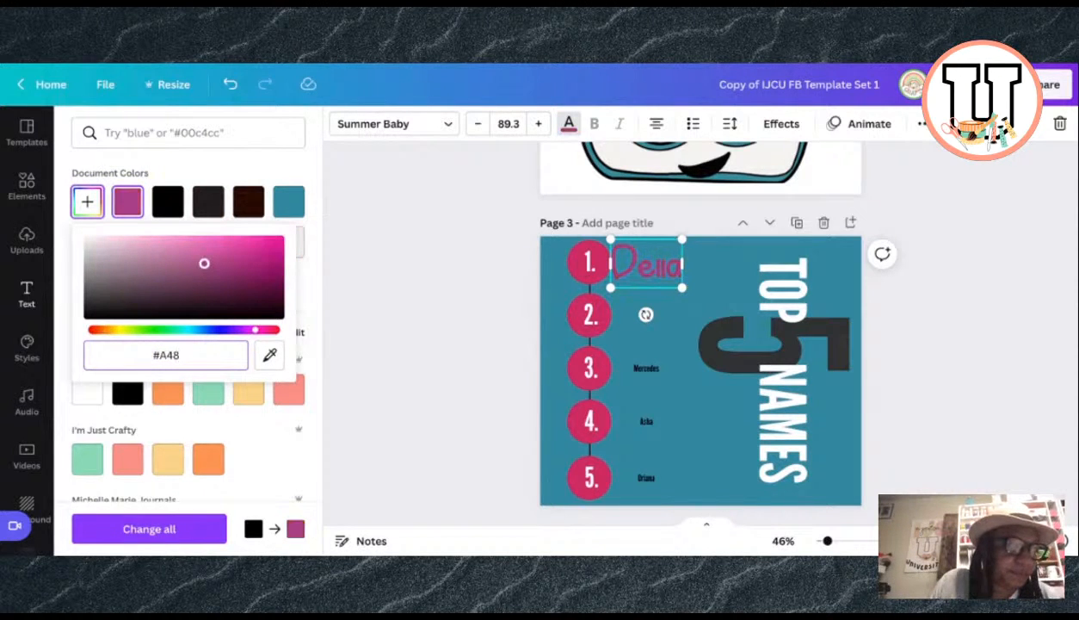
type("4")
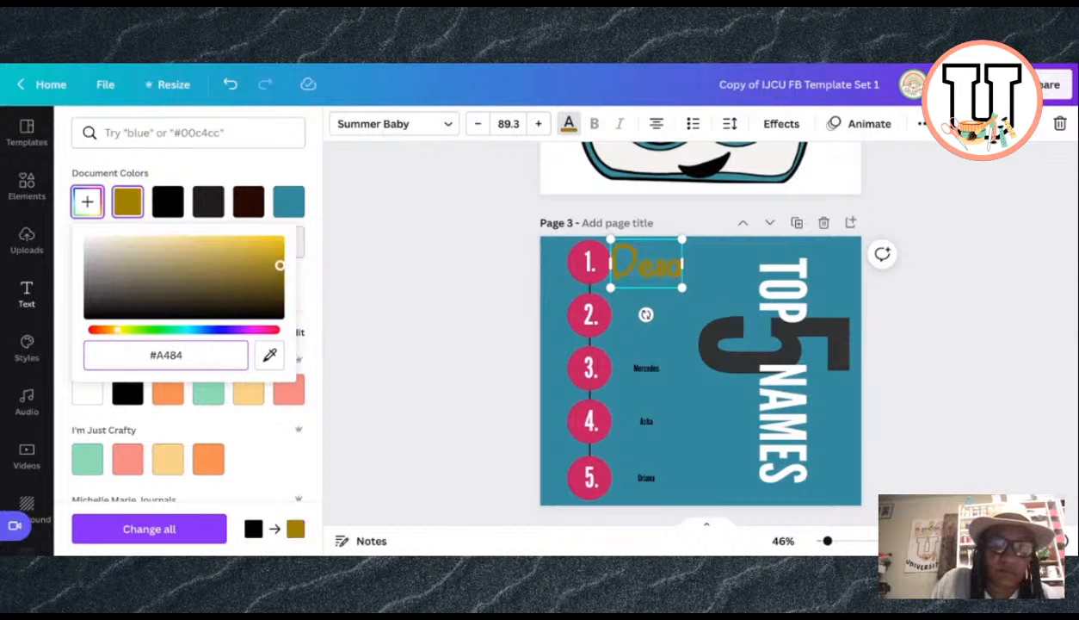
type("5B")
key("Return")
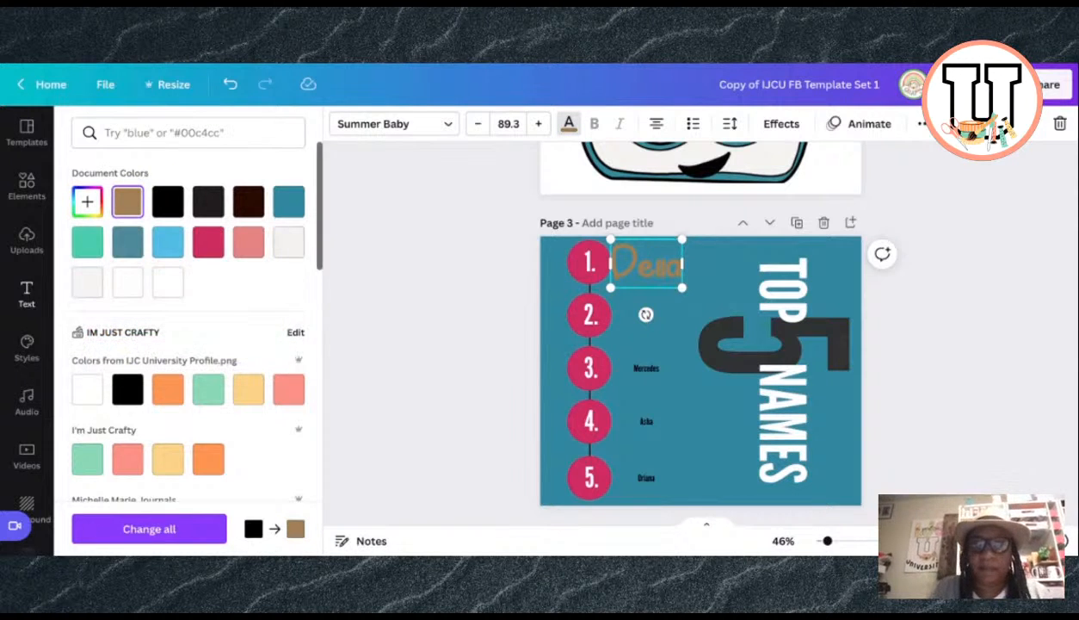
Step: Move the first name slightly away from the number 1 circle so the two do not touch
mouse_move(639, 263)
left_mouse_down()
mouse_move(657, 266)
mouse_move(634, 260)
left_mouse_up()
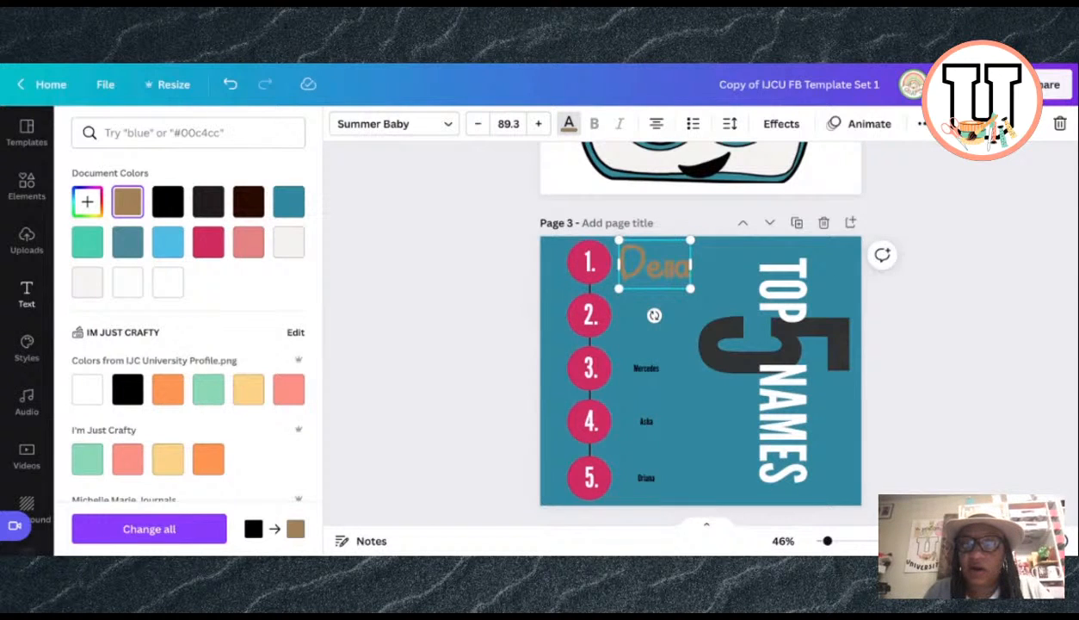
left_click(549, 351)
left_click(555, 353)
left_click(464, 355)
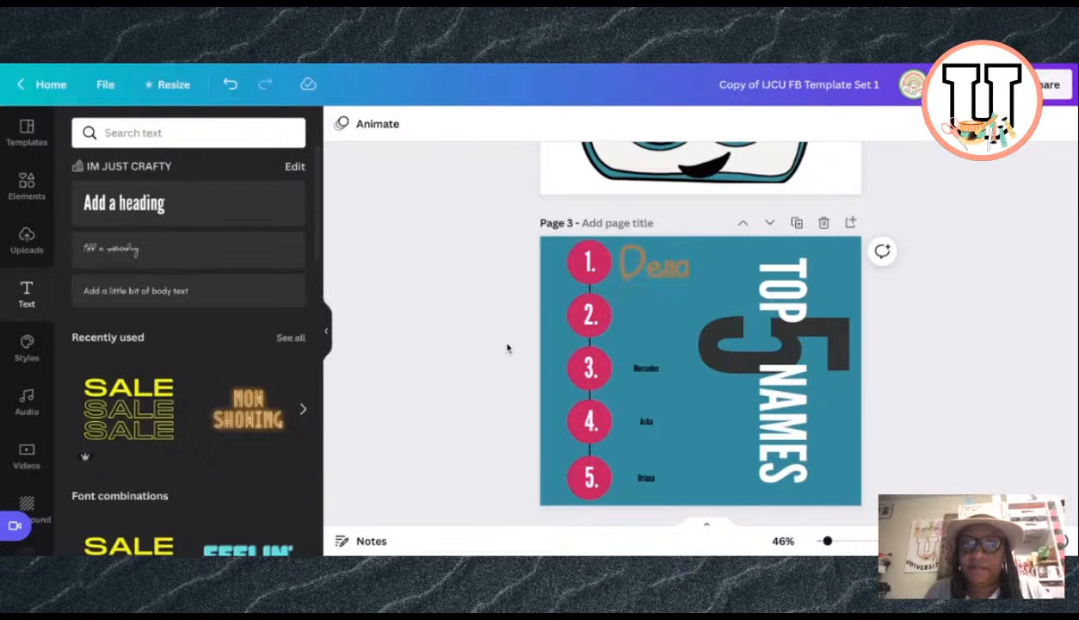
left_click(553, 353)
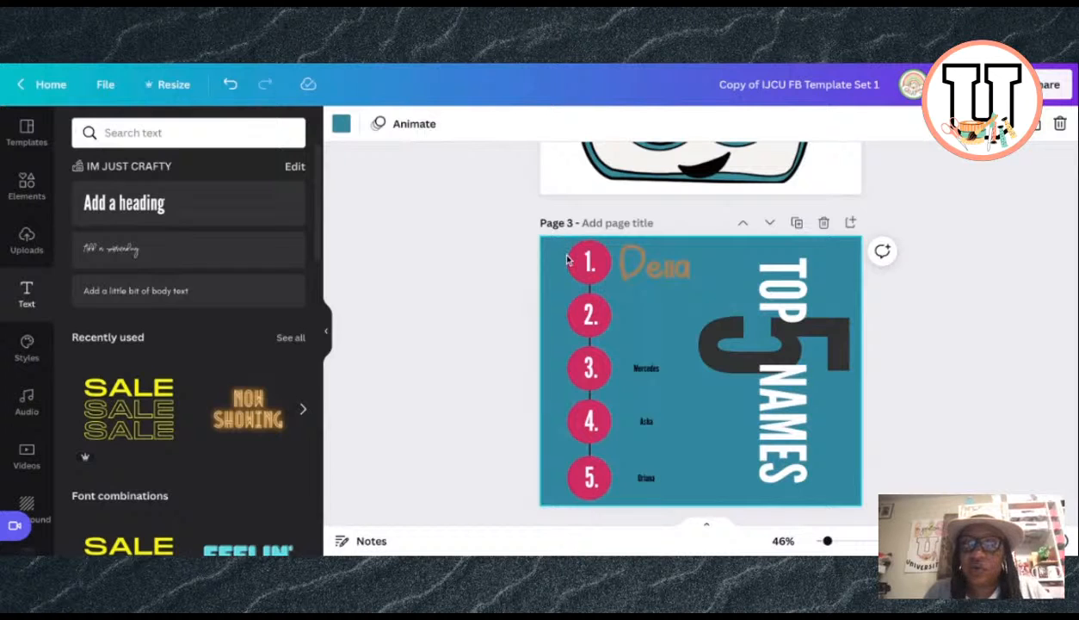
Step: Apply the Shadow text effect to the first name with black as the shadow color
left_click(638, 266)
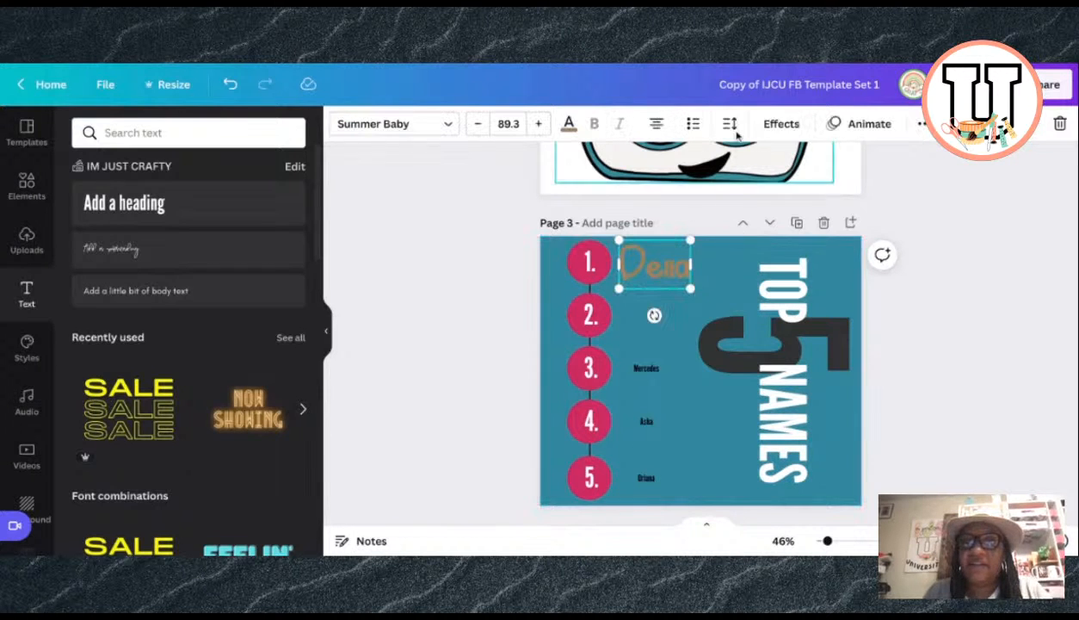
left_click(777, 128)
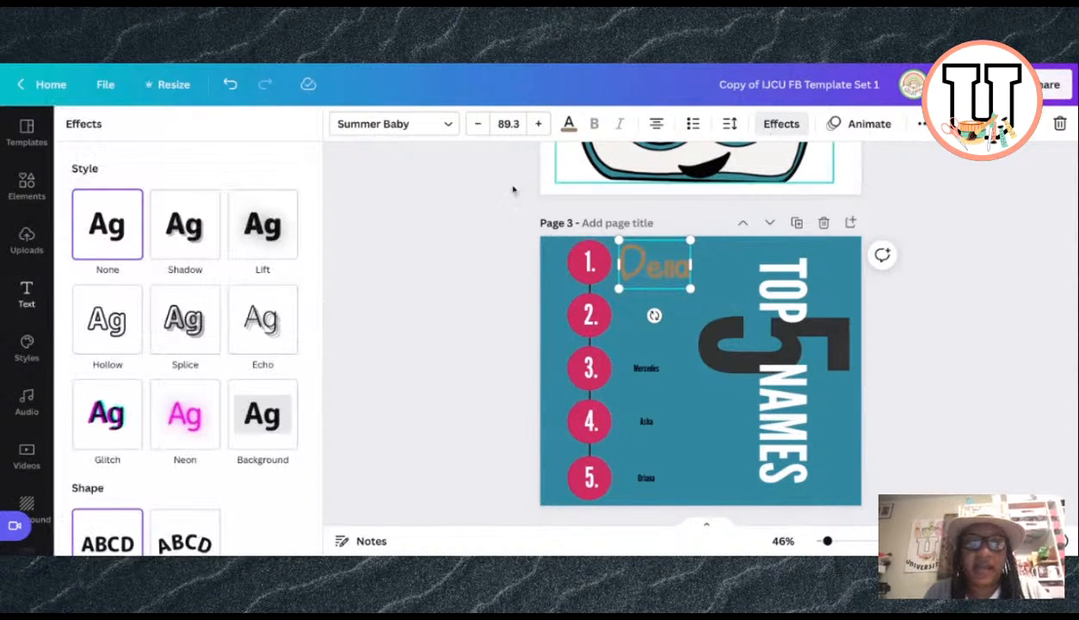
left_click(185, 228)
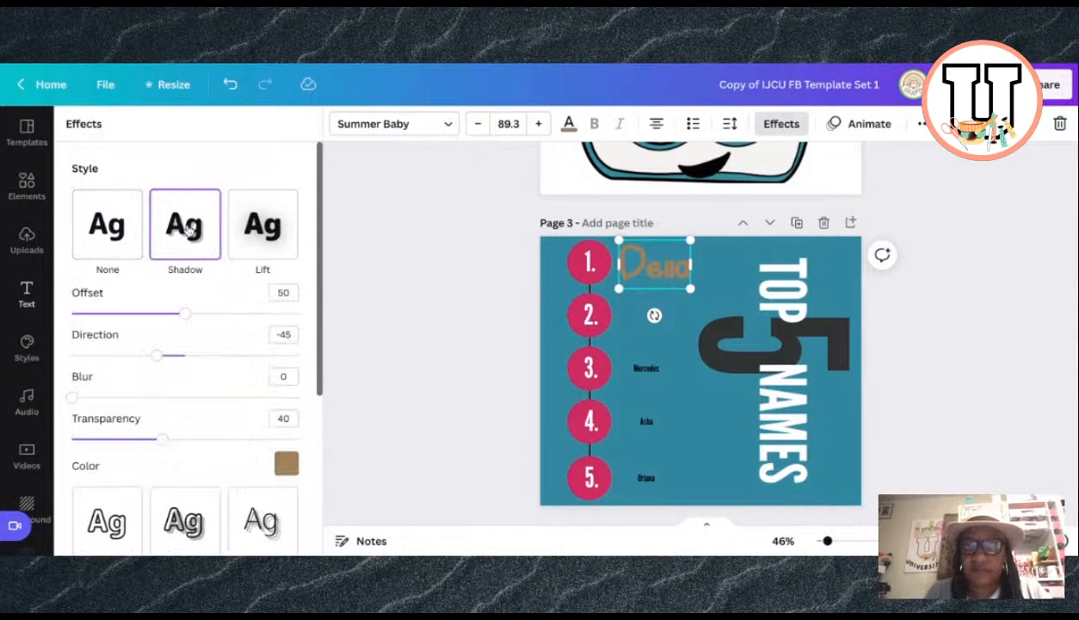
left_click(286, 463)
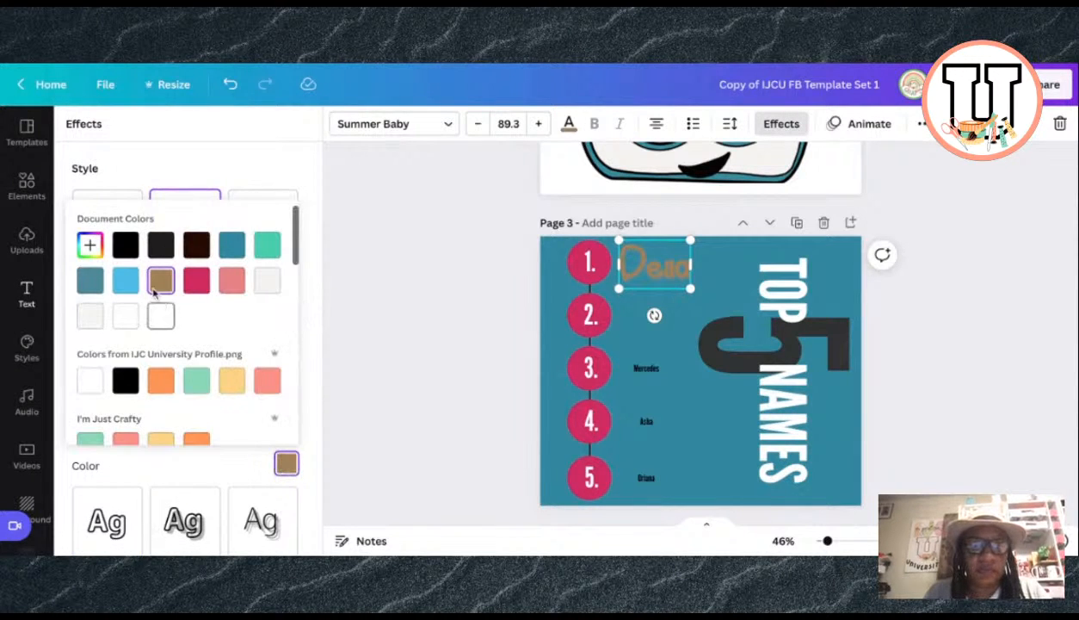
left_click(124, 378)
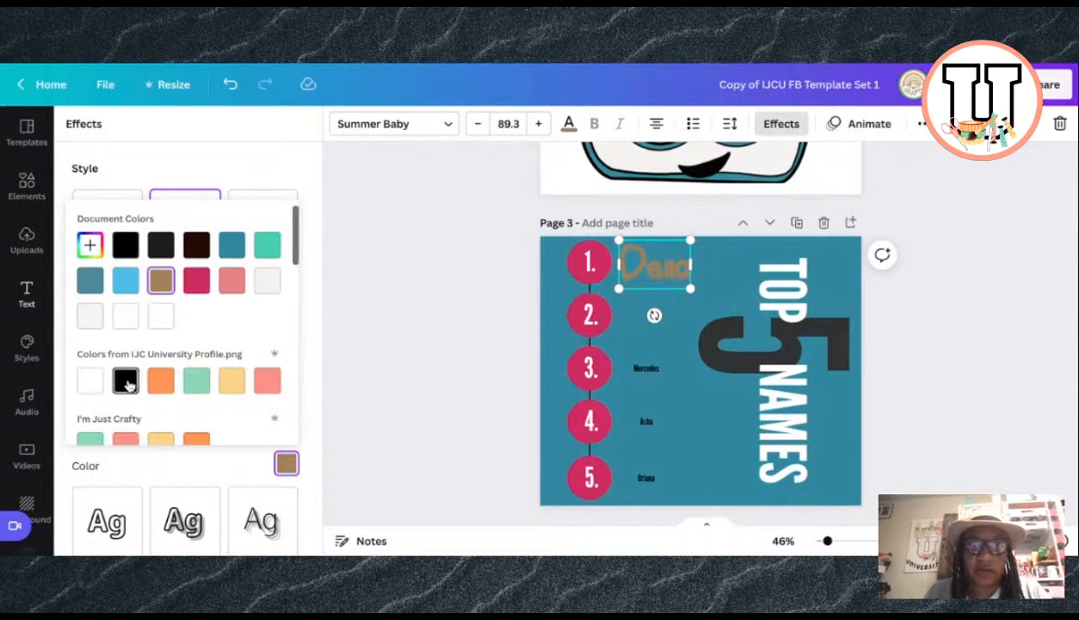
left_click(404, 323)
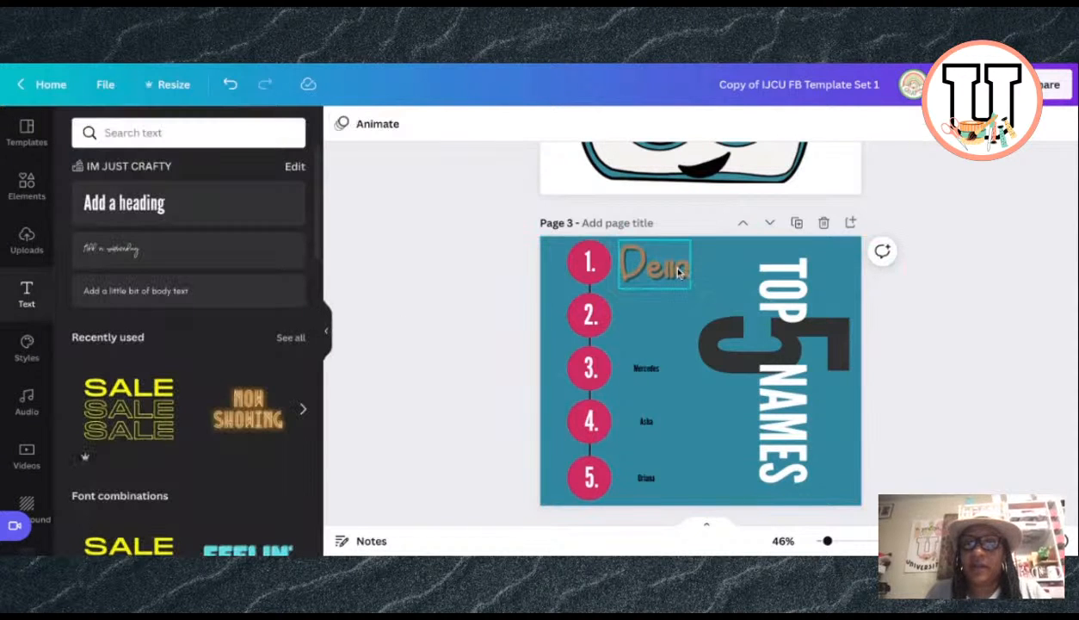
Step: Delete the small unstyled name texts beside numbers 3, 4 and 5
left_click(679, 272)
left_click(645, 368)
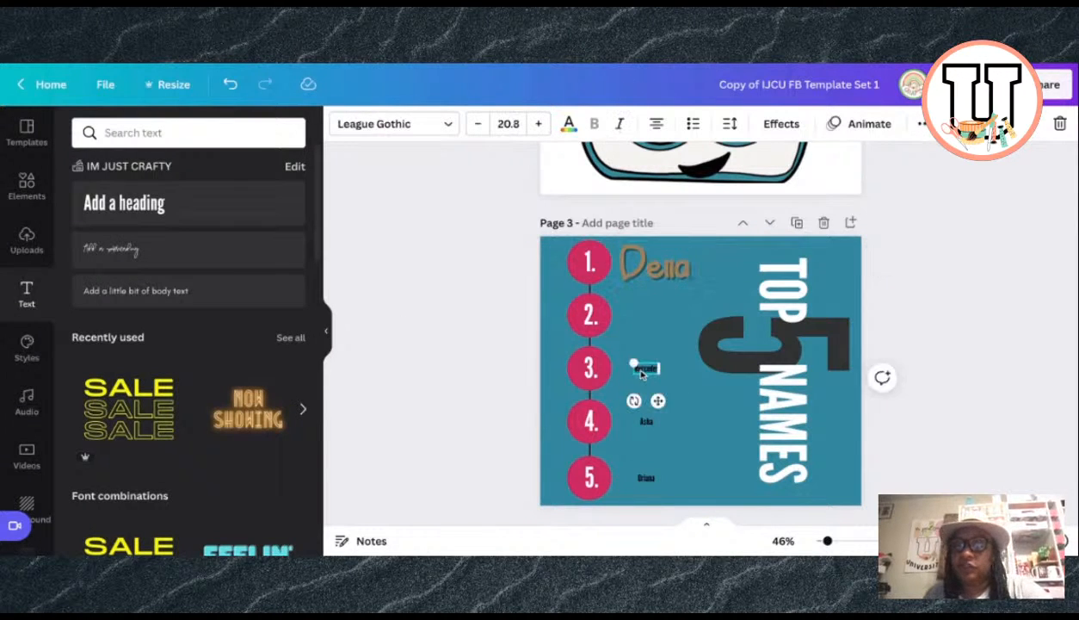
key("Delete")
left_click(645, 422)
key("Delete")
left_click(644, 475)
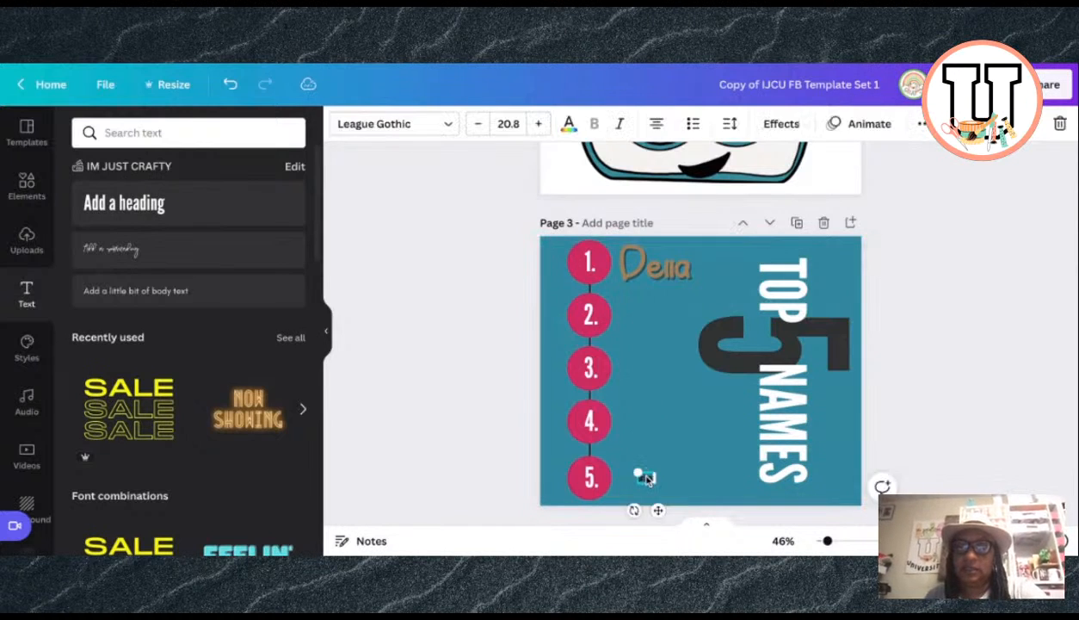
key("Delete")
Step: Duplicate the styled first name four times, placing one copy beside each of numbers 2 through 5
left_click(652, 267)
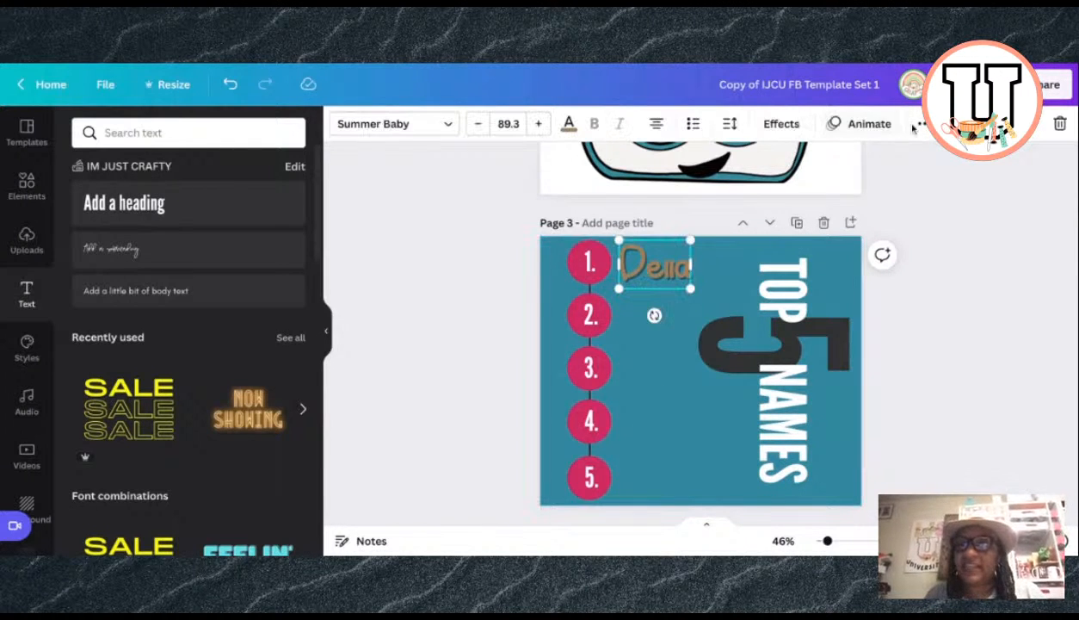
left_click_drag(654, 271, 654, 326)
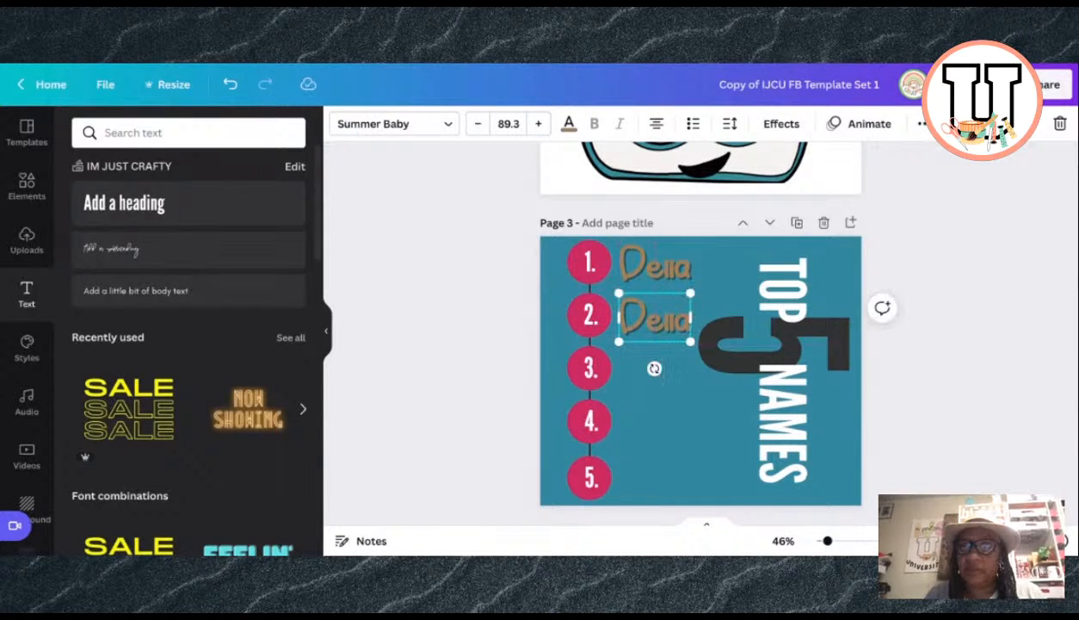
left_click(921, 123)
left_click(919, 163)
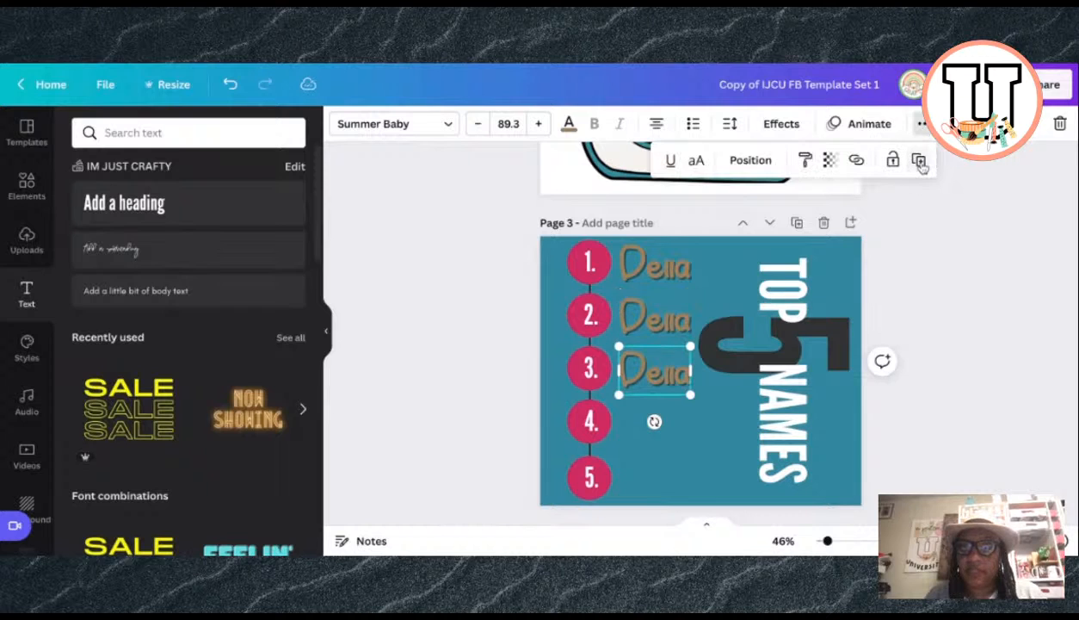
left_click(919, 164)
left_click(919, 163)
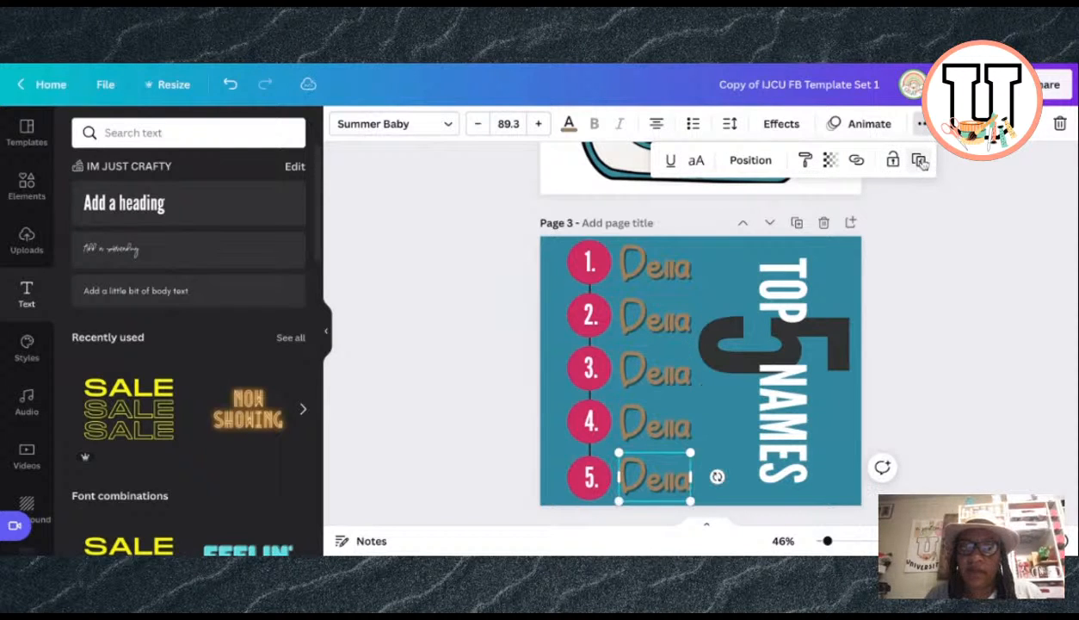
Step: Replace the duplicated texts beside numbers 2 and 3 with the second and third names
left_click(652, 326)
double_click(651, 325)
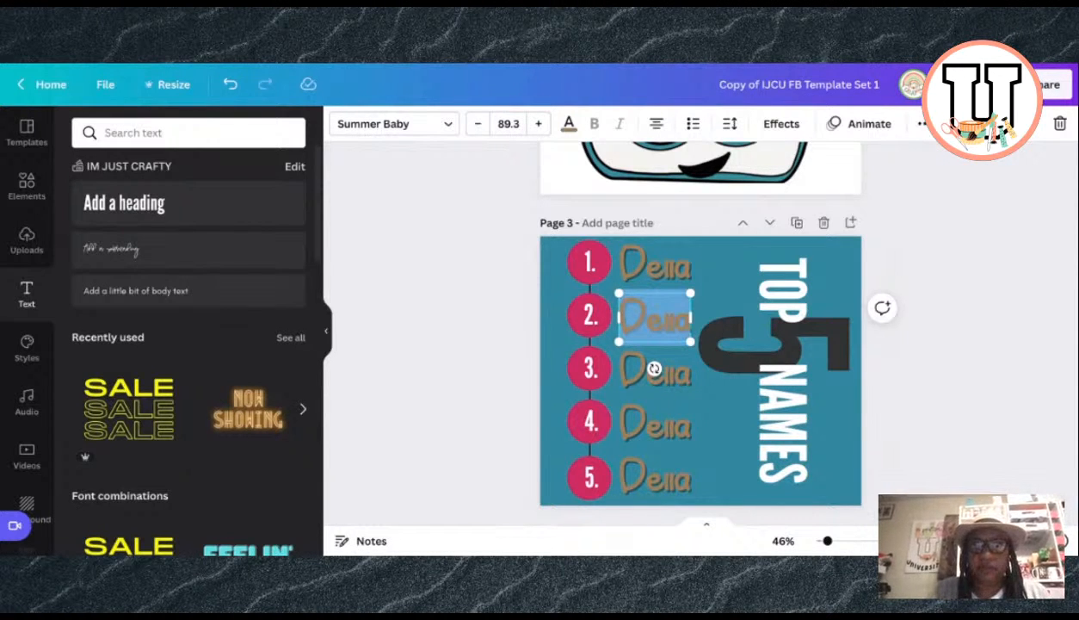
type("Scout")
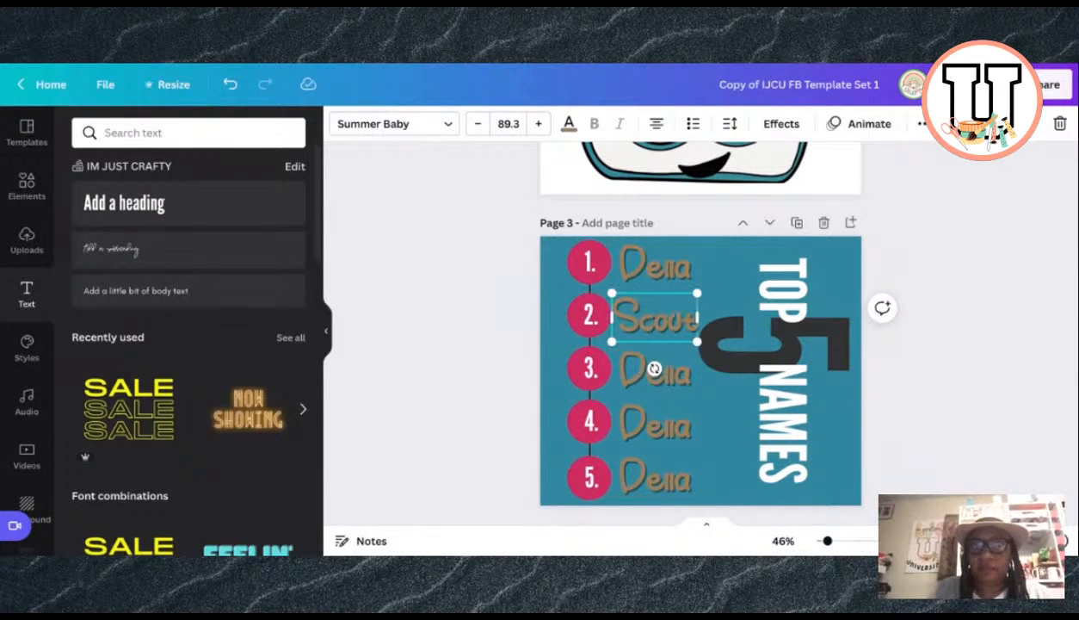
left_click(654, 369)
double_click(671, 372)
type("M")
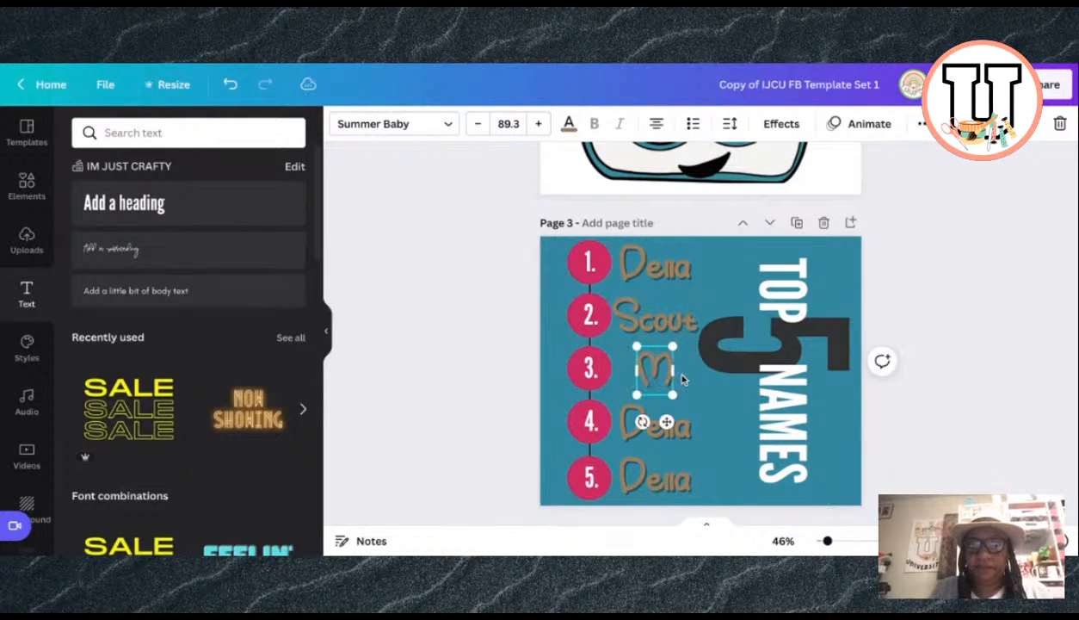
type("ercedes")
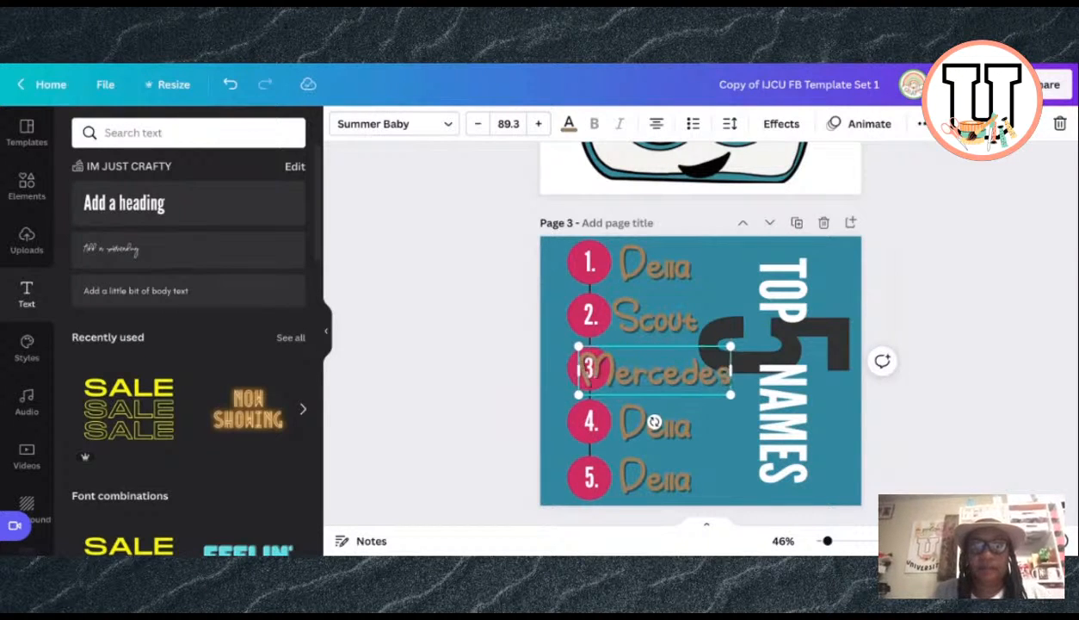
Step: Replace the duplicated texts beside numbers 4 and 5 with the fourth and fifth names
left_click(654, 422)
left_click(663, 422)
double_click(664, 421)
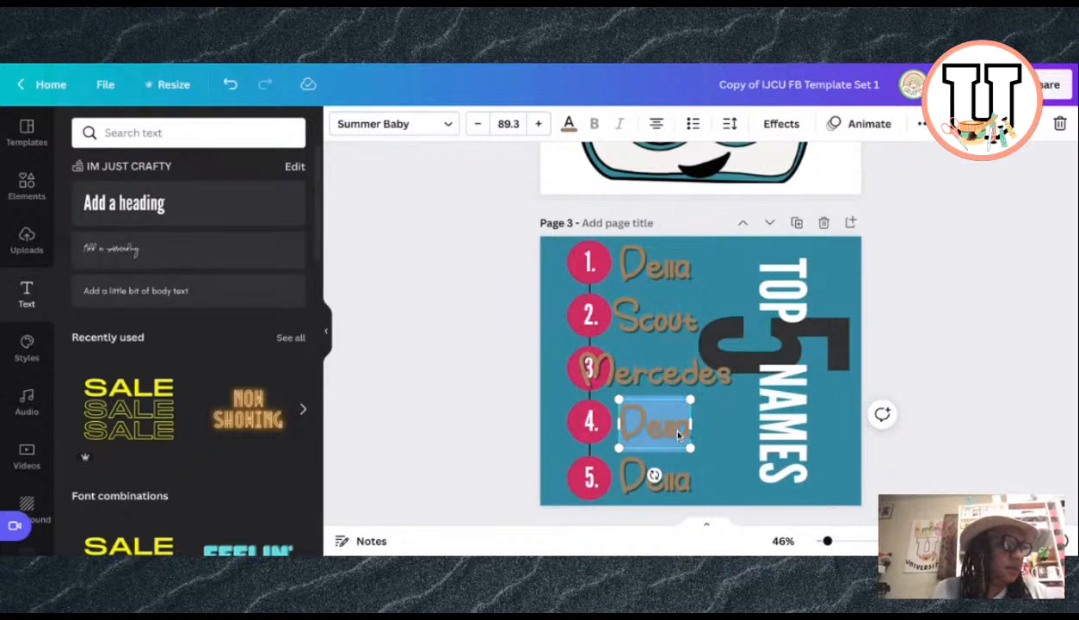
type("Asha")
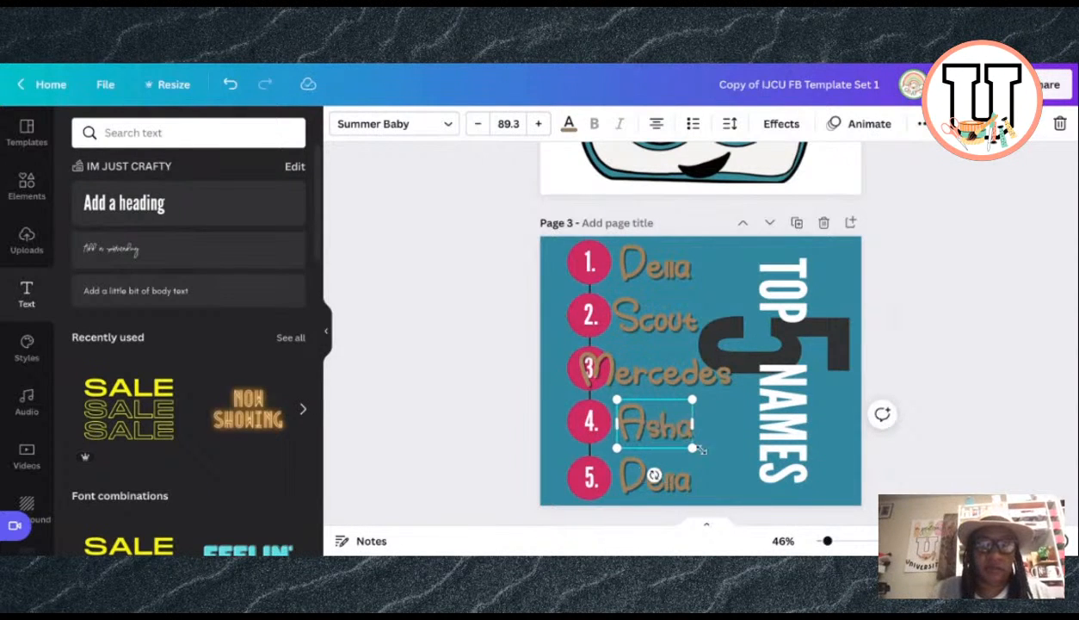
left_click(654, 476)
double_click(680, 489)
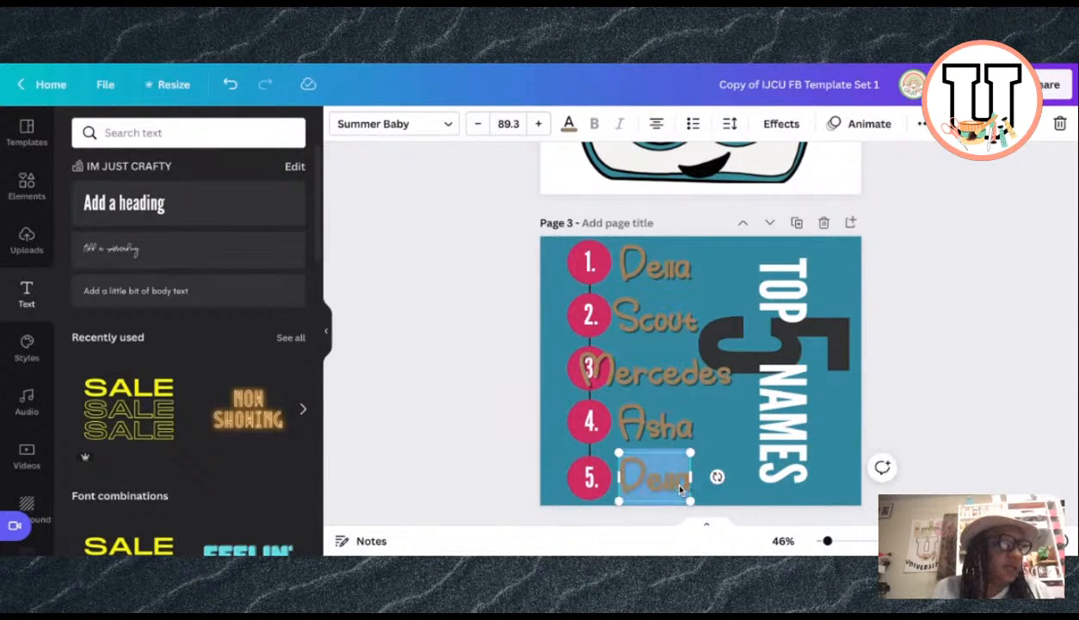
type("Oriana")
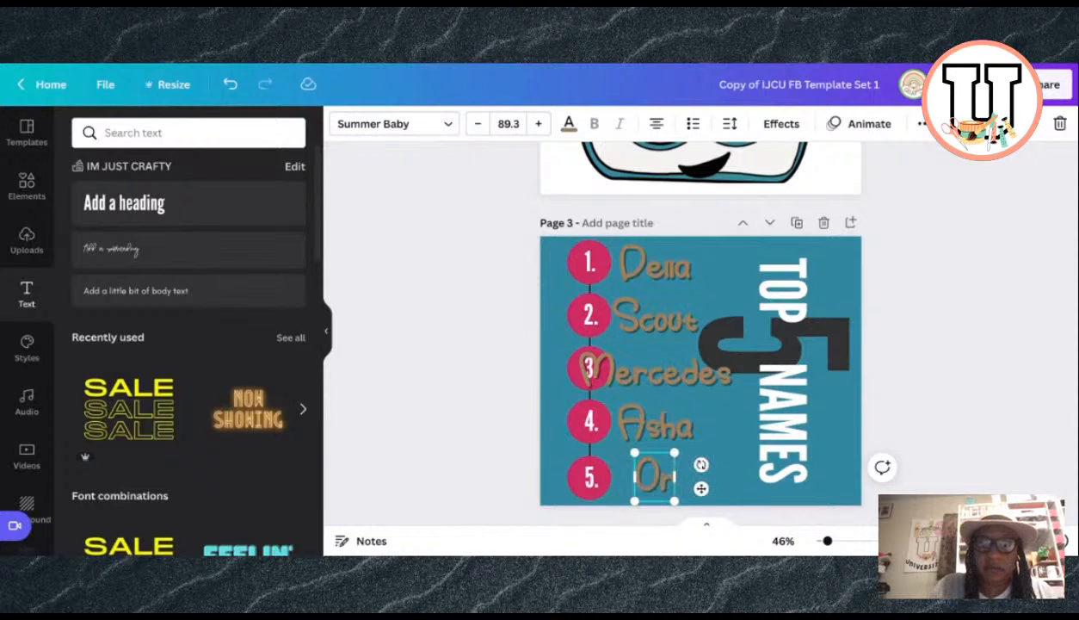
Step: Move the third name clear of its number circle and shrink it to font size 70.6, aligned with the other names
left_click(686, 381)
left_click_drag(685, 382, 705, 379)
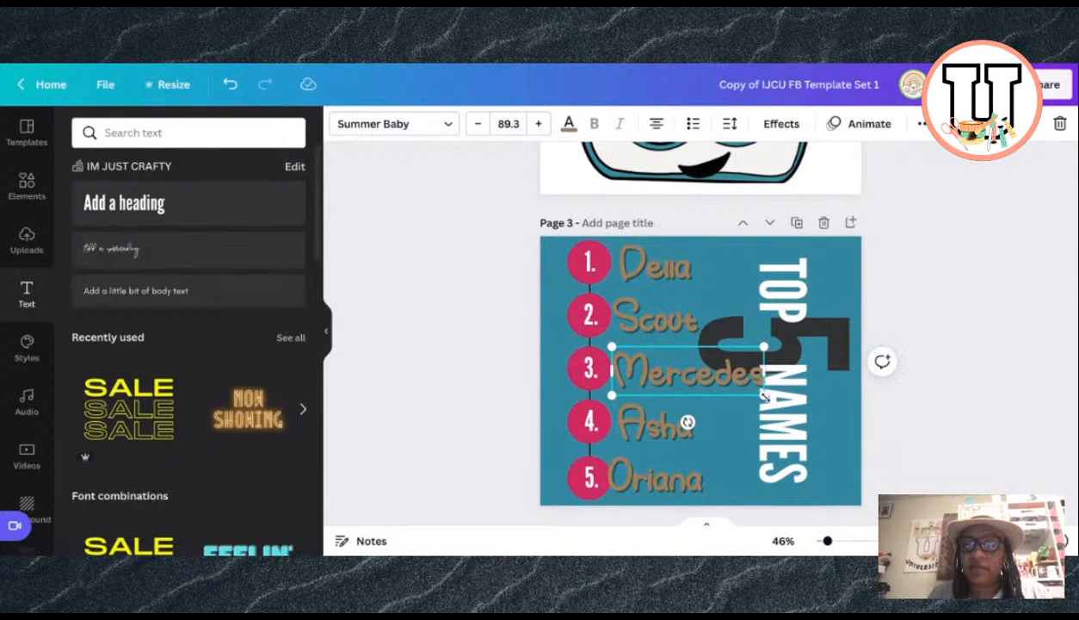
left_click_drag(763, 396, 731, 384)
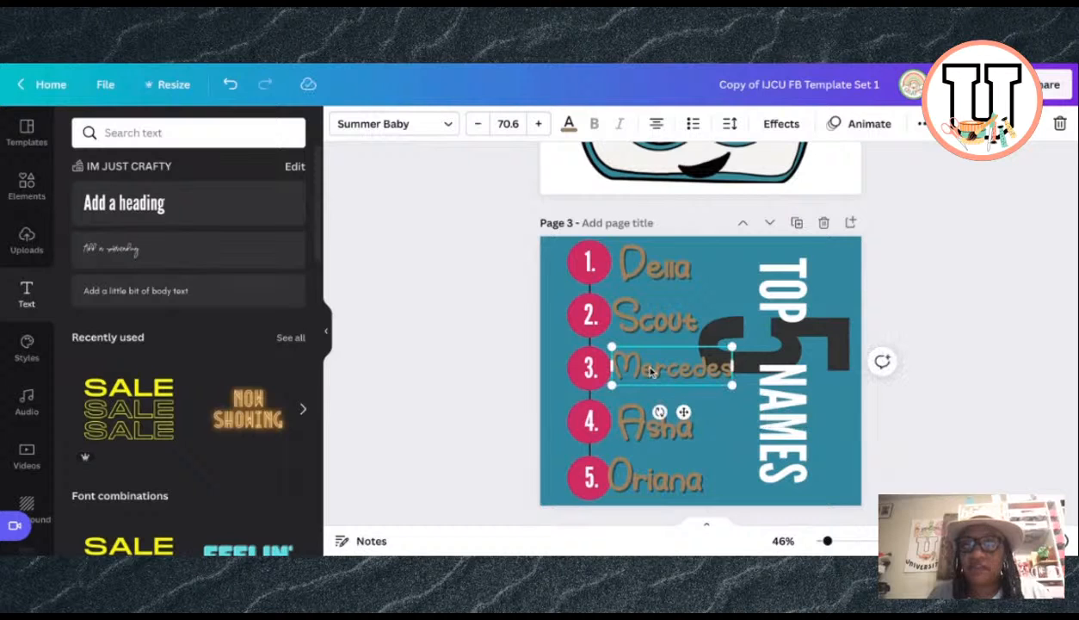
left_click_drag(651, 370, 651, 371)
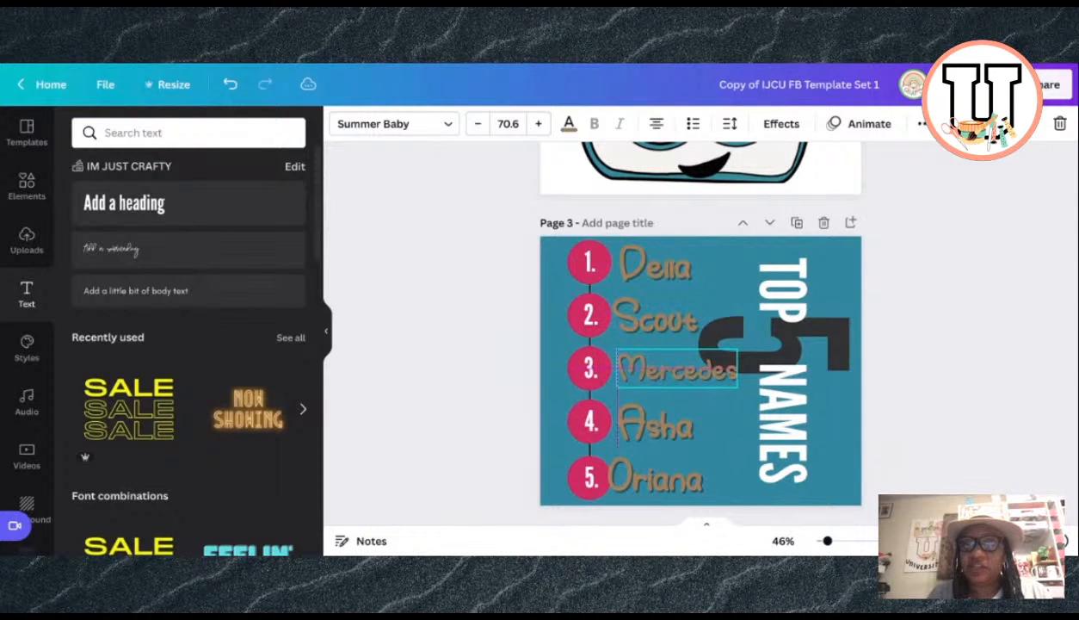
left_click(992, 254)
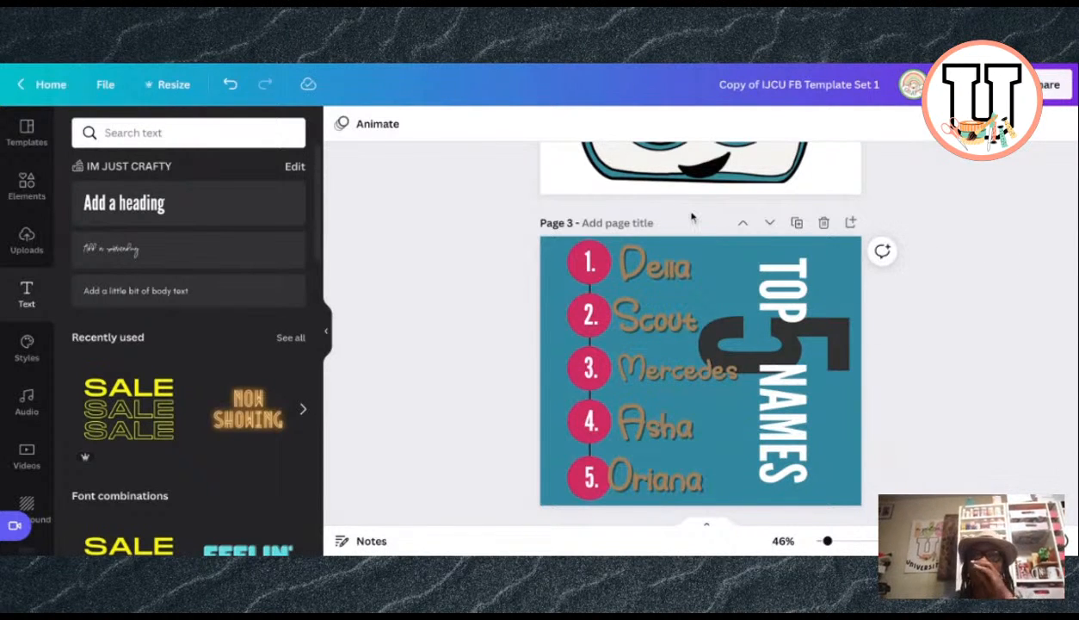
Step: Title page 3 "03. Top 5 Names"
left_click(616, 222)
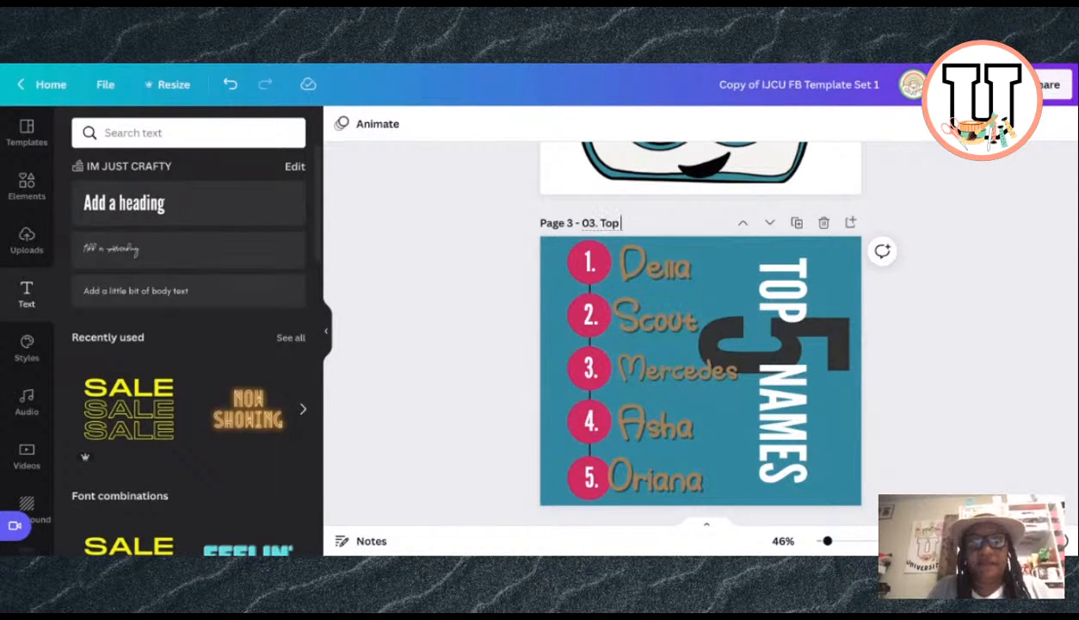
type("03. Top 5 Names")
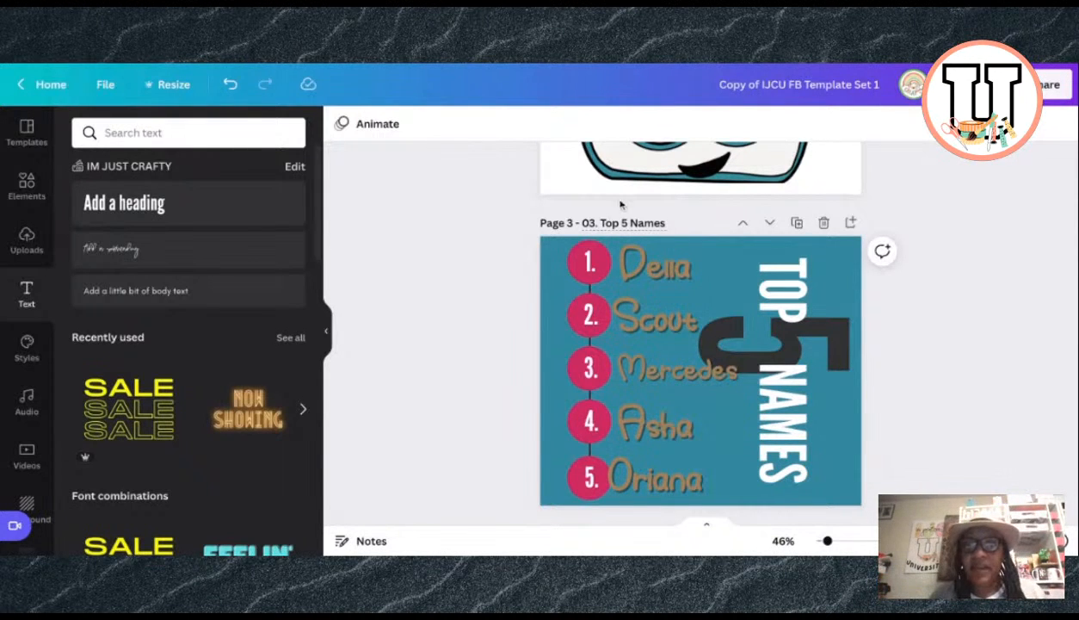
Step: Replace page 4's "text goes here" heading with "What is the meaning behind"
scroll(616, 292, "down", 5)
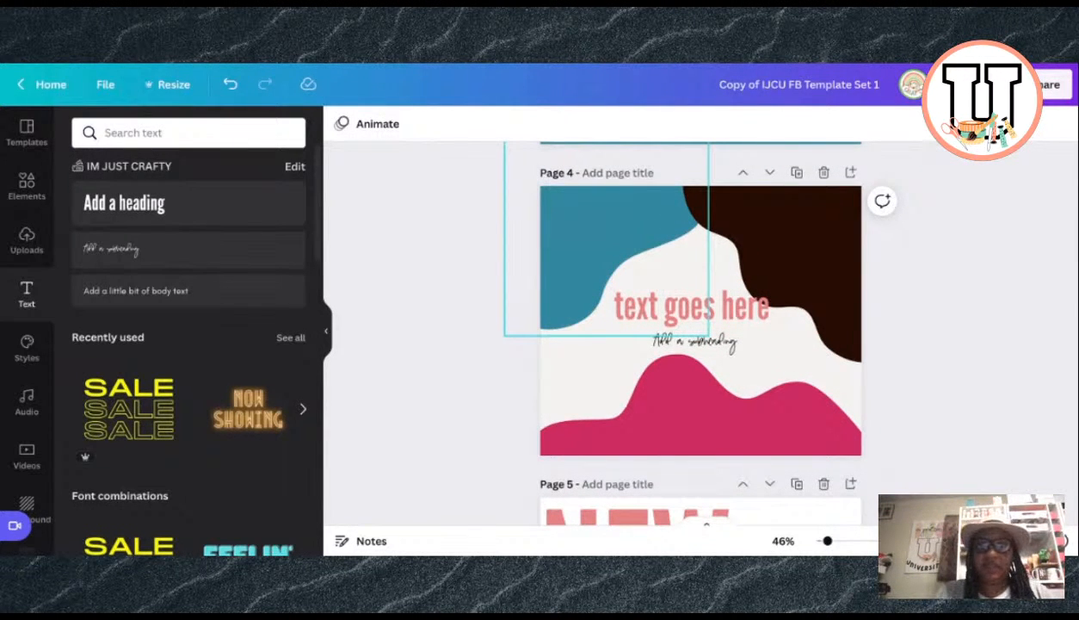
left_click(667, 309)
left_click(667, 310)
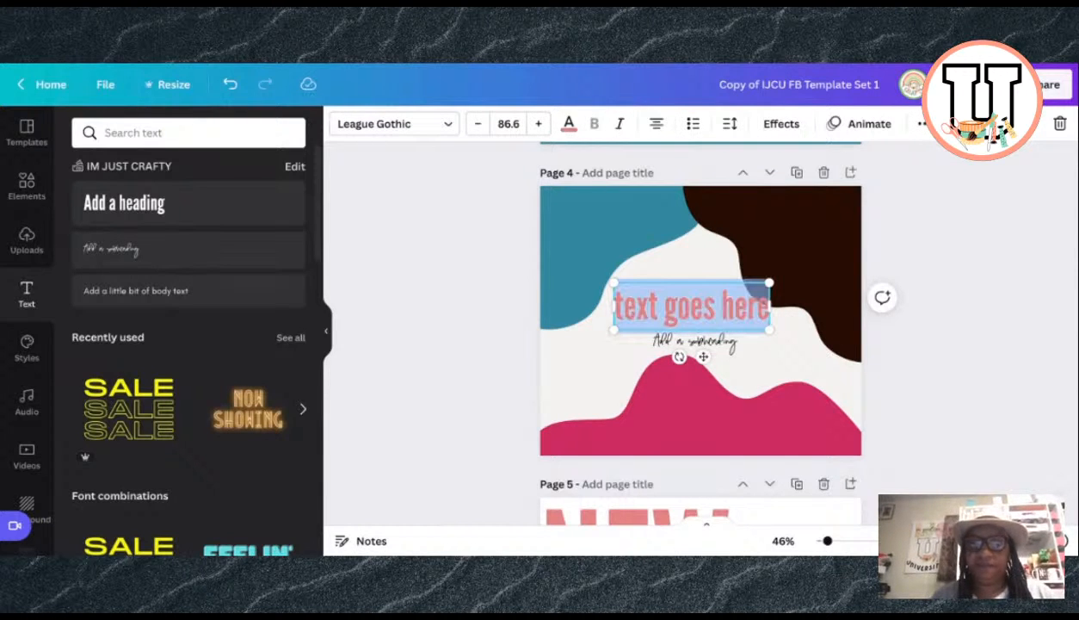
type("What i")
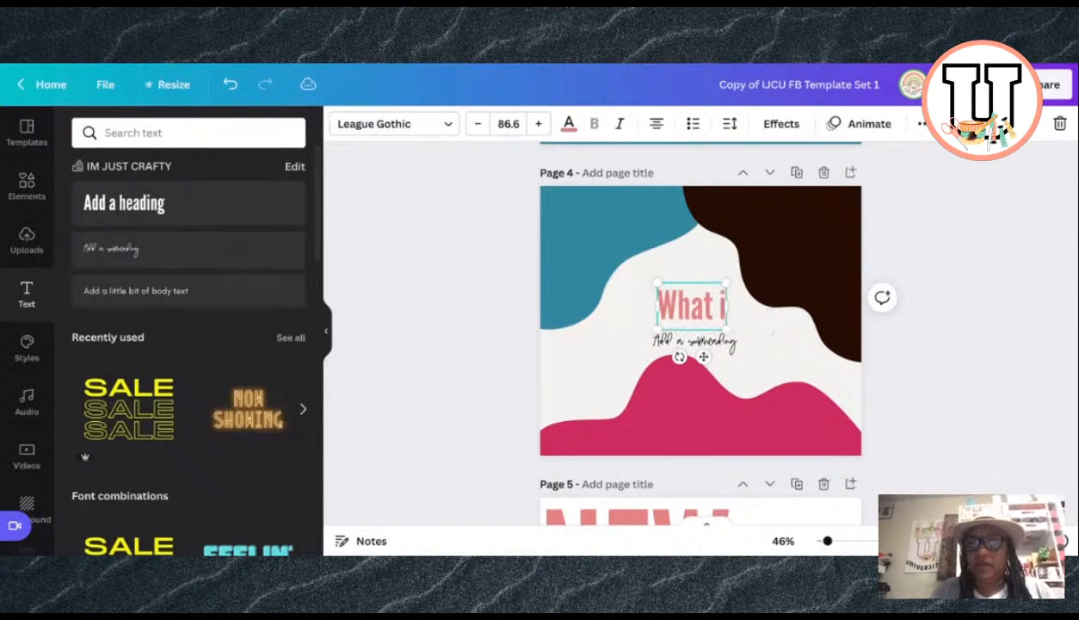
type("s the meaning")
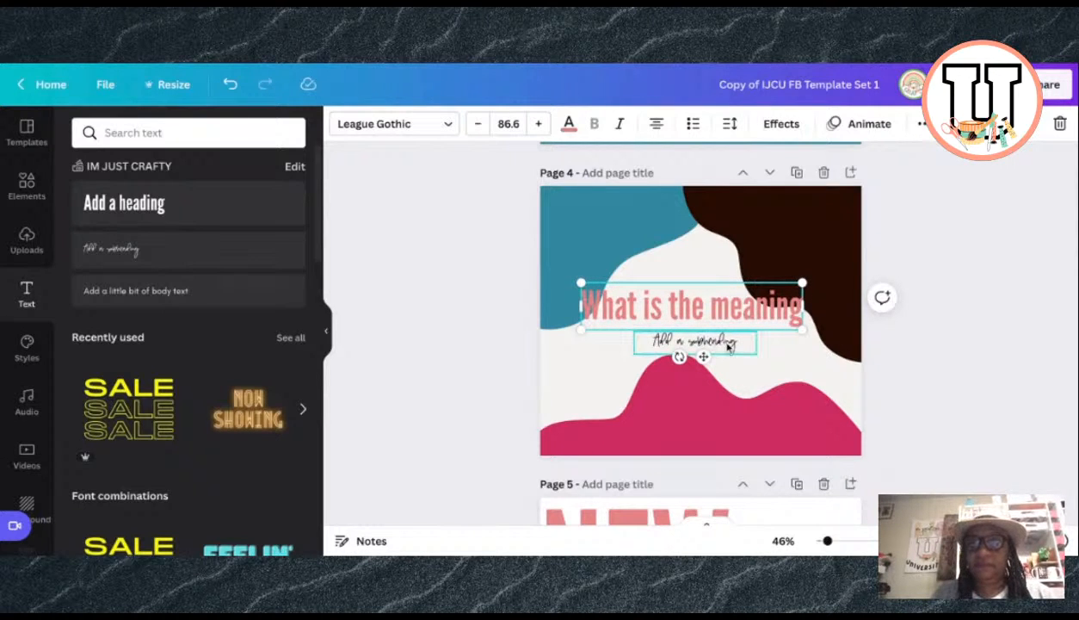
type(" behind")
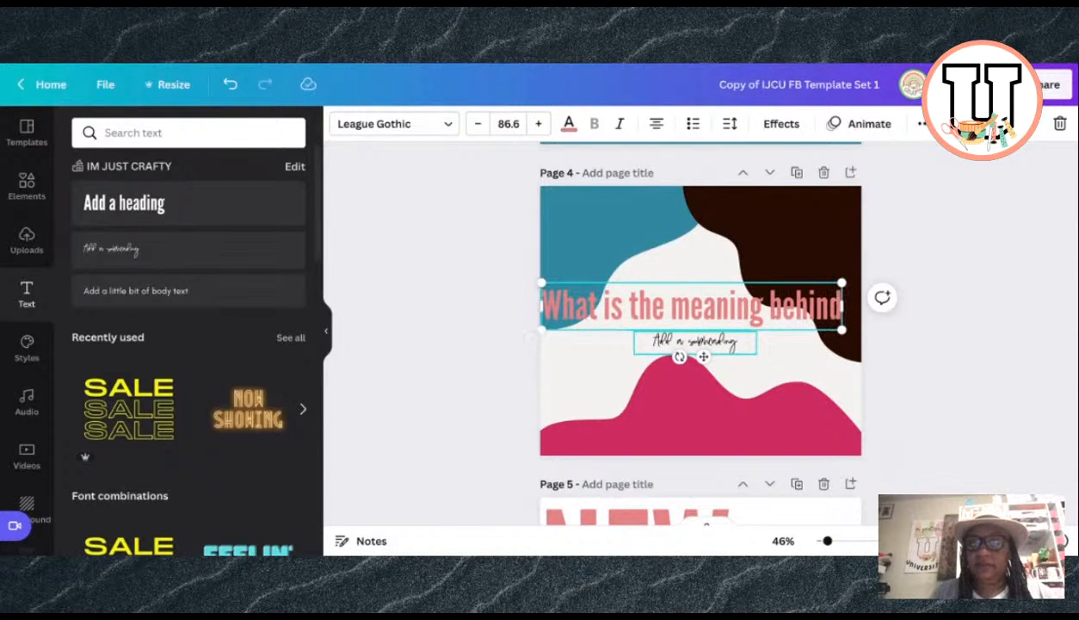
Step: Shrink page 4's heading to font size 76.4 and centre it horizontally above the subheading
left_click_drag(843, 332, 806, 324)
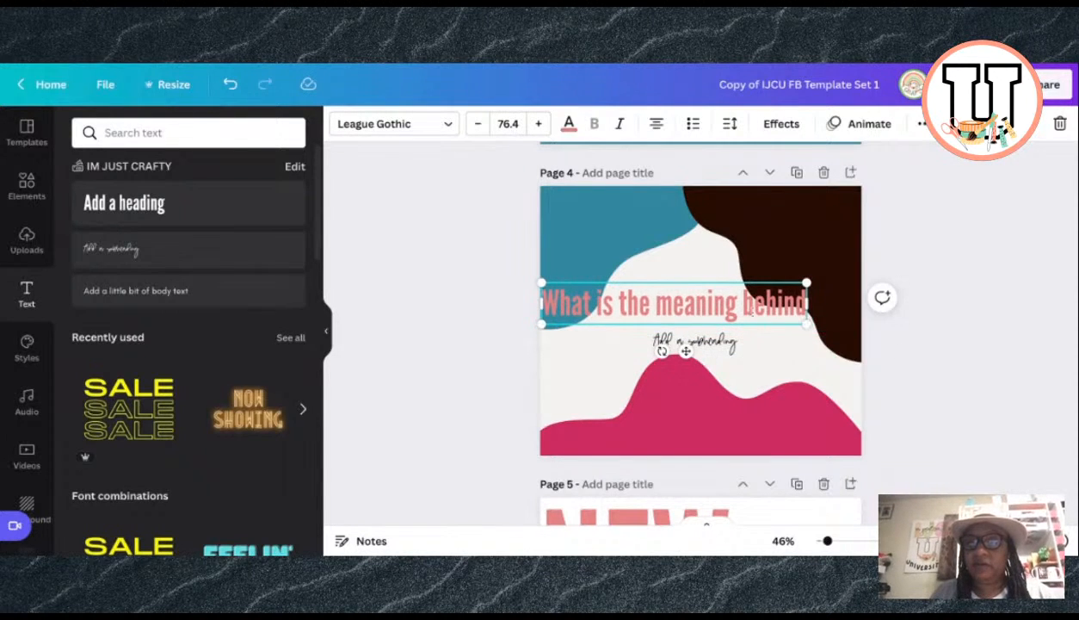
left_click(757, 235)
left_click_drag(651, 307, 664, 310)
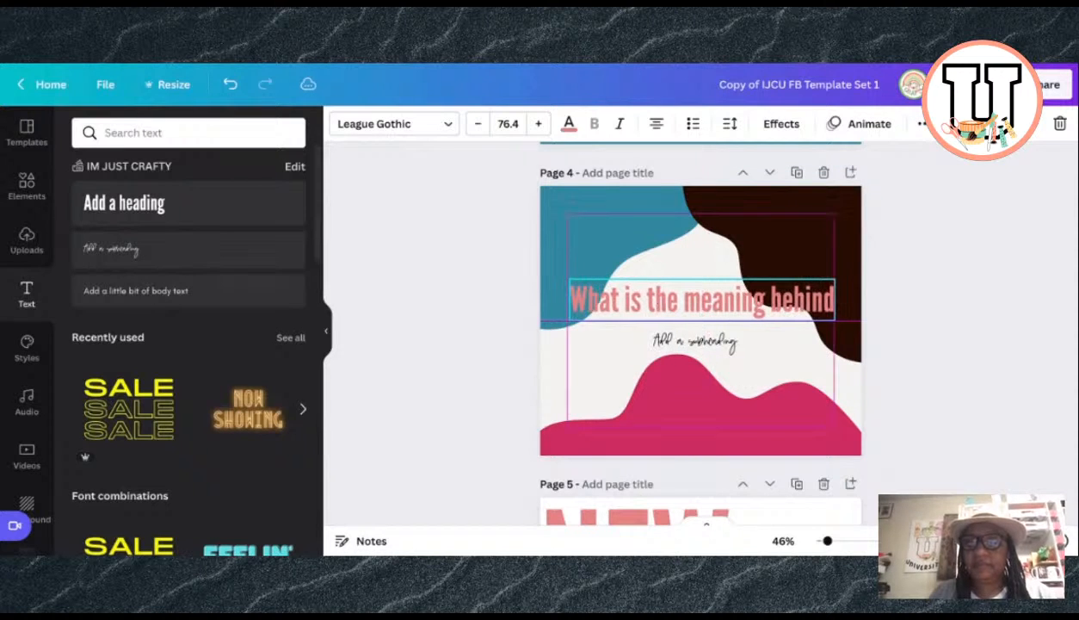
Step: Replace page 4's subheading placeholder with "your name?"
double_click(672, 342)
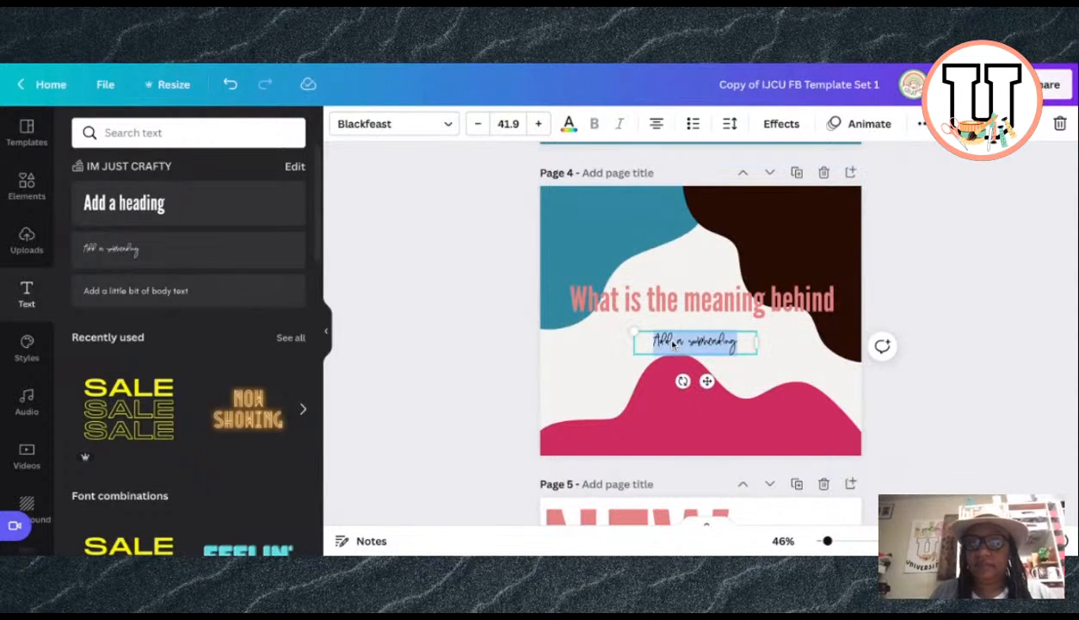
type("your")
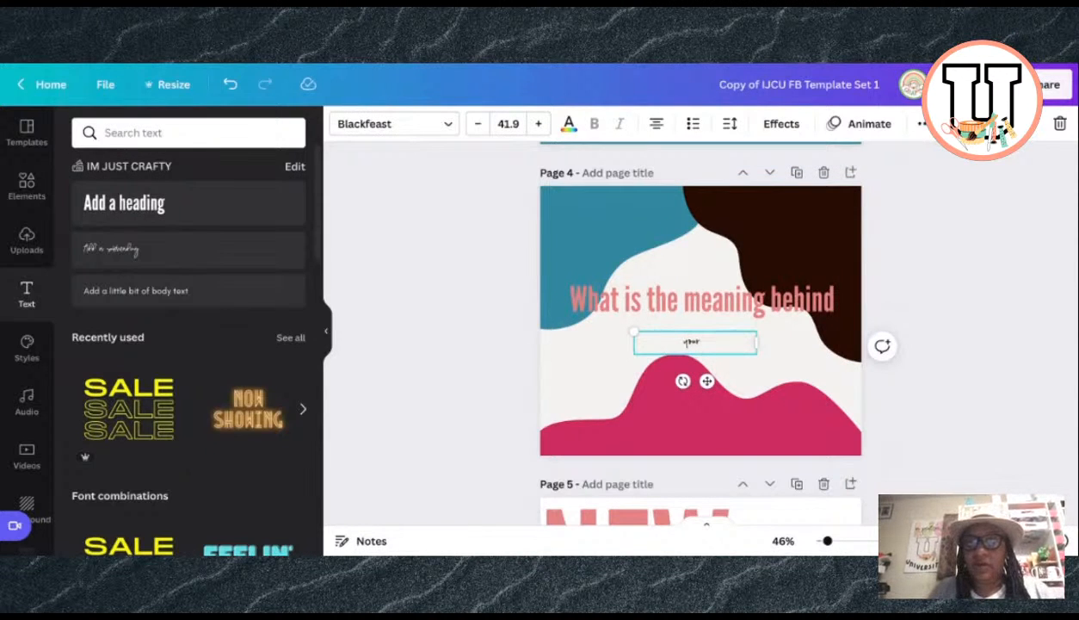
type(" name?")
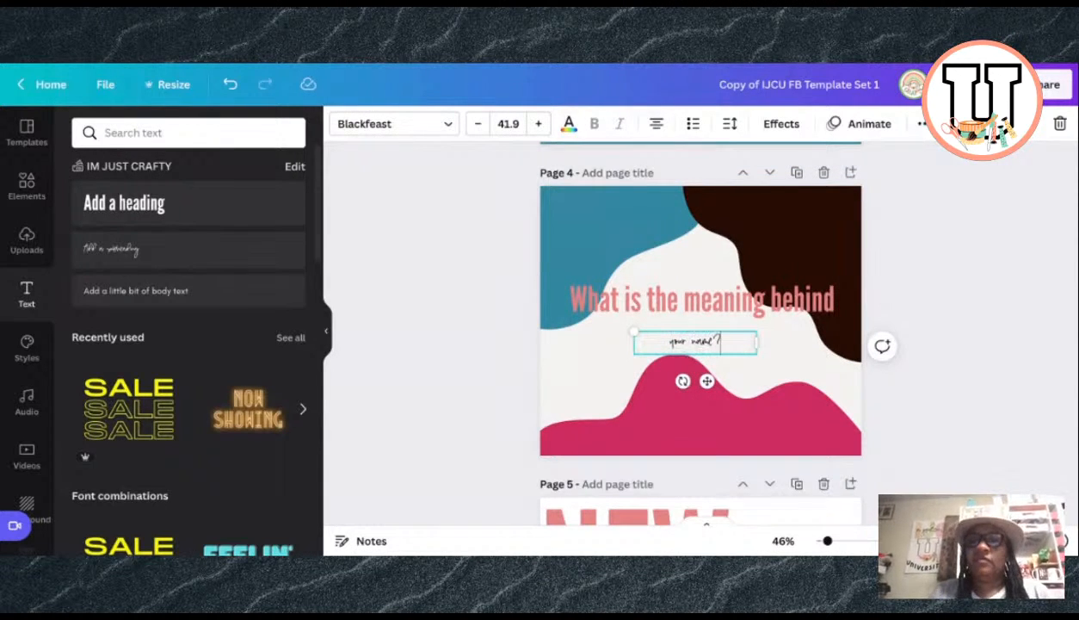
Step: Set page 4's heading in the Angelina font and move the wrapped text up above the subheading
left_click(707, 298)
scroll(721, 302, "up", 3)
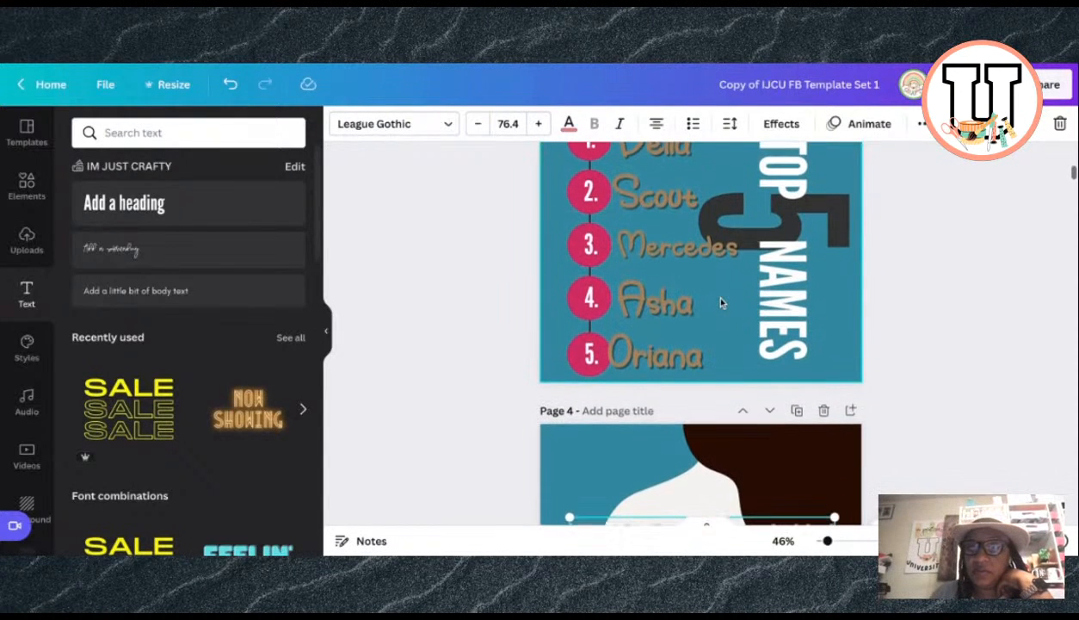
scroll(722, 302, "up", 2)
scroll(721, 302, "down", 1)
scroll(708, 435, "down", 3)
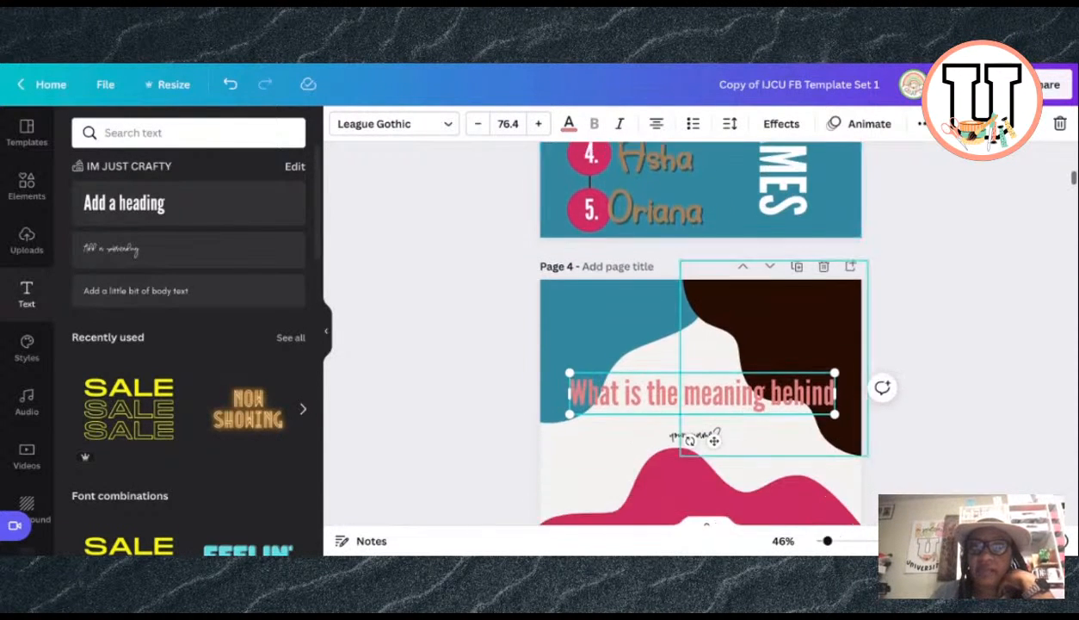
left_click(405, 129)
left_click(88, 131)
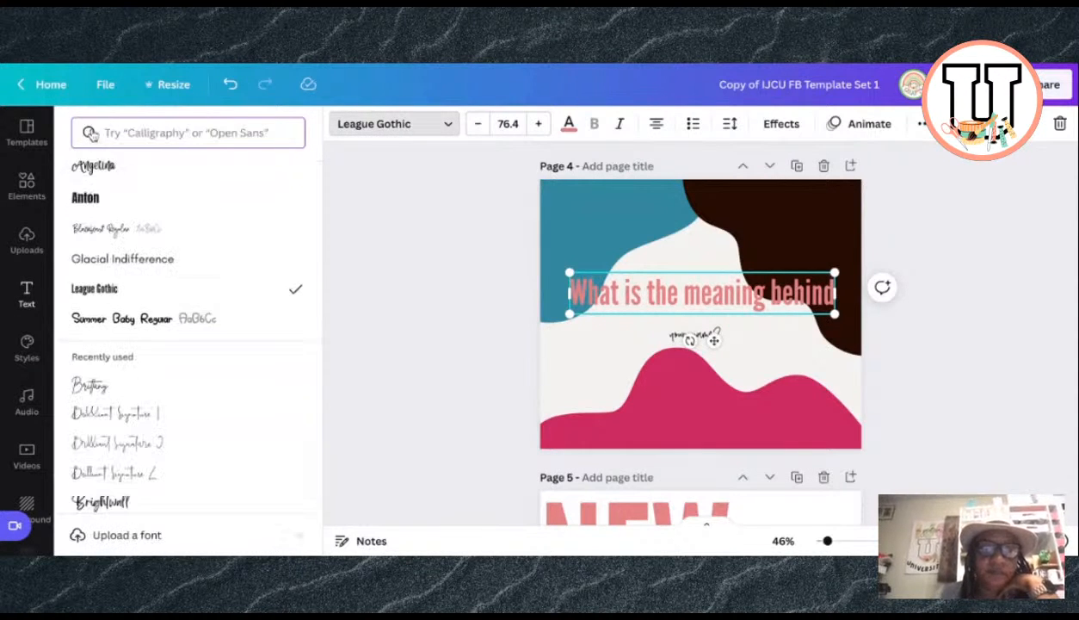
left_click(152, 173)
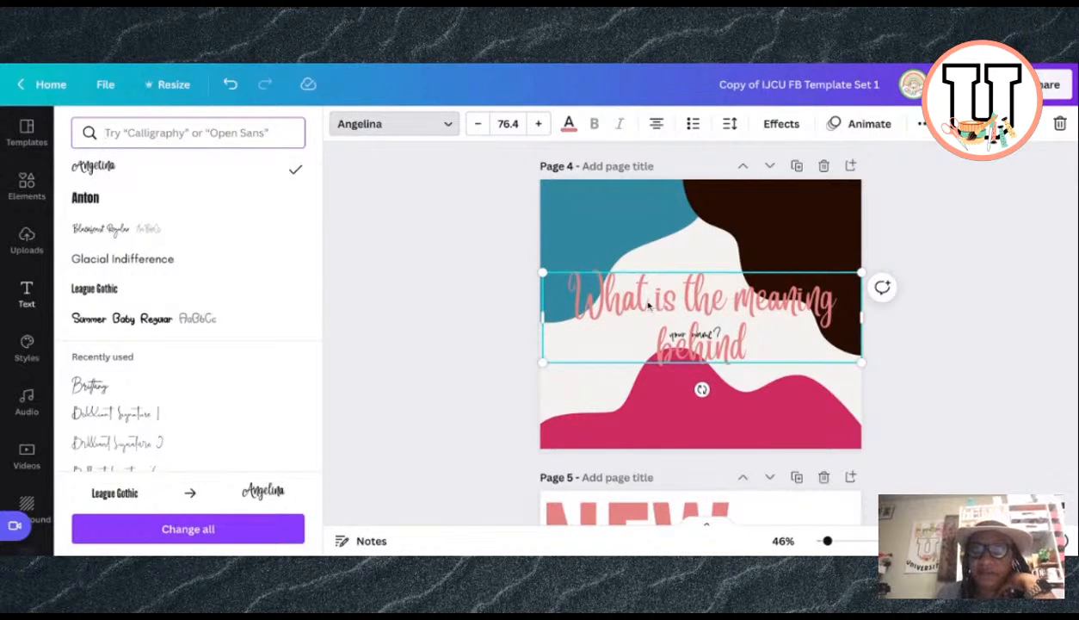
left_click_drag(641, 353, 648, 306)
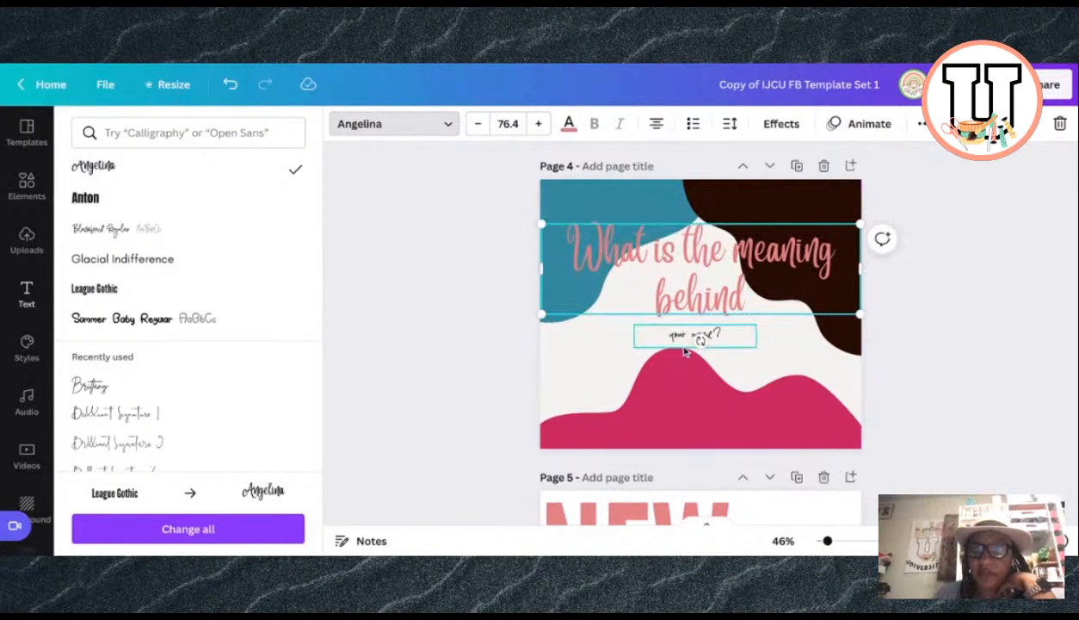
Step: Set the "your name?" subheading in Summer Baby, enlarge it to size 76.8 and place it directly under the heading
left_click(680, 336)
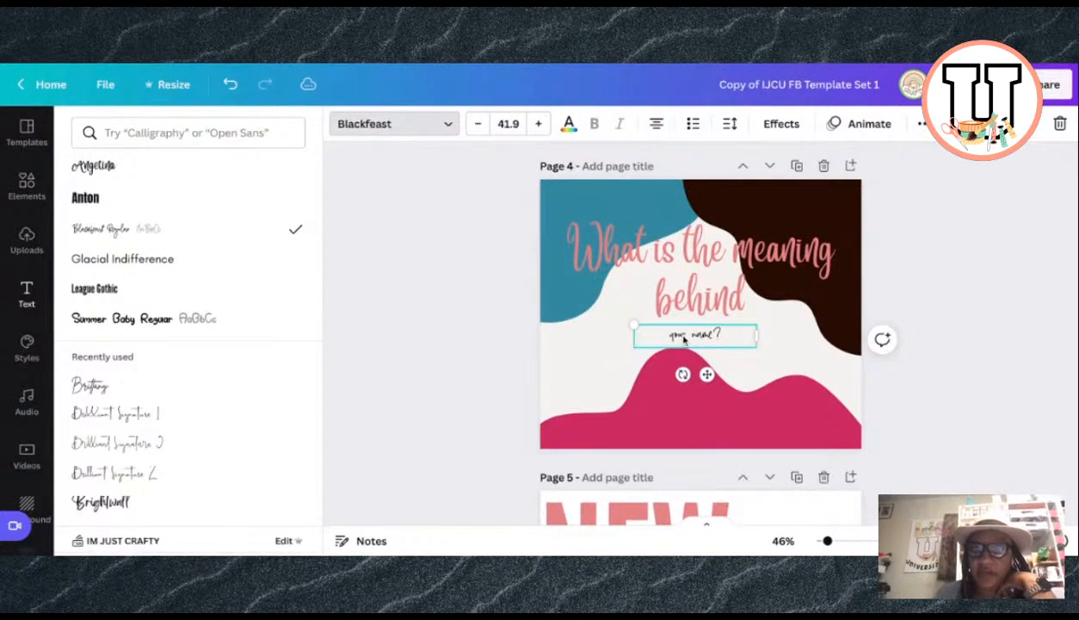
left_click(127, 319)
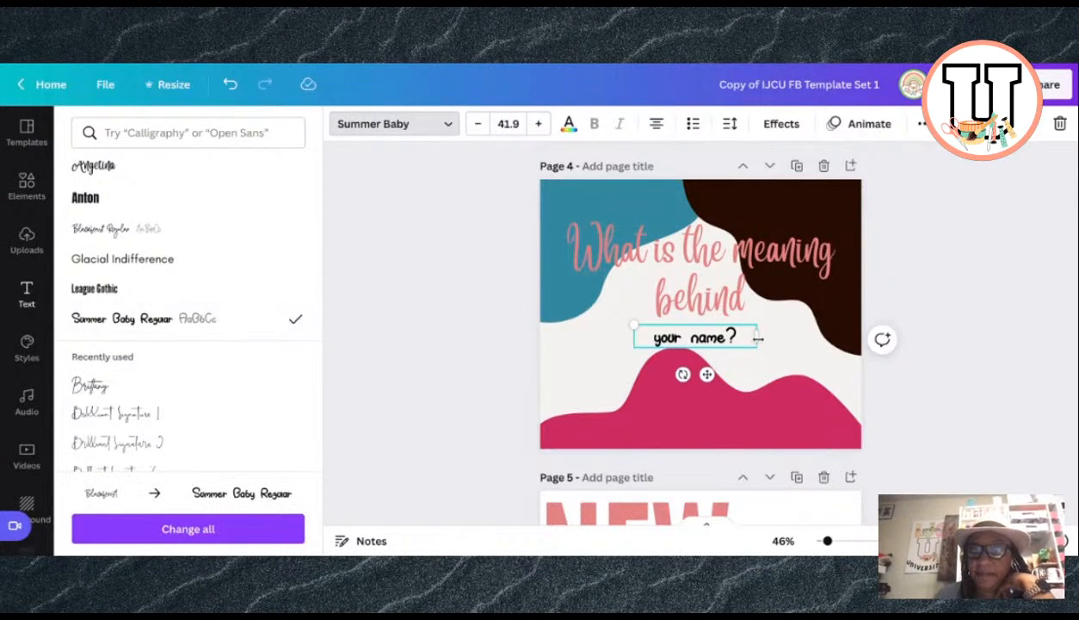
left_click_drag(757, 338, 726, 338)
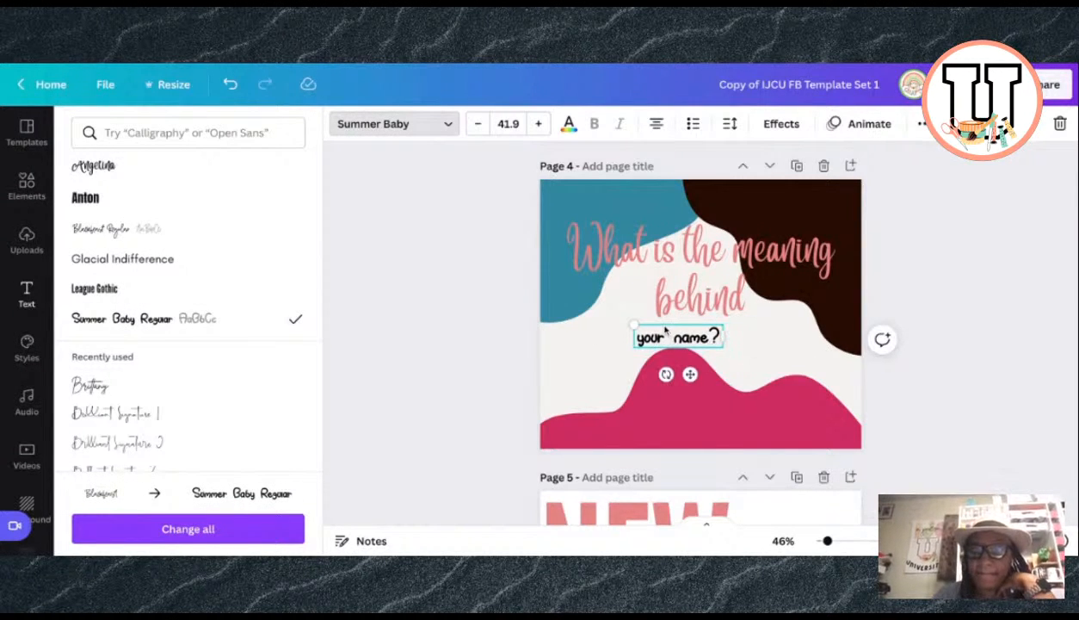
left_click_drag(634, 324, 561, 305)
left_click_drag(653, 374, 652, 344)
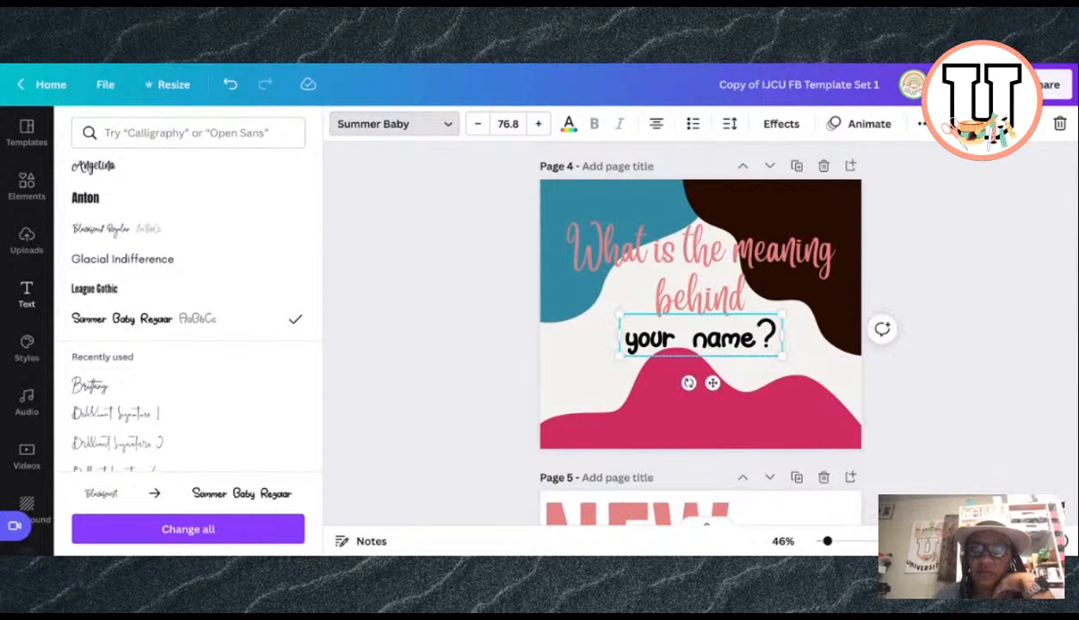
Step: Recolor page 4's heading with the golden brown from the document colors
left_click(723, 269)
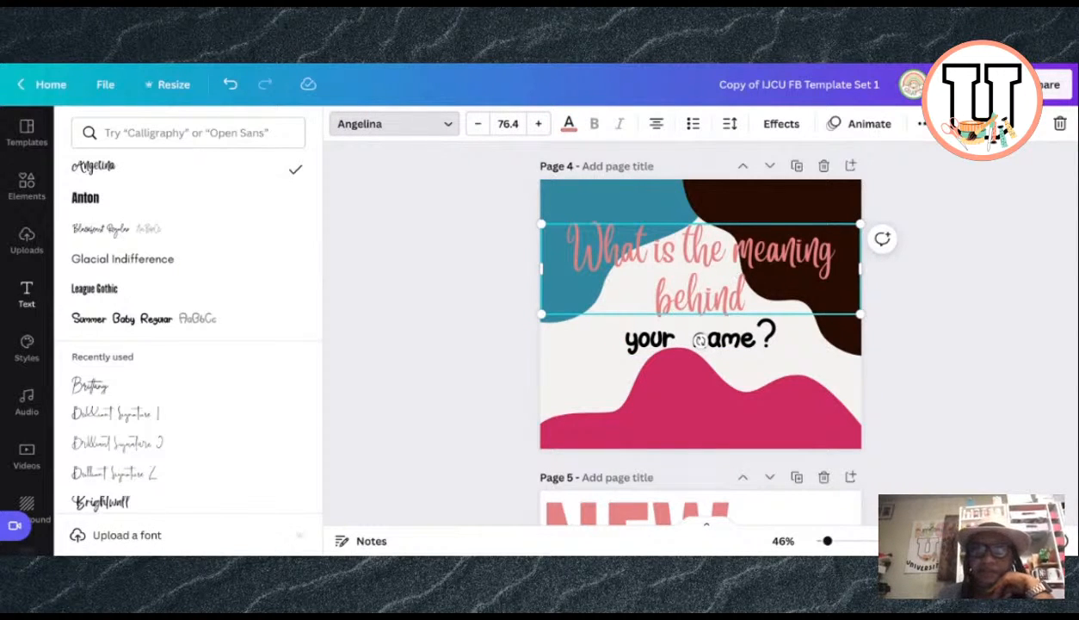
left_click(567, 125)
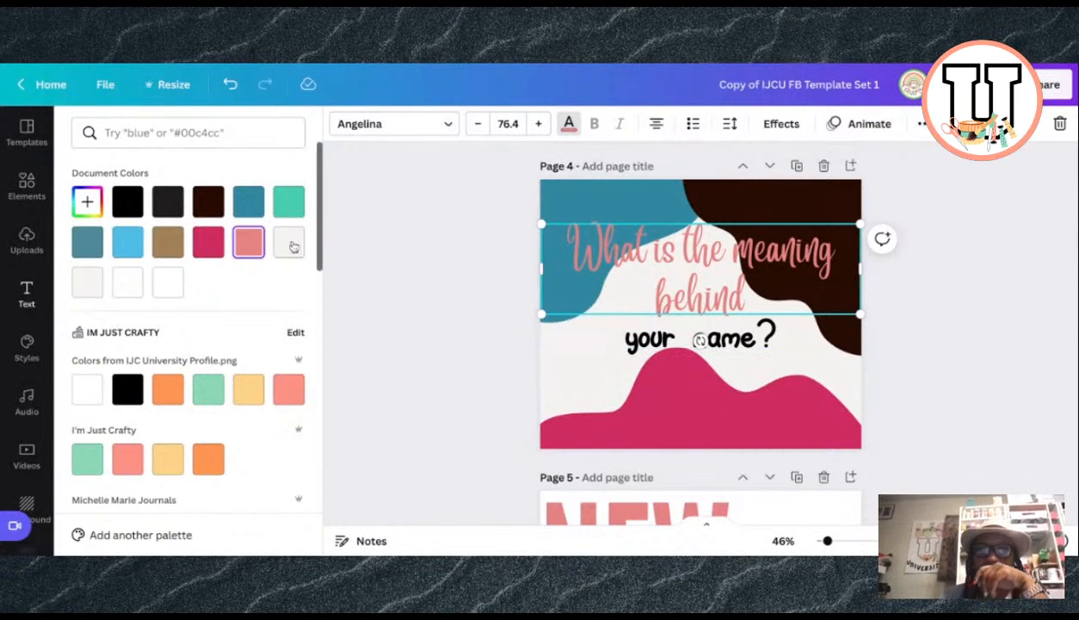
left_click(166, 246)
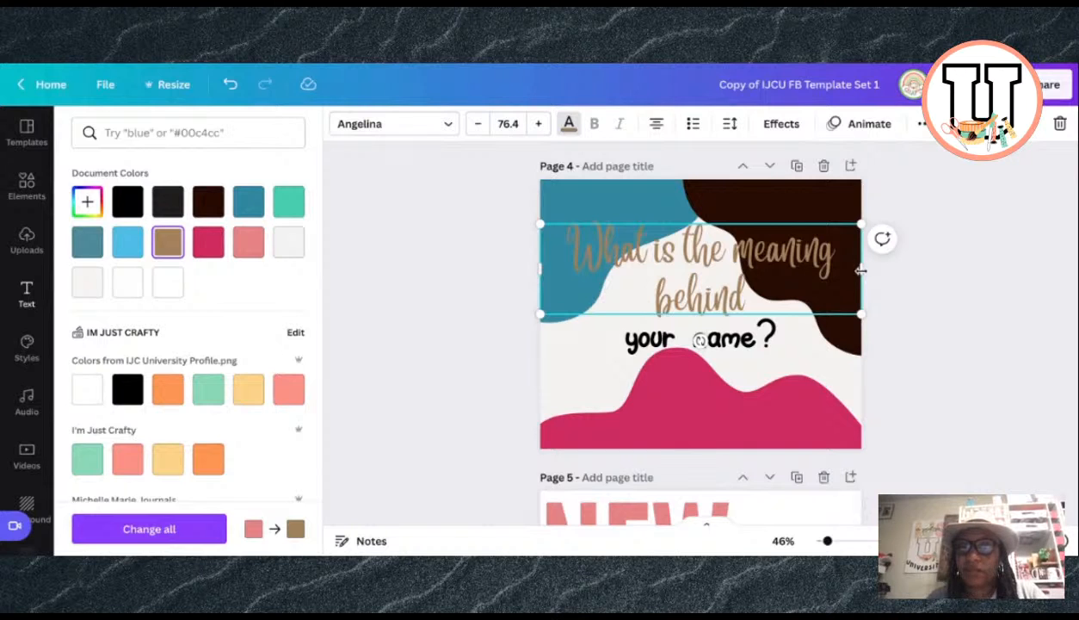
Step: Delete the separate subheading and extend the heading to read "What is the meaning behind your name?"
left_click(738, 351)
key("Delete")
left_click(757, 307)
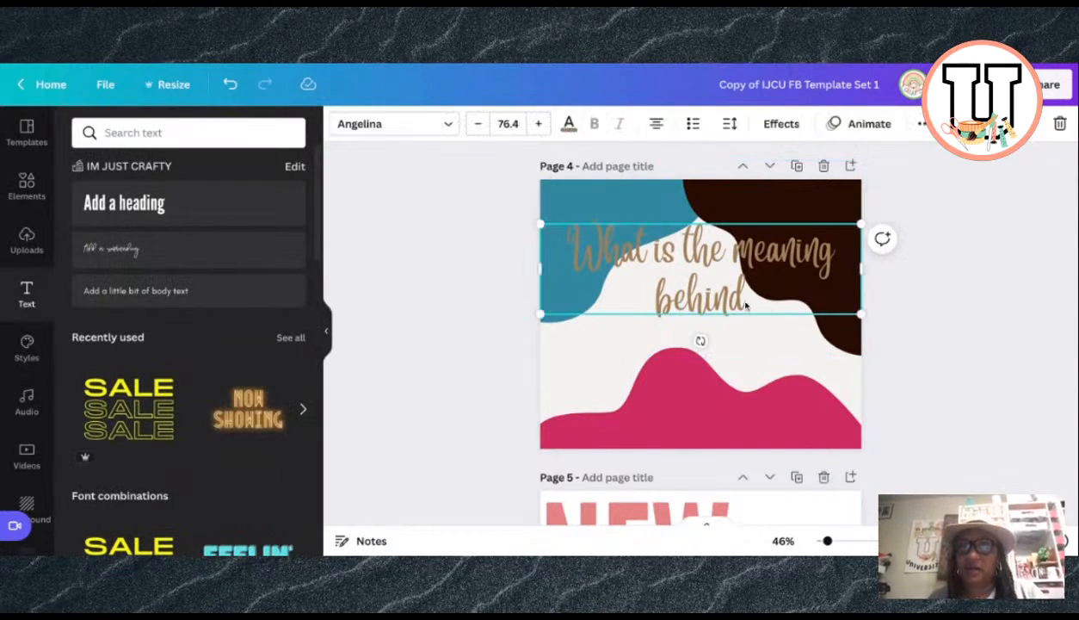
type("your")
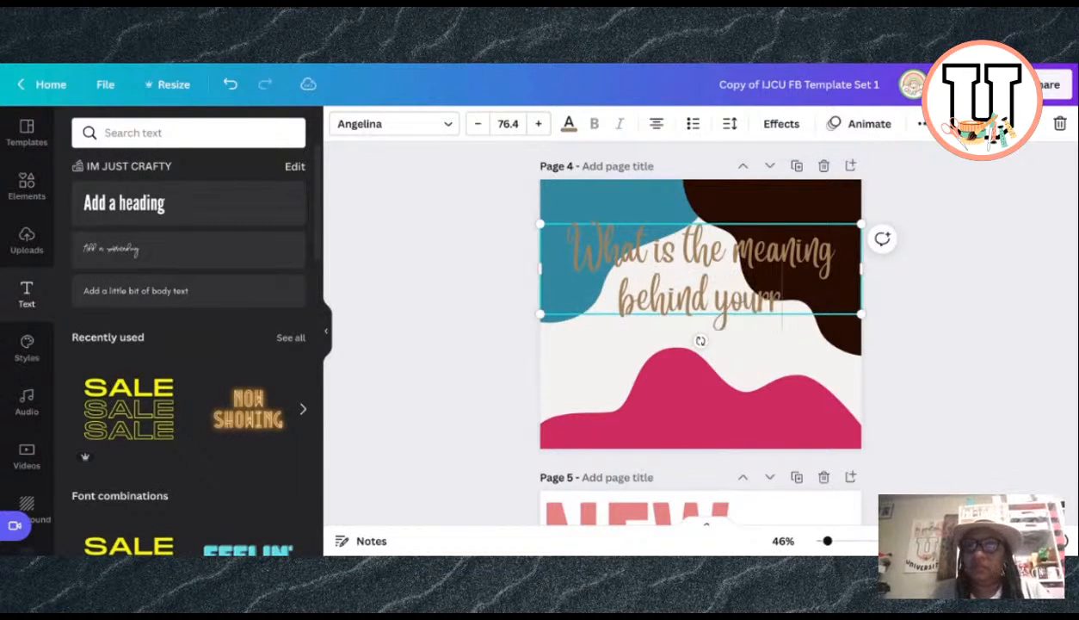
type(" name?")
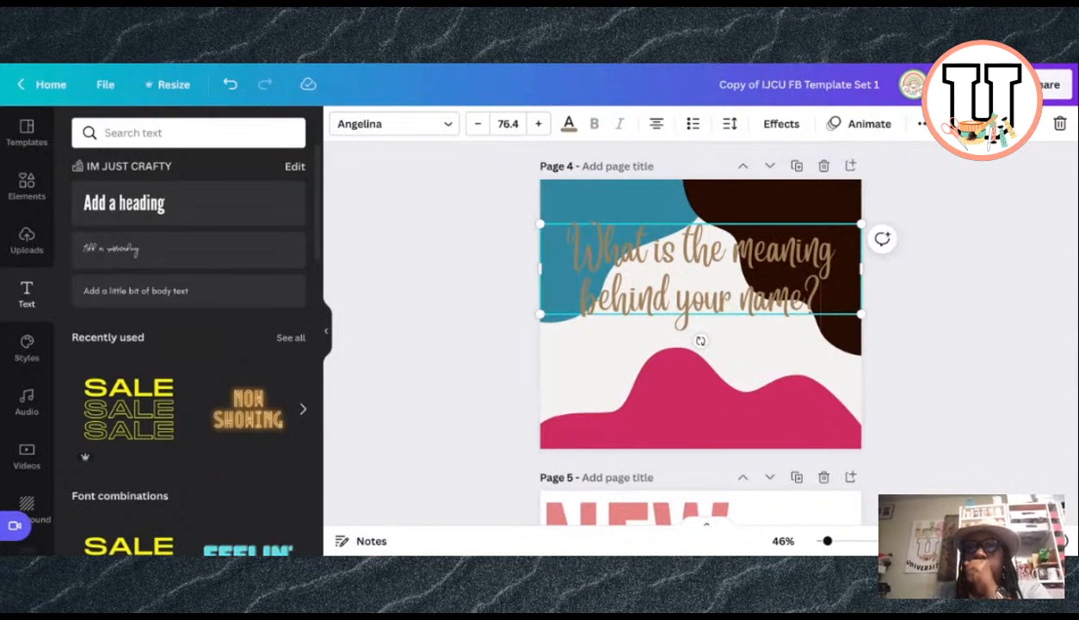
Step: Narrow page 4's heading so it wraps onto three lines and move it to the centre of the page
left_click_drag(861, 268, 783, 287)
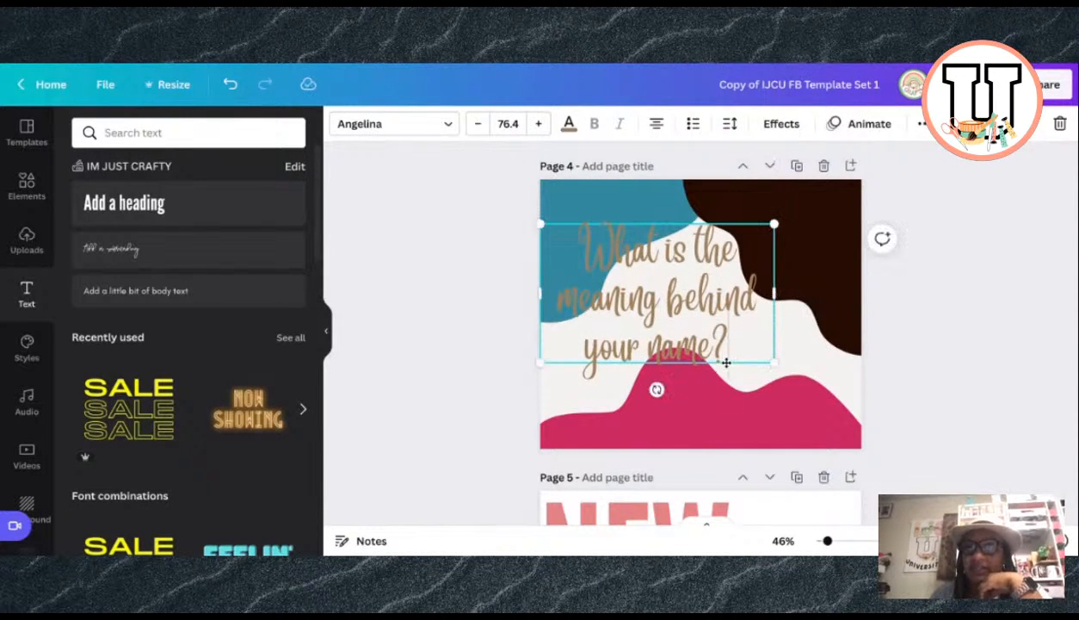
left_click_drag(725, 362, 778, 343)
left_click(791, 219)
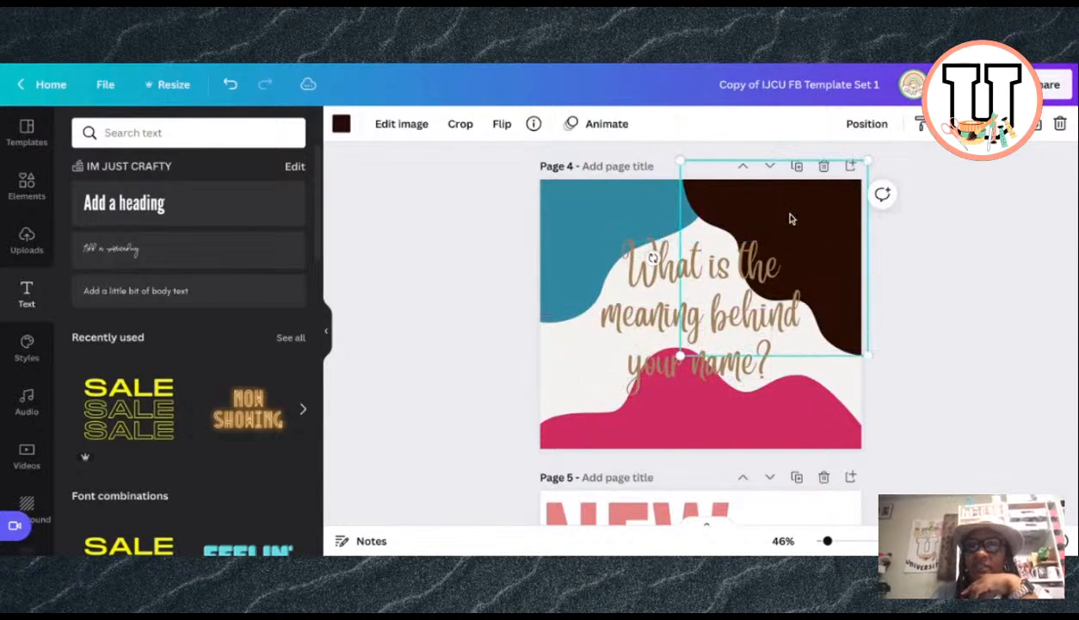
Step: Add a circle to page 4, enlarge it to cover the whole heading and centre it on the page
key("c")
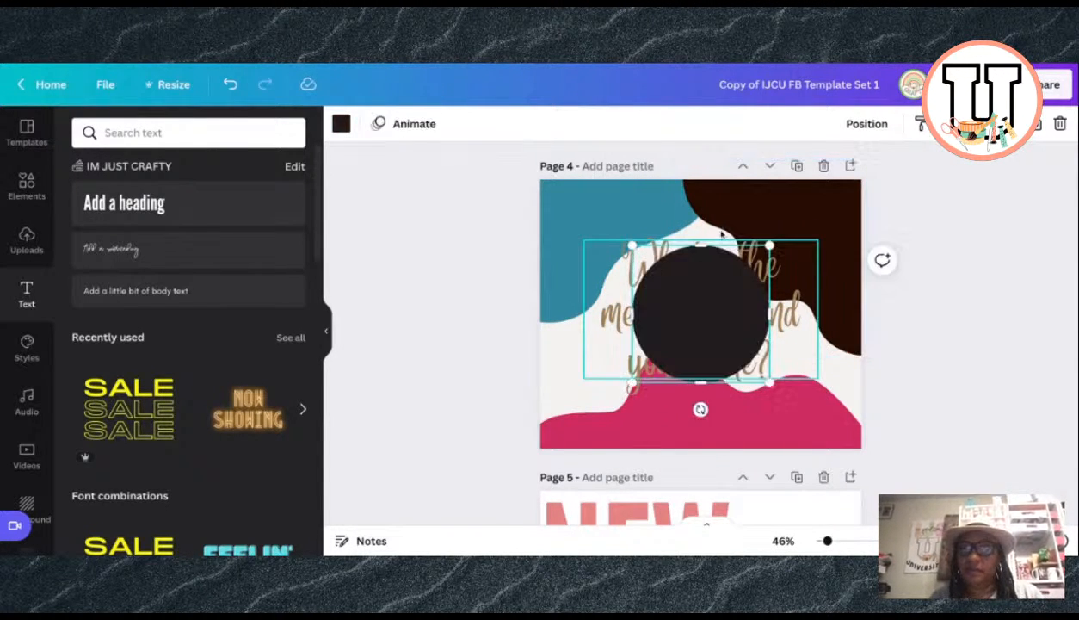
left_click_drag(630, 245, 584, 197)
left_click_drag(781, 389, 749, 360)
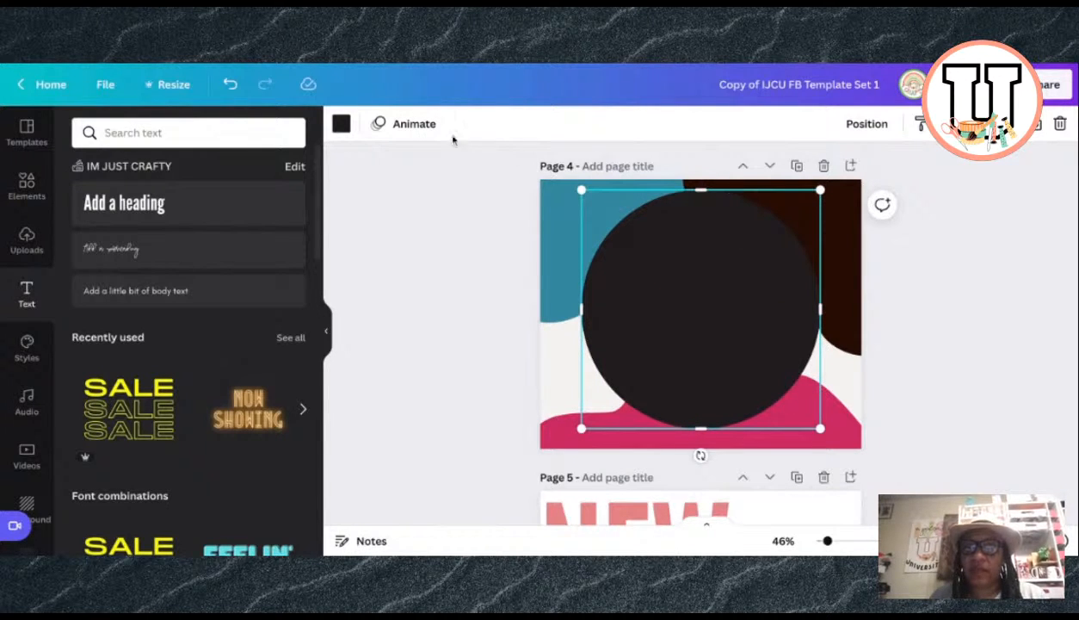
Step: Recolor the circle white from the document colors and send it backward behind the heading
left_click(341, 123)
left_click(168, 283)
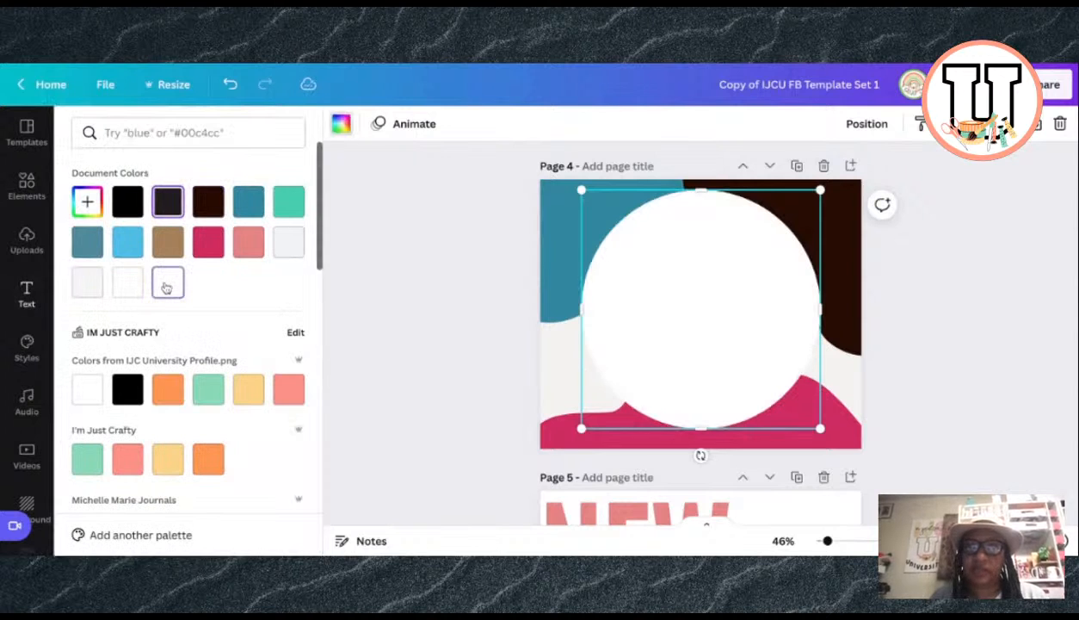
left_click(865, 126)
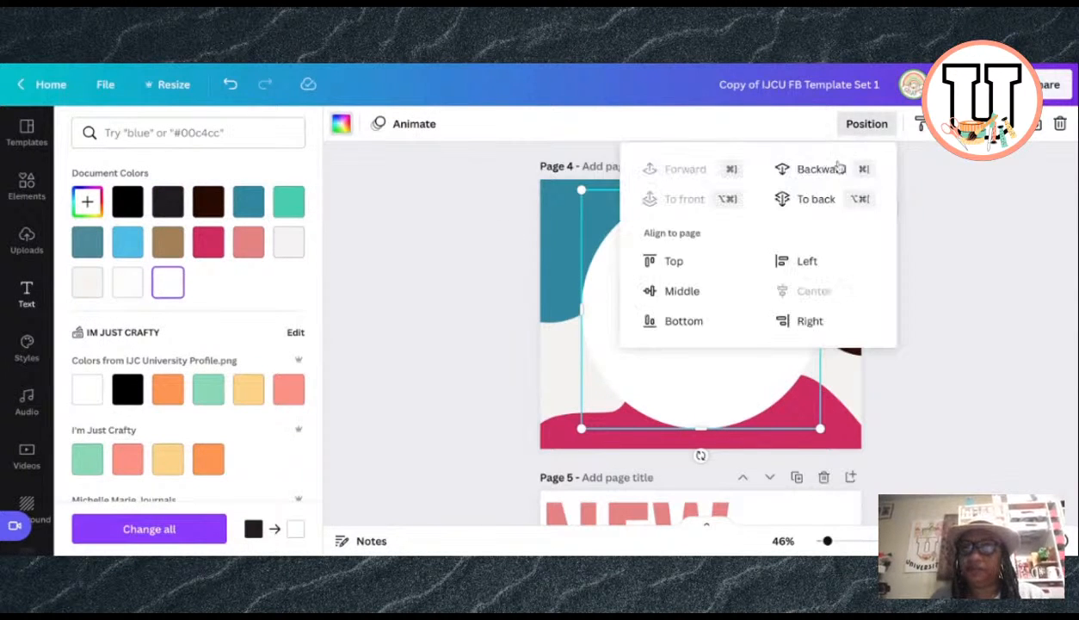
left_click(805, 169)
left_click(1033, 273)
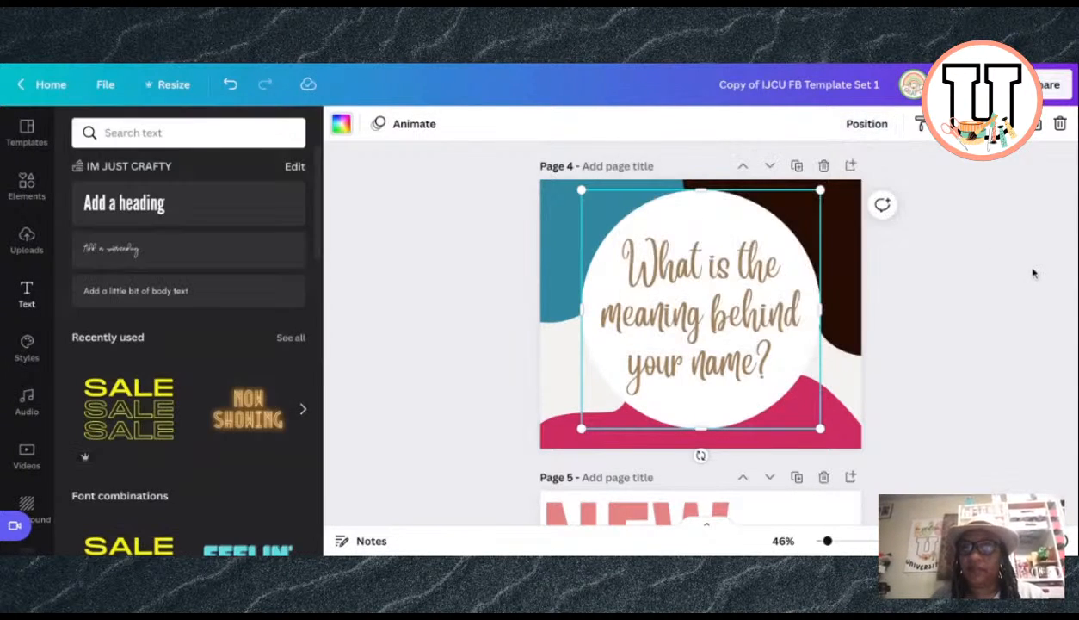
Step: Nudge the heading slightly to the right within the white circle
left_click(670, 336)
left_click(1061, 344)
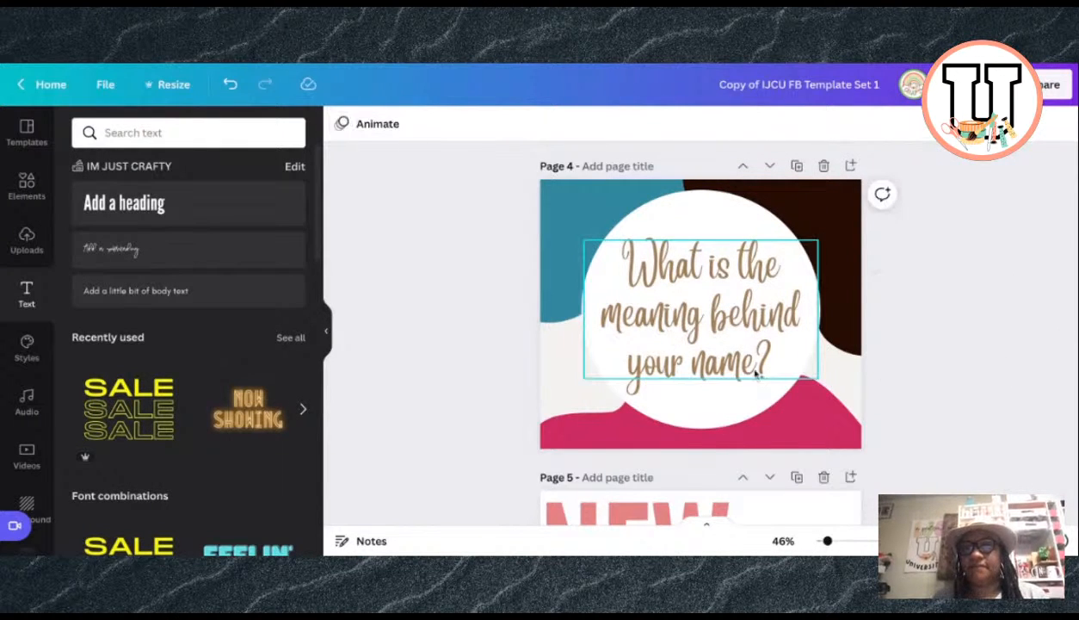
left_click_drag(745, 364, 745, 364)
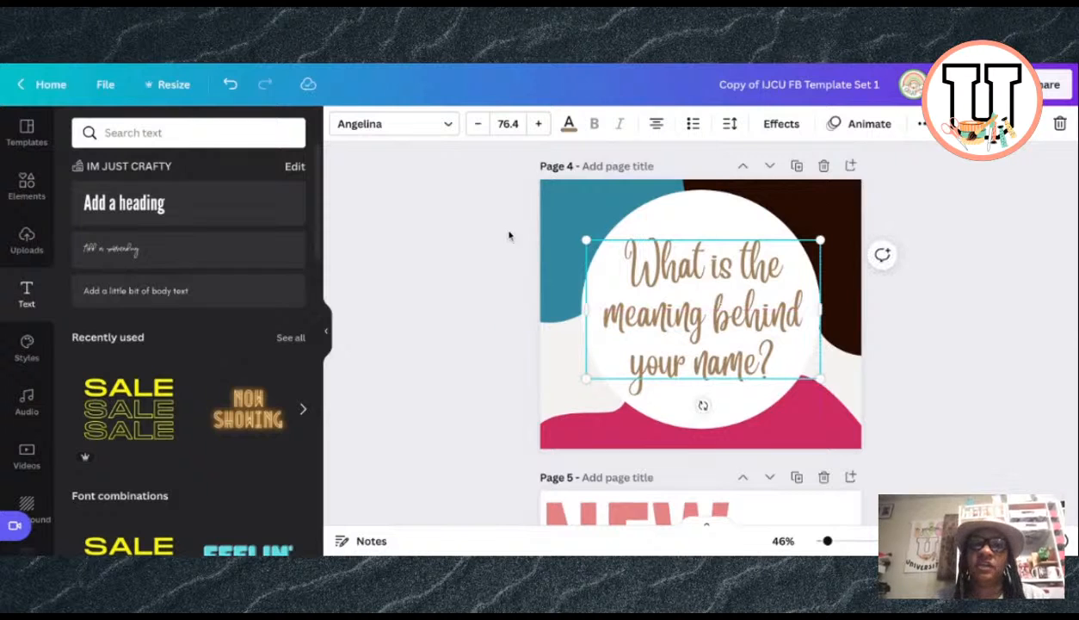
left_click(429, 239)
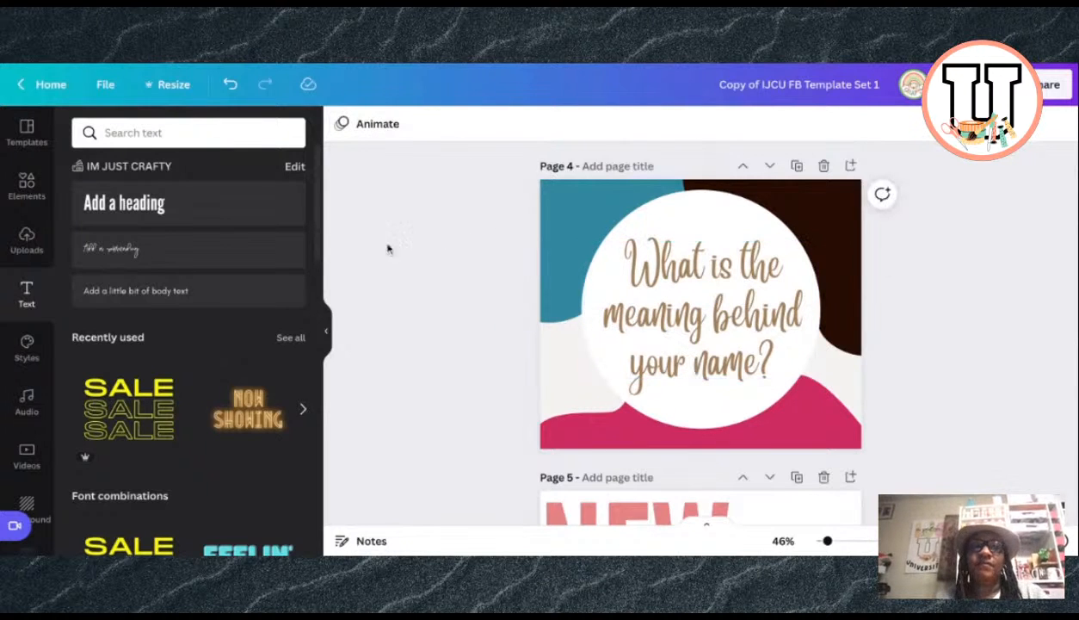
Step: Add the uploaded cartoon face with the pink bow to page 4, shrink it and bring it to the front
left_click(26, 238)
left_click(98, 275)
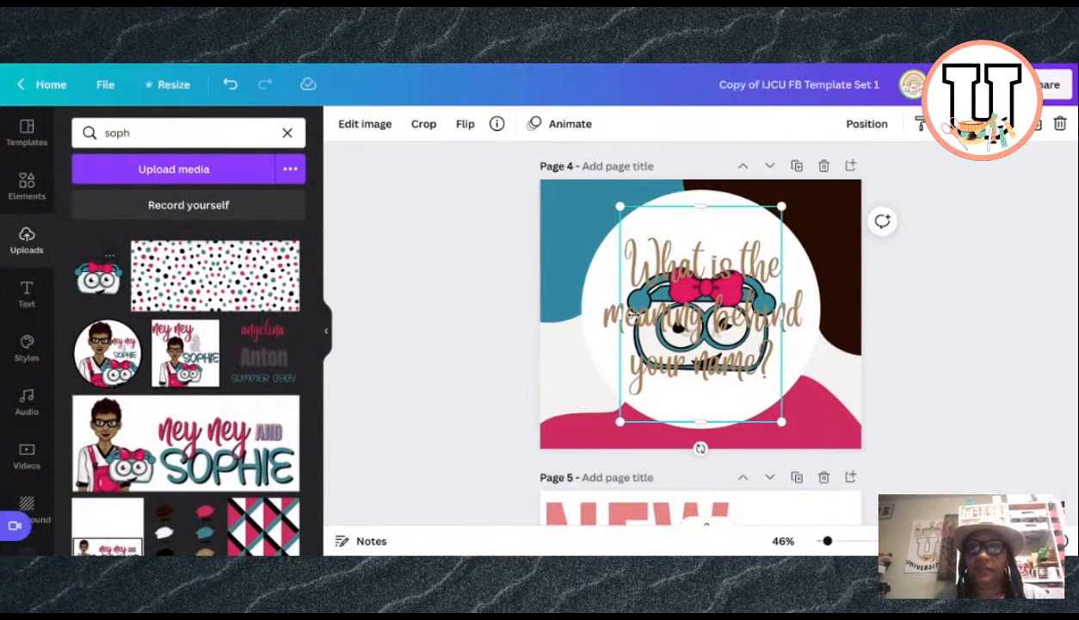
left_click_drag(780, 422, 689, 301)
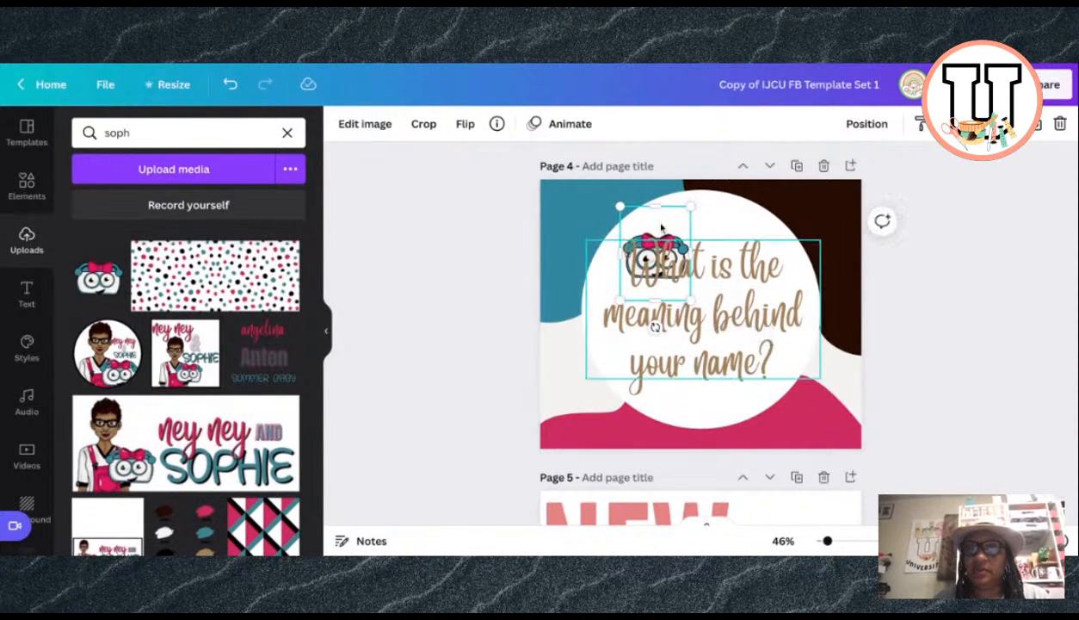
left_click(867, 123)
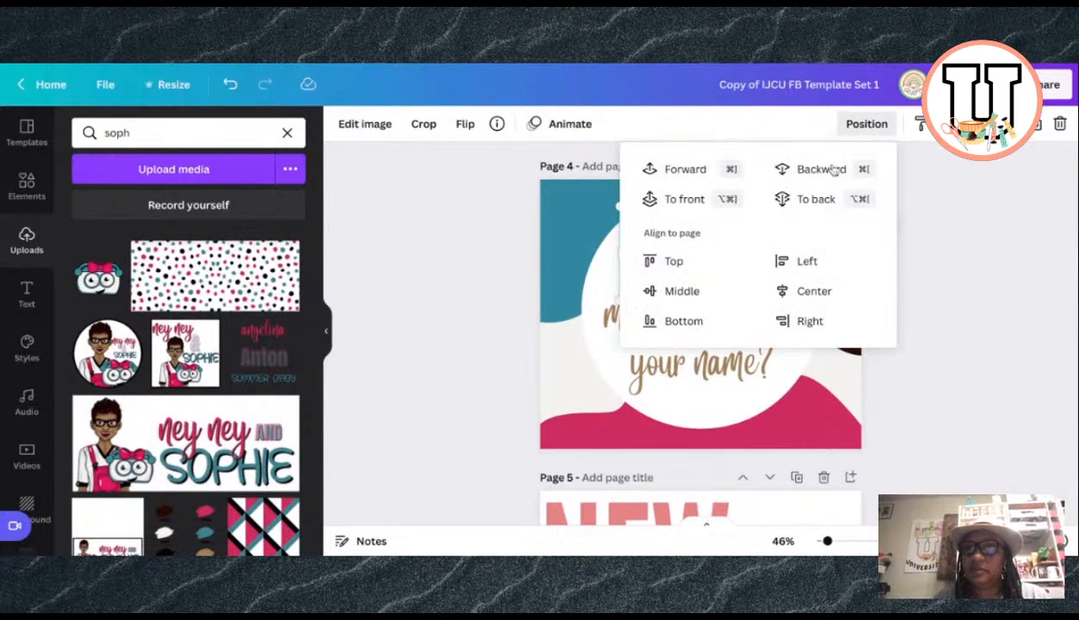
left_click(697, 199)
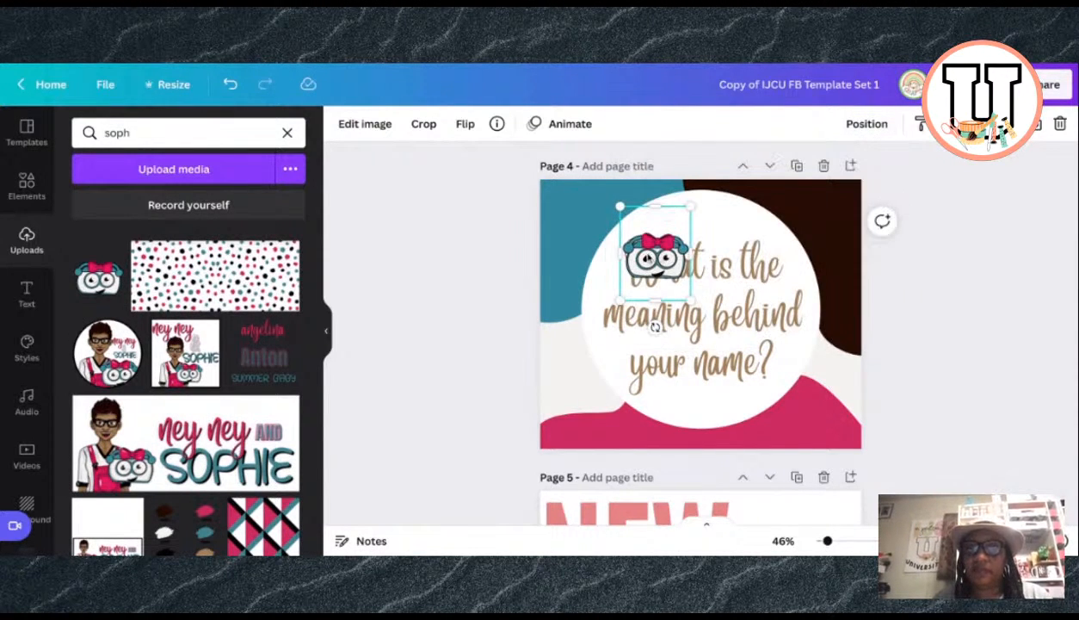
Step: Crop the empty area below the cartoon face, place it on the circle's upper-left edge and tilt it counterclockwise
left_click_drag(645, 221, 621, 199)
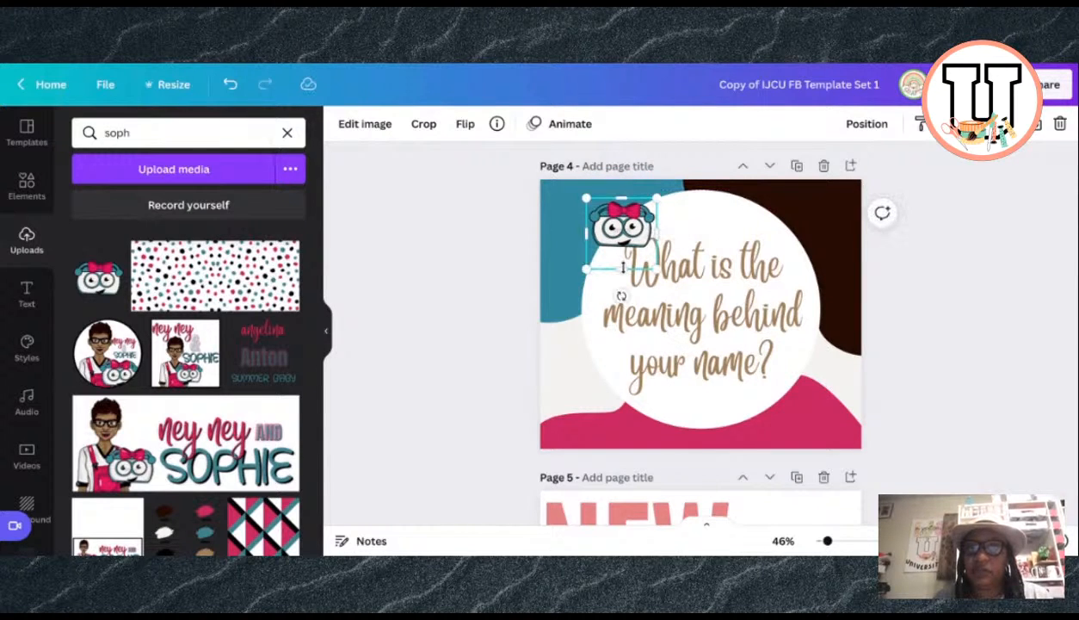
left_click_drag(623, 267, 606, 215)
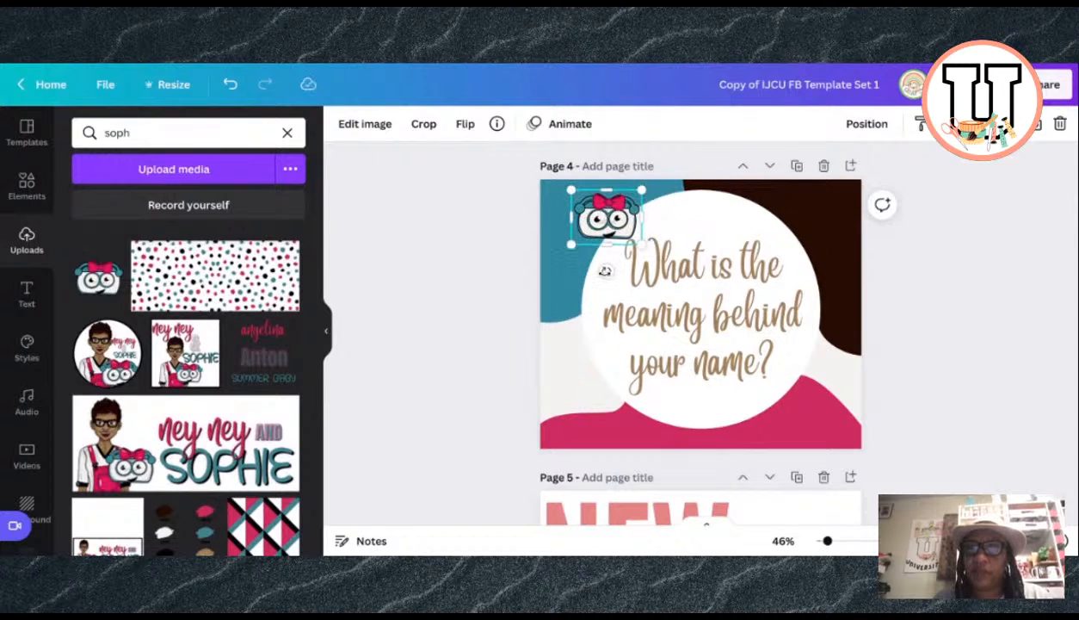
left_click_drag(605, 270, 651, 285)
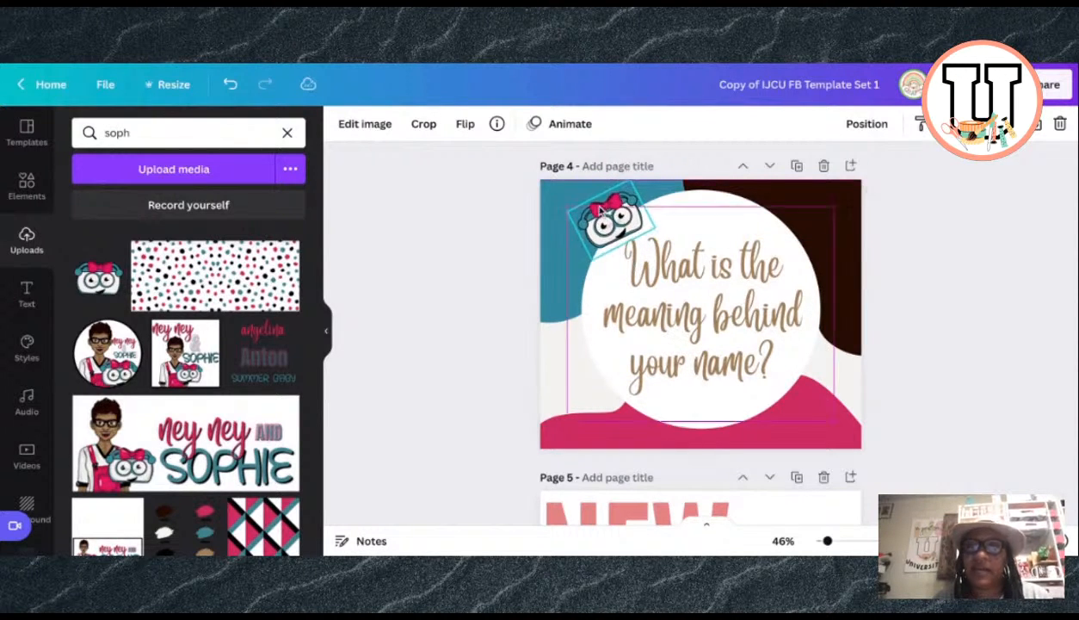
left_click(1001, 361)
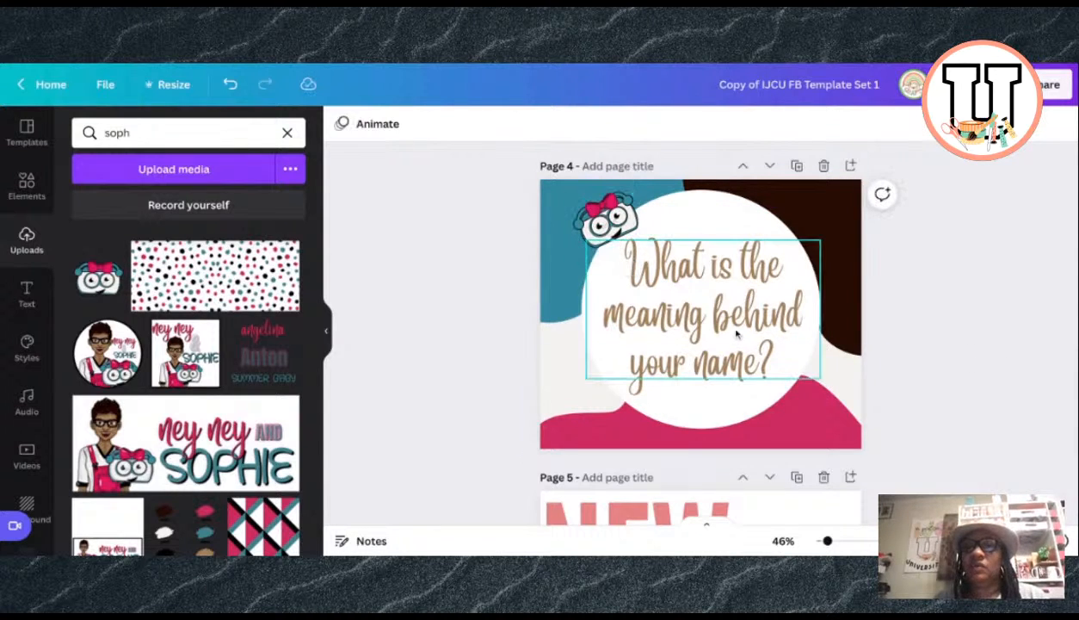
Step: Apply the Shadow effect to page 4's heading and set the shadow color to black
left_click(710, 275)
left_click(783, 129)
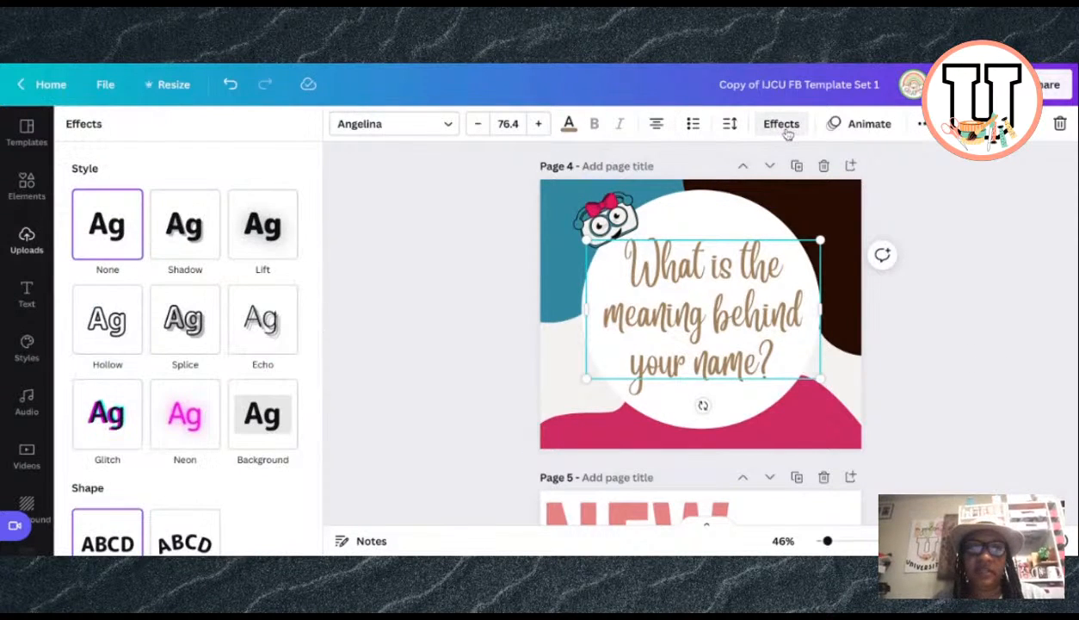
left_click(180, 231)
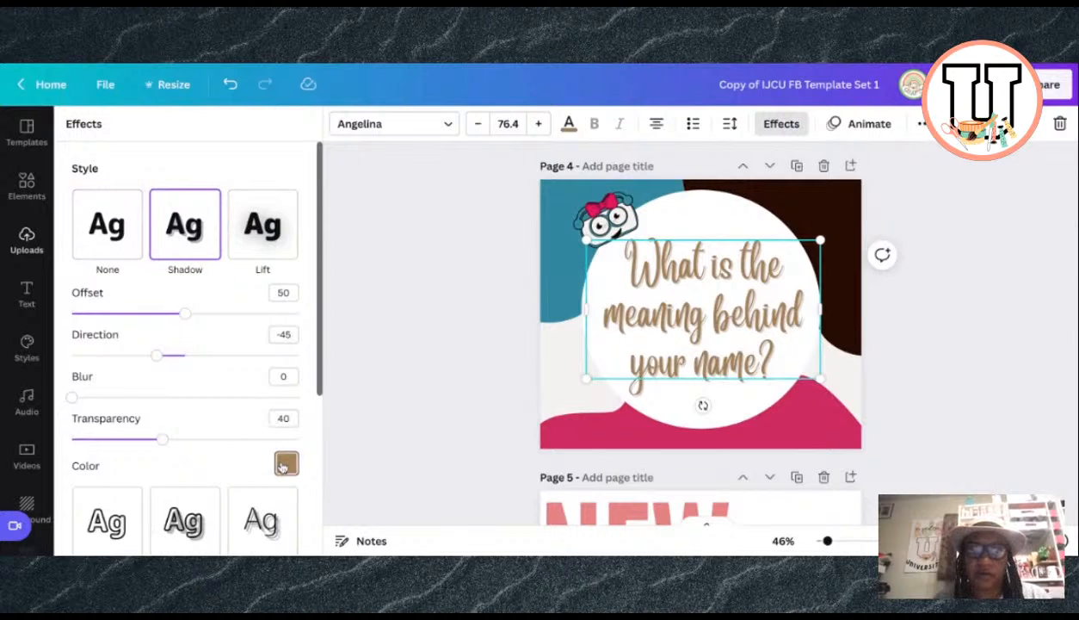
left_click(286, 463)
left_click(127, 245)
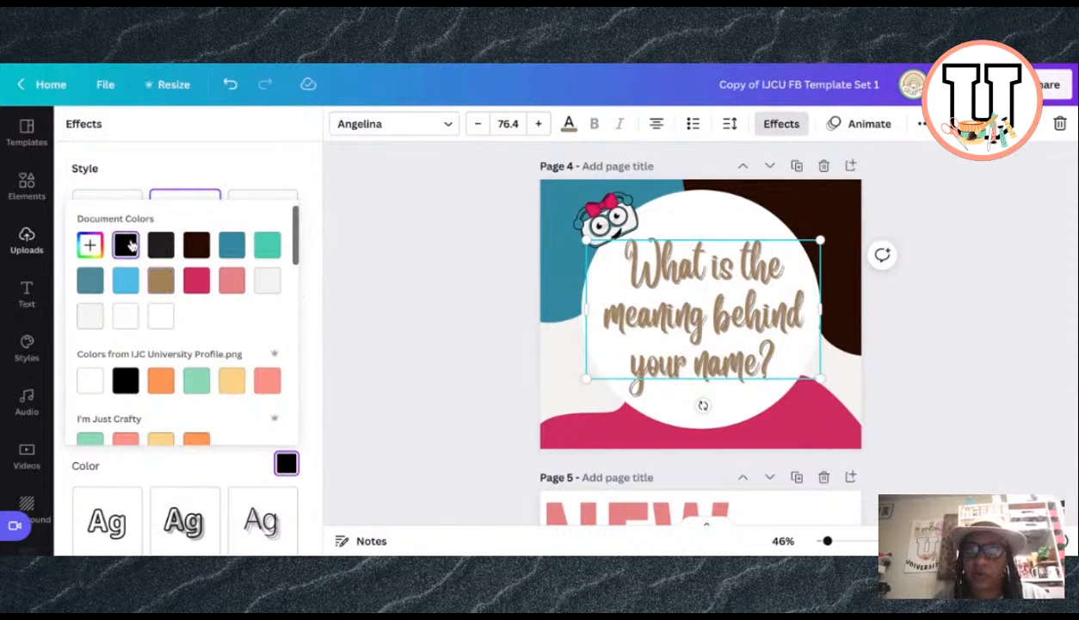
left_click(294, 166)
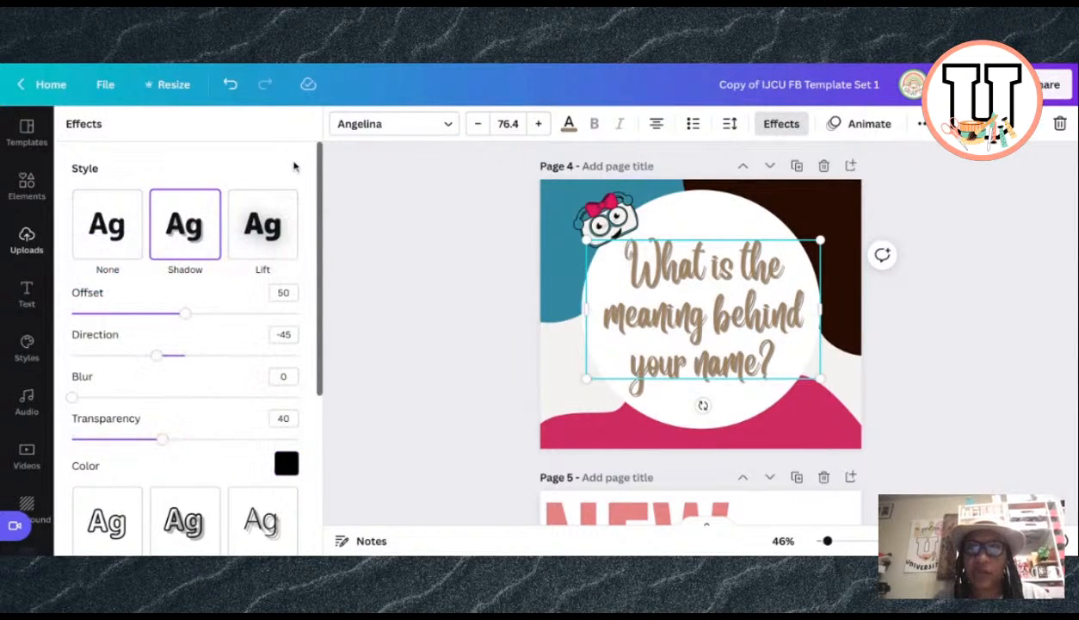
Step: Set the heading shadow's transparency to 84 and its offset to 31
left_click_drag(164, 440, 262, 440)
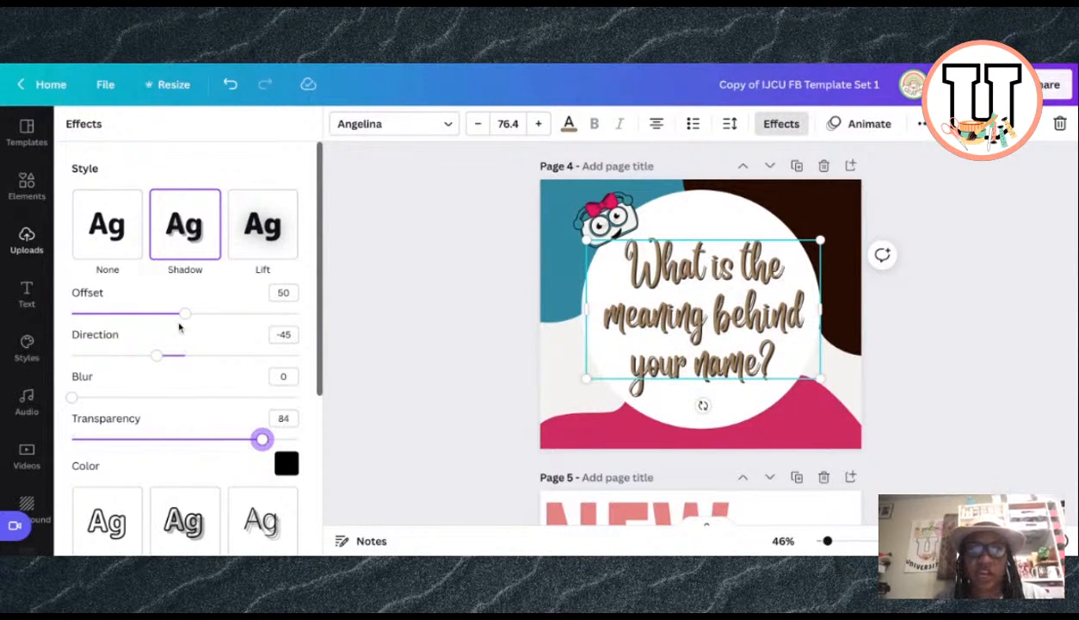
left_click_drag(191, 315, 142, 313)
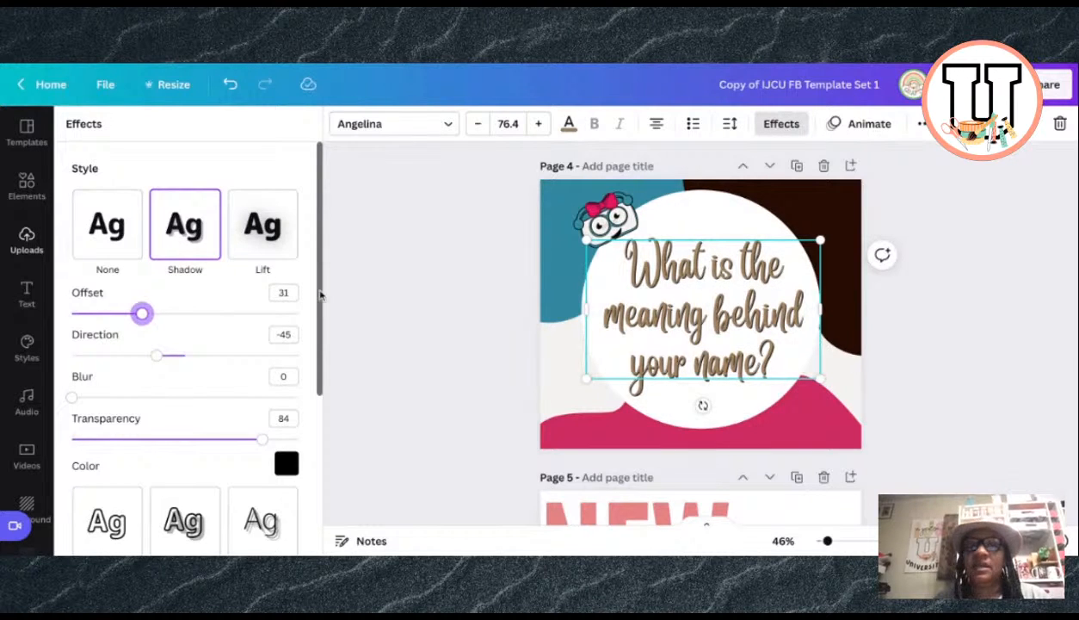
left_click(370, 298)
left_click(370, 299)
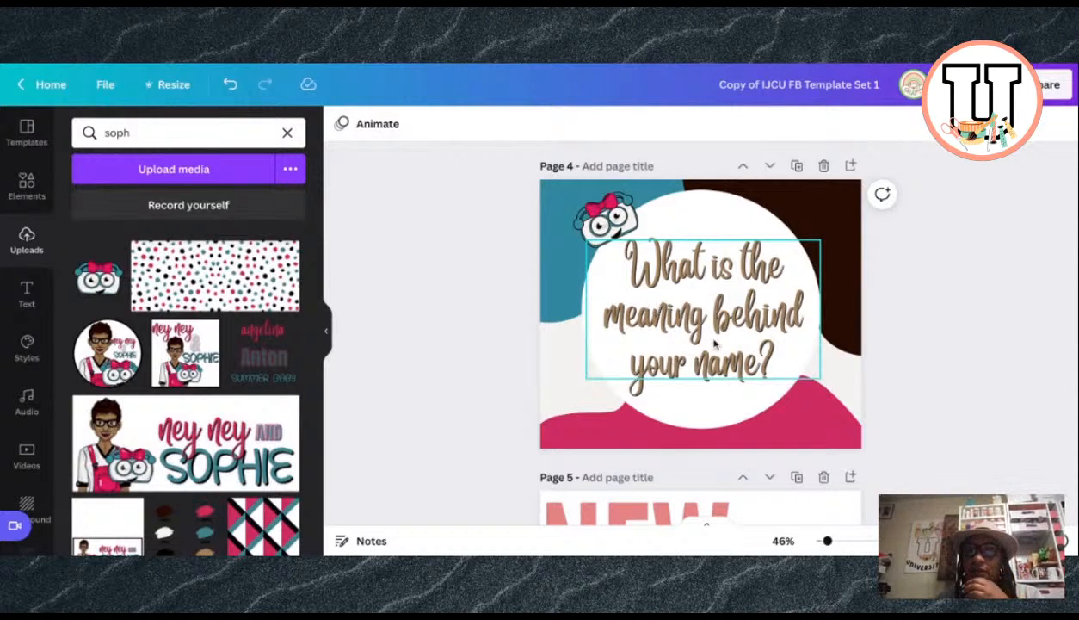
Step: Duplicate the white circle, shrink the copy slightly and centre it over the original
left_click(727, 416)
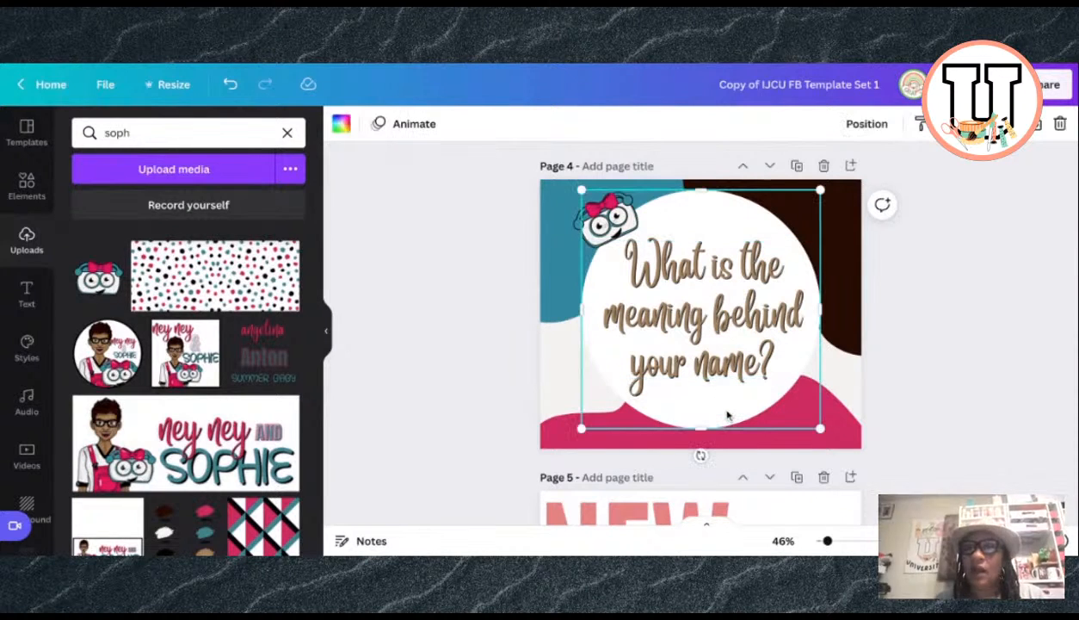
left_click(1035, 124)
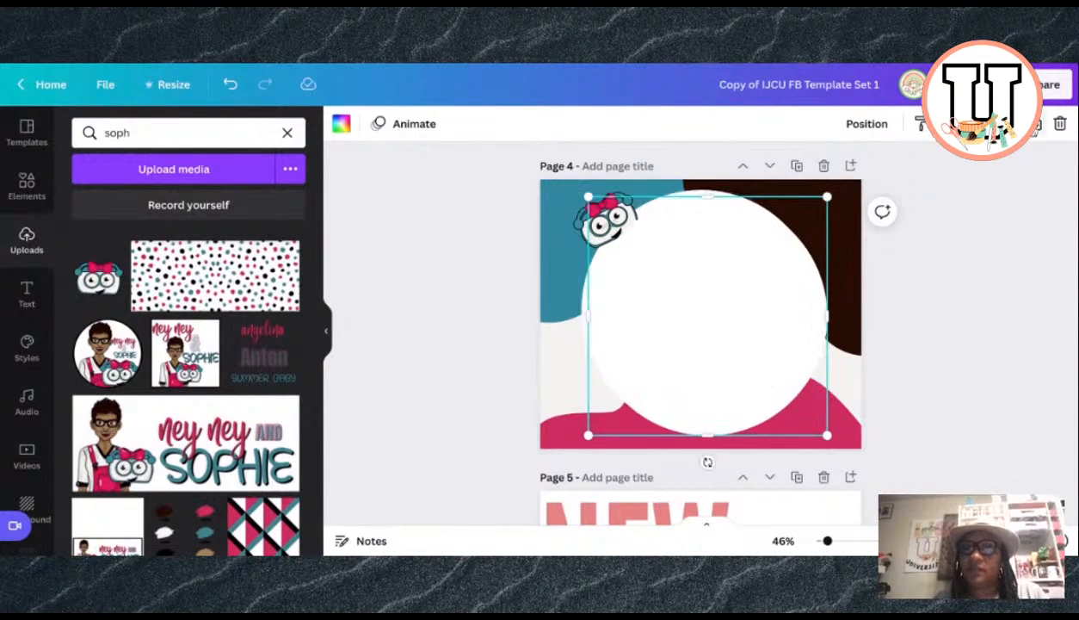
left_click_drag(730, 285, 728, 278)
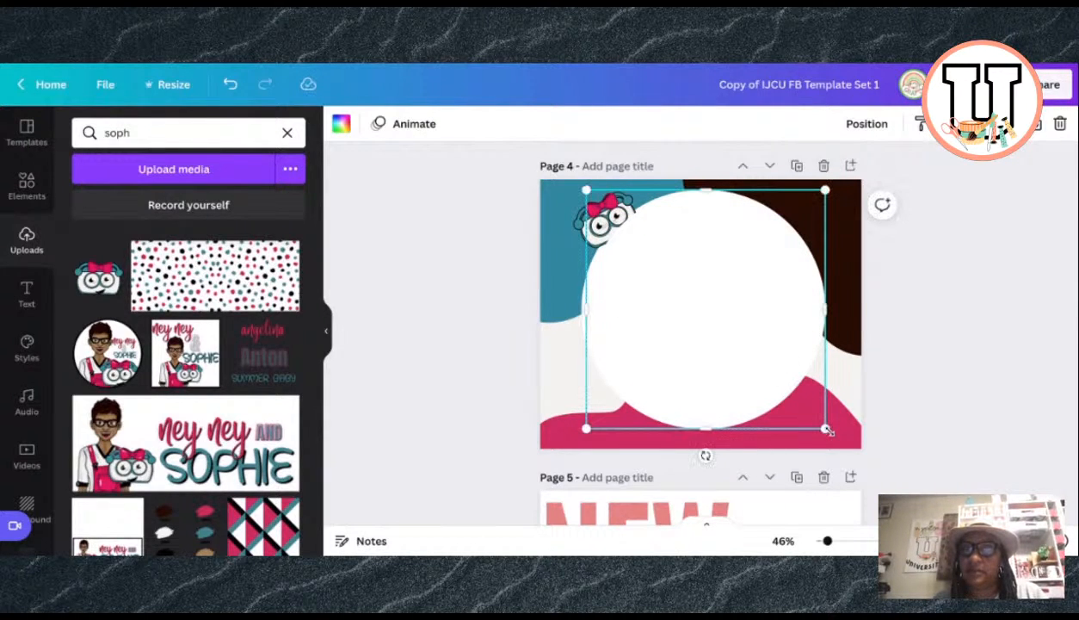
left_click_drag(827, 429, 812, 416)
left_click_drag(723, 319, 727, 325)
Step: Send the smaller circle backward until it sits behind the cartoon face and the heading
left_click(863, 125)
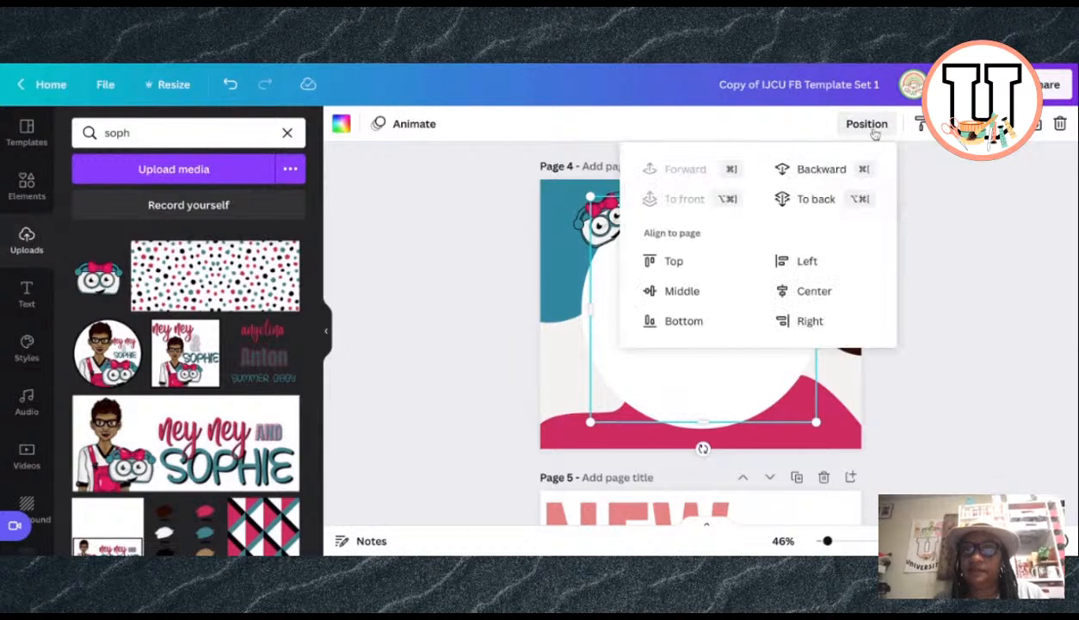
left_click(823, 168)
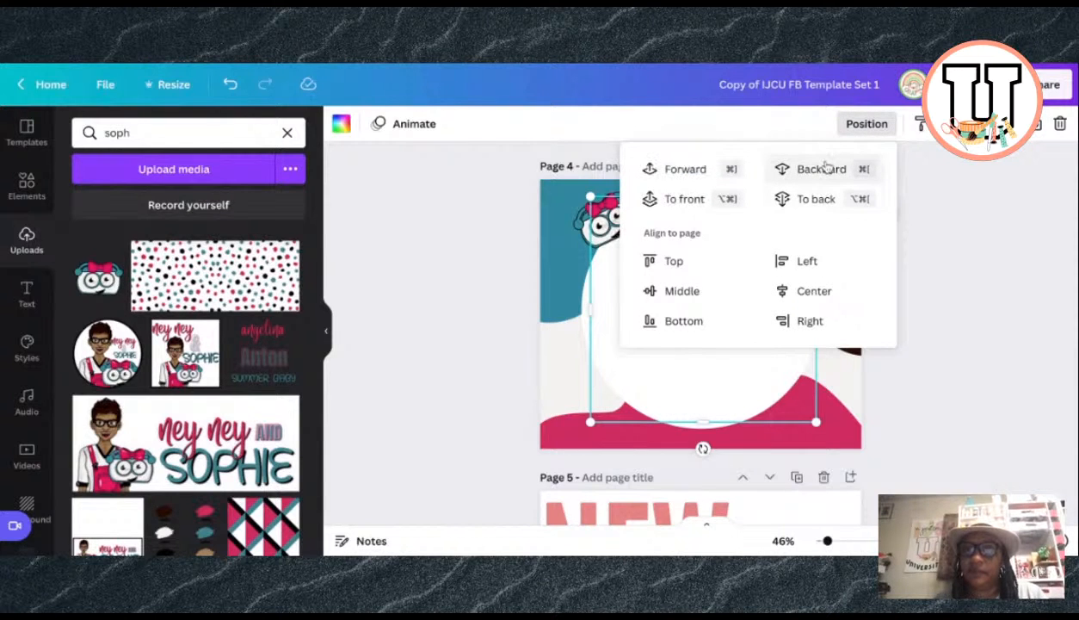
left_click(827, 166)
left_click(963, 293)
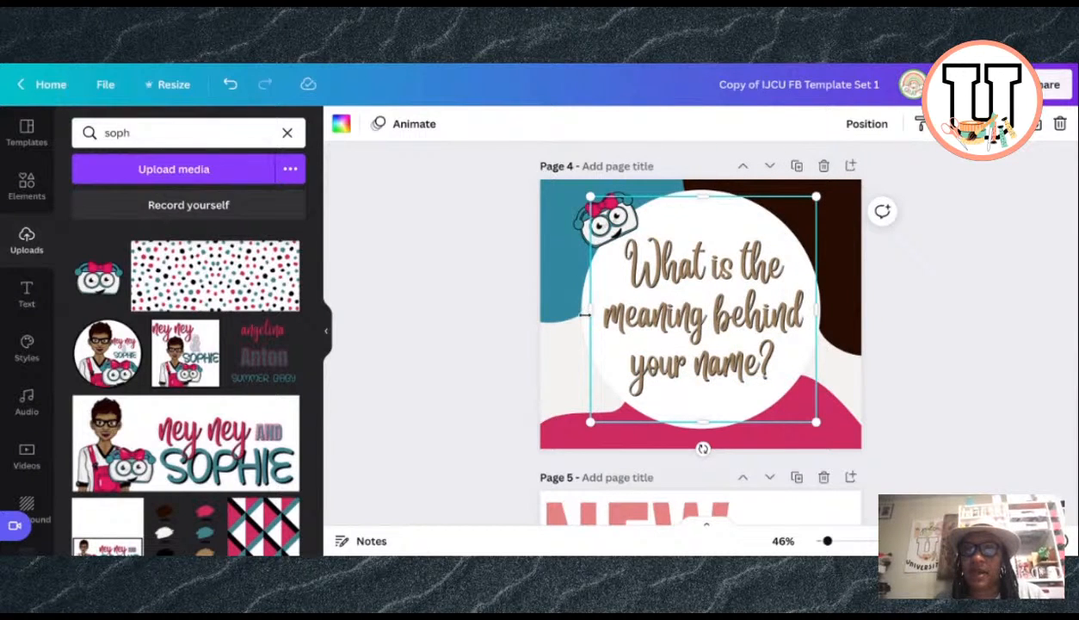
left_click(494, 362)
Step: Recolor the larger circle with the charcoal near-black from the document colors to form a border around the smaller one
left_click(584, 340)
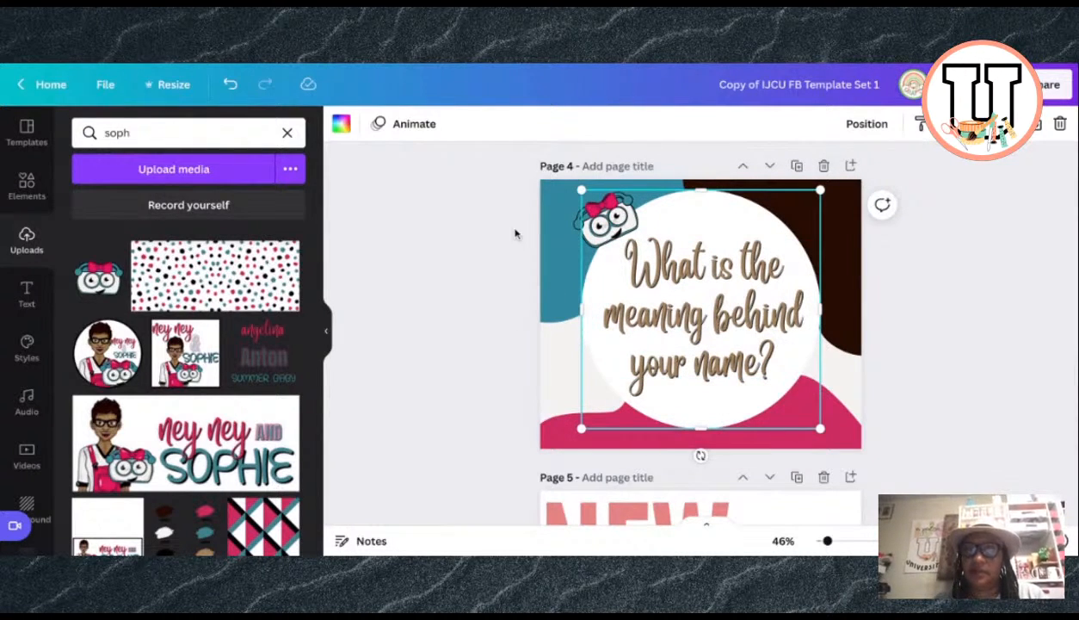
left_click(341, 124)
left_click(440, 282)
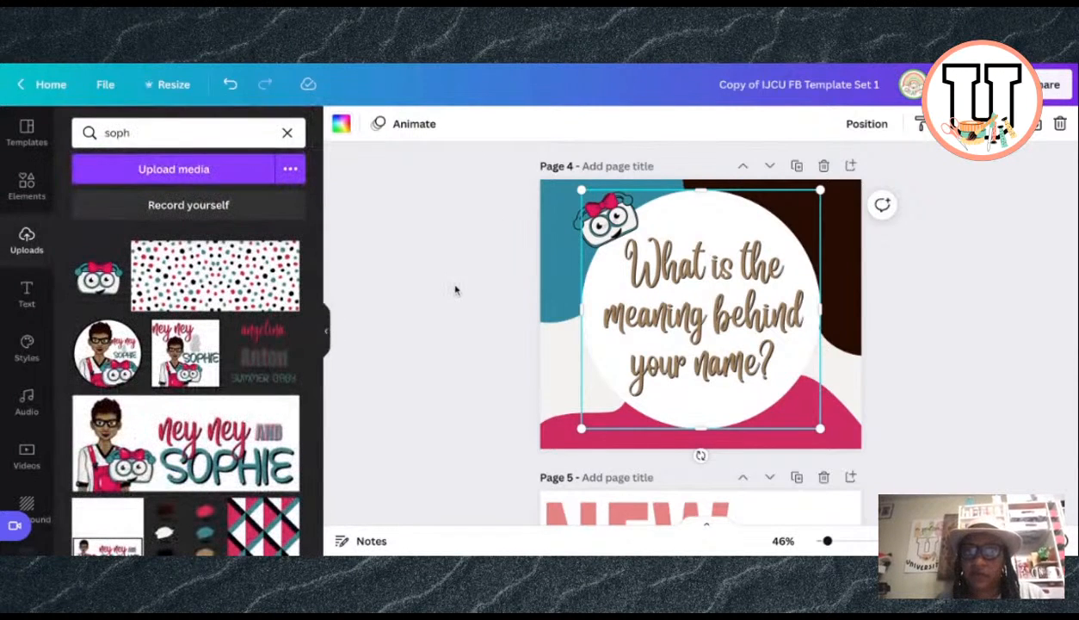
left_click(341, 125)
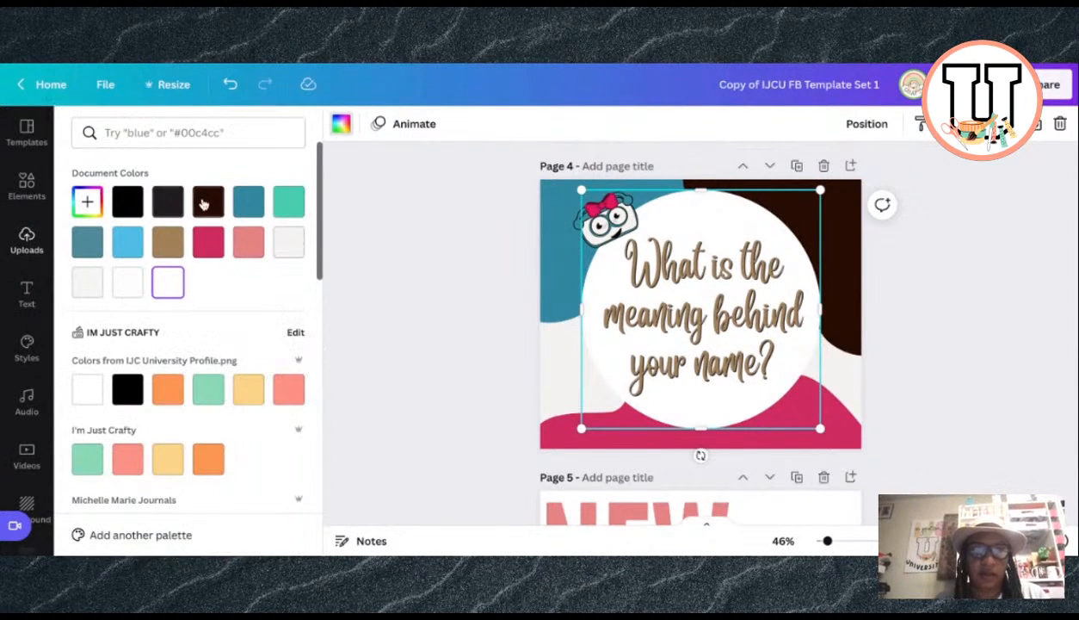
left_click(172, 201)
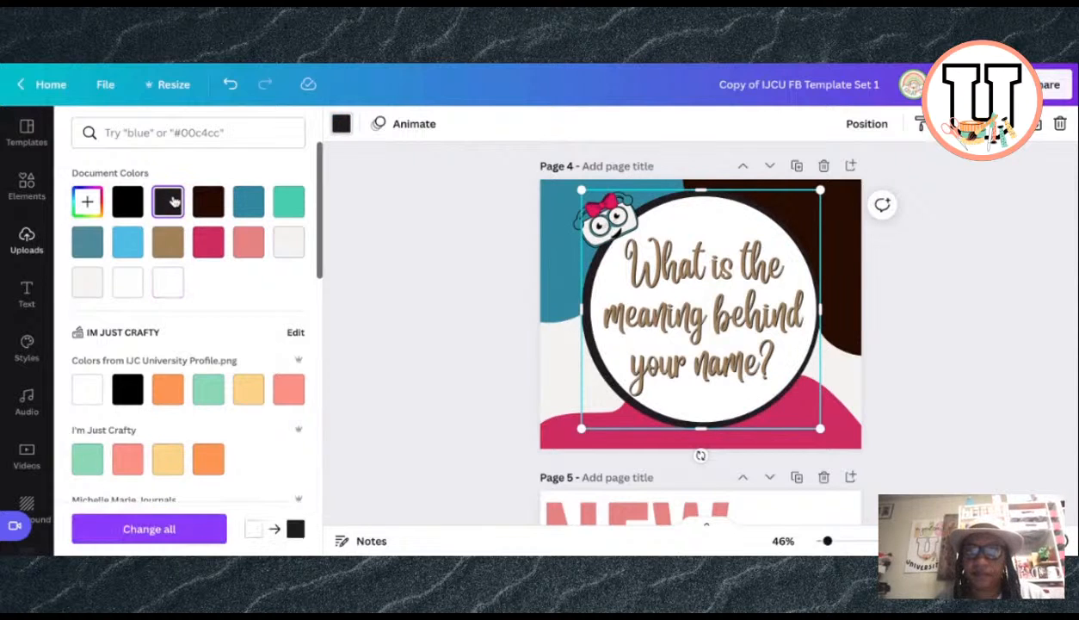
Step: Align the smaller white circle and the charcoal border circle on page 4 to a common horizontal center
left_click(436, 308)
left_click(436, 308)
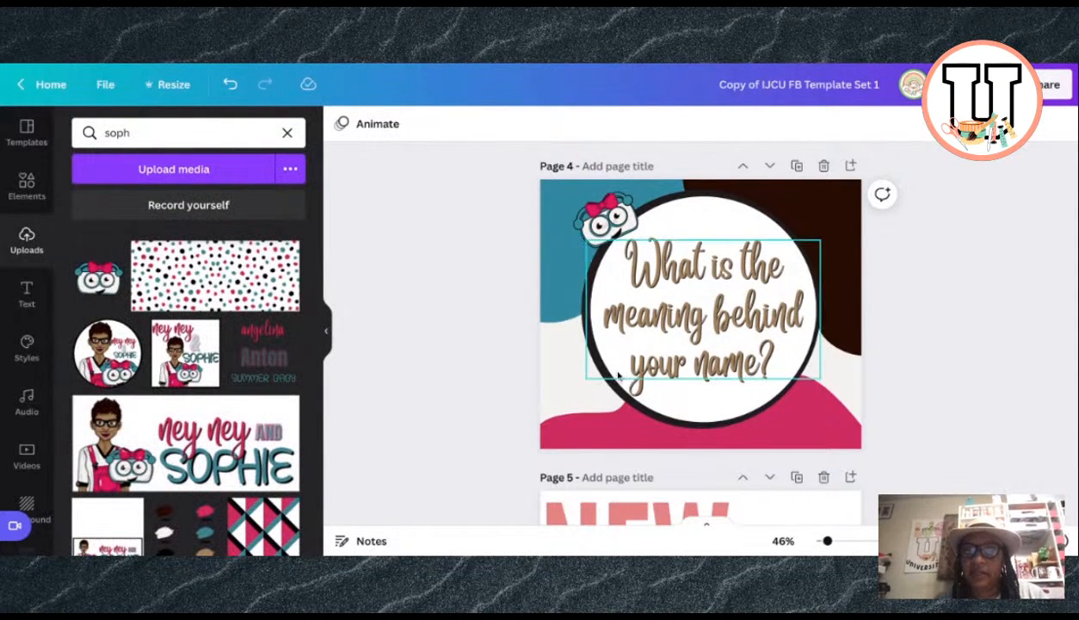
left_click(685, 413)
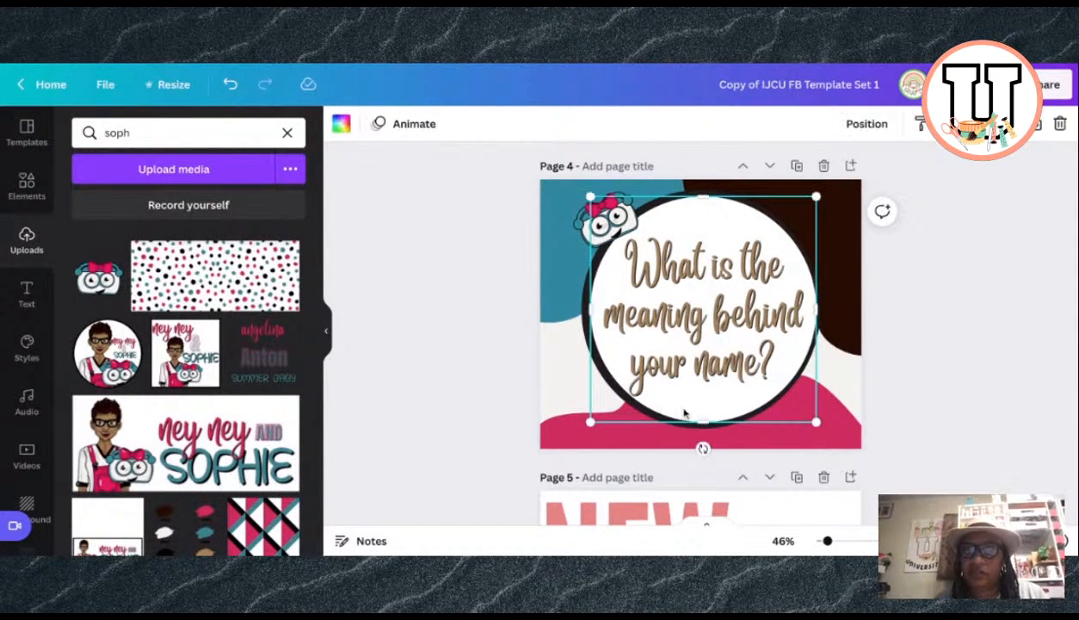
left_click_drag(685, 413, 701, 426)
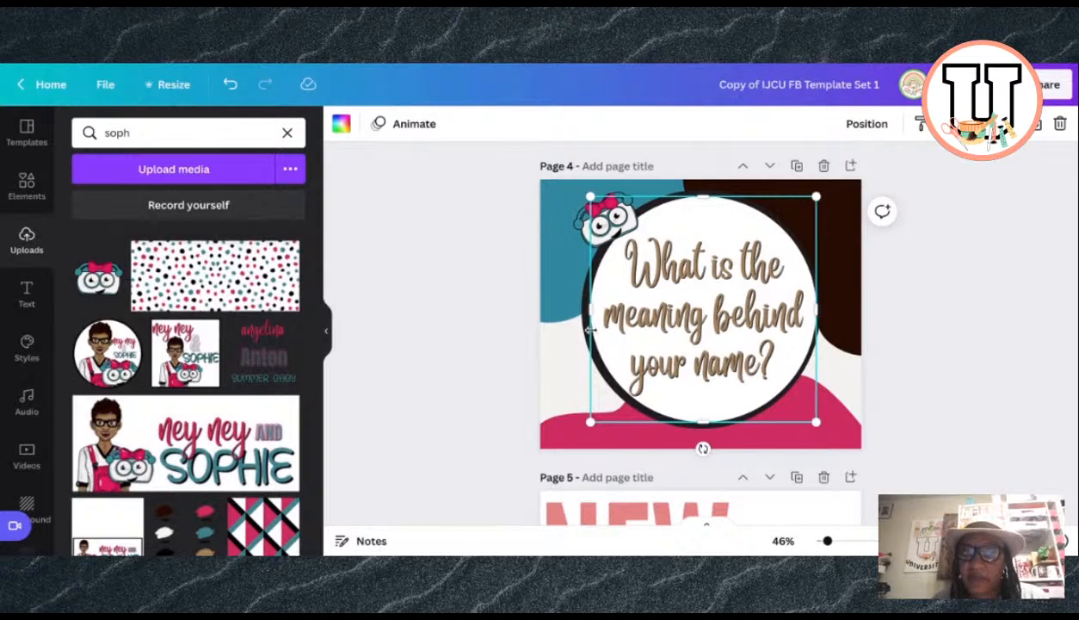
left_click(462, 355)
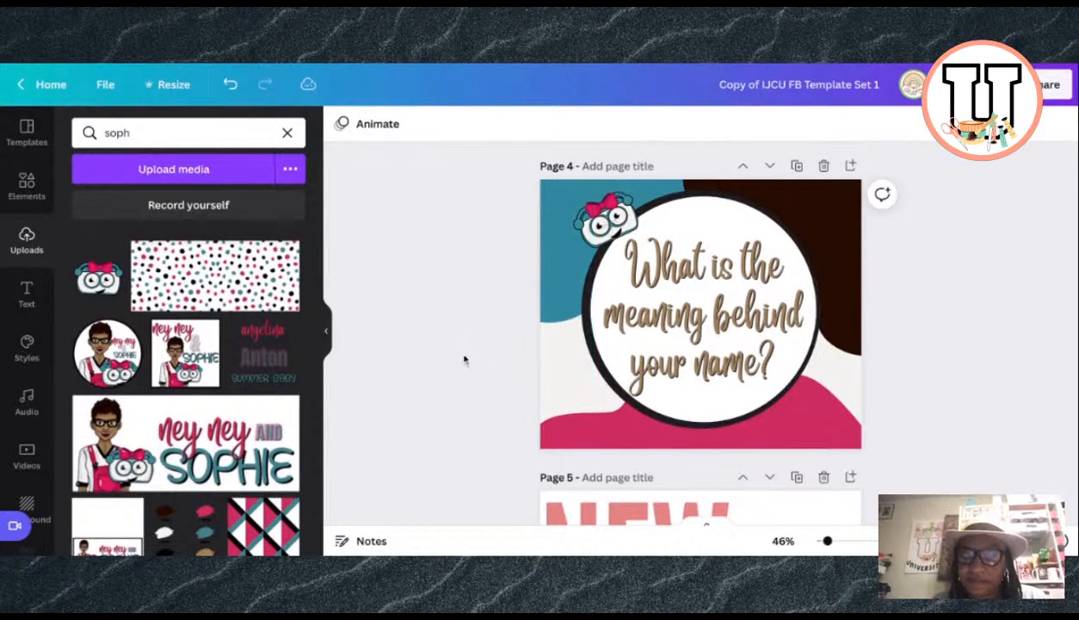
left_click(585, 331)
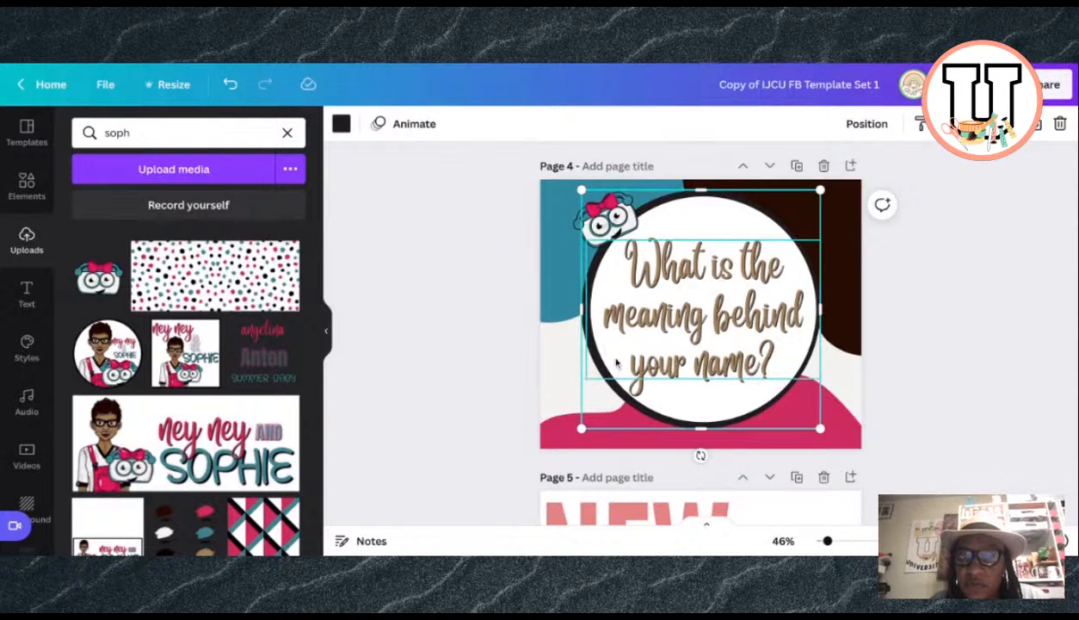
left_click(694, 419, "shift")
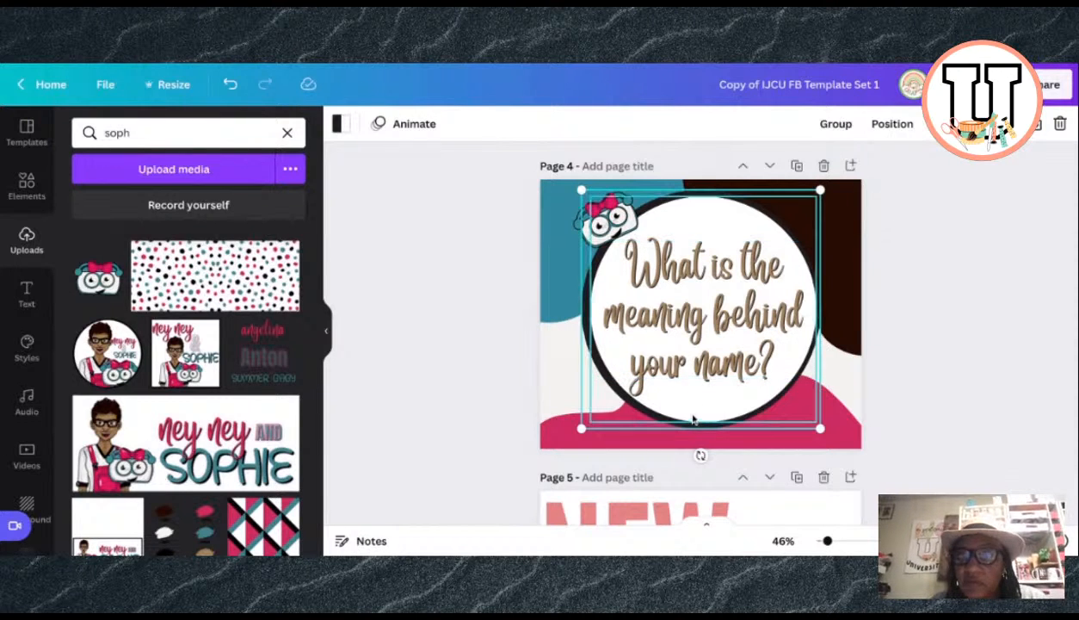
left_click(893, 124)
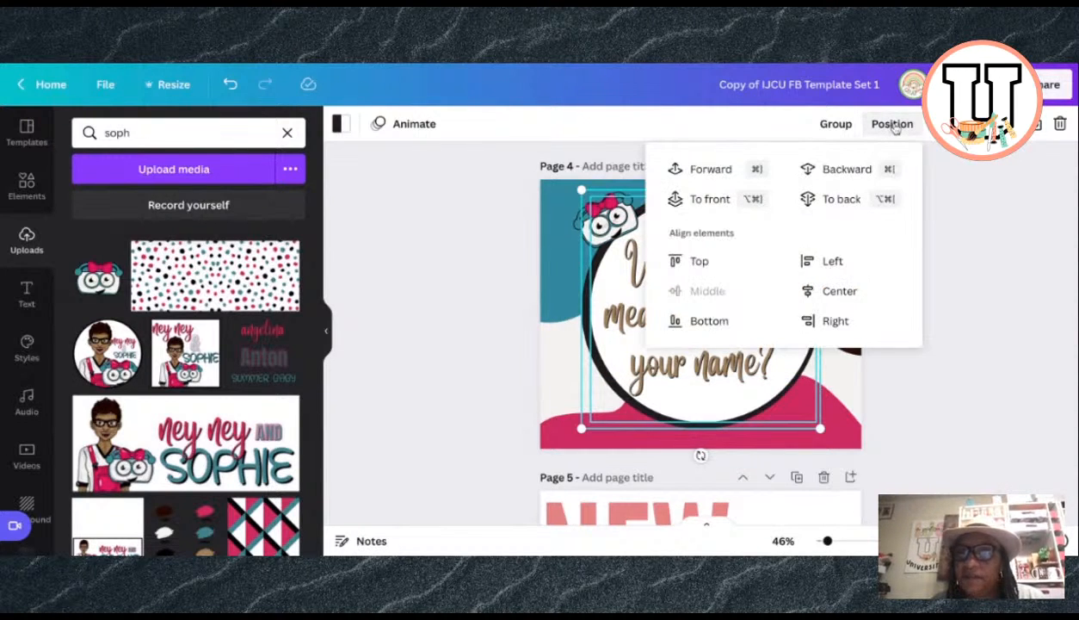
left_click(835, 292)
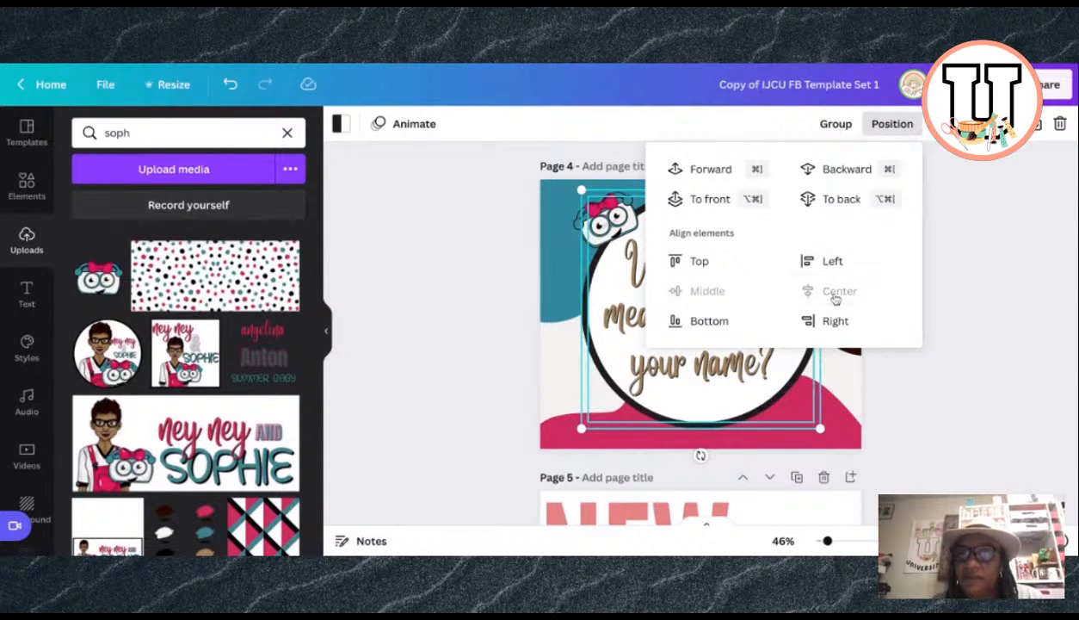
left_click(994, 379)
left_click(996, 381)
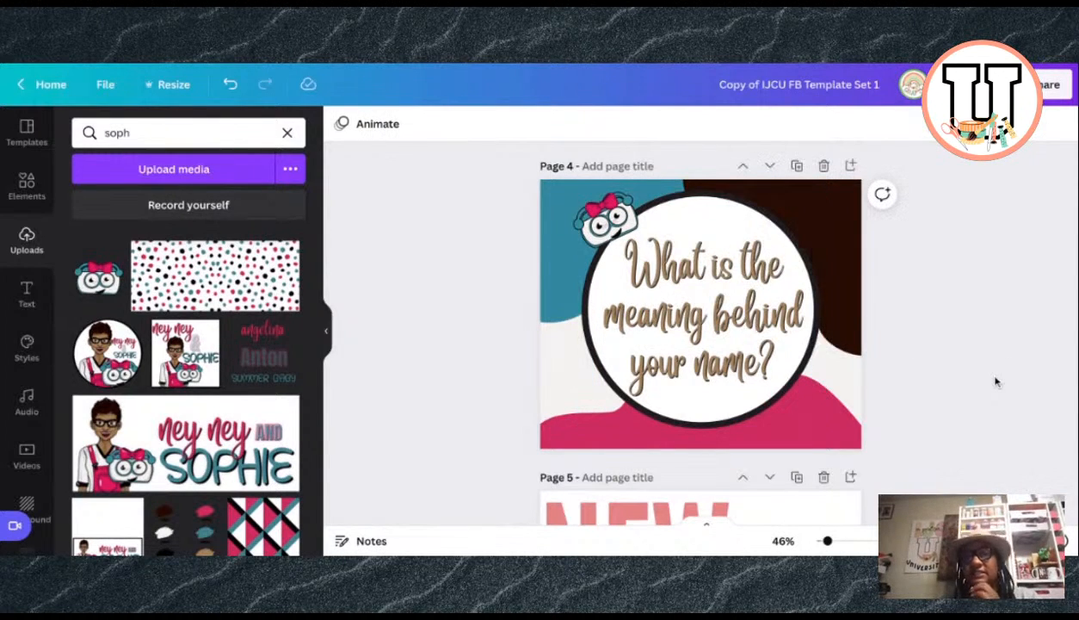
Step: Title page 4 "04. Name Meaning"
left_click(617, 166)
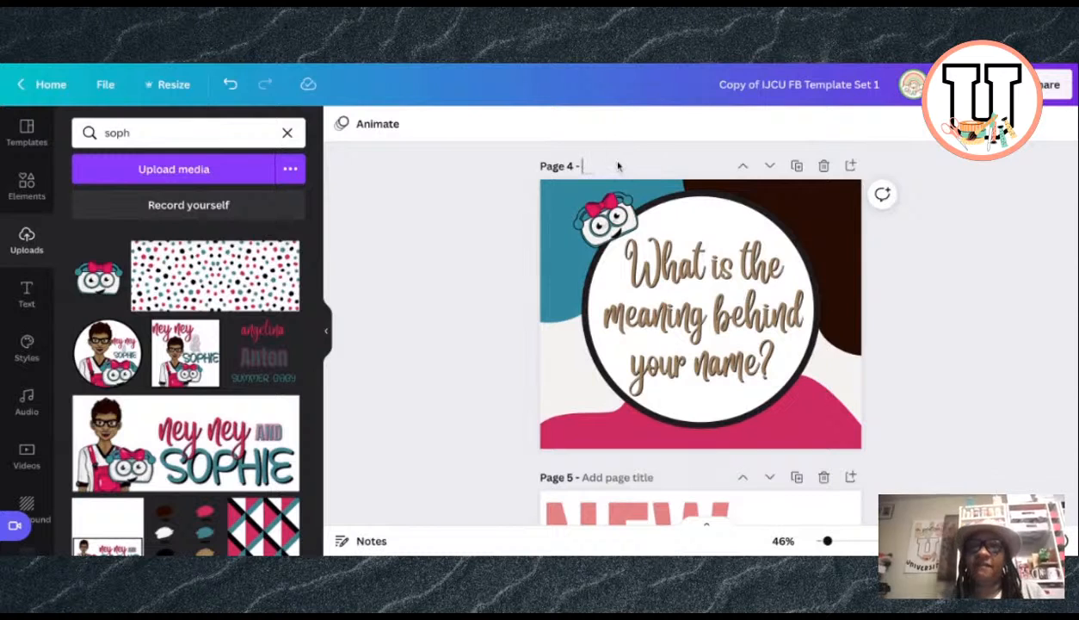
type("04.")
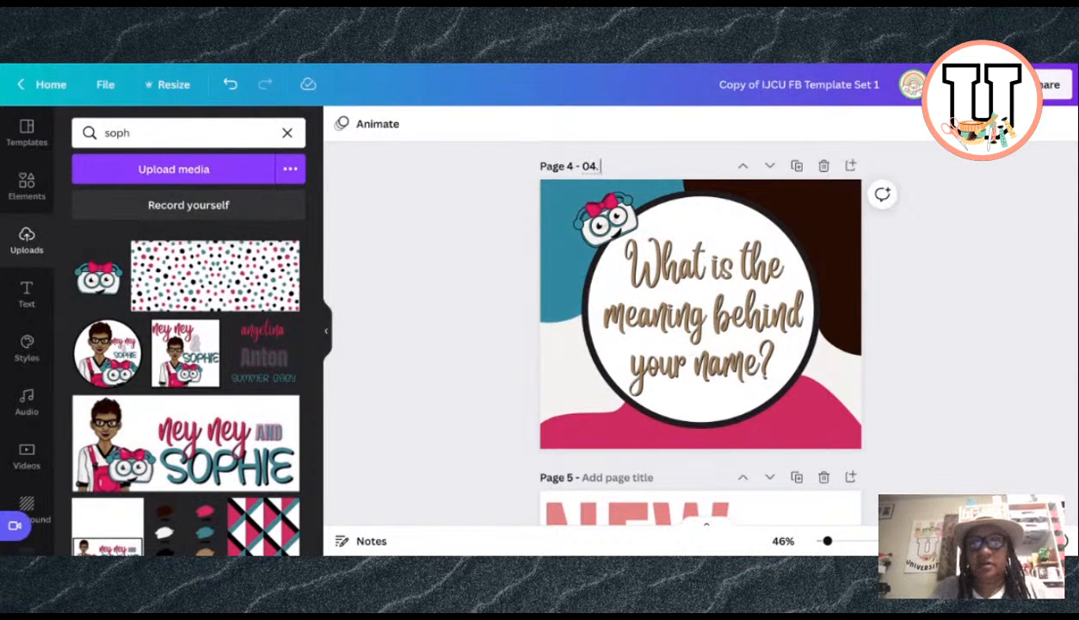
type(" Name Mea")
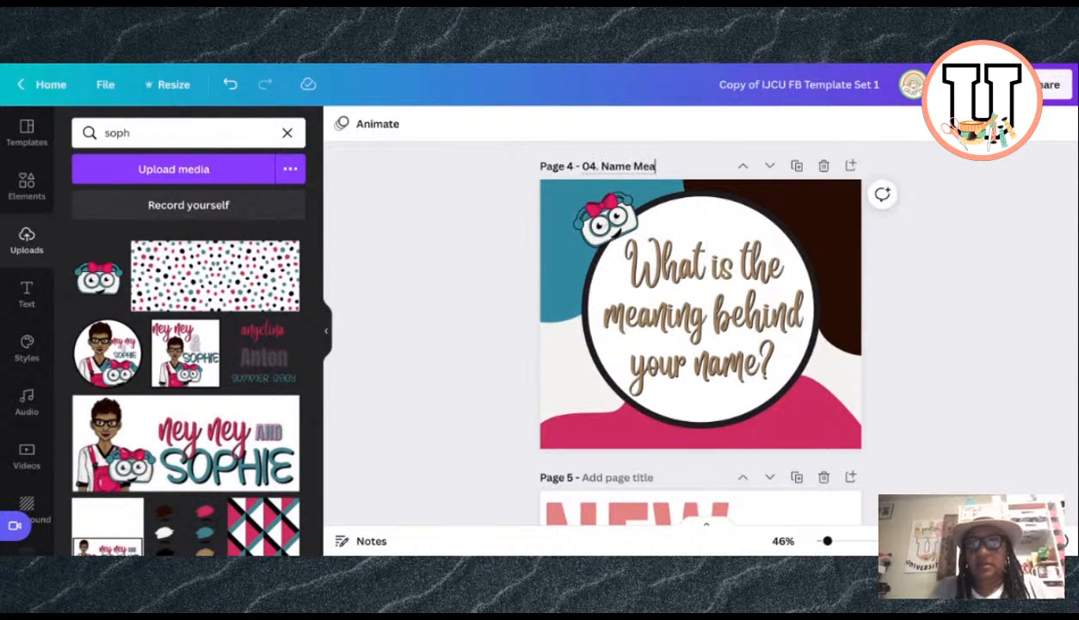
type("ning")
left_click(940, 322)
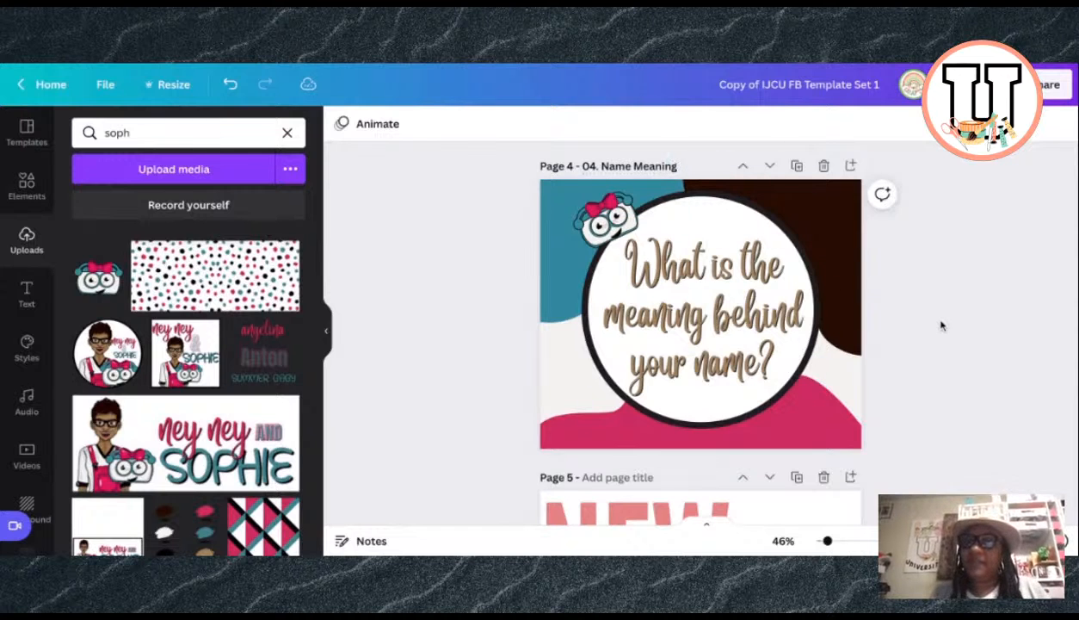
Step: Replace the upper NEW on page 5 with FLASH and widen its text box so the word fits on one line
scroll(791, 331, "down", 3)
scroll(791, 331, "down", 1)
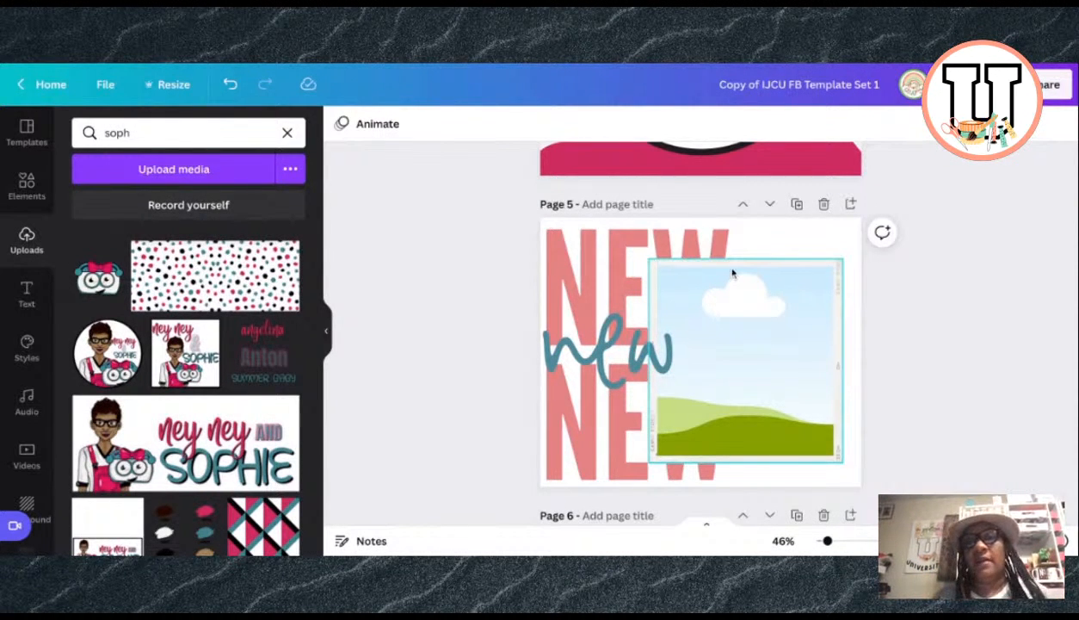
left_click(709, 235)
double_click(708, 235)
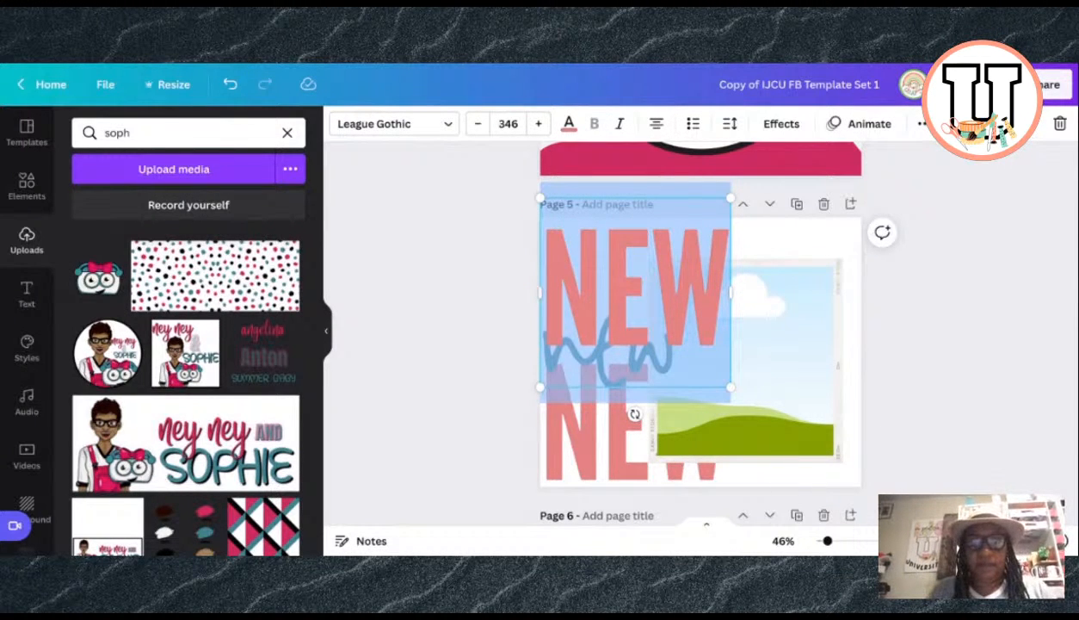
type("FLASH")
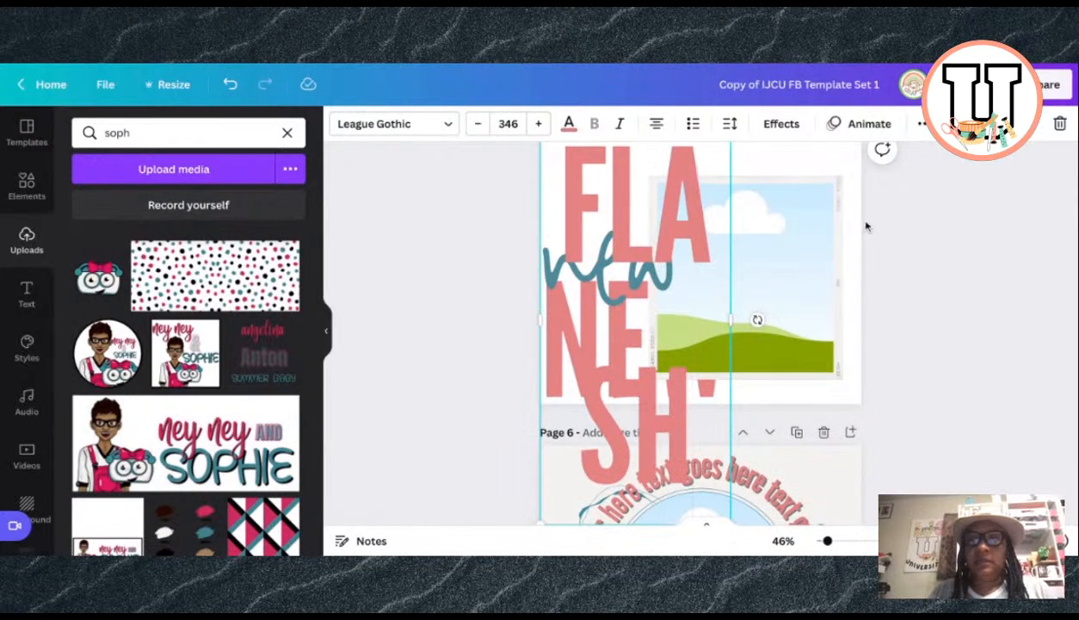
left_click_drag(731, 320, 820, 321)
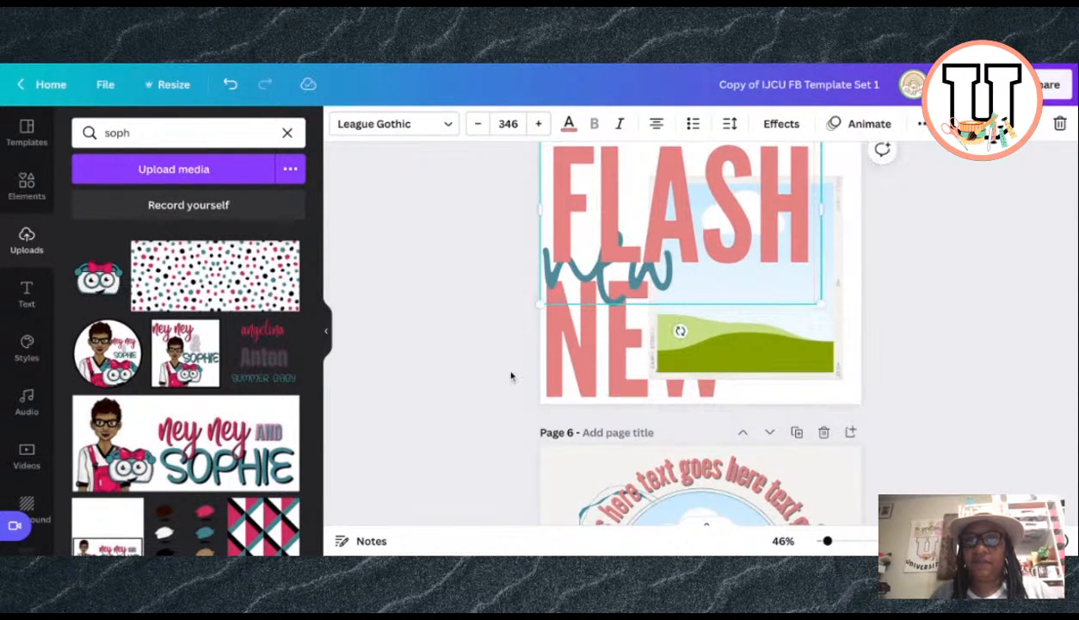
Step: Change the script word "new" on page 5 to "sale" and widen its text box to keep it on one line
double_click(561, 379)
left_click(561, 379)
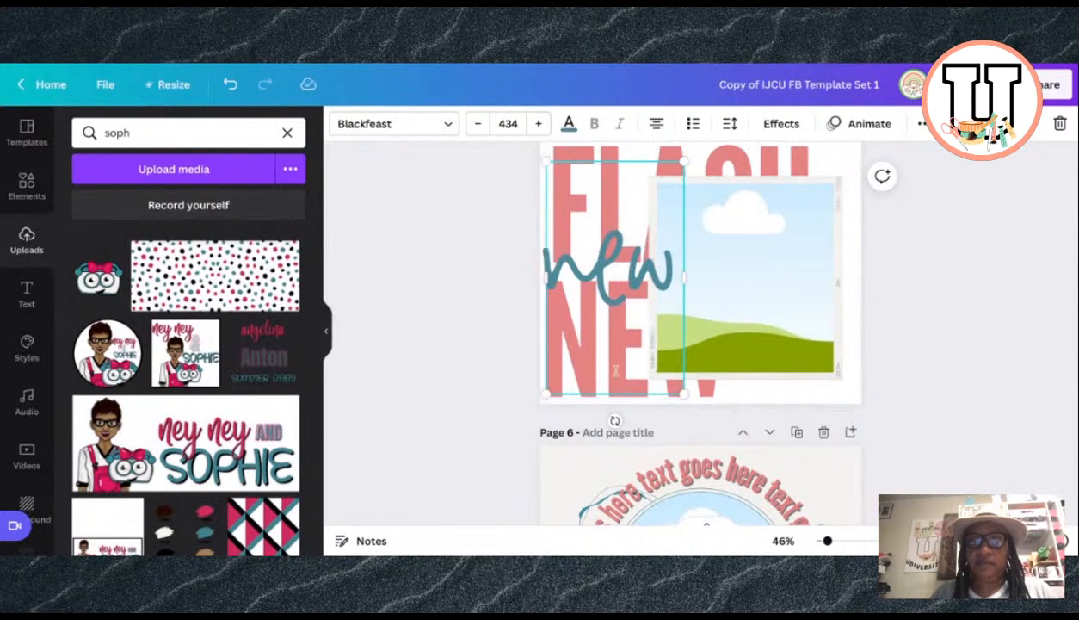
double_click(567, 270)
type("sale")
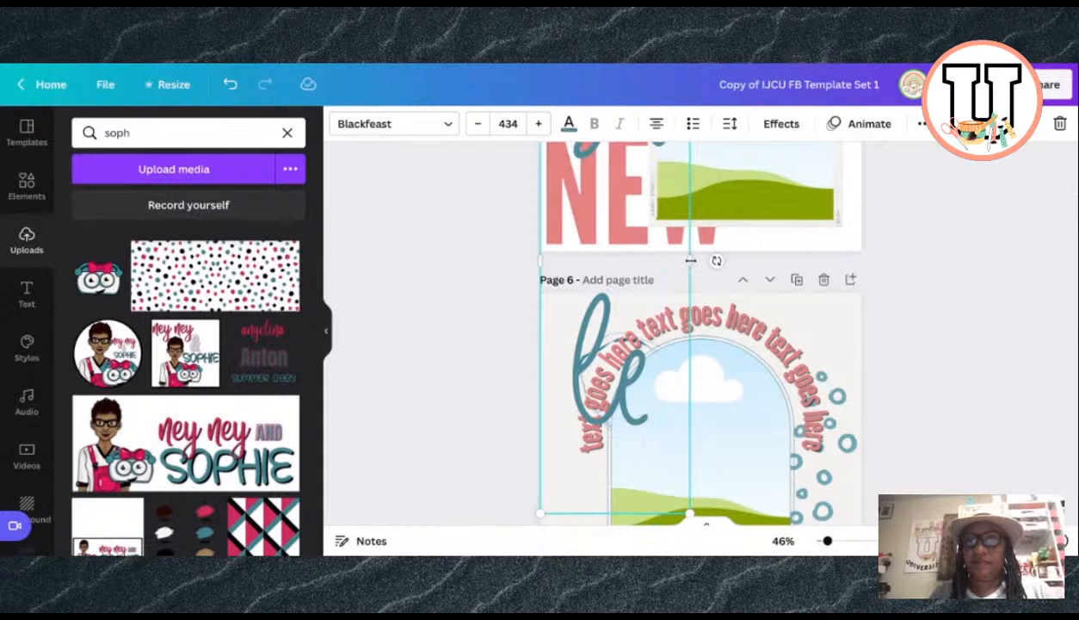
left_click_drag(690, 261, 764, 261)
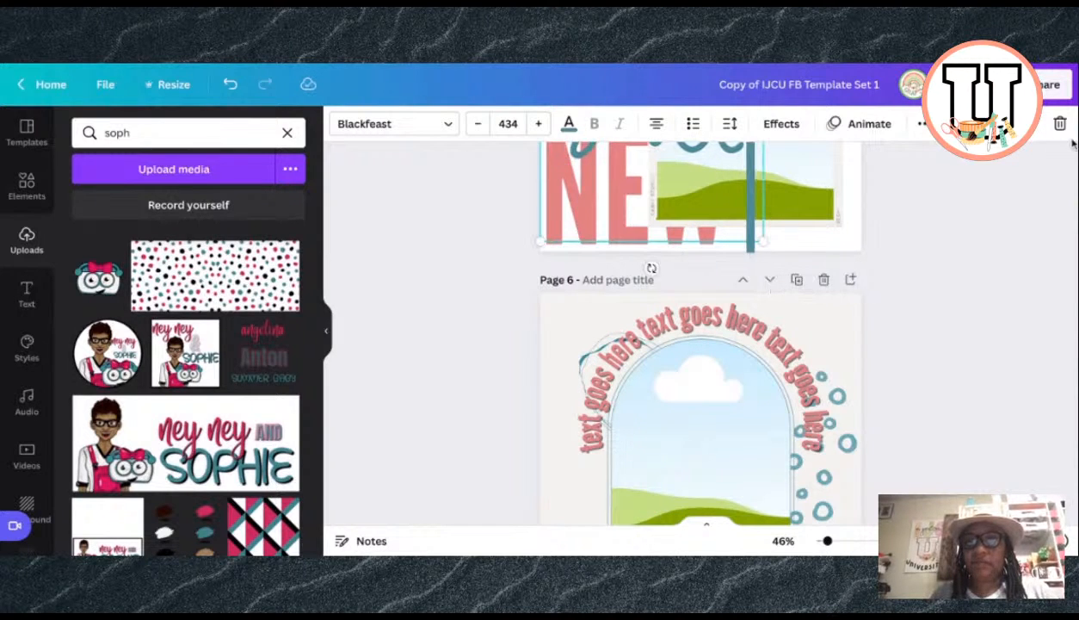
scroll(978, 216, "up", 3)
left_click(979, 217)
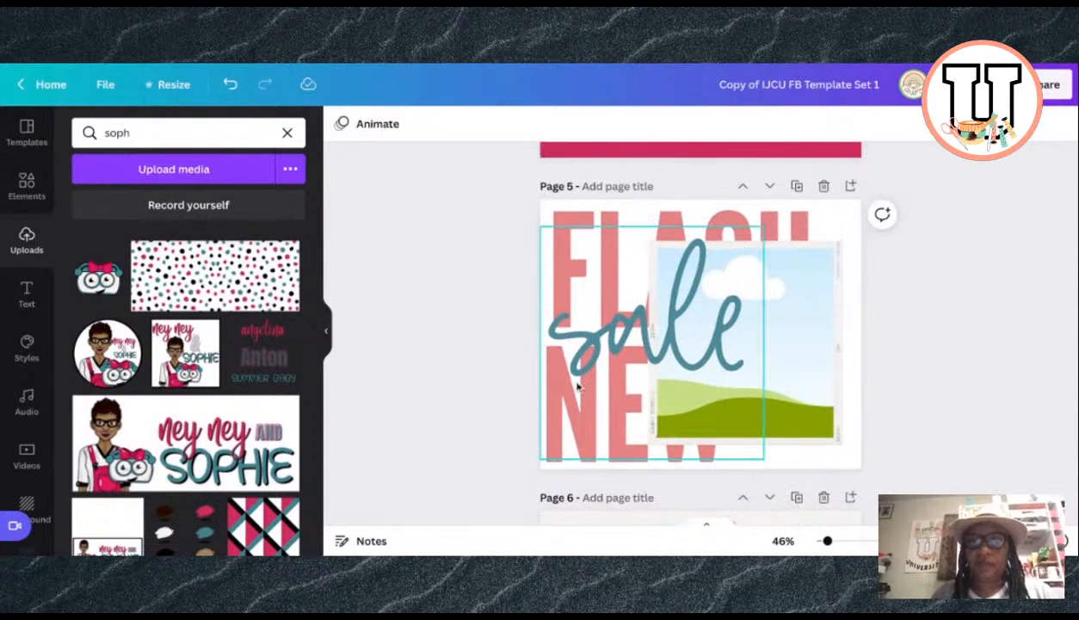
Step: Move the script word "sale" sideways over the photo frame, clear of the lower NEW
left_click(577, 458)
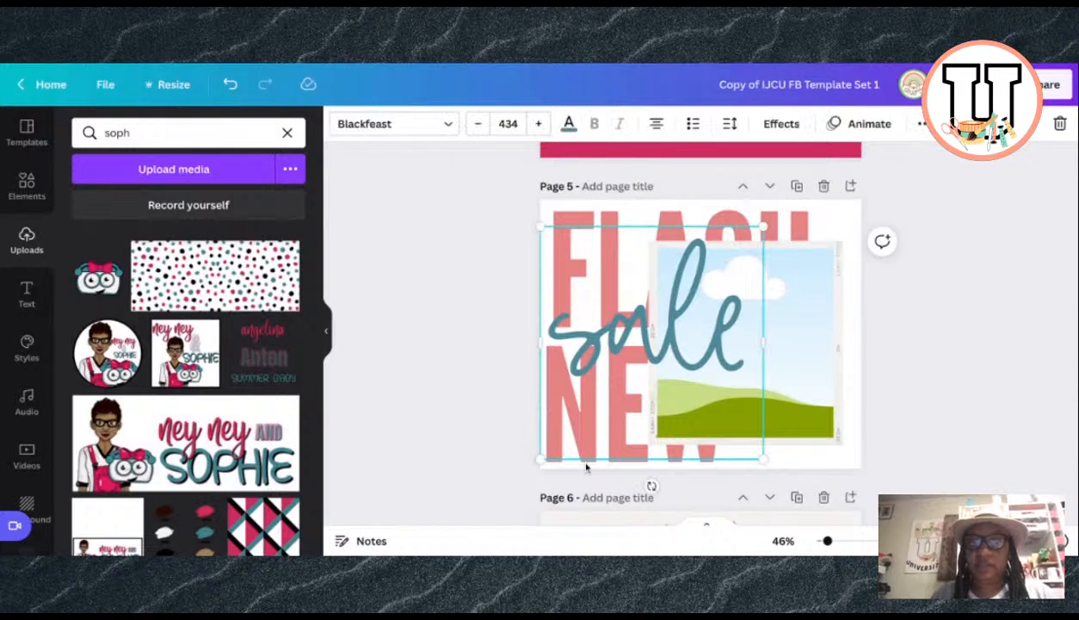
left_click(498, 480)
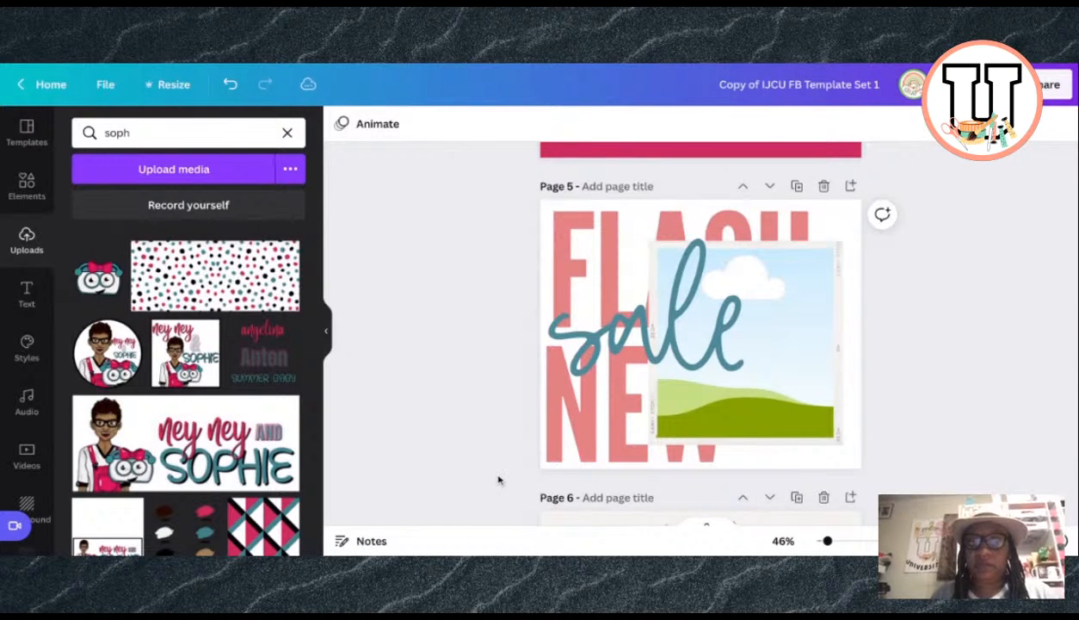
left_click(584, 469)
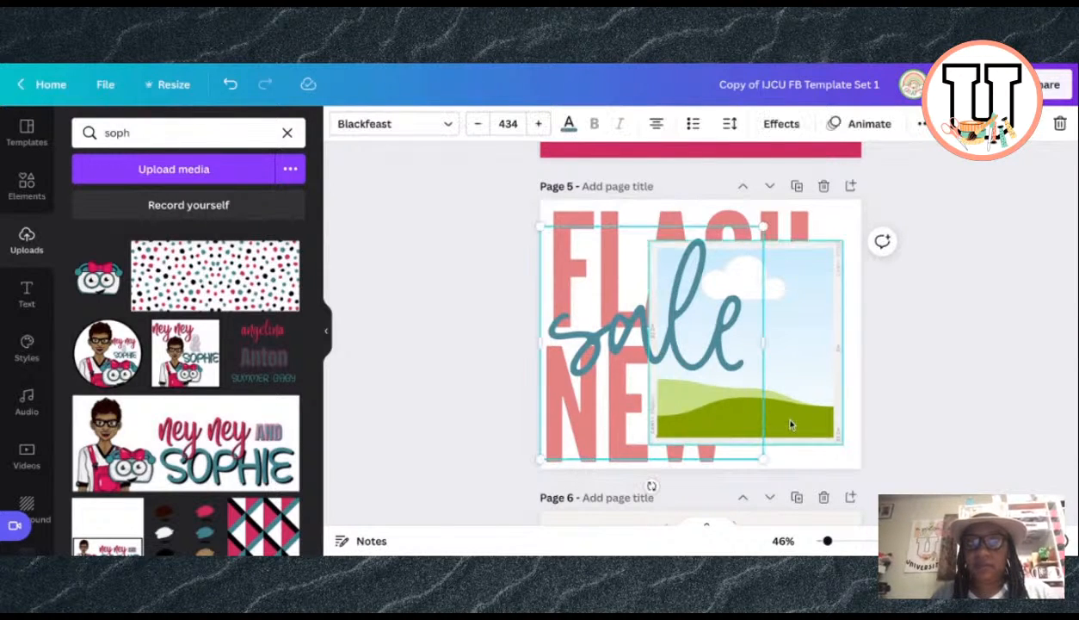
left_click(804, 461)
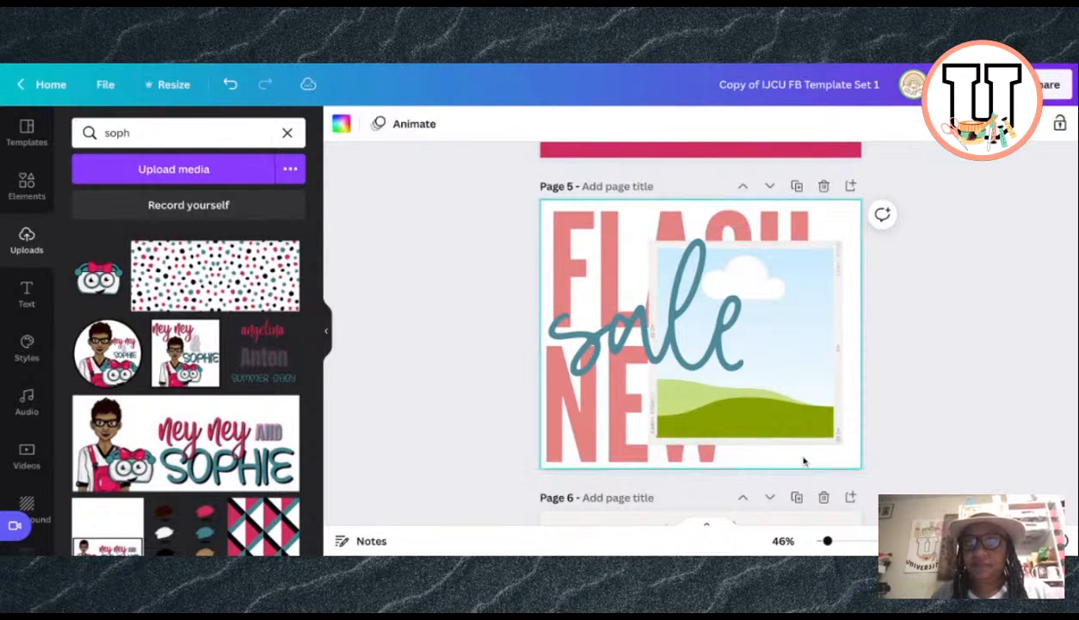
left_click(712, 465)
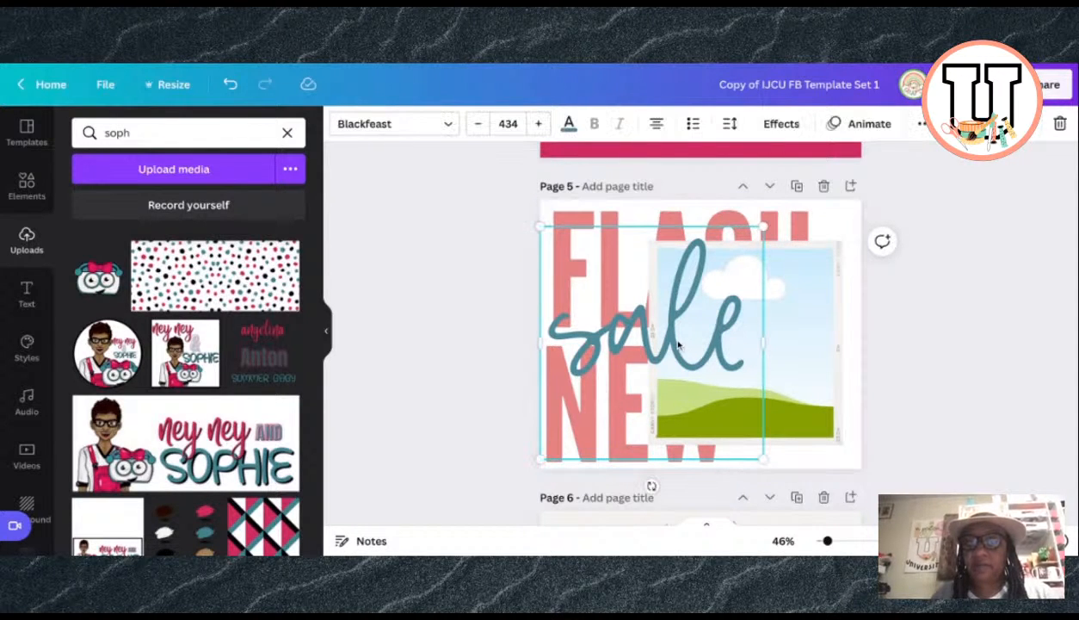
left_click_drag(678, 344, 772, 345)
Step: Replace the lower NEW on page 5 with FLASH and widen its text box so the word fits on one line
left_click(554, 437)
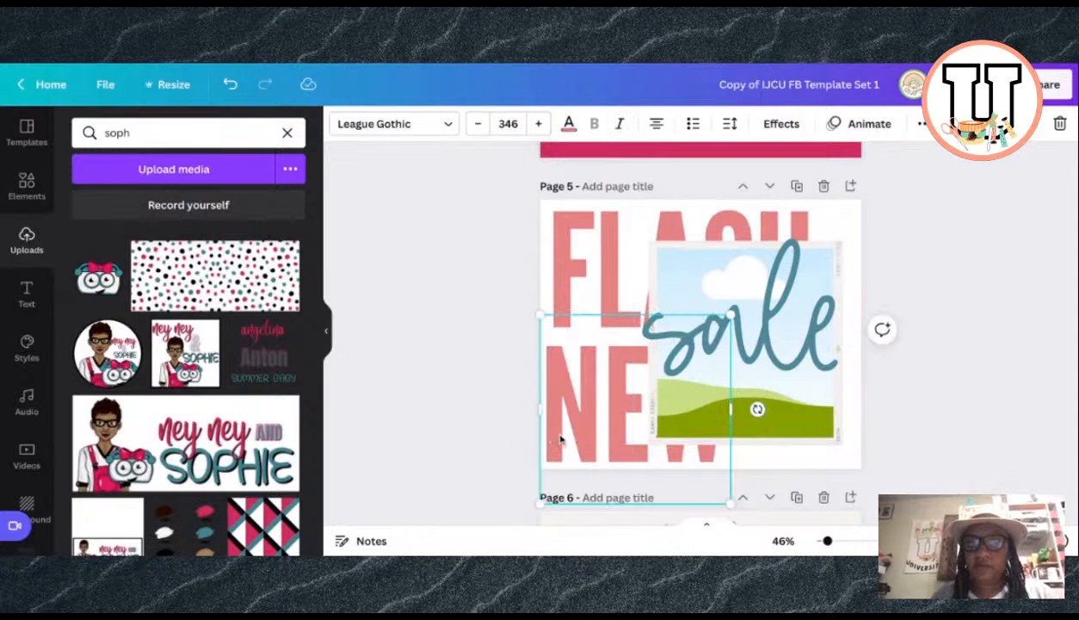
double_click(559, 439)
key("BackSpace")
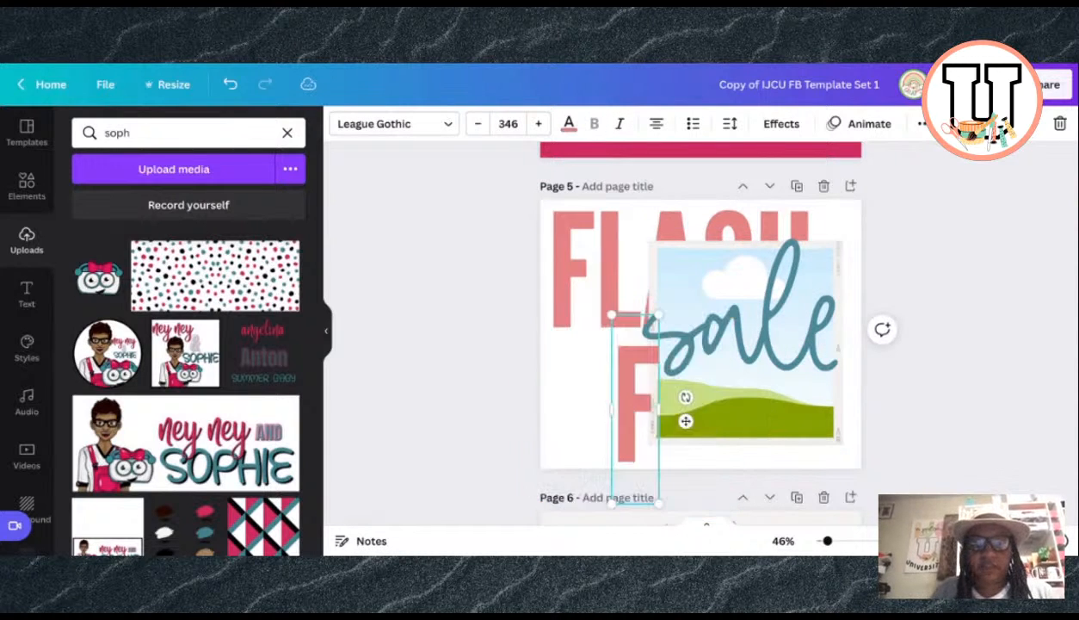
type("SJ")
key("BackSpace")
type("H")
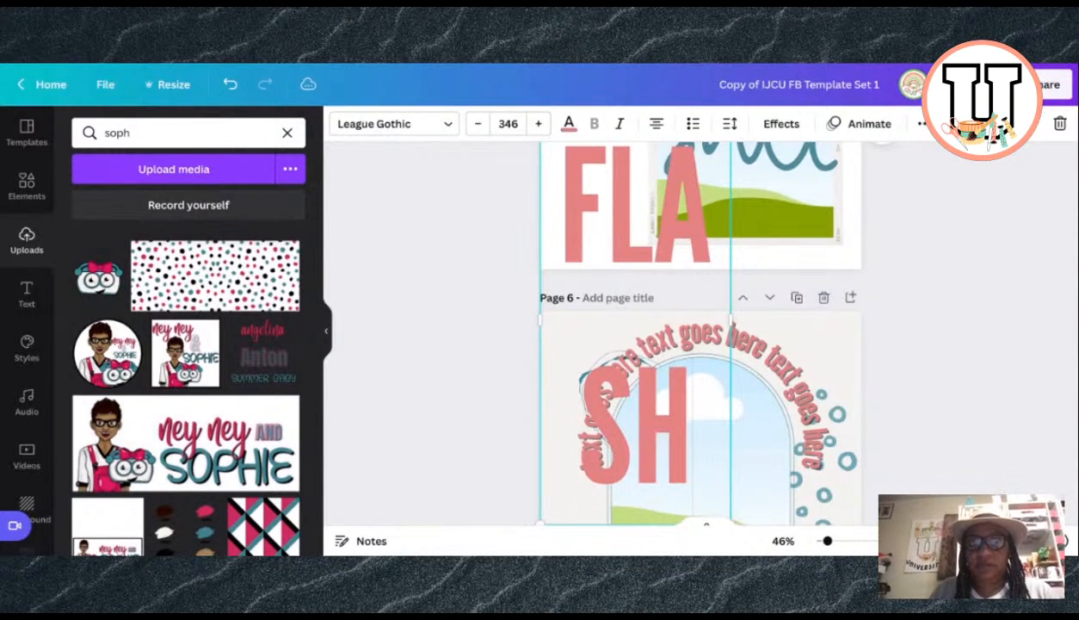
left_click_drag(736, 319, 814, 320)
left_click(979, 271)
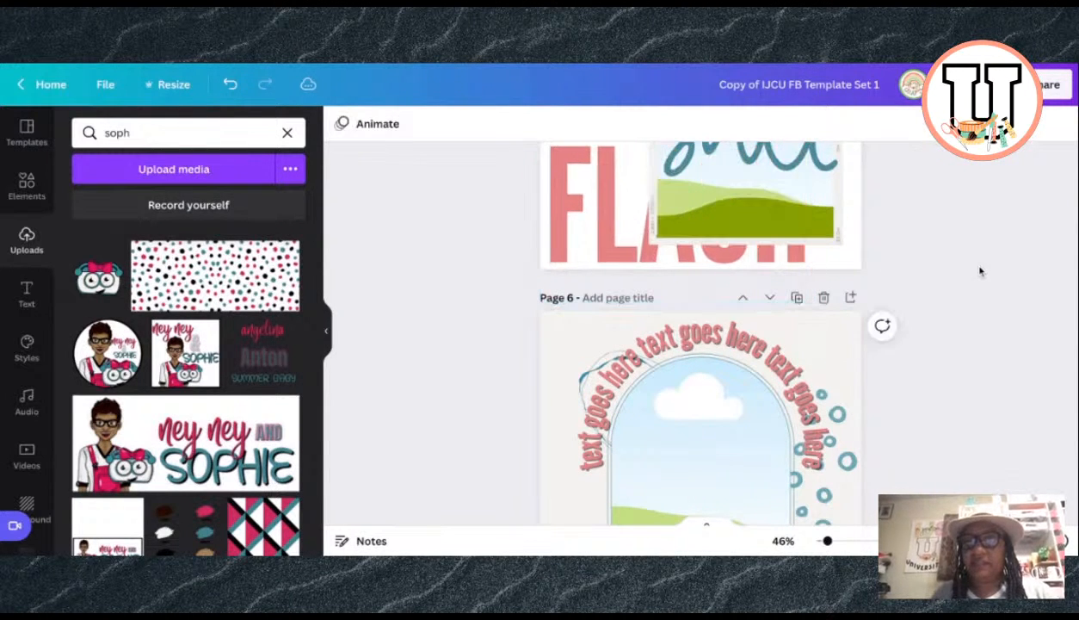
Step: Shift the script word "sale" slightly further right so it overhangs the photo frame's edge
scroll(962, 272, "up", 3)
left_click(727, 340)
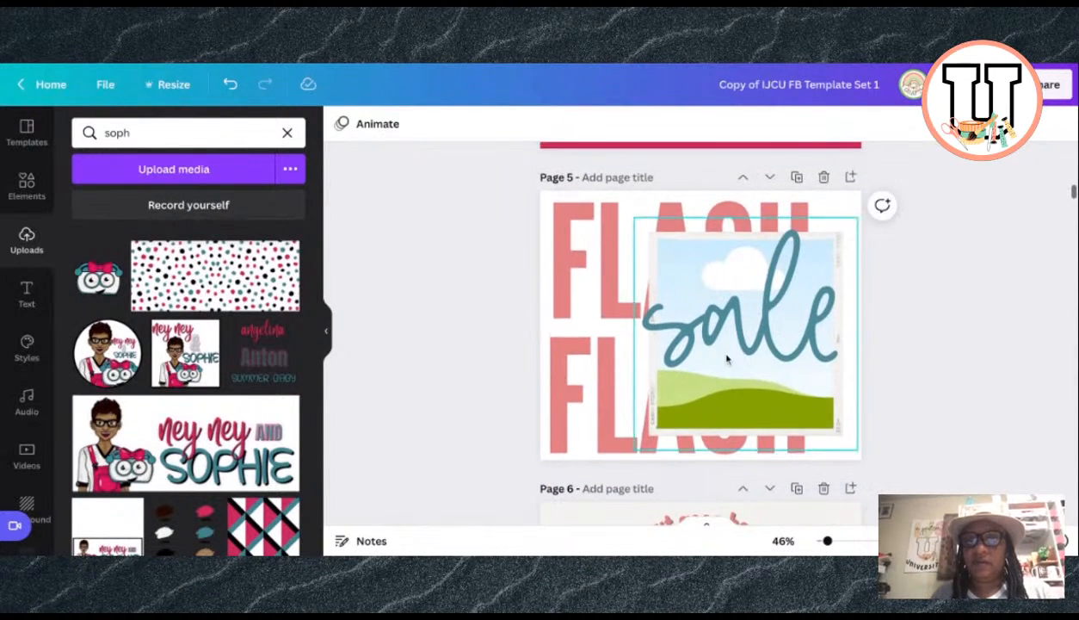
left_click_drag(730, 338, 777, 316)
left_click(531, 248)
Step: Recolor both FLASH words on page 5 with the crimson pink from the document colors
left_click(561, 253)
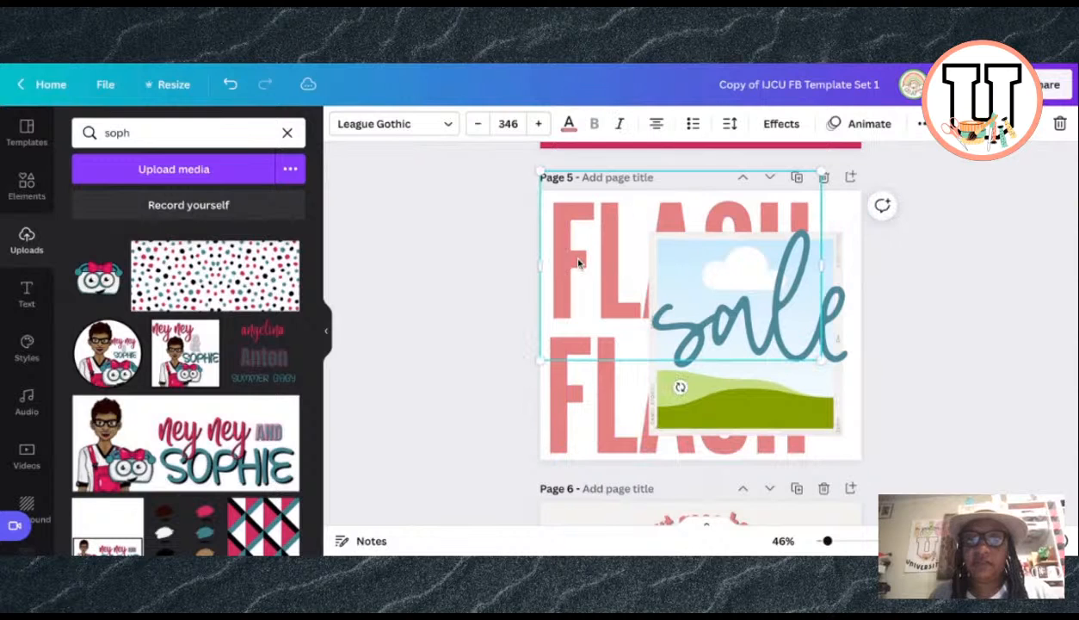
left_click(568, 124)
left_click(207, 242)
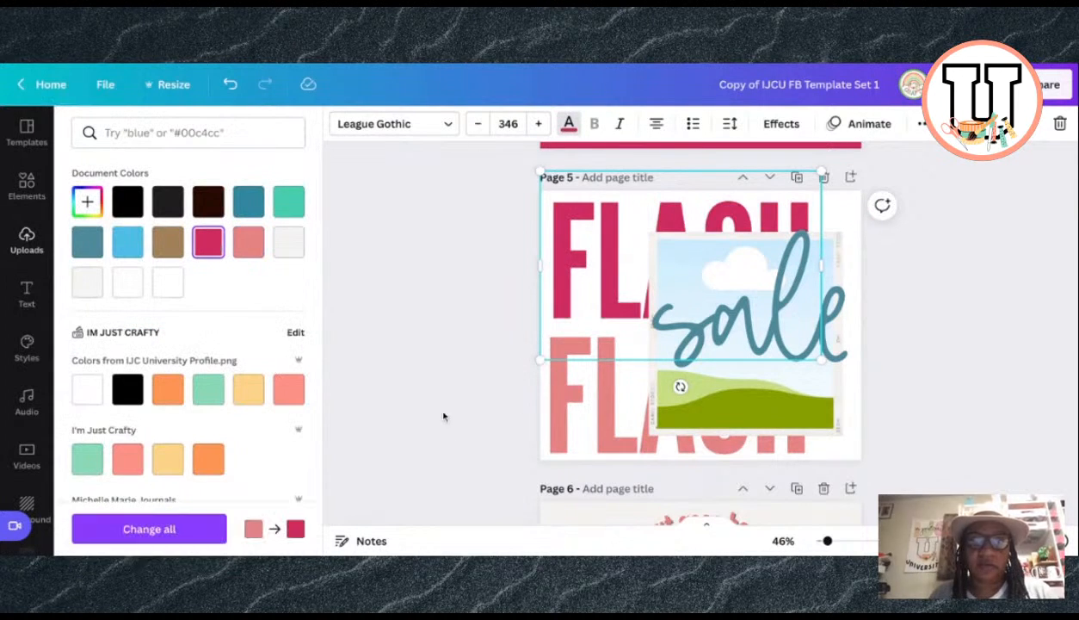
left_click(555, 424)
left_click(207, 242)
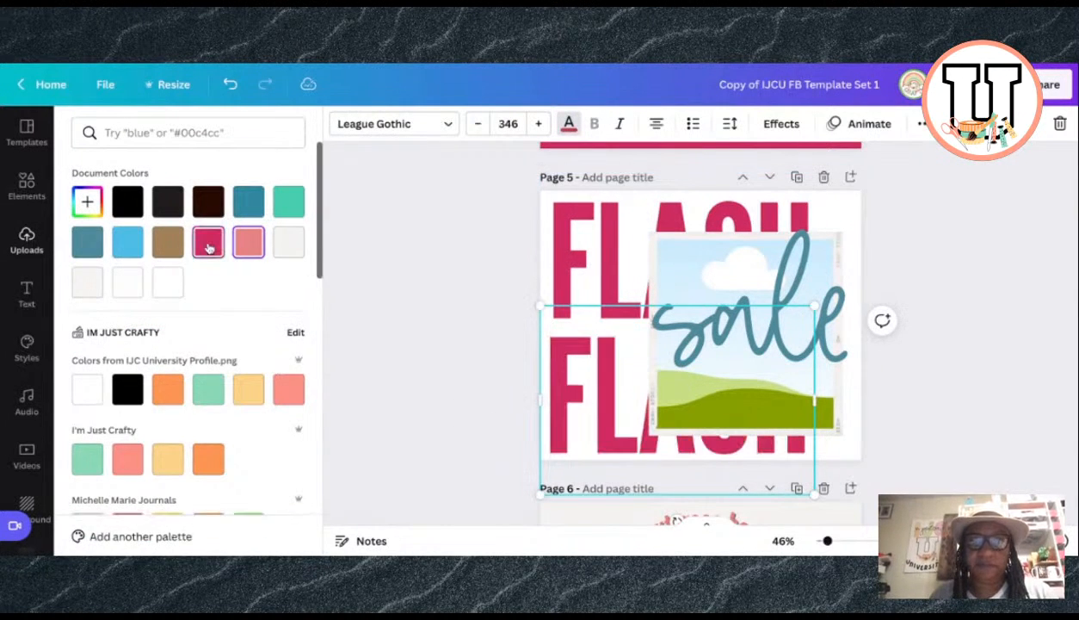
Step: Move the script word "sale" on page 5 to the page's left side so it spans the FLASH letters and the photo frame
left_click(600, 301)
left_click(781, 306)
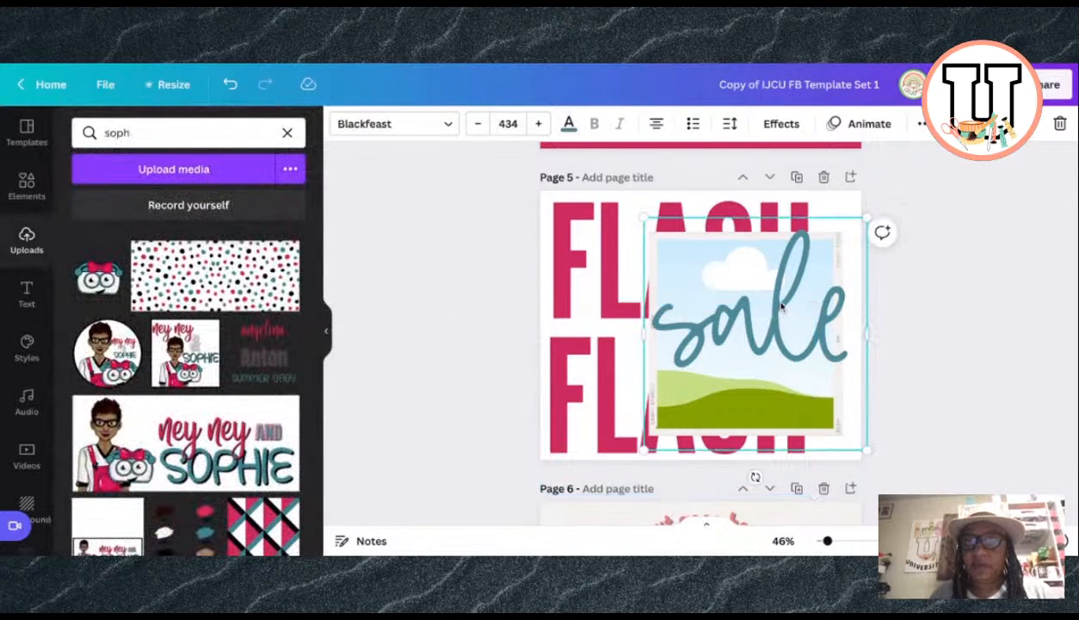
left_click_drag(785, 301, 707, 303)
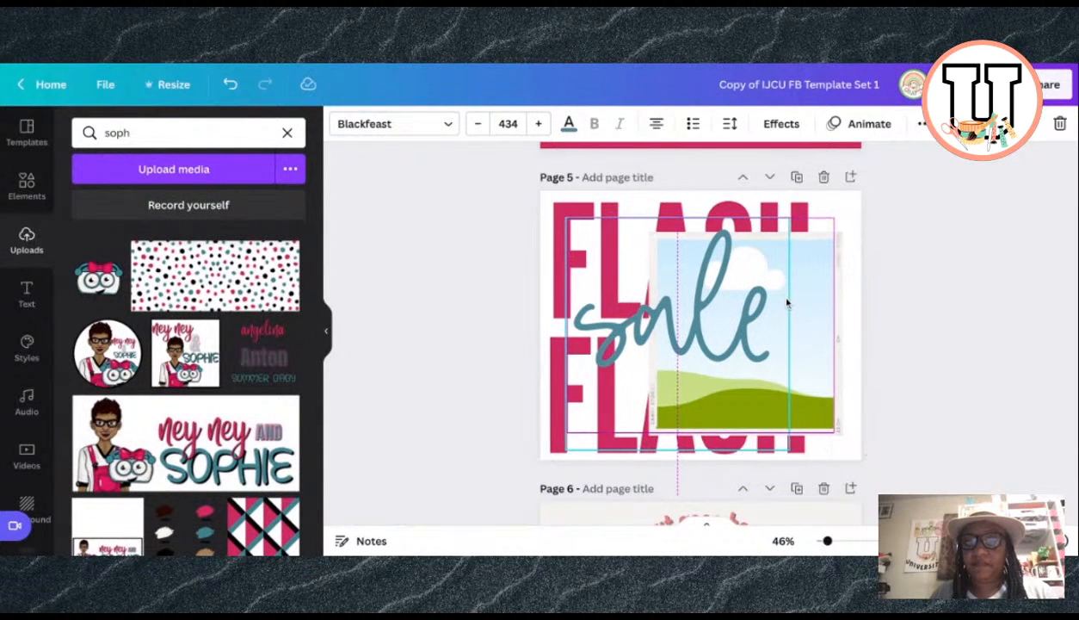
left_click_drag(786, 301, 786, 301)
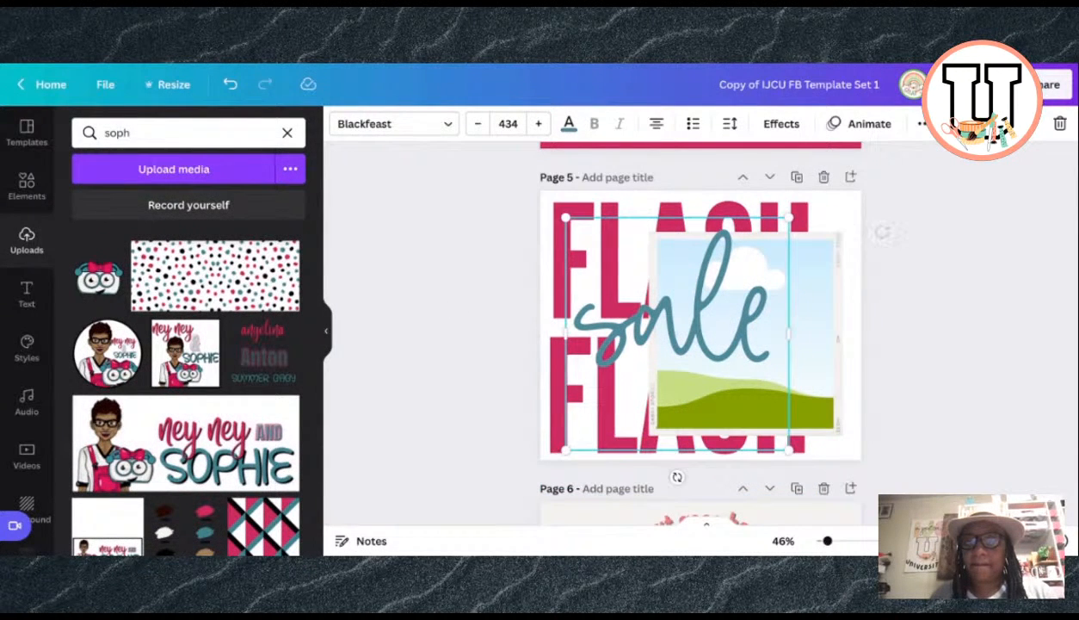
left_click(827, 273)
left_click_drag(720, 327, 696, 330)
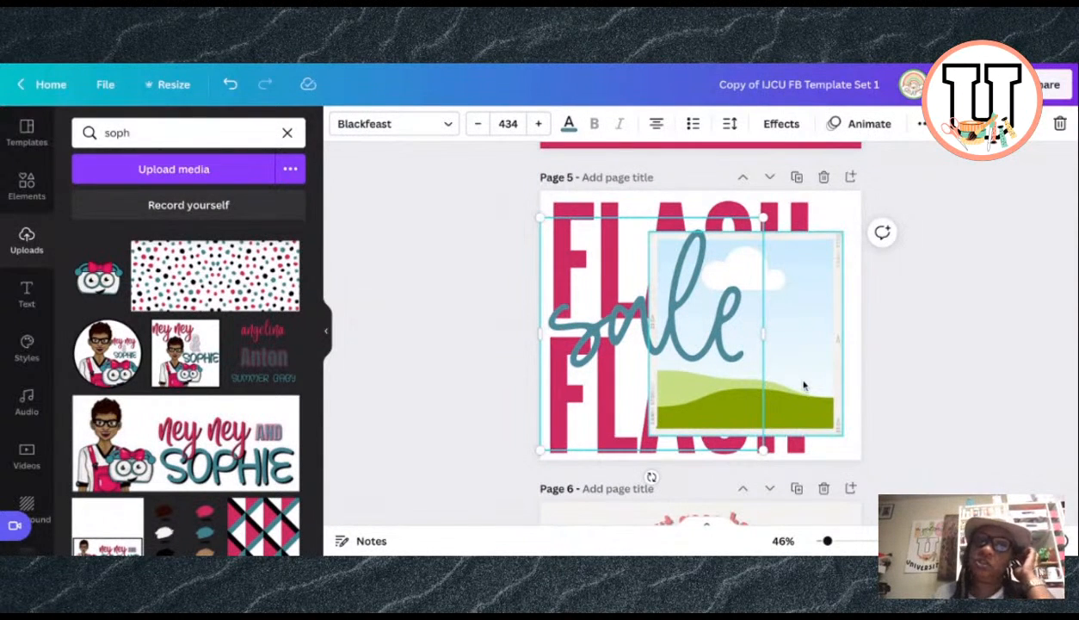
Step: Clear the uploads search, look through the uploaded images, and upload the Mother's Day Bundle graphic
left_click(287, 133)
scroll(247, 428, "down", 10)
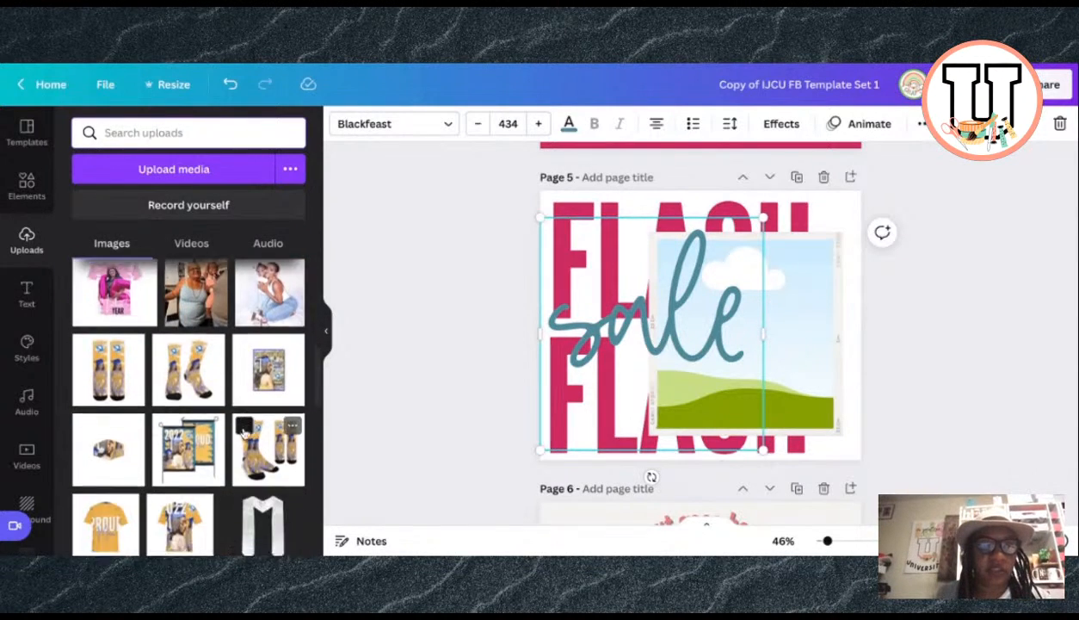
scroll(245, 430, "up", 8)
scroll(245, 433, "down", 12)
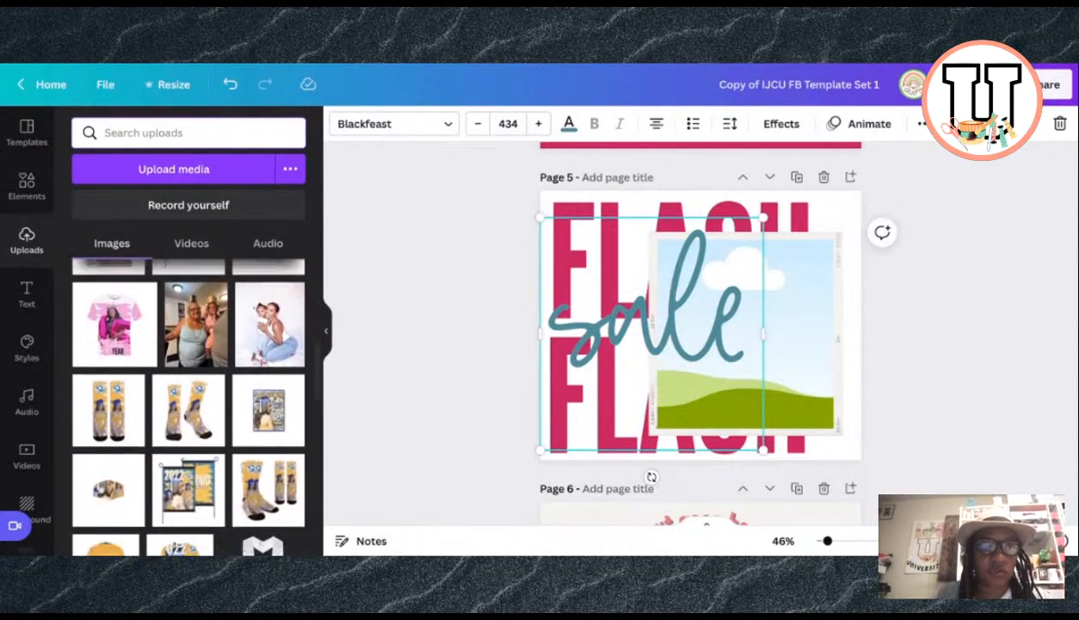
scroll(185, 400, "down", 15)
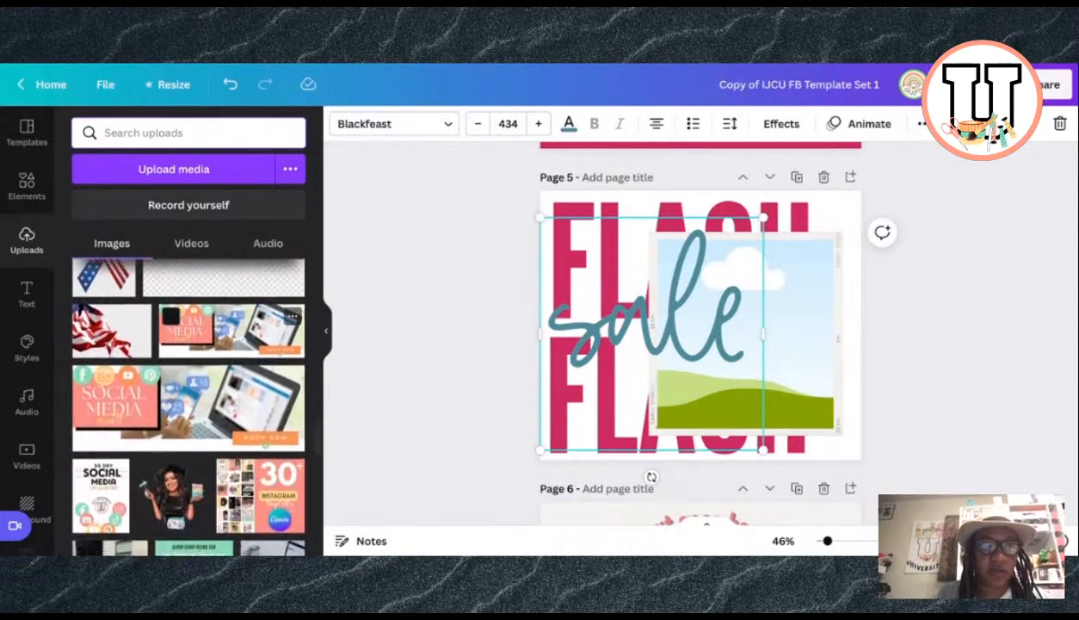
scroll(185, 400, "down", 8)
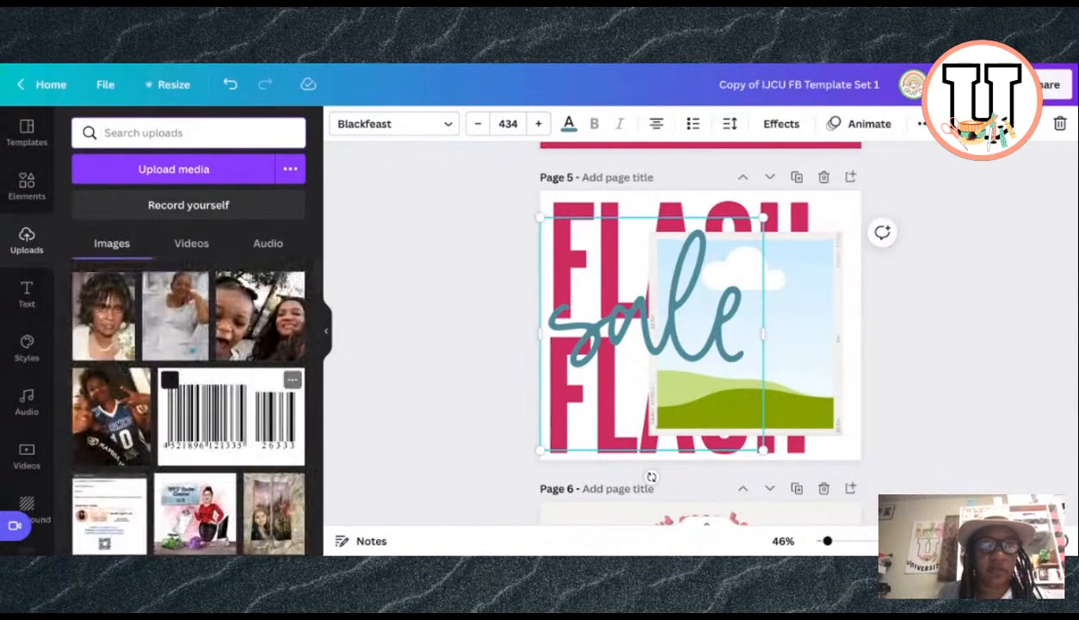
left_click(244, 172)
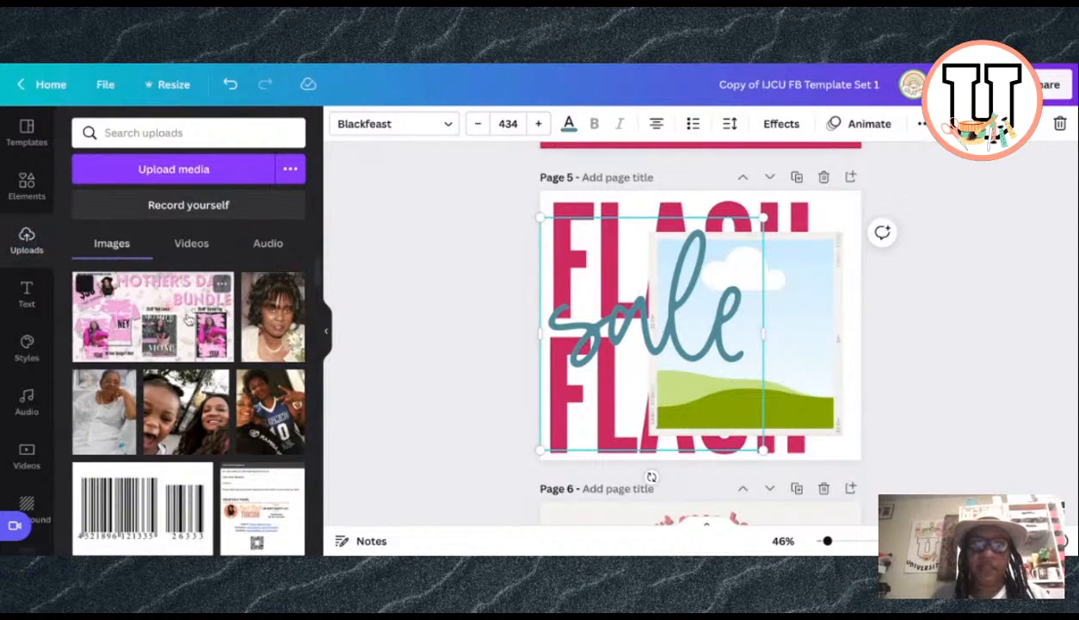
Step: Delete the square photo frame from page 5 and move the script word "sale" up over the upper FLASH
left_click(806, 341)
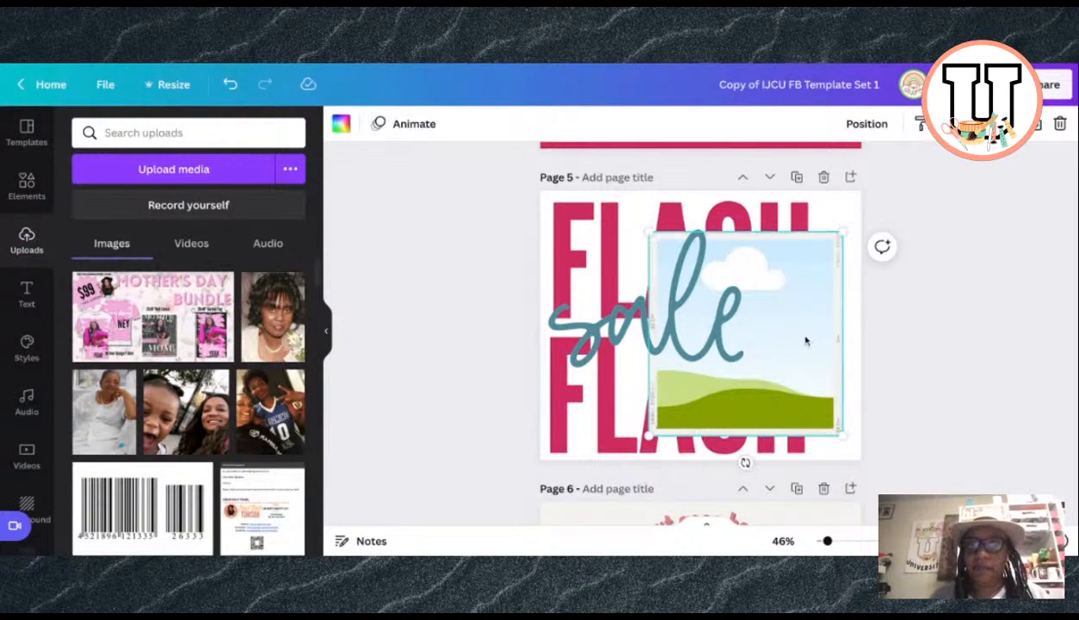
key("Delete")
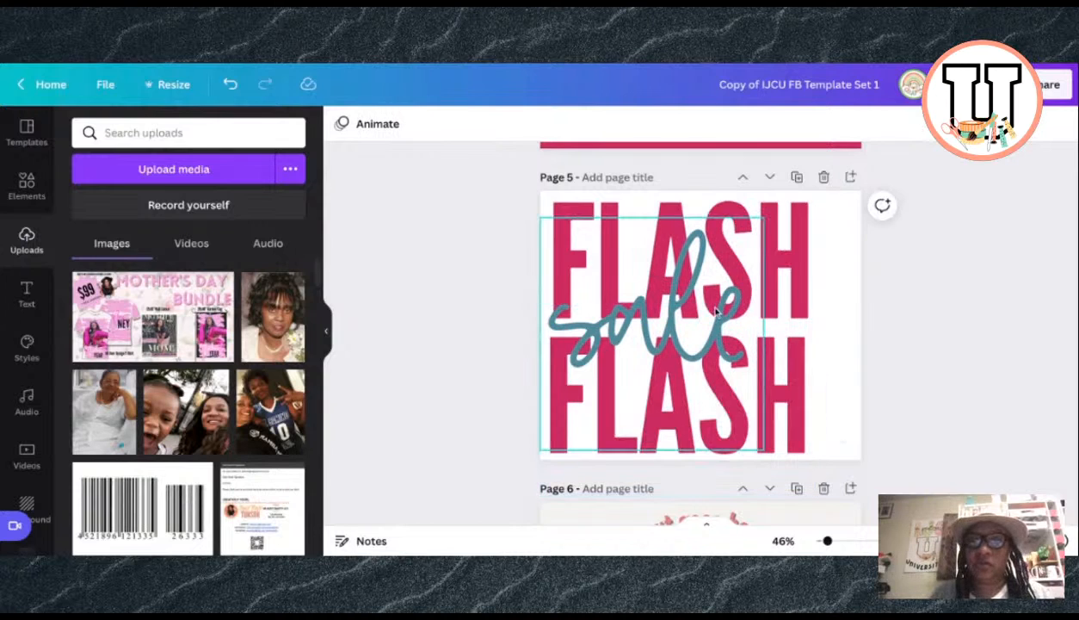
left_click_drag(709, 339, 708, 296)
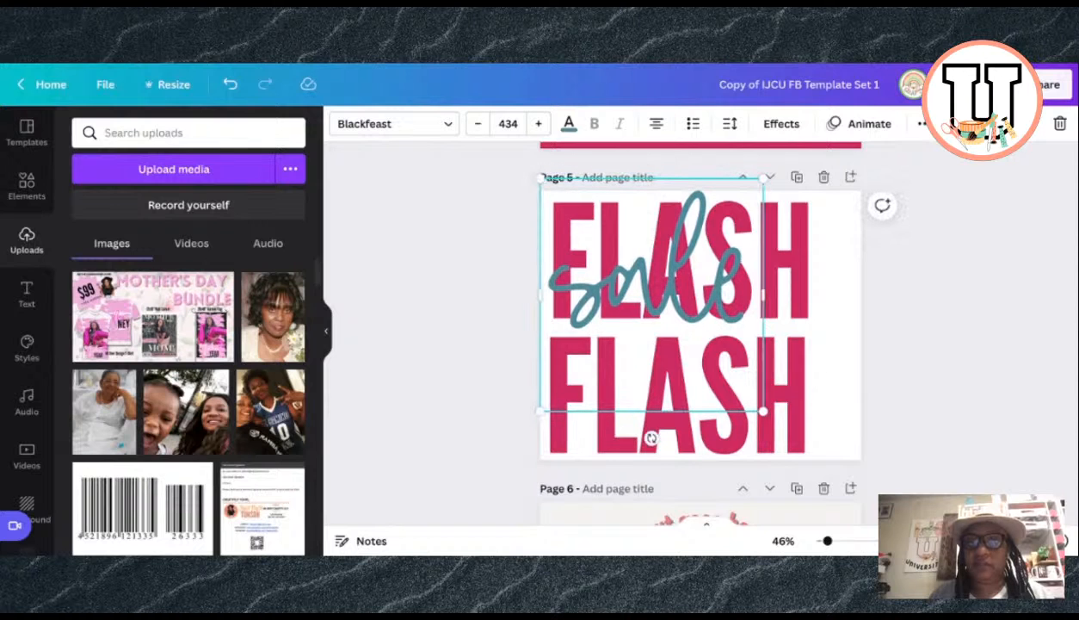
left_click(925, 362)
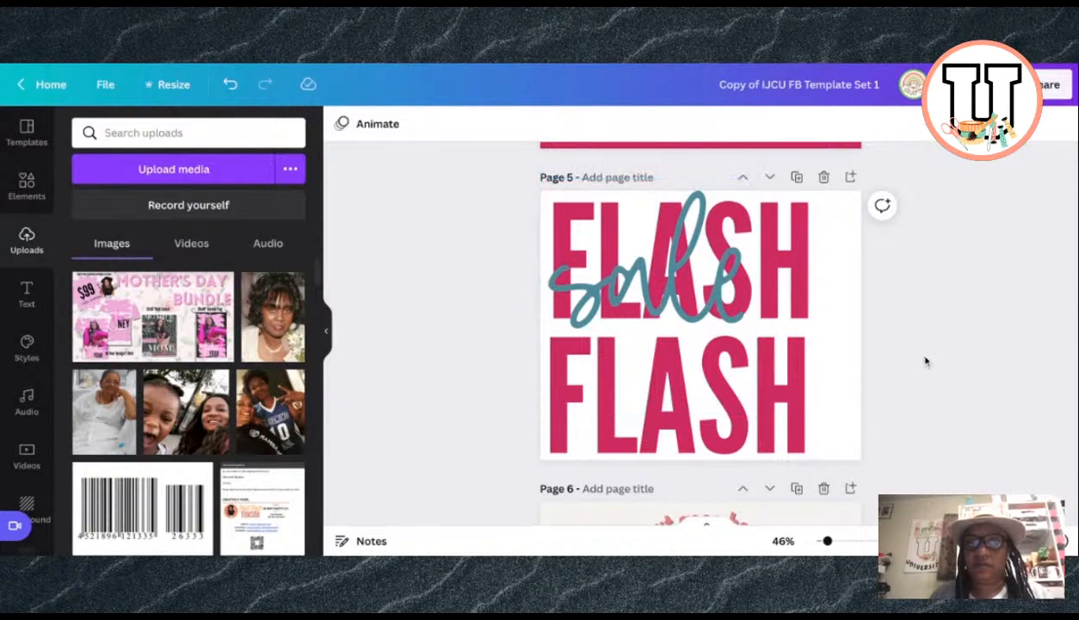
Step: Add a landscape rectangular frame from the Frames collection to page 5 and place it over the lower FLASH
left_click(27, 189)
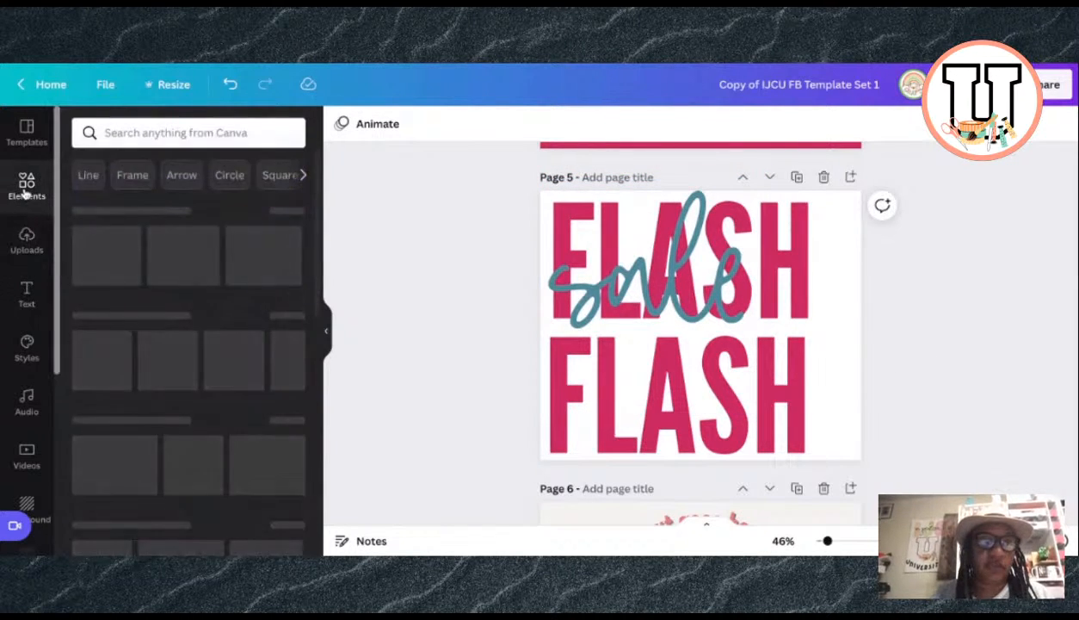
scroll(159, 446, "down", 8)
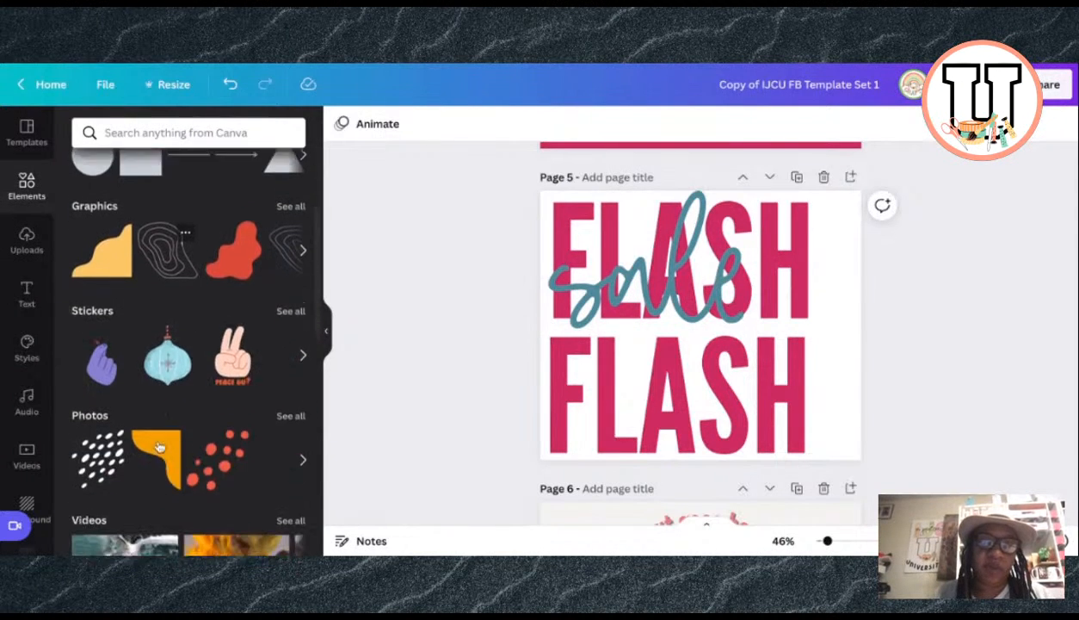
scroll(160, 435, "down", 4)
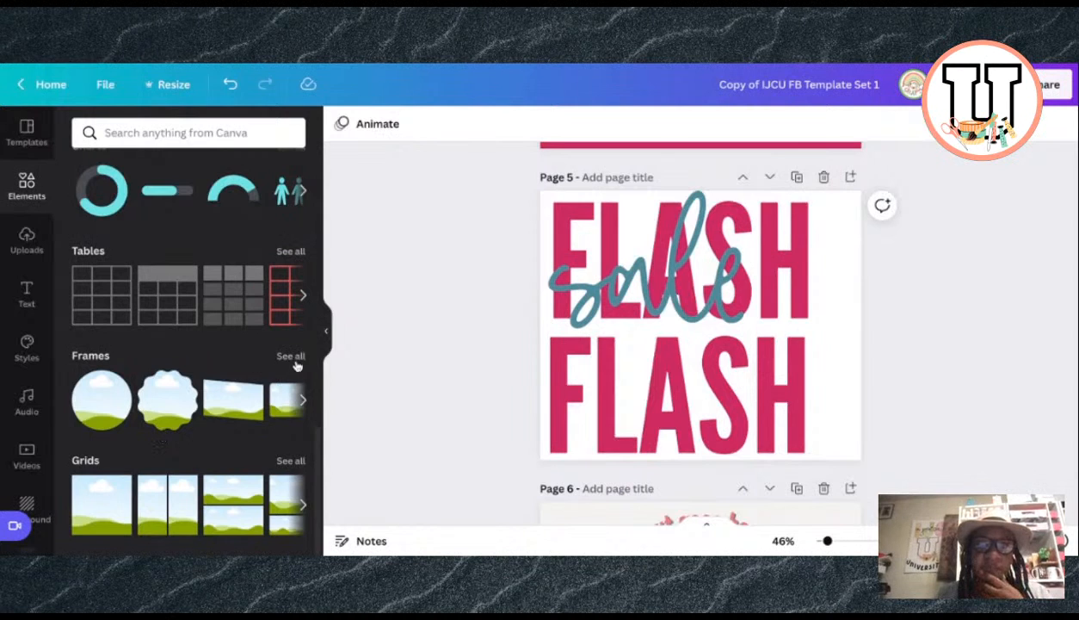
left_click(291, 357)
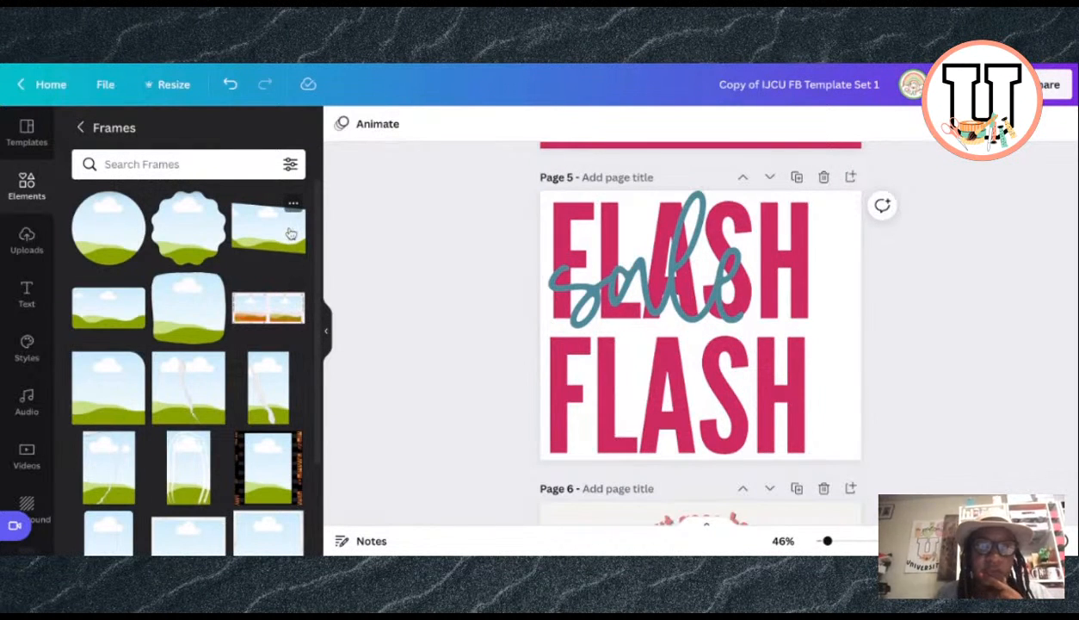
left_click(99, 314)
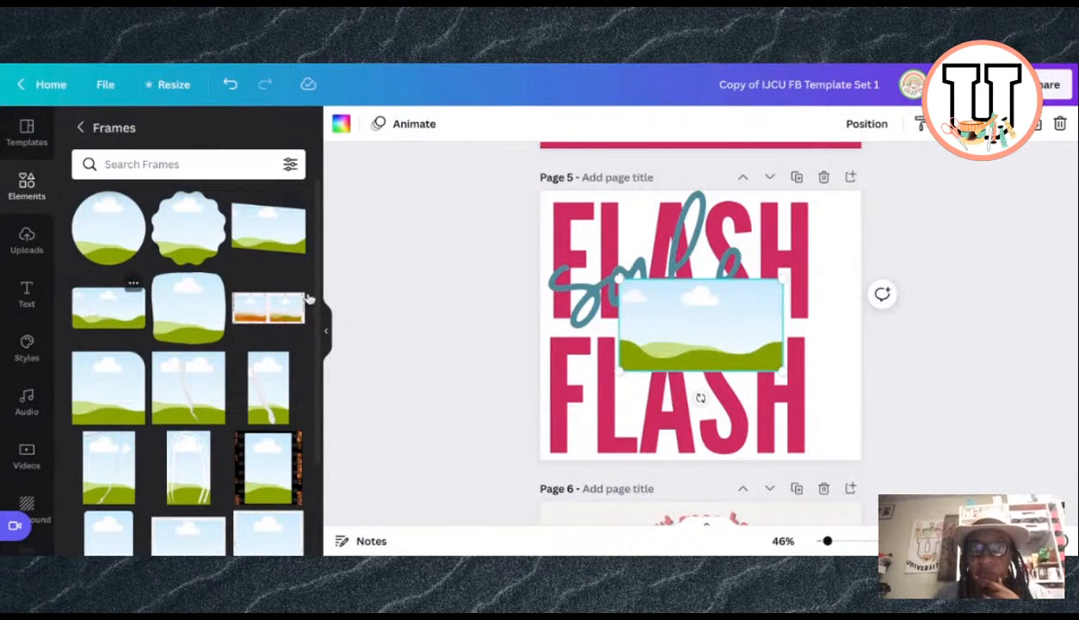
left_click_drag(695, 329, 697, 328)
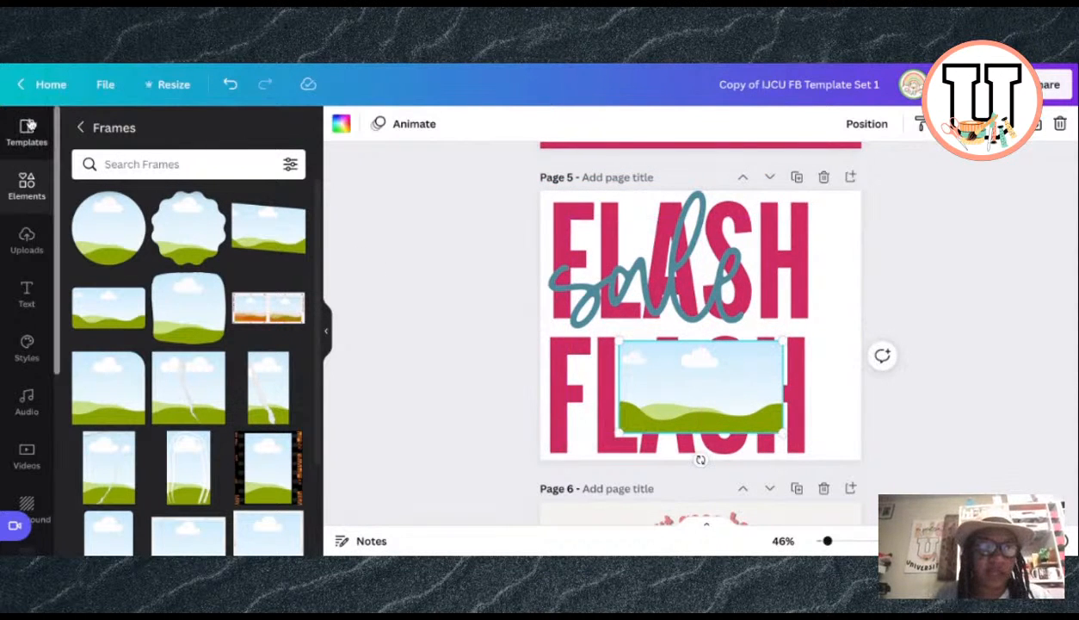
Step: Fill the new frame on page 5 with the uploaded Mother's Day Bundle graphic
left_click(27, 241)
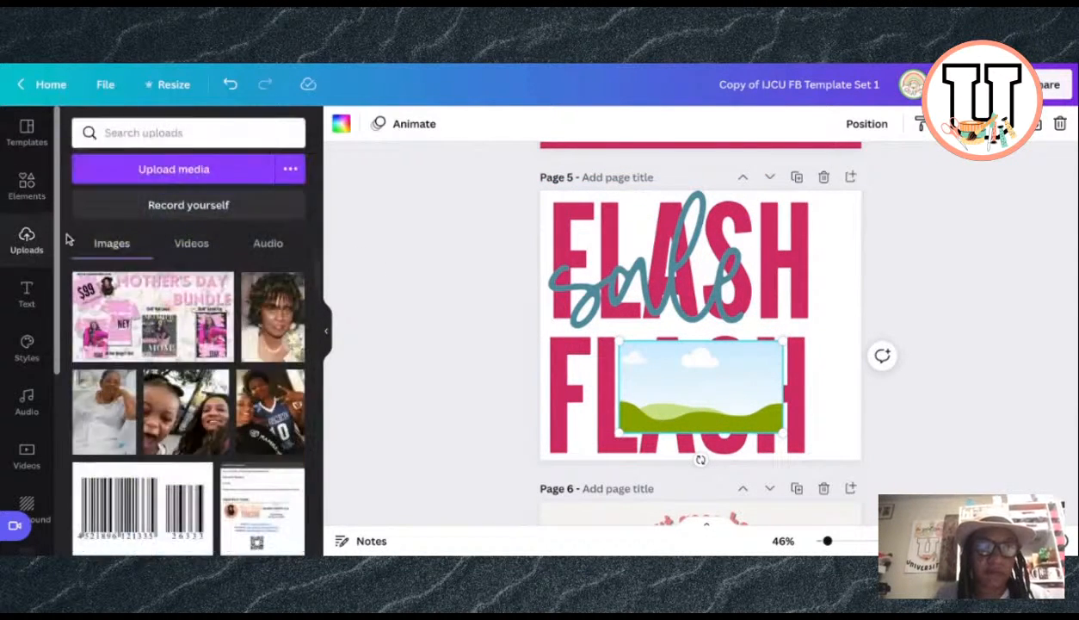
left_click(118, 320)
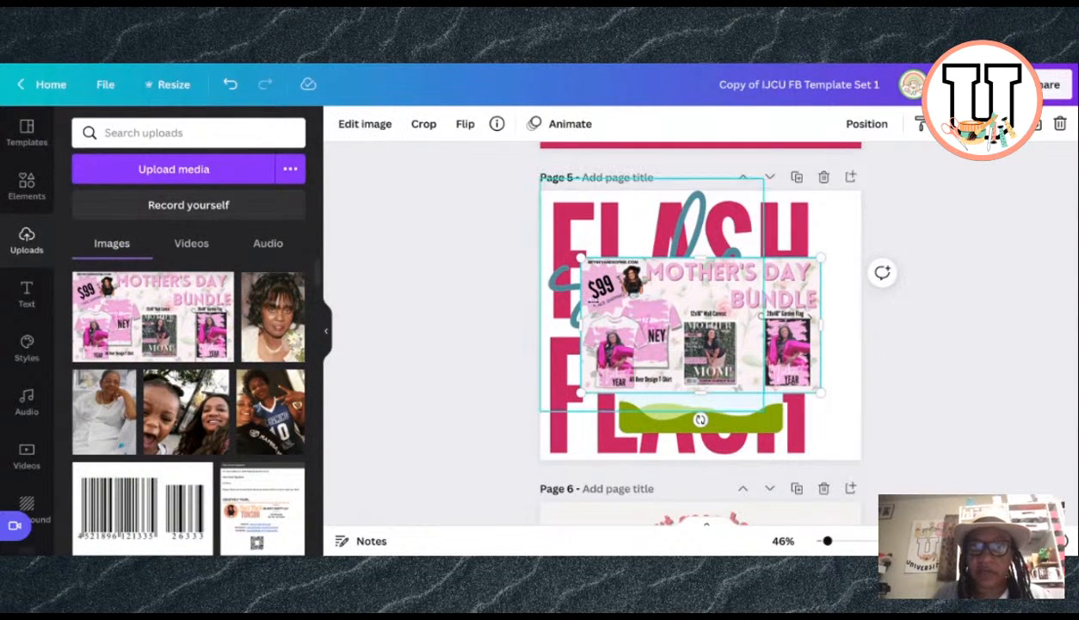
mouse_move(666, 309)
left_mouse_down()
mouse_move(679, 318)
mouse_move(665, 310)
left_mouse_up()
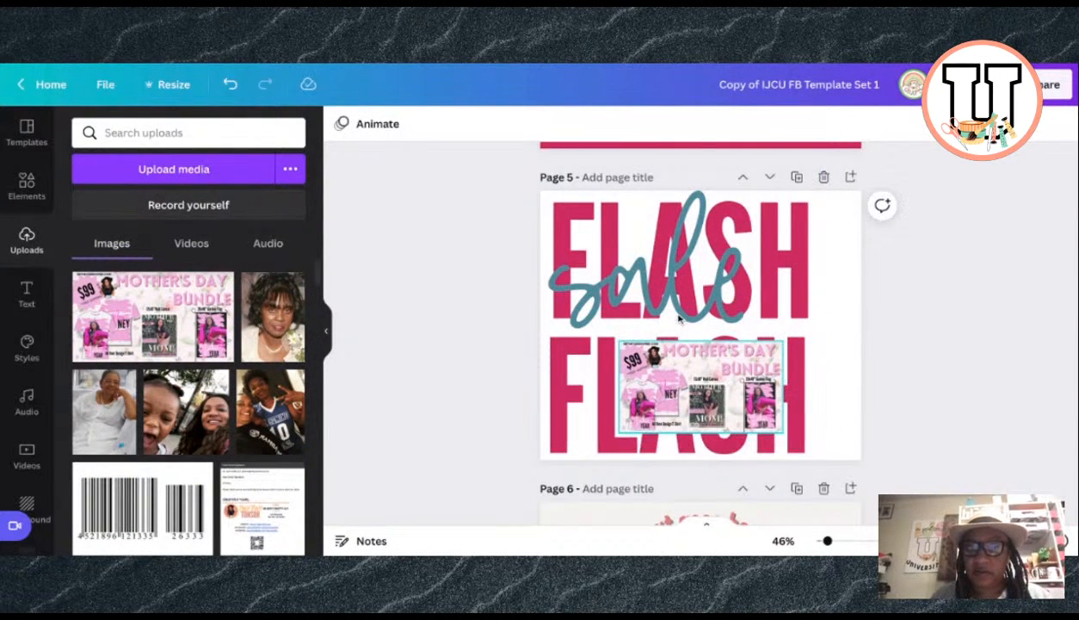
Step: Enlarge the framed Mother's Day Bundle graphic and position it over the lower FLASH, close to the page's right edge
left_click(689, 377)
left_click_drag(690, 377, 629, 331)
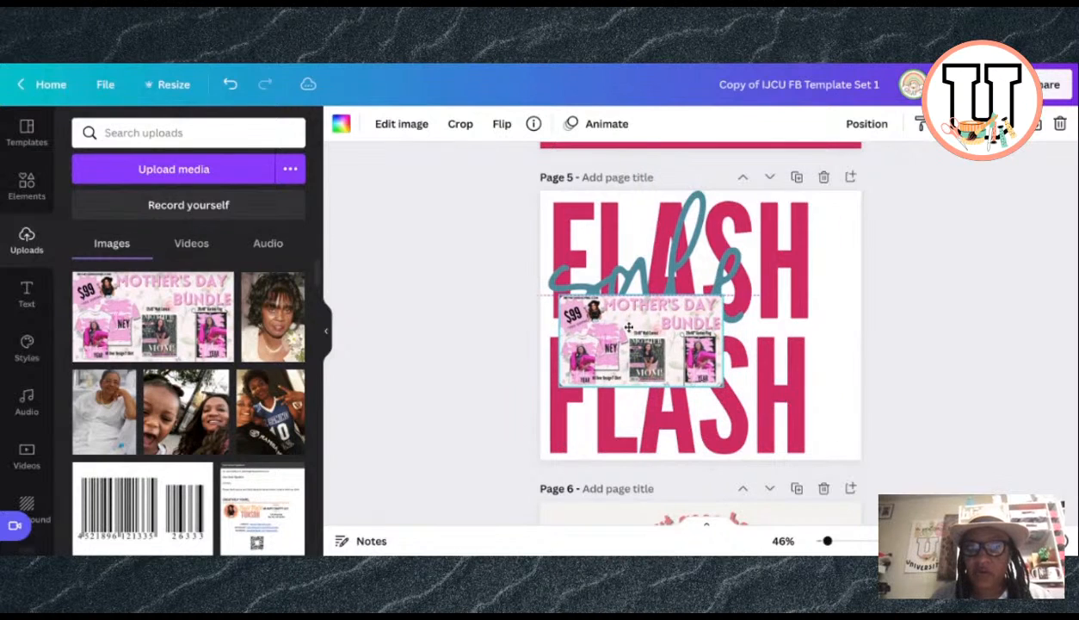
left_click_drag(727, 387, 819, 435)
left_click_drag(731, 381, 756, 380)
Step: Preview the text animations on the upper FLASH of page 5 and apply the Block animation to it
left_click(684, 238)
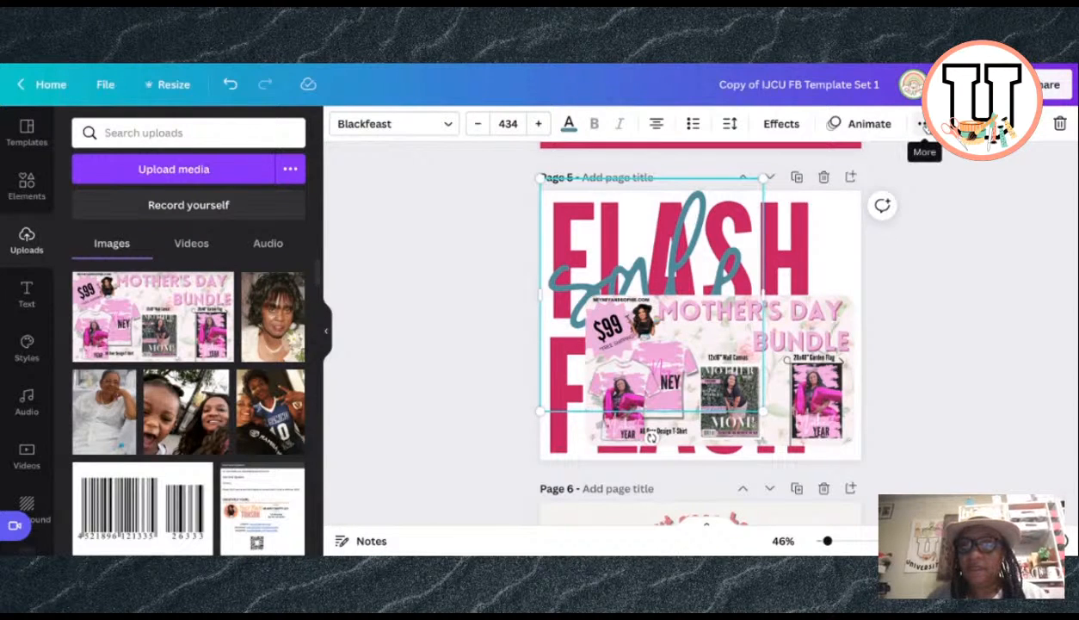
left_click(806, 221)
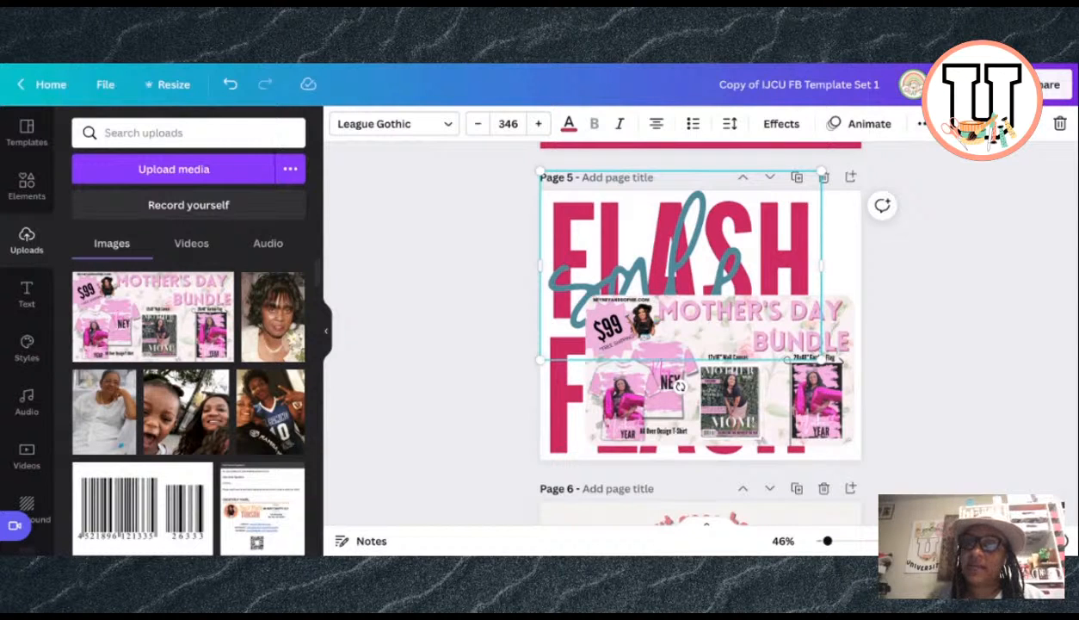
left_click(867, 127)
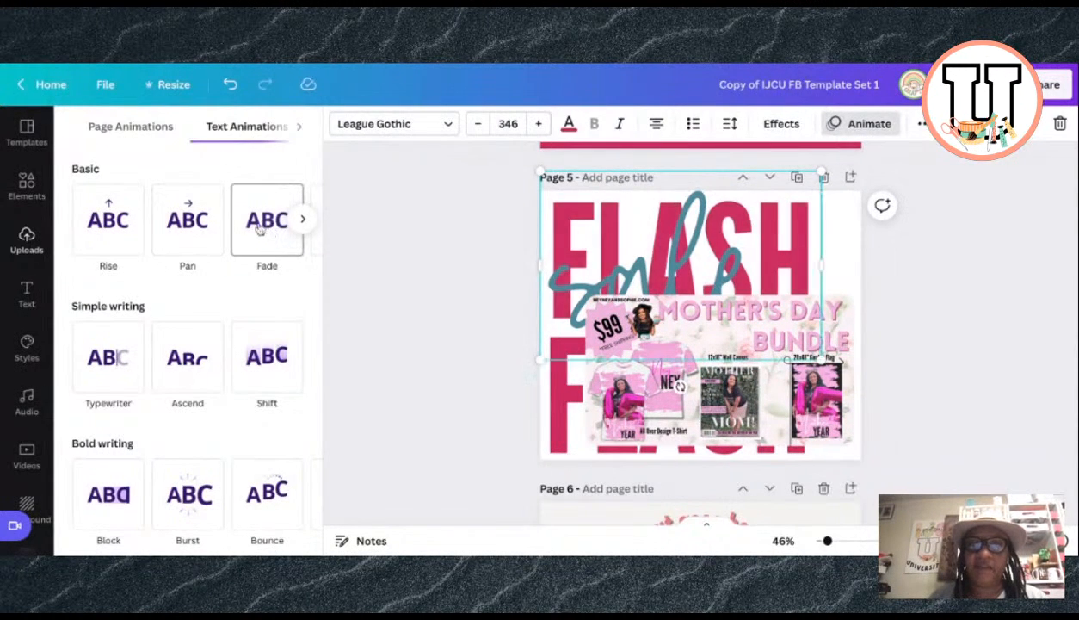
scroll(260, 228, "right", 3)
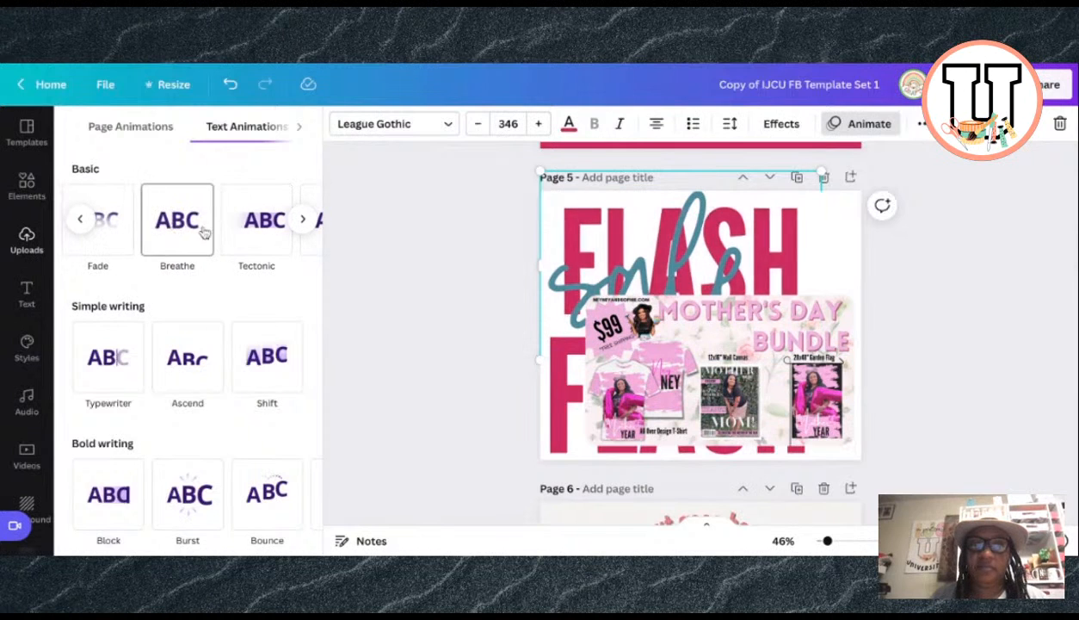
scroll(258, 237, "right", 1)
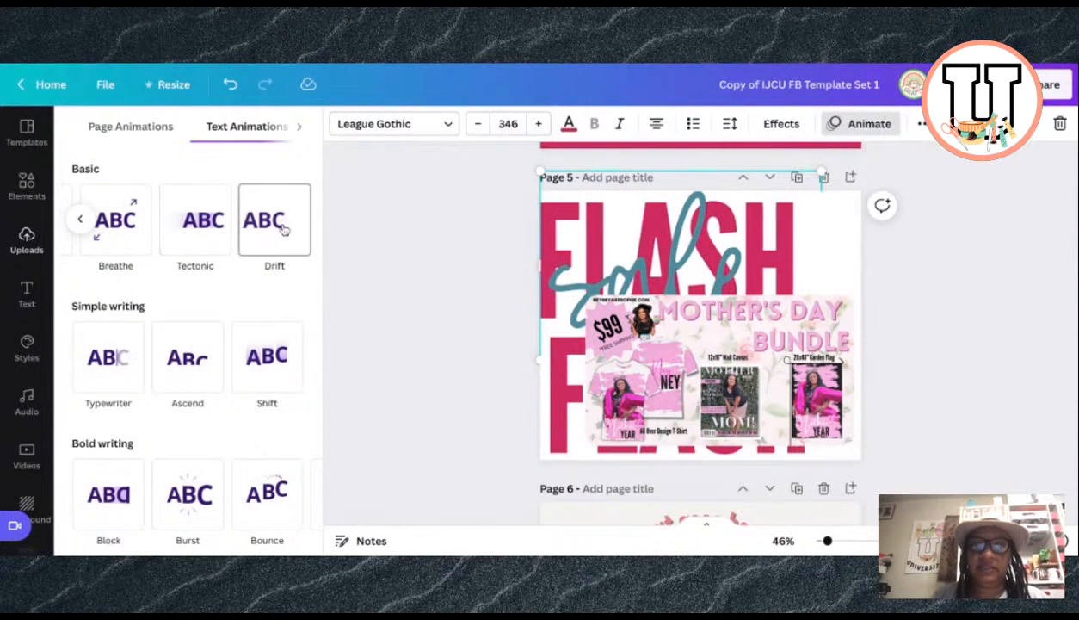
scroll(191, 228, "left", 3)
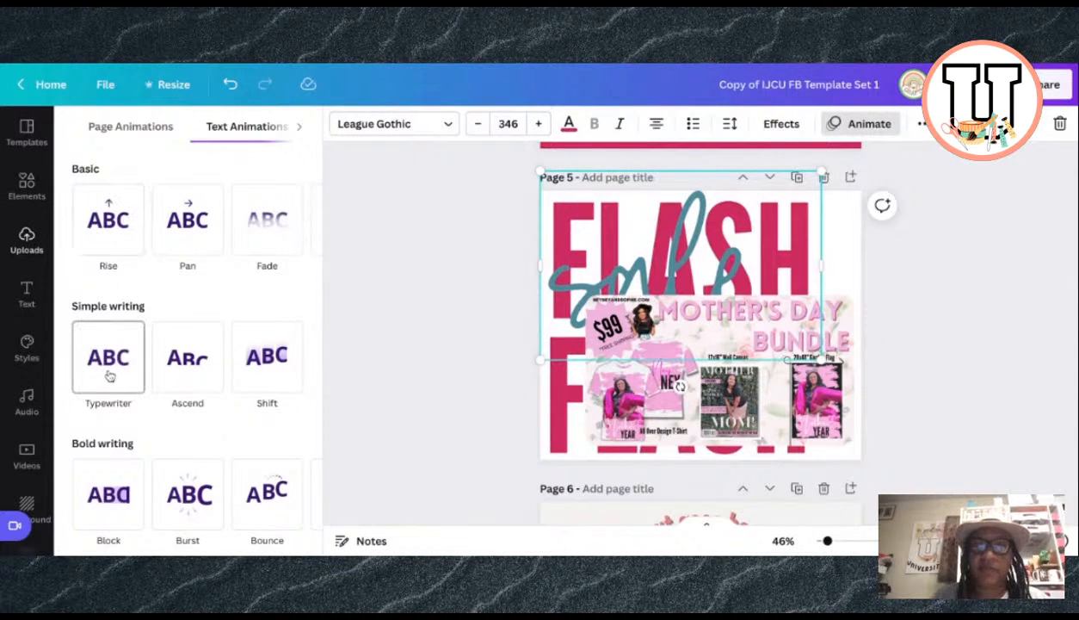
scroll(181, 385, "down", 2)
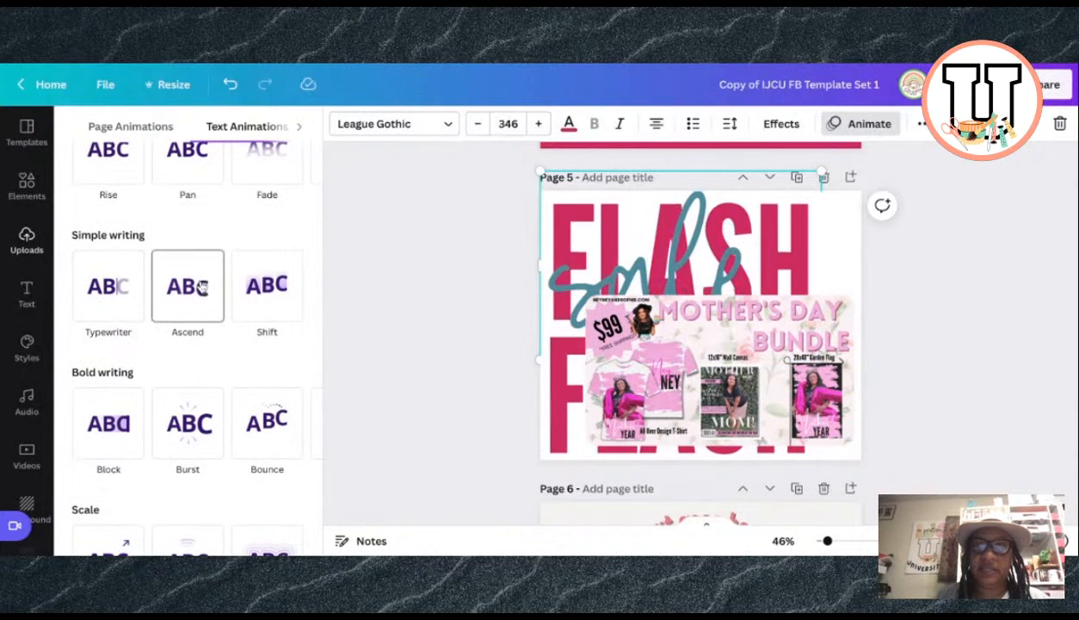
scroll(224, 346, "down", 3)
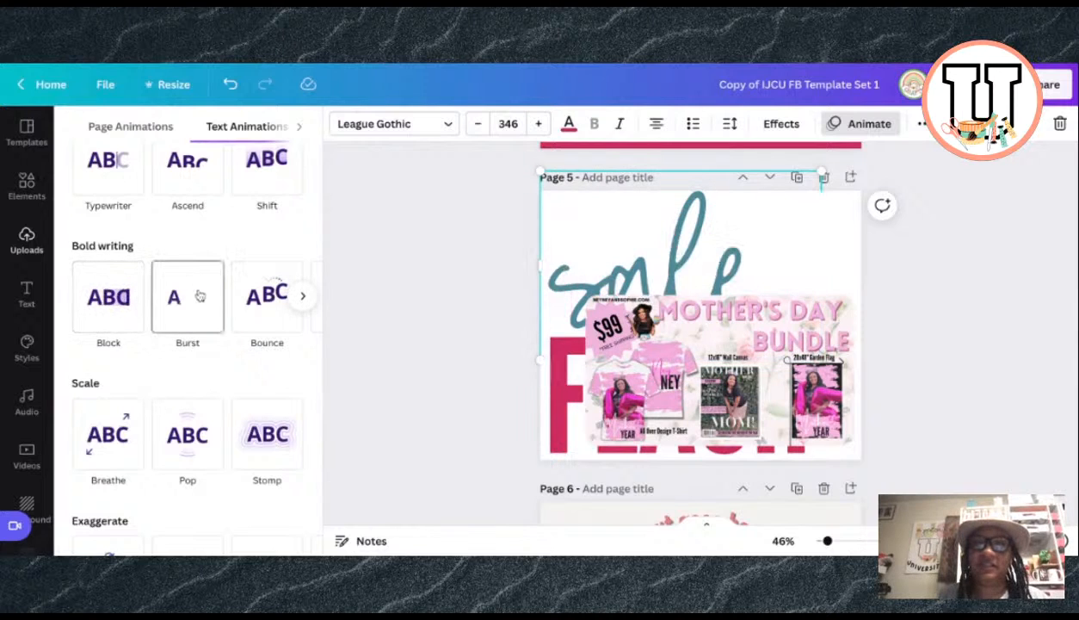
left_click(107, 296)
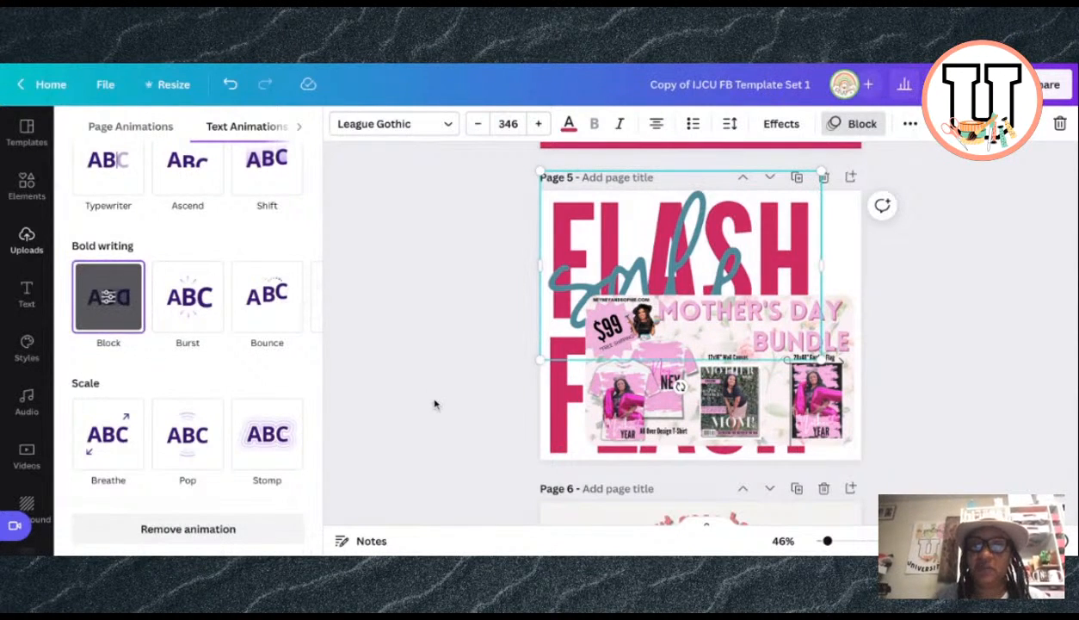
Step: Apply the Burst text animation to the lower FLASH on page 5
left_click(545, 430)
left_click(554, 457)
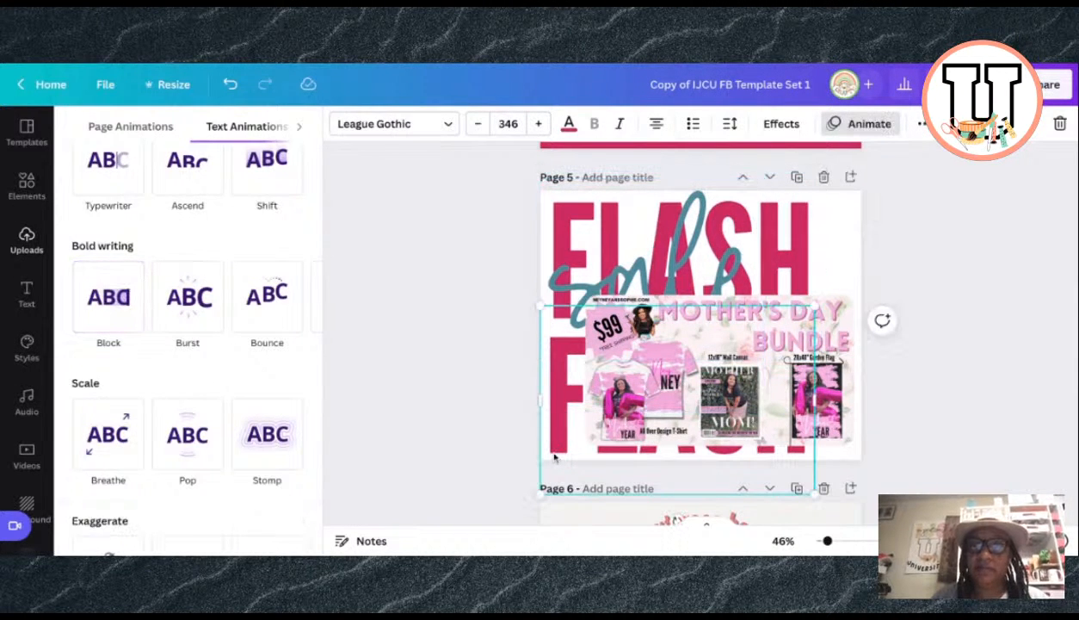
left_click(180, 310)
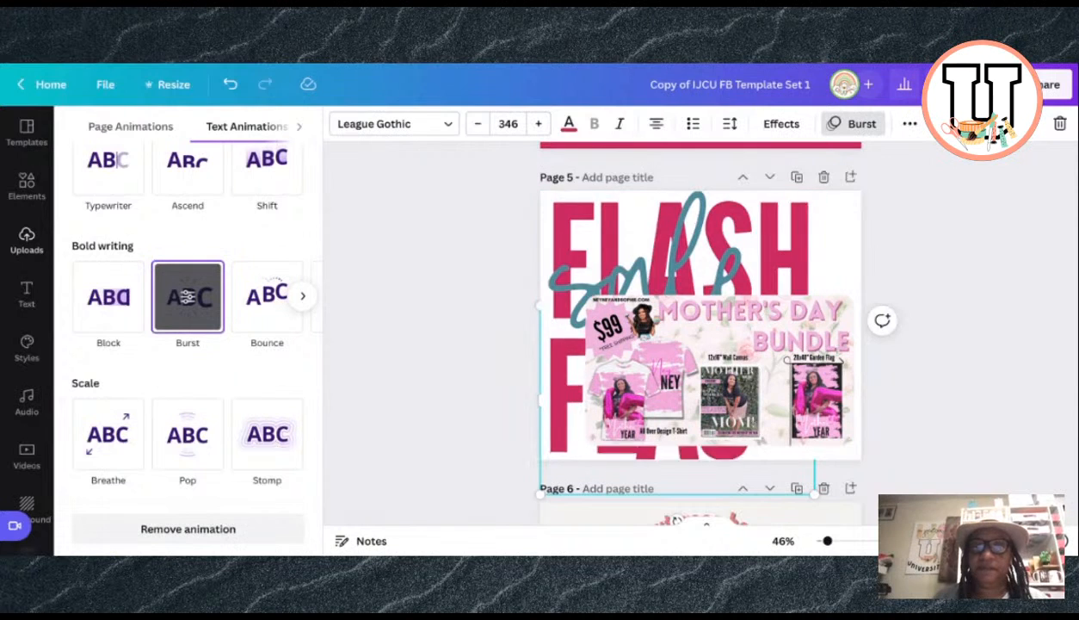
Step: Bring the teal script "sale" text on page 5 to the front, above the Mother's Day Bundle graphic
left_click(678, 260)
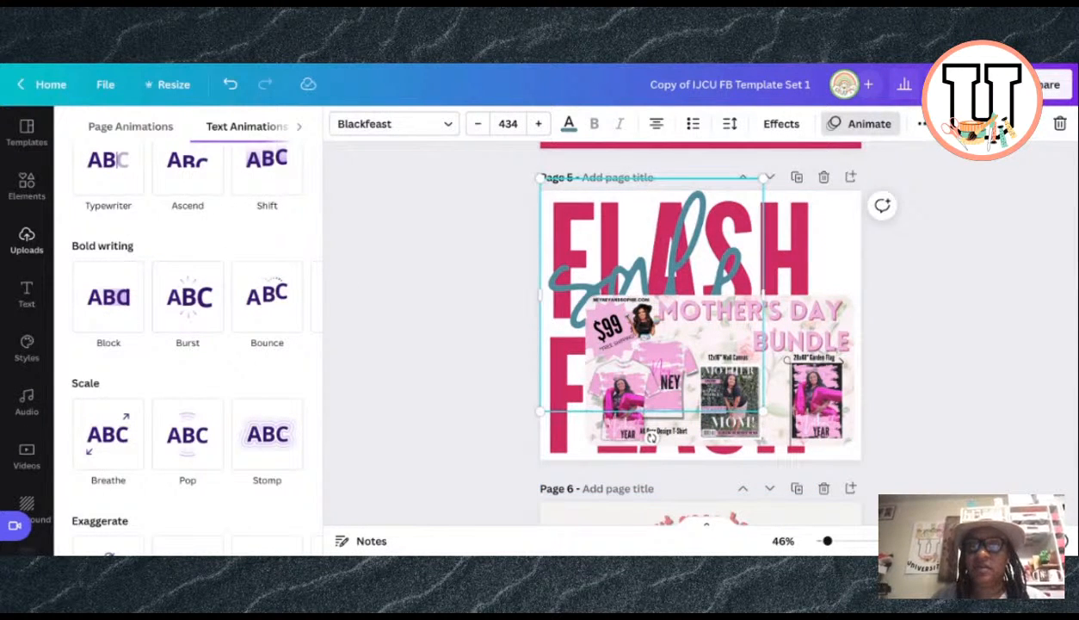
left_click(901, 122)
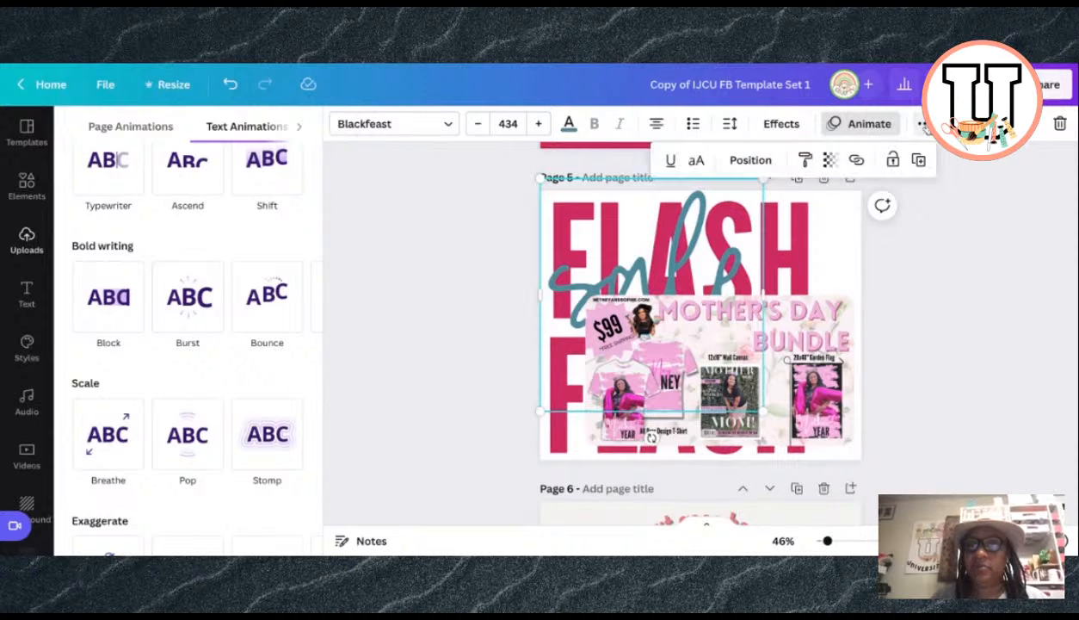
left_click(750, 160)
left_click(570, 234)
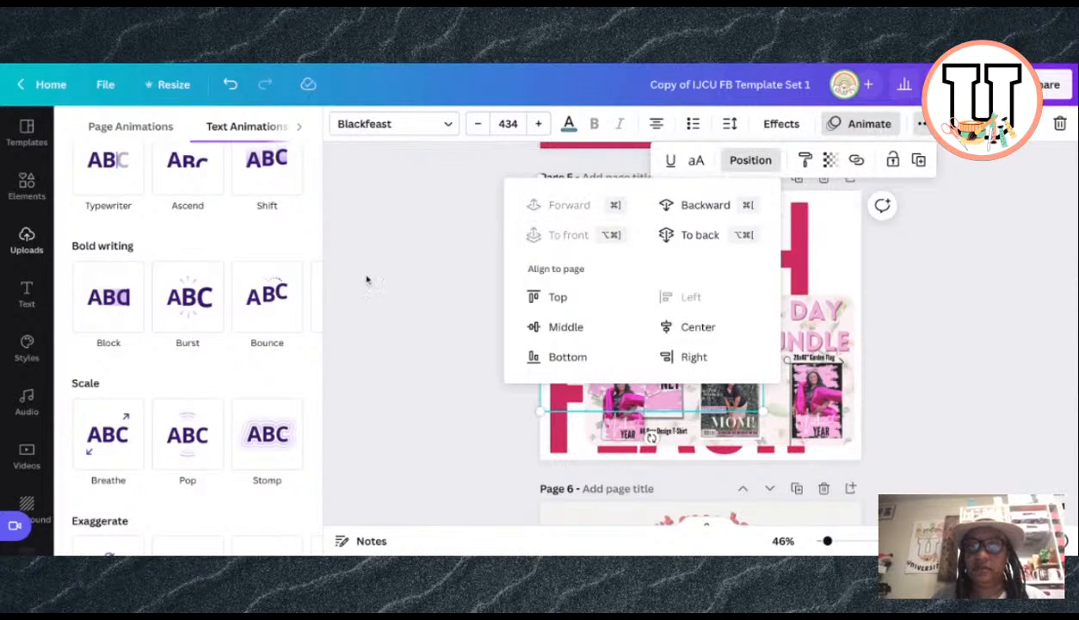
left_click(419, 265)
left_click(419, 265)
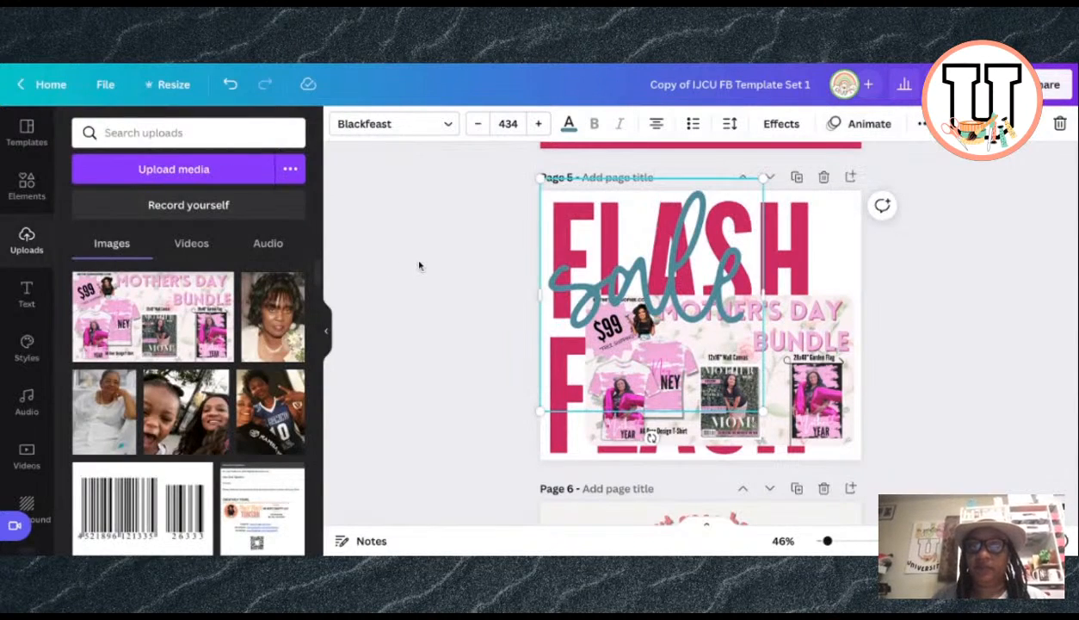
Step: Preview the text animations on the "sale" text and apply the Slide in & out Shift animation to it
left_click(782, 126)
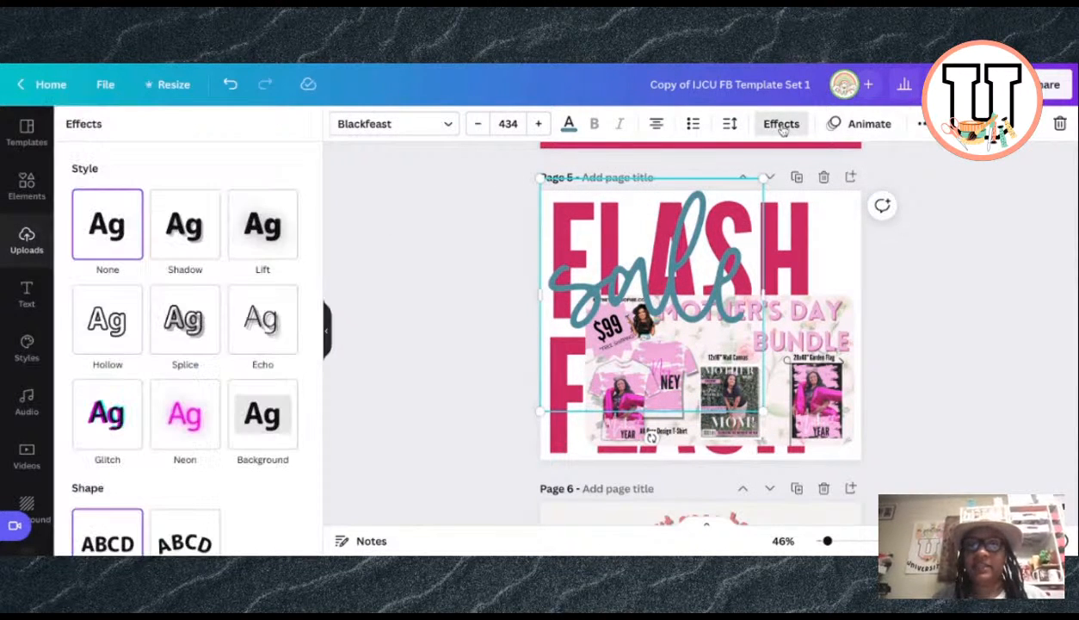
left_click(874, 127)
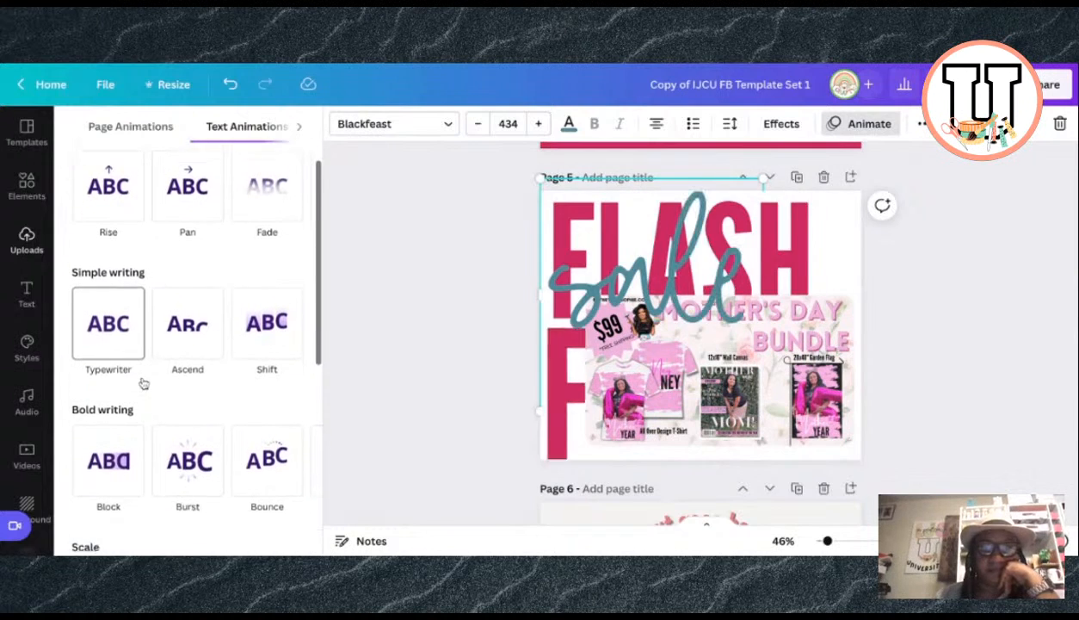
scroll(144, 382, "down", 1)
scroll(143, 380, "down", 2)
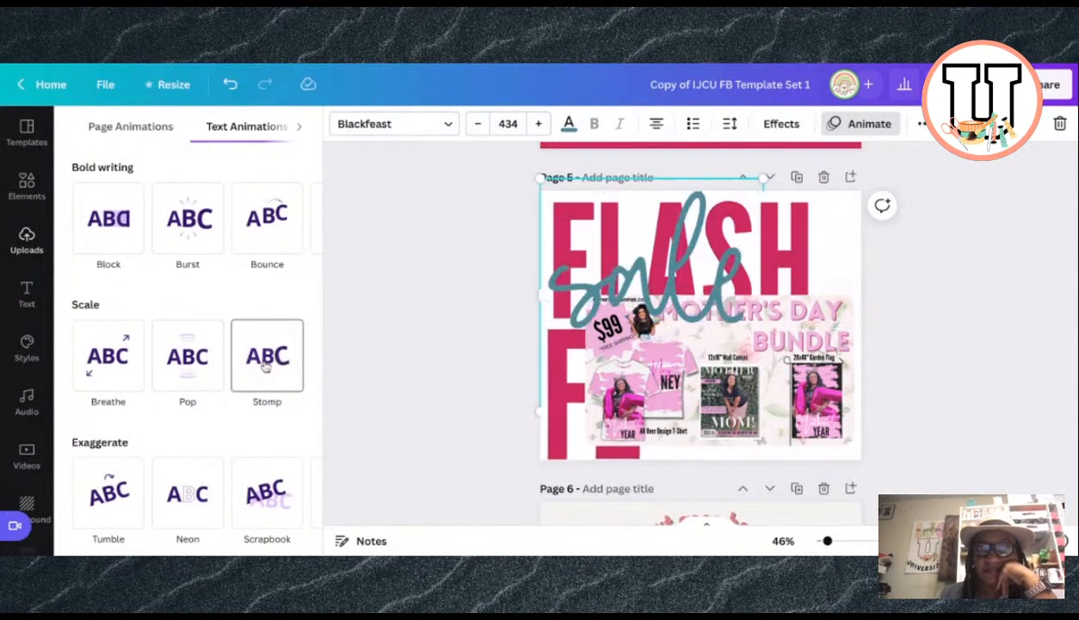
scroll(226, 406, "down", 1)
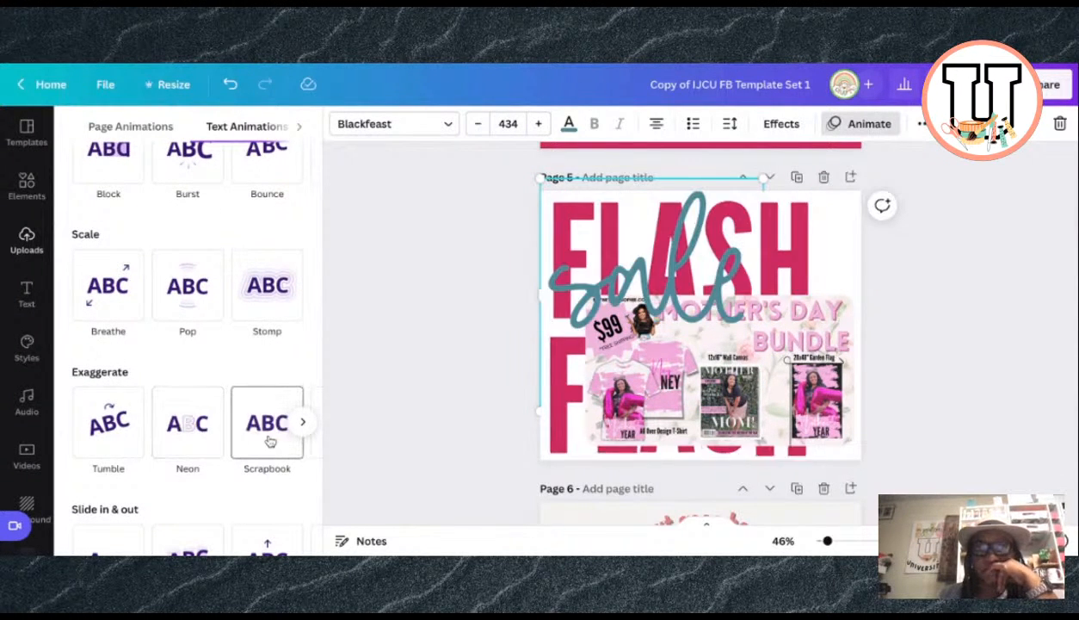
scroll(269, 437, "down", 1)
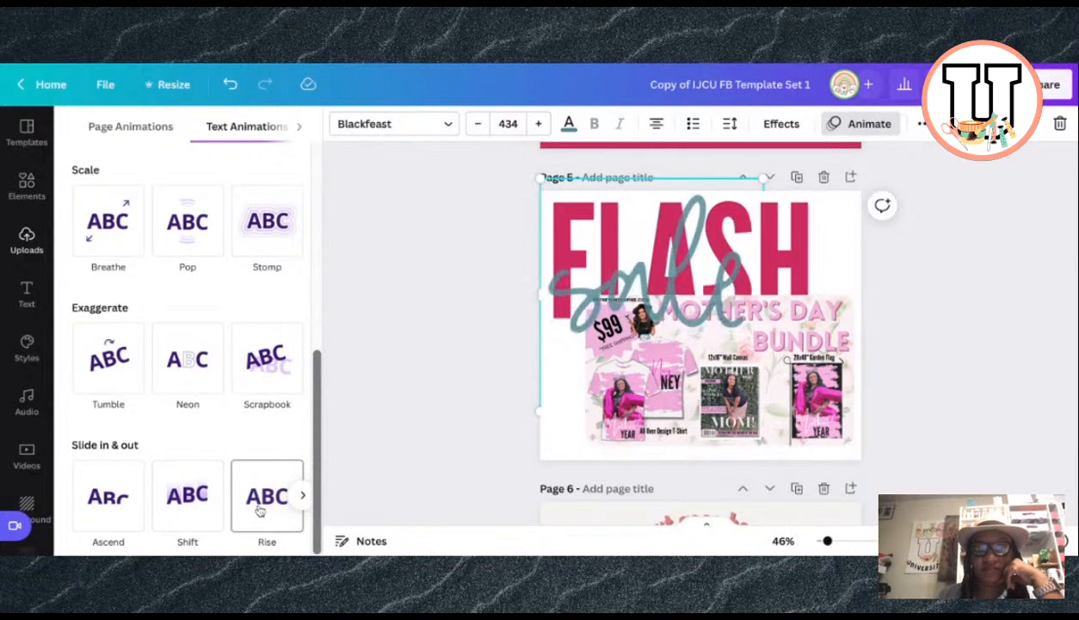
left_click(187, 495)
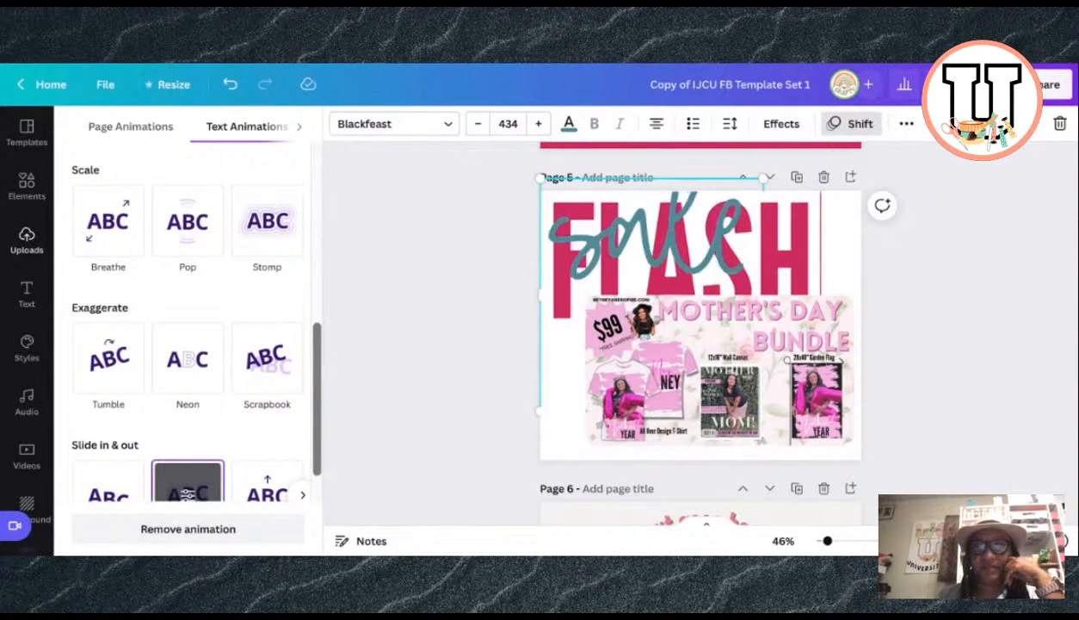
Step: Move the Mother's Day Bundle graphic up against the page's right edge and briefly play the design preview
left_click(813, 376)
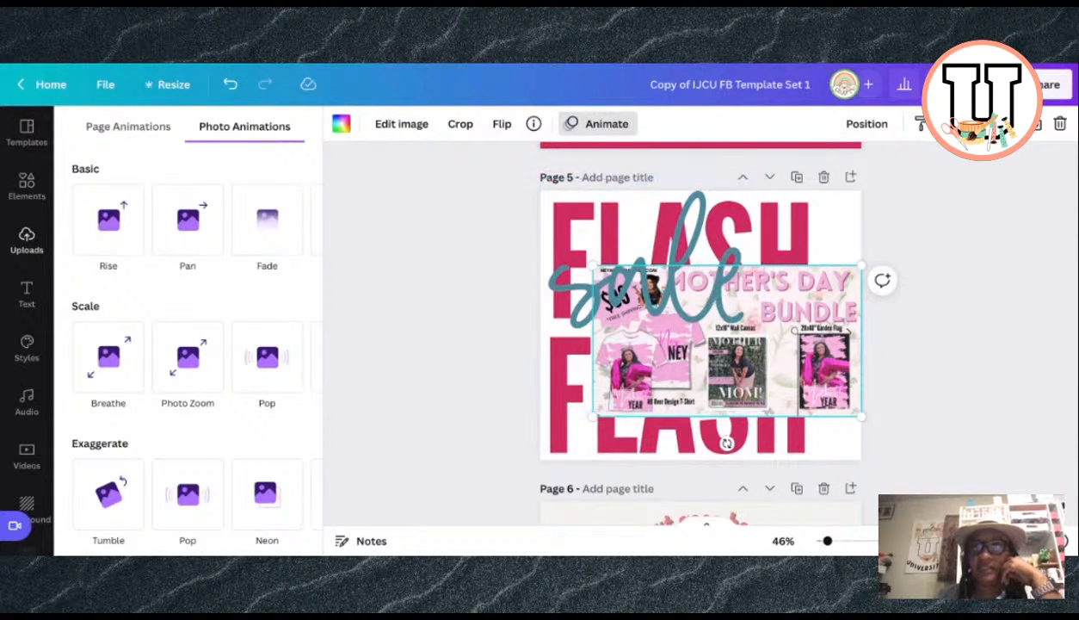
left_click(961, 84)
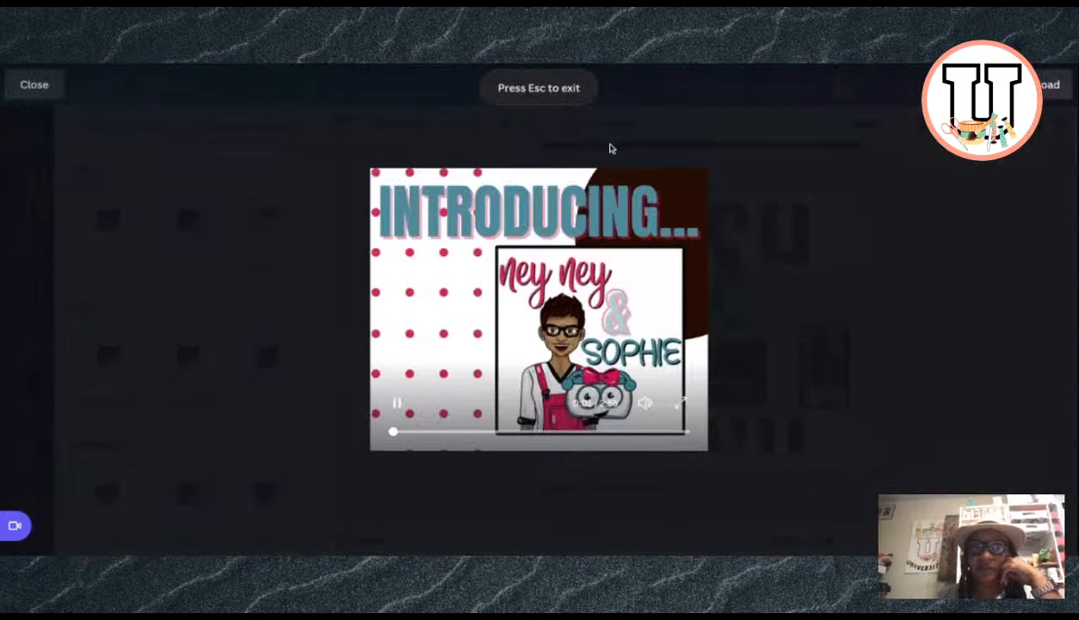
left_click(35, 85)
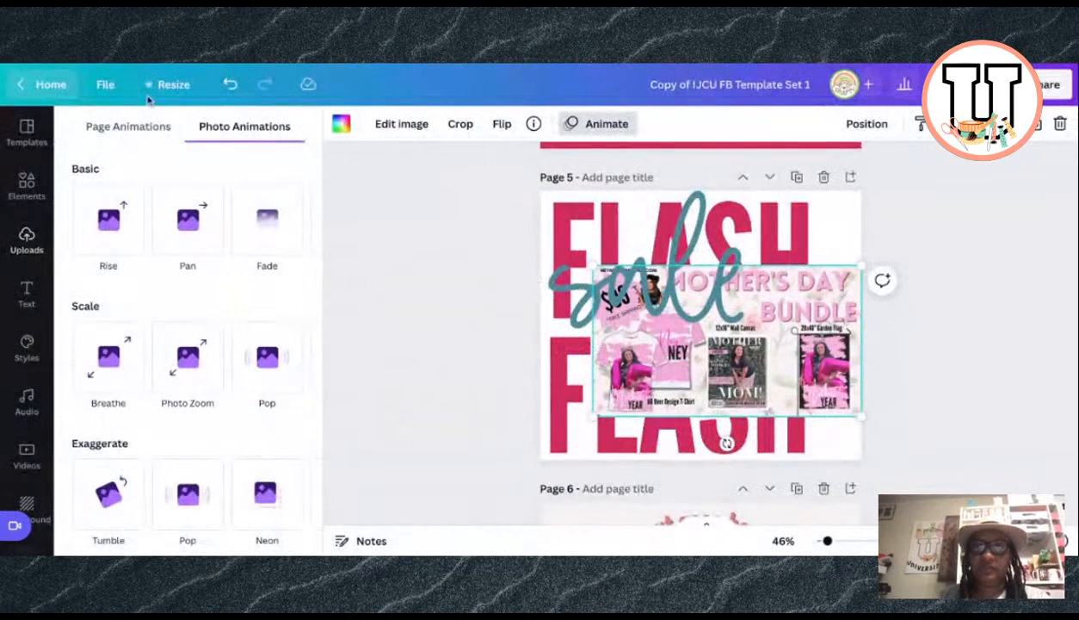
left_click(940, 208)
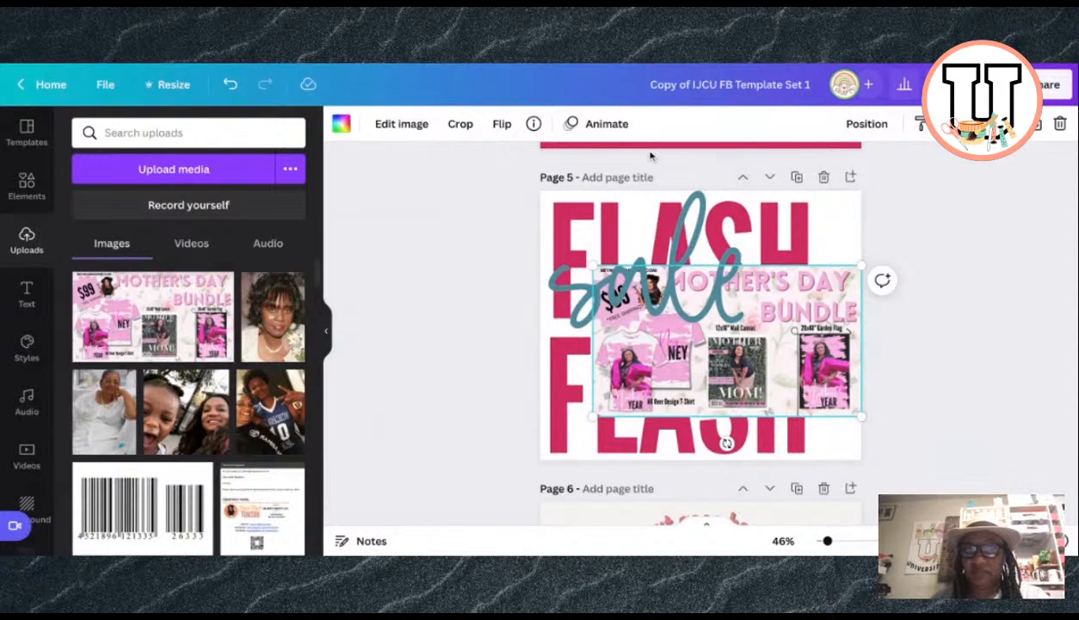
Step: Nudge the "sale" text slightly down and the Mother's Day Bundle graphic slightly up on page 5
left_click(675, 291)
left_click_drag(686, 246, 686, 242)
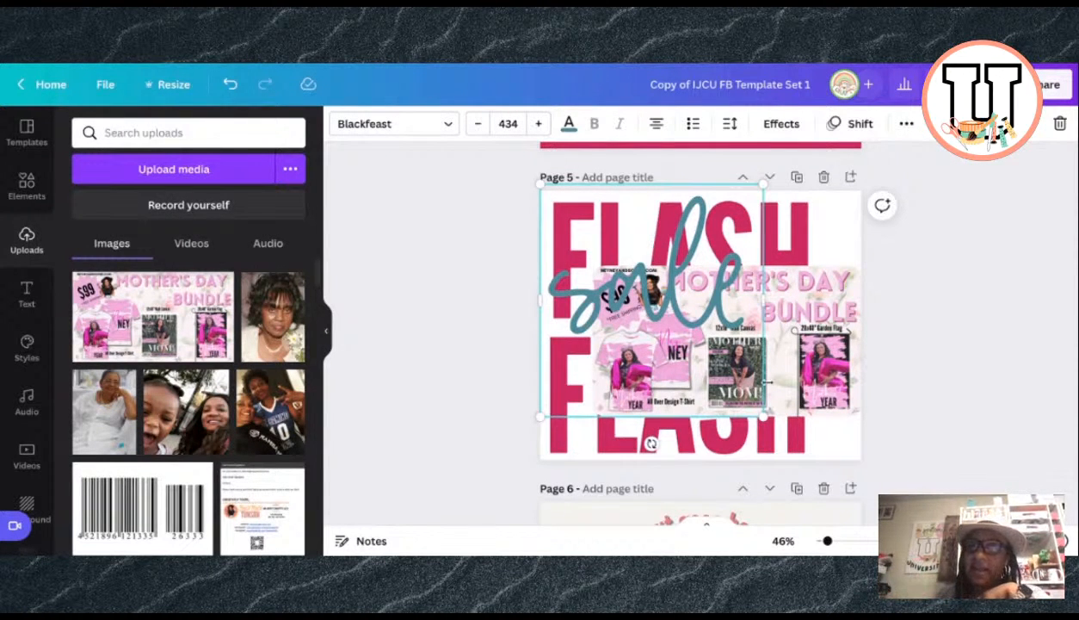
left_click_drag(815, 359, 822, 352)
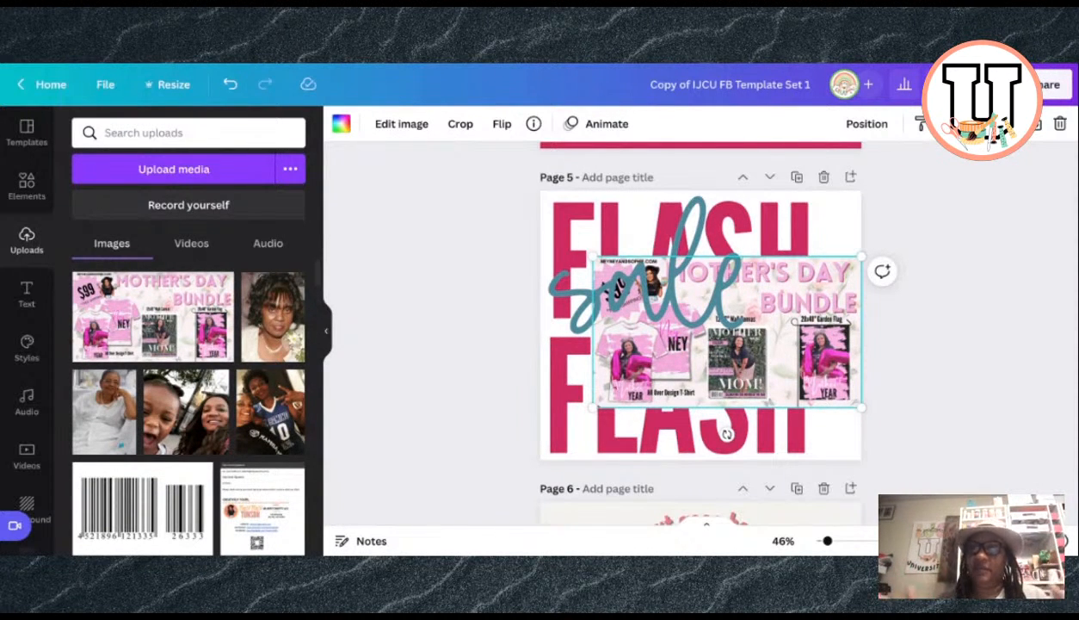
Step: Title page 5 "05. Flash Sale"
left_click(645, 179)
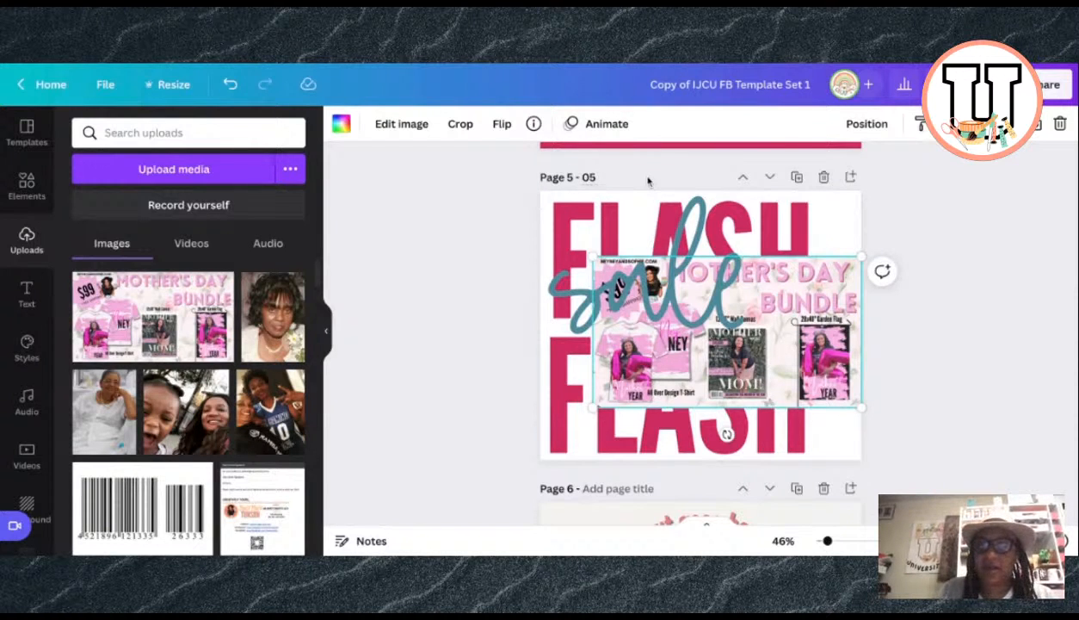
type("05. Flash")
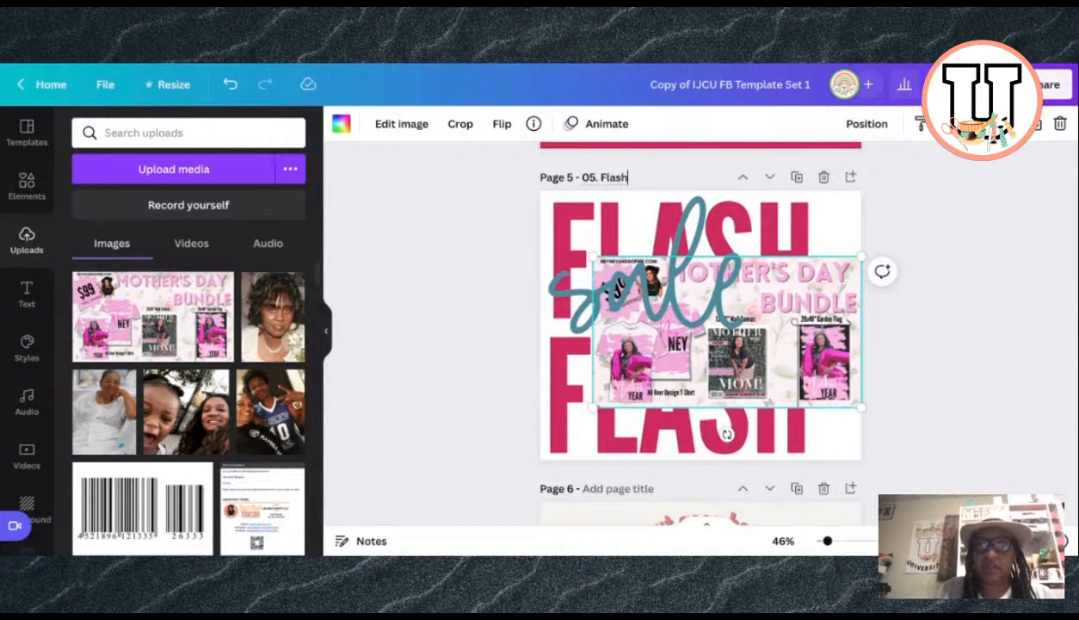
type(" Sale")
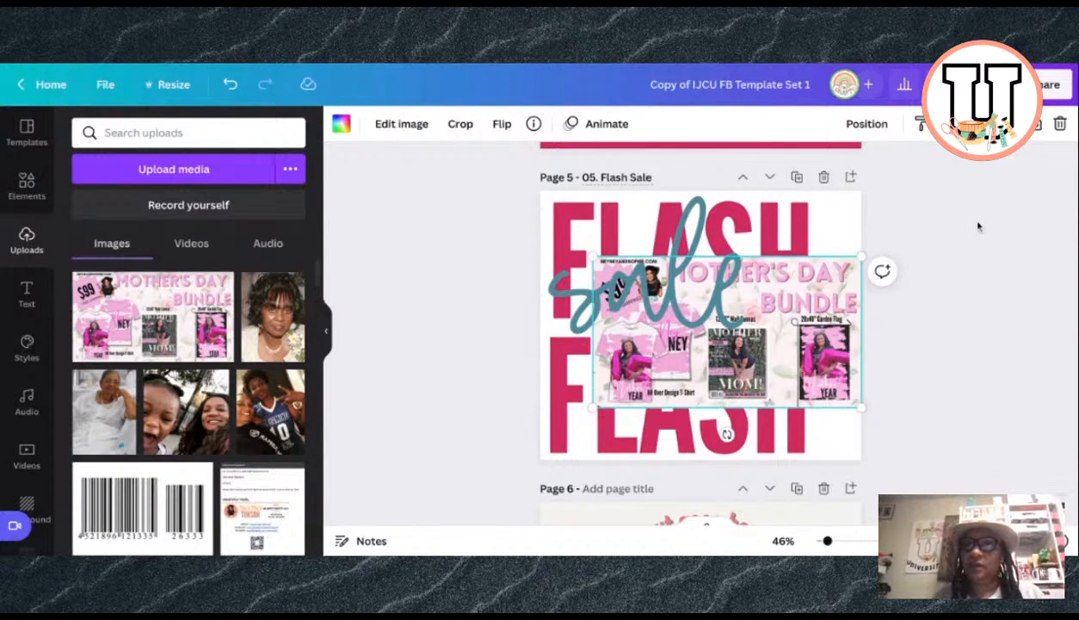
left_click(976, 225)
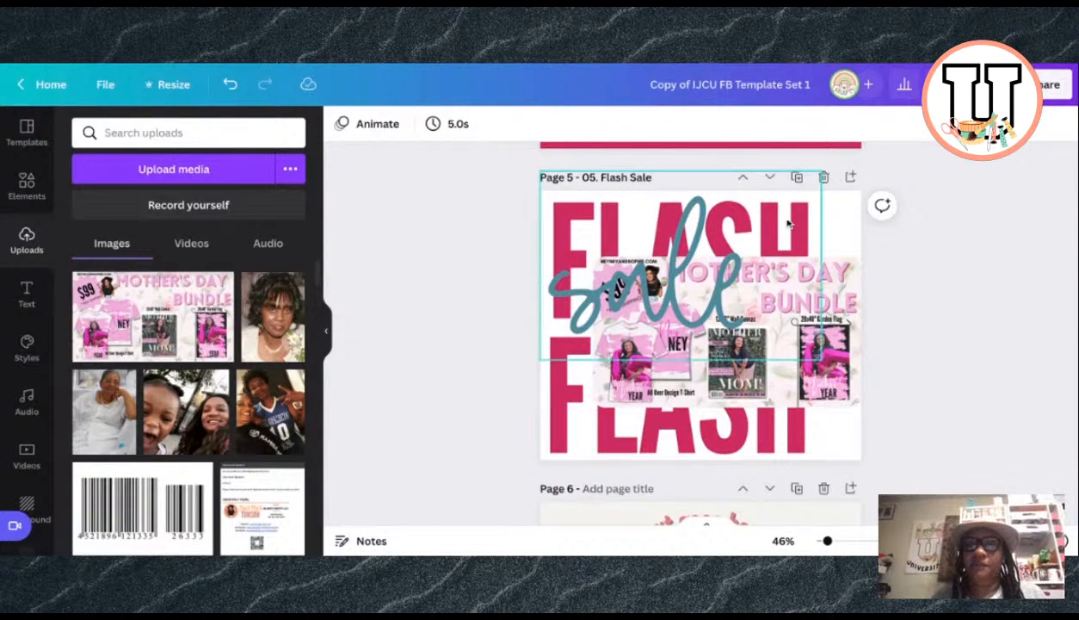
scroll(789, 245, "up", 5)
scroll(788, 246, "up", 5)
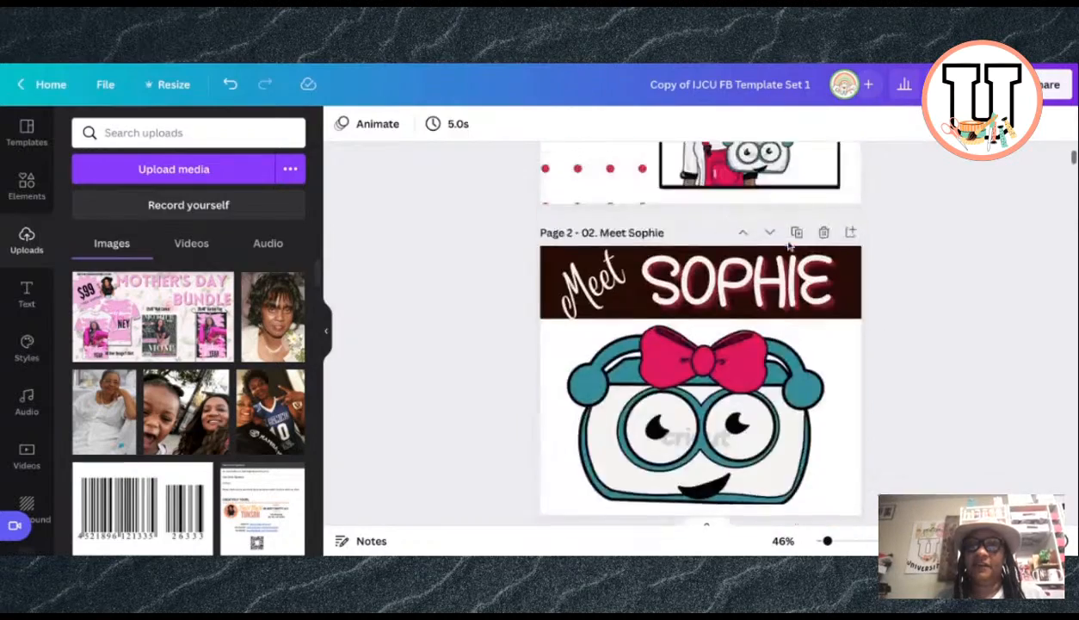
scroll(788, 245, "down", 15)
scroll(700, 331, "down", 4)
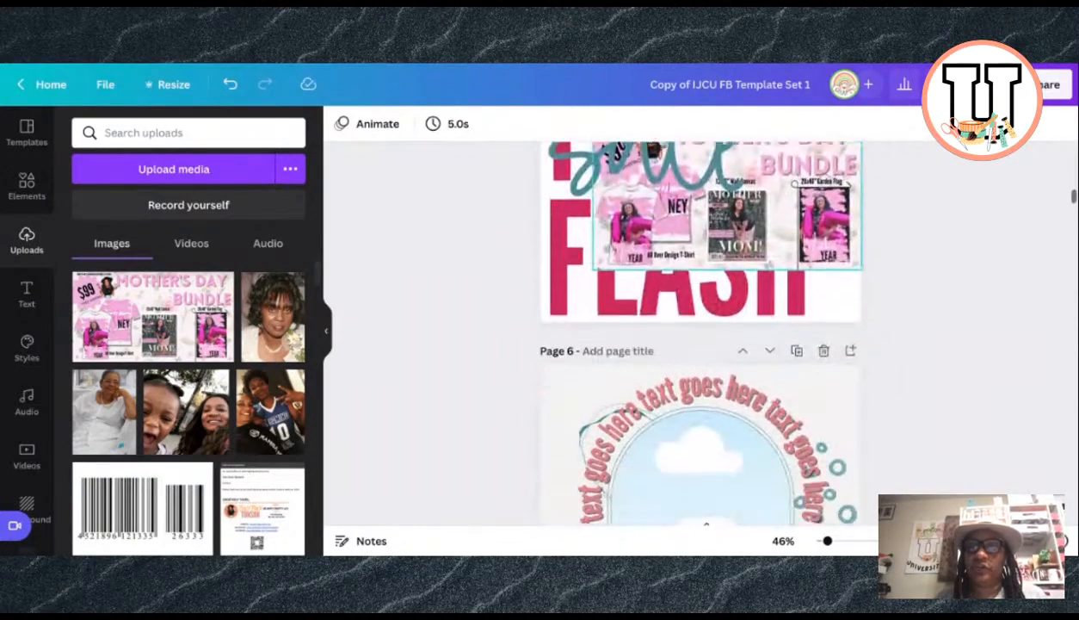
scroll(701, 332, "up", 8)
scroll(700, 332, "up", 6)
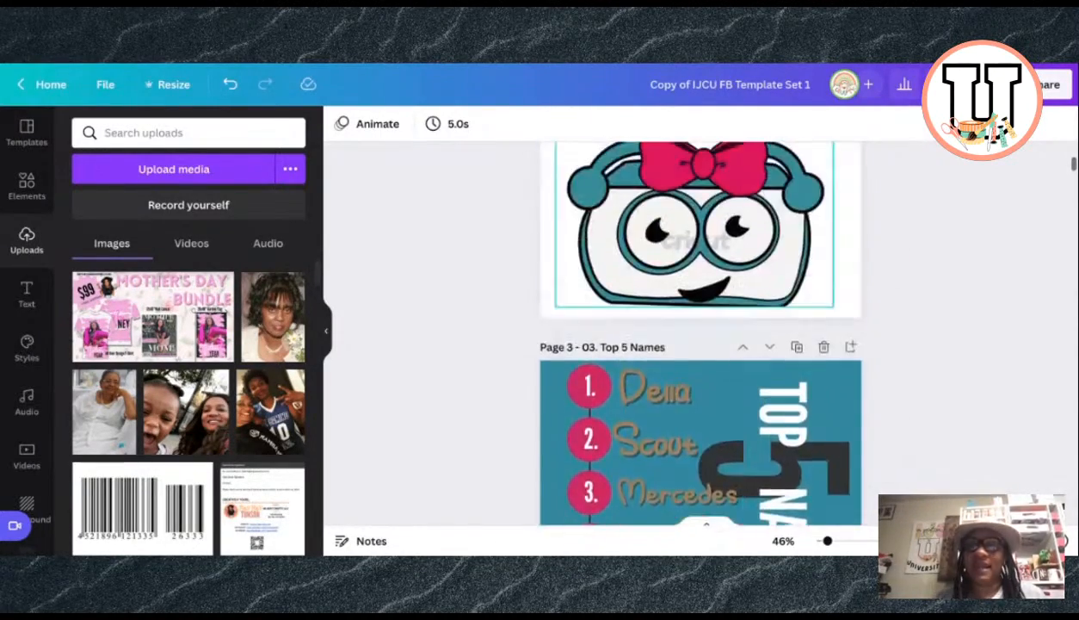
Step: Rename the design "NNS 30 Day Challenge Posts"
left_click(791, 85)
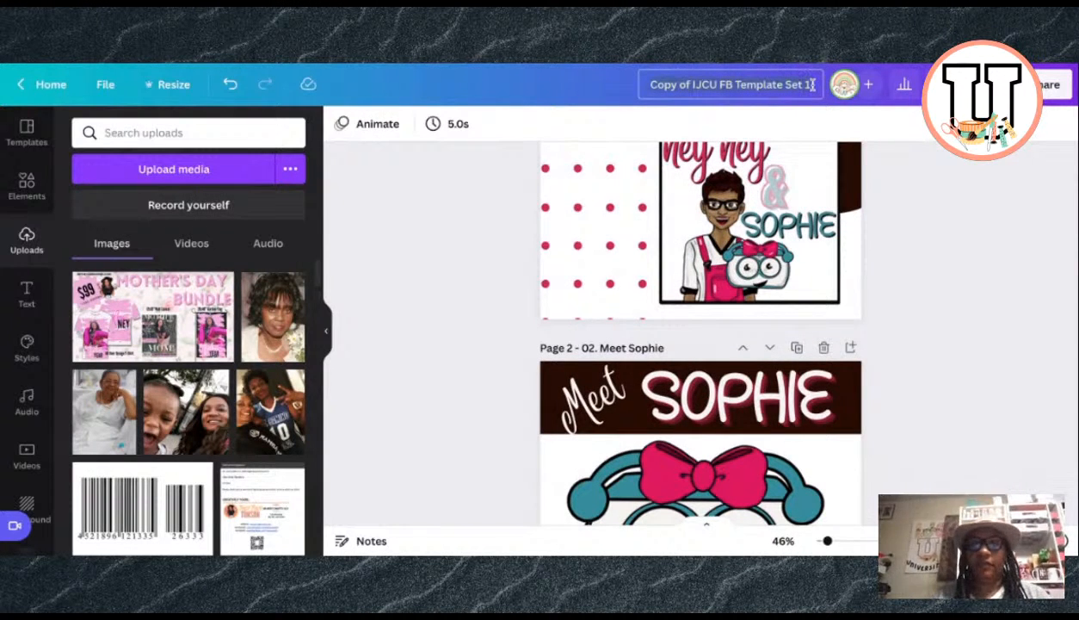
key("ctrl+a")
type("NNS")
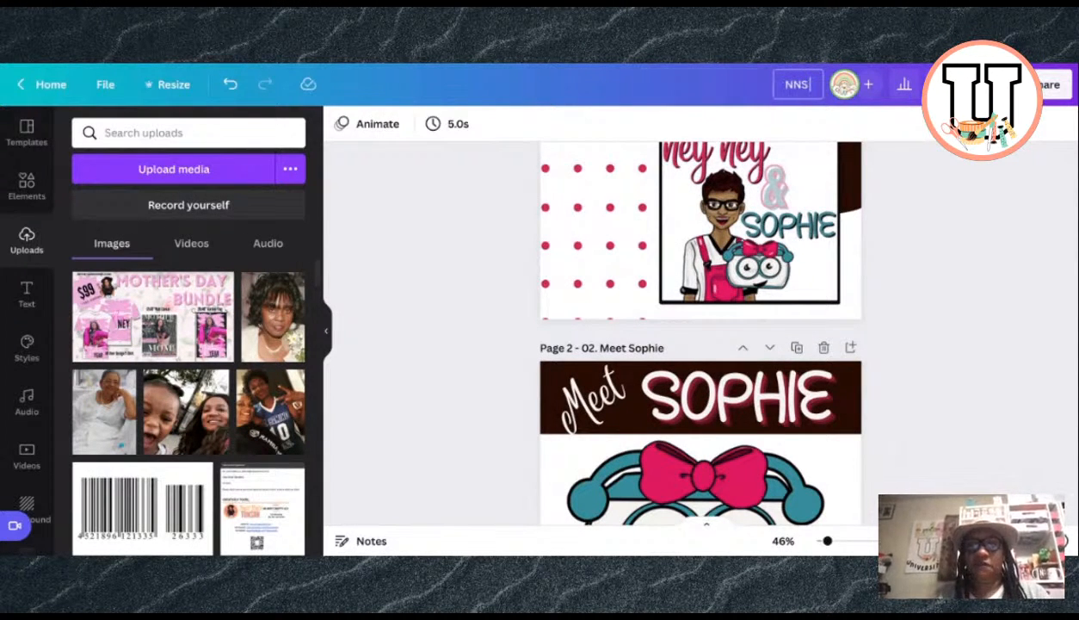
type(" 30 Day Ch")
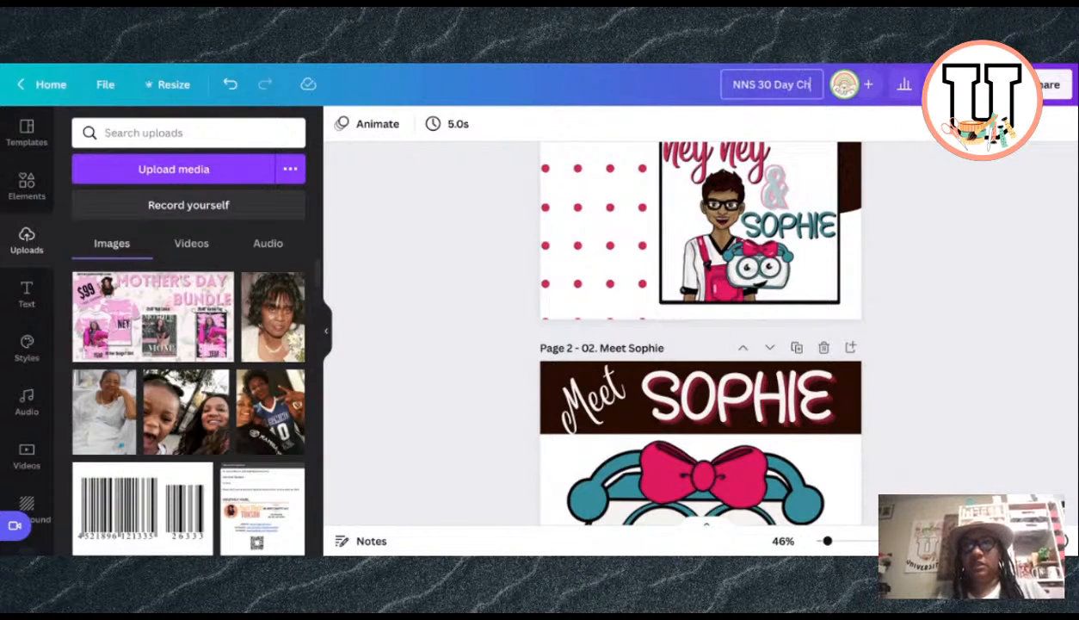
type("allenge Posts")
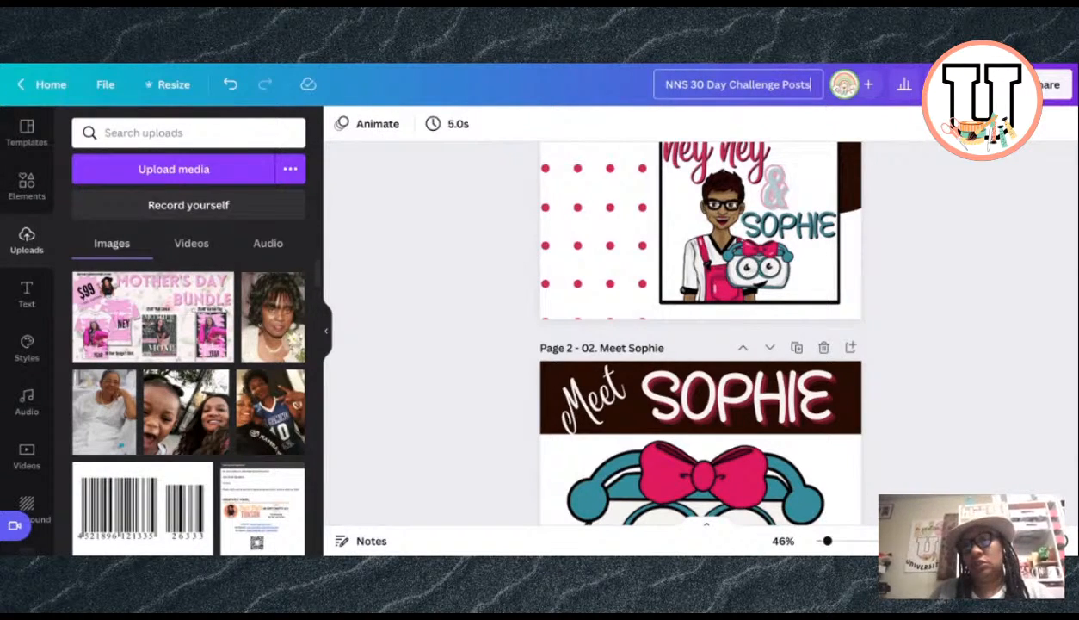
left_click(967, 245)
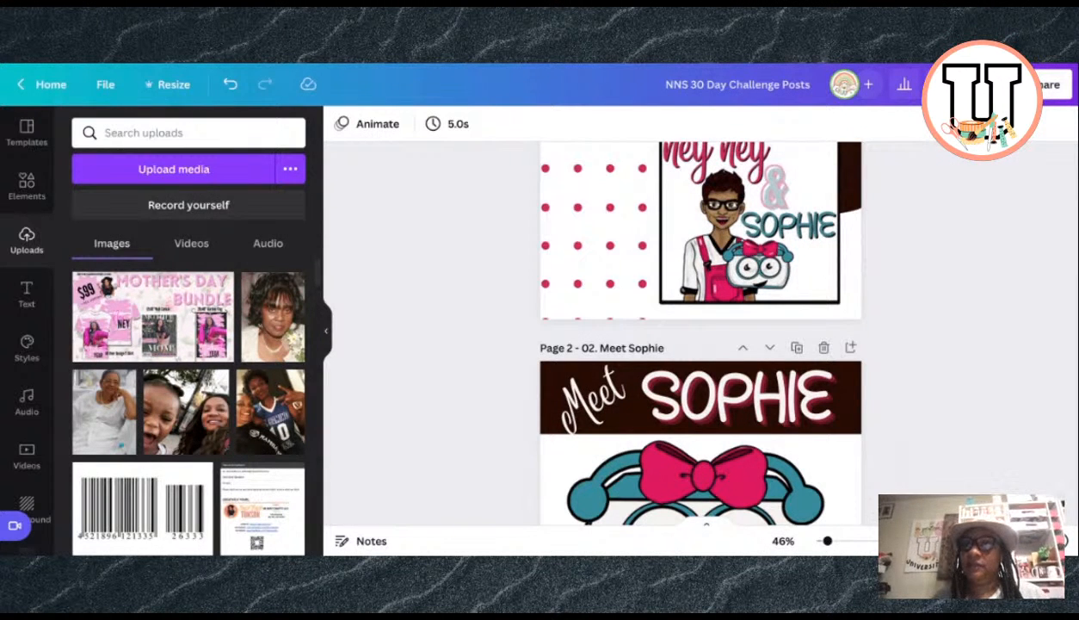
Step: Open the design's download options and set the file type to PNG
left_click(1043, 84)
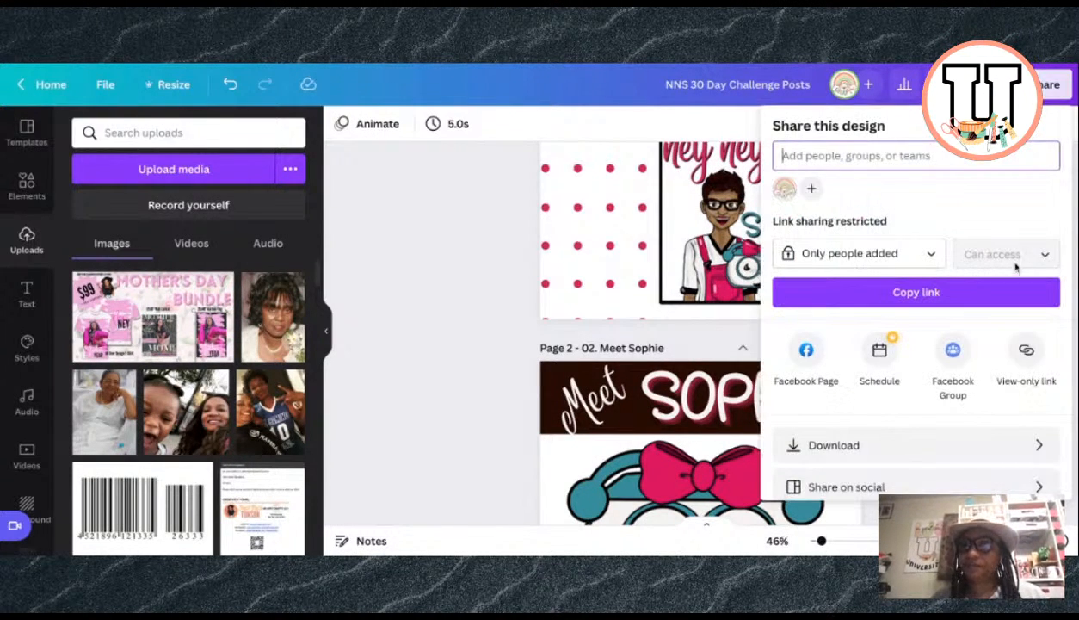
left_click(905, 444)
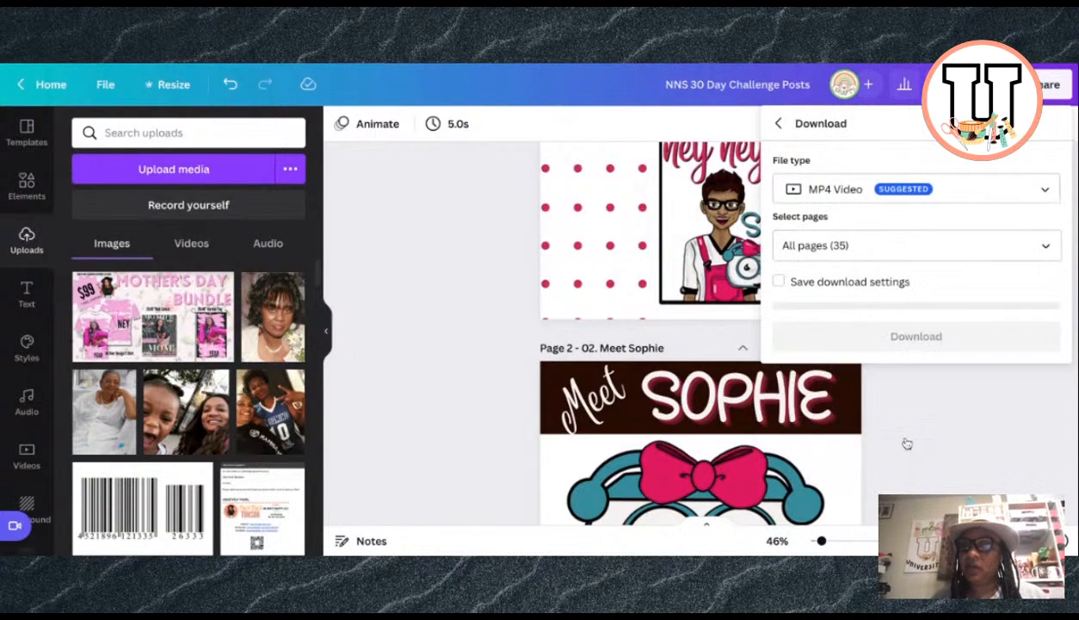
left_click(1024, 201)
left_click(895, 90)
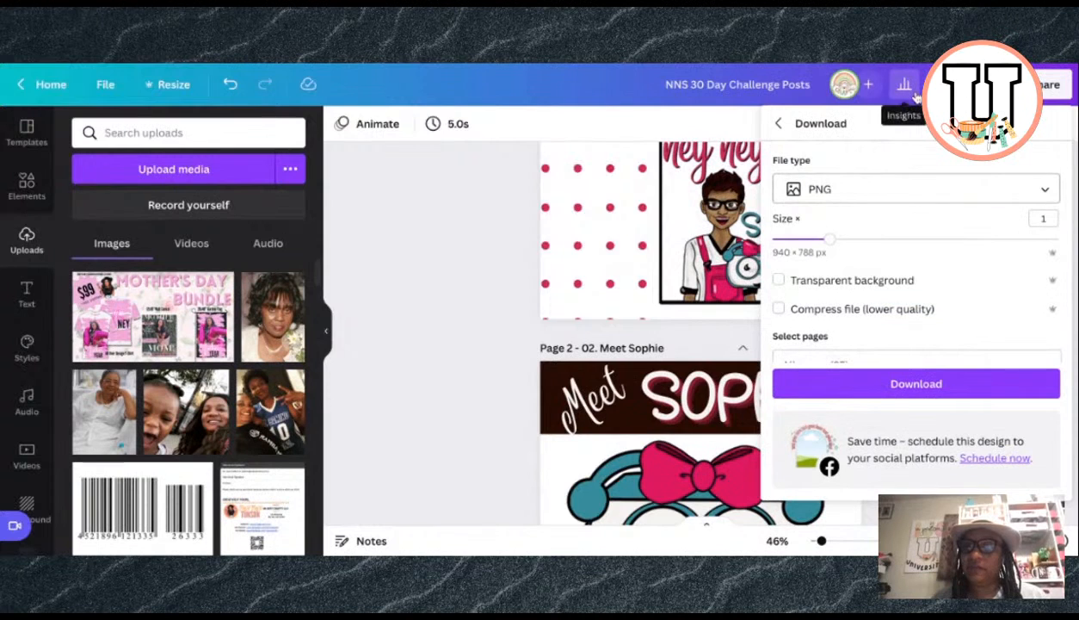
Step: Limit the PNG download to pages 1–4 and download them
scroll(947, 272, "down", 3)
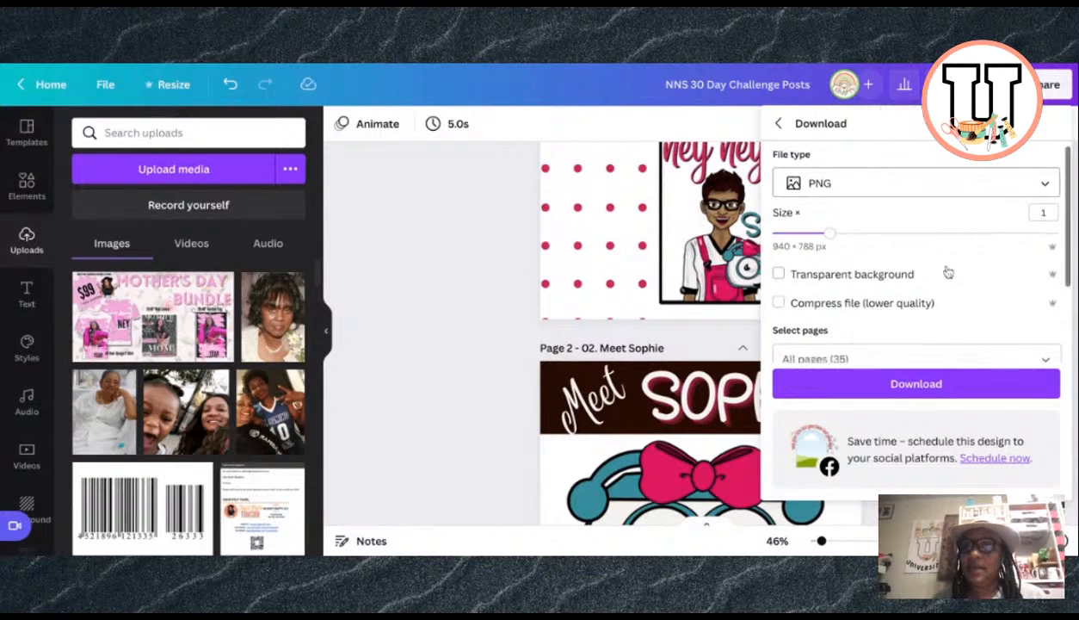
left_click(1045, 248)
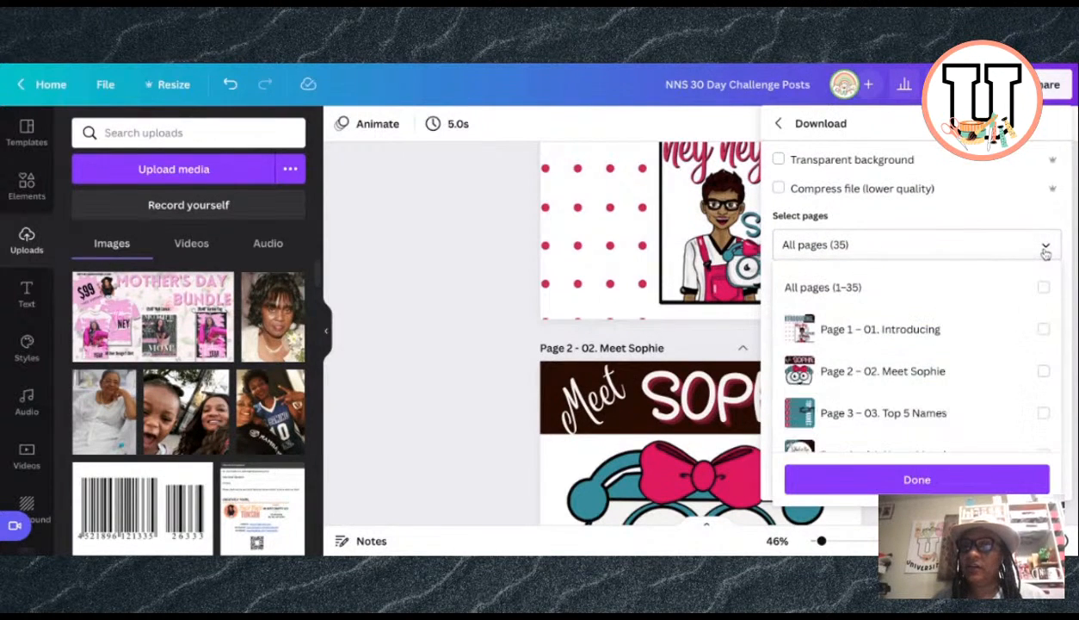
left_click(1043, 328)
left_click(1043, 370)
left_click(1043, 413)
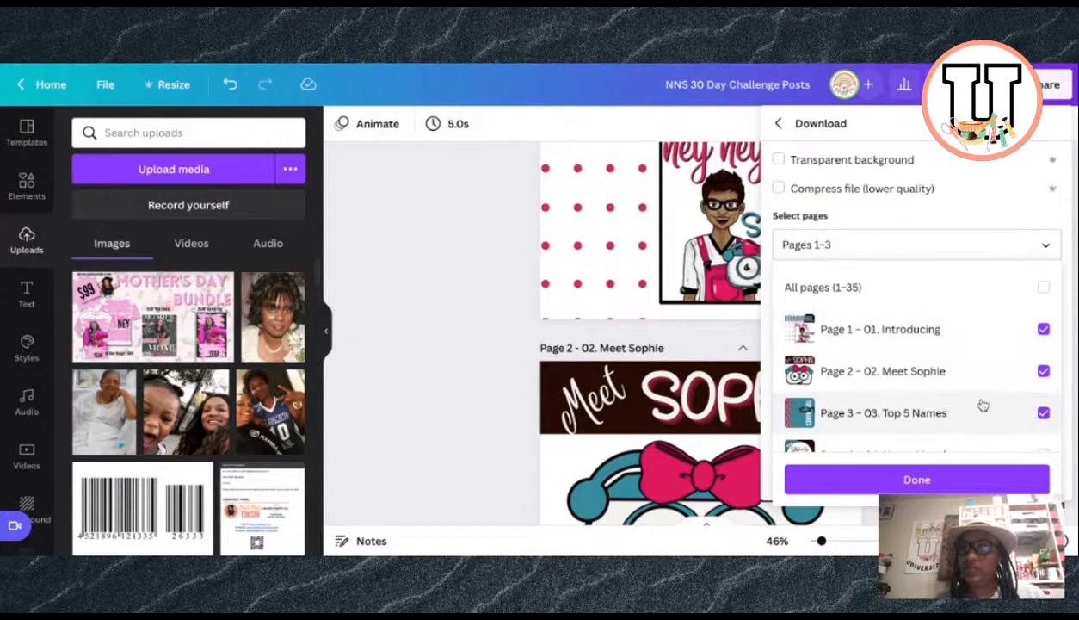
scroll(983, 405, "down", 1)
left_click(1043, 371)
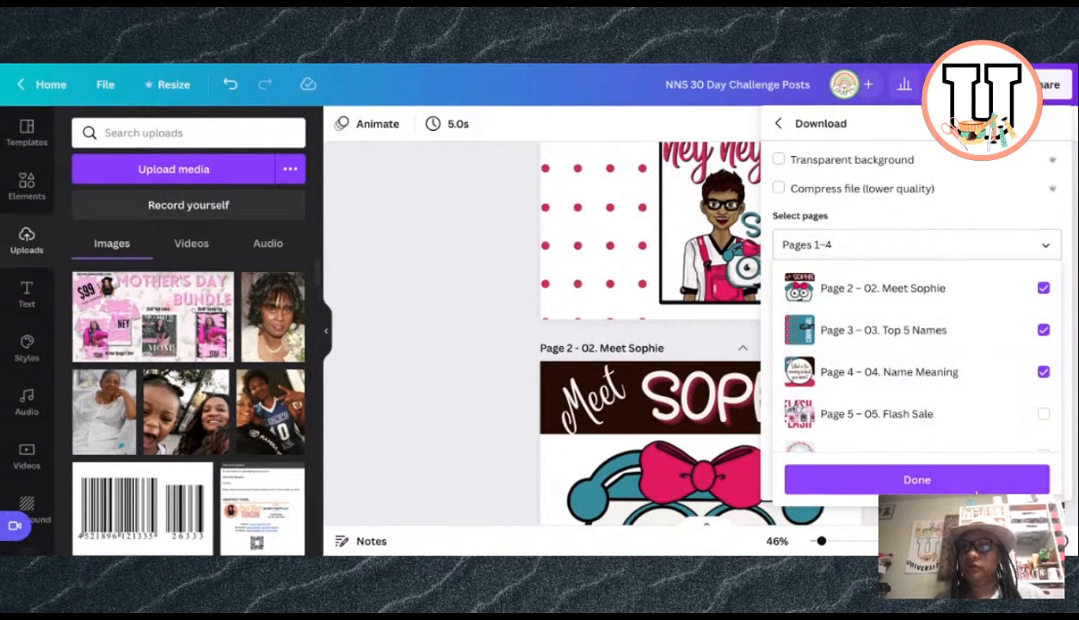
left_click(955, 482)
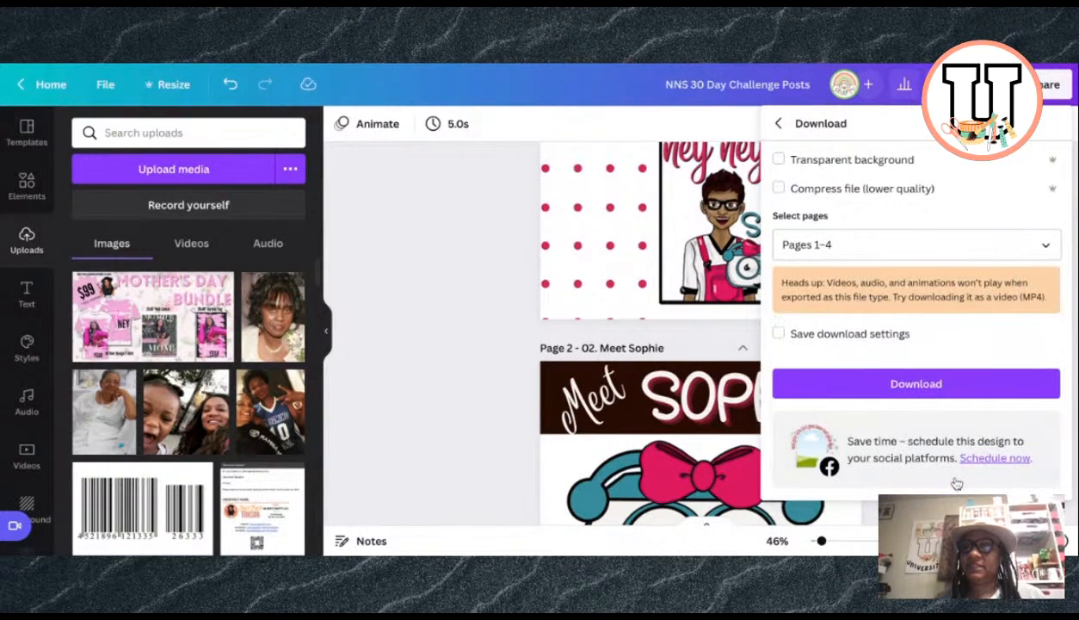
left_click(944, 383)
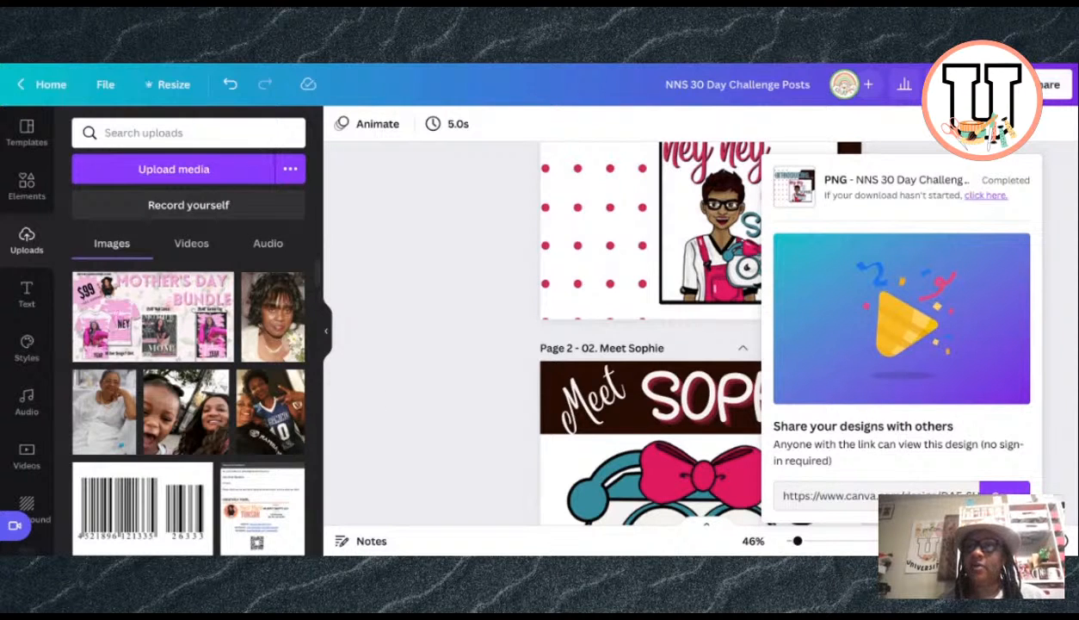
Step: Download only page 5, the Flash Sale page, as an MP4 video
left_click(1048, 84)
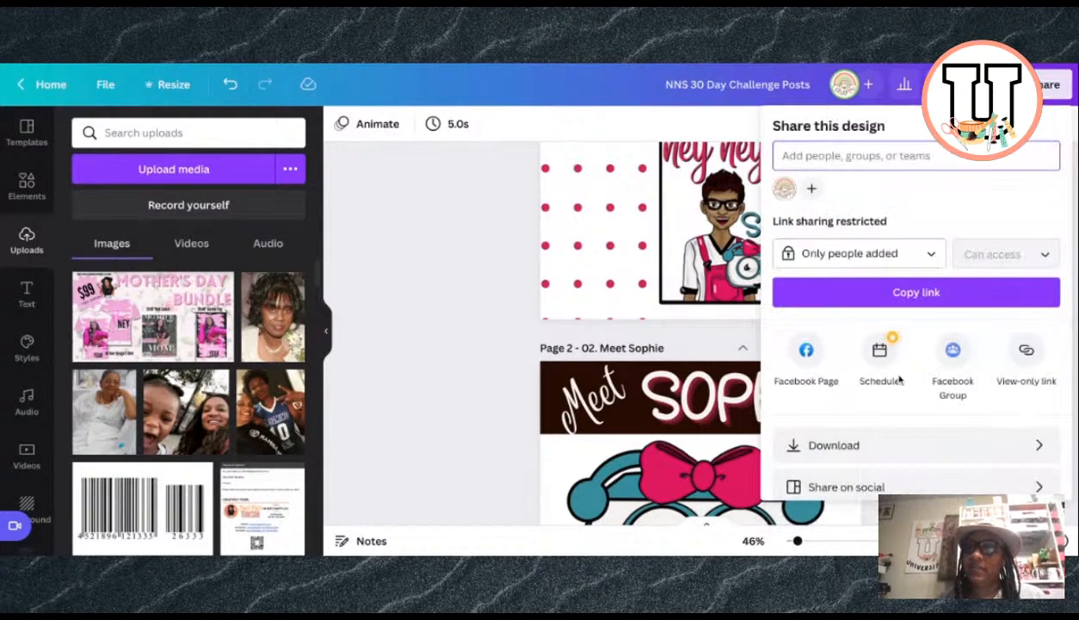
left_click(872, 441)
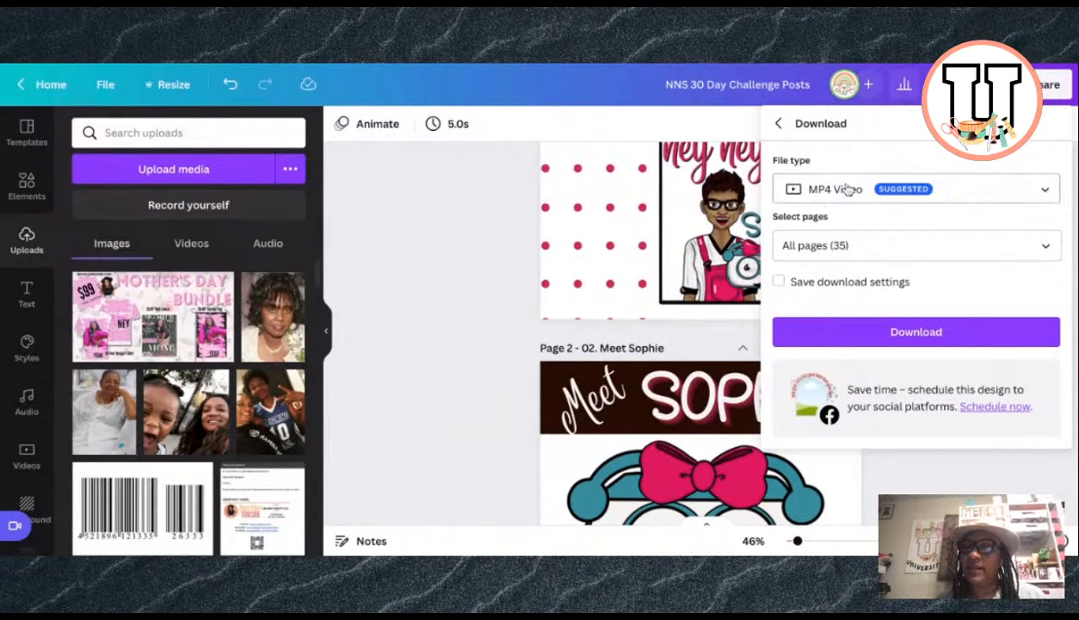
left_click(1044, 245)
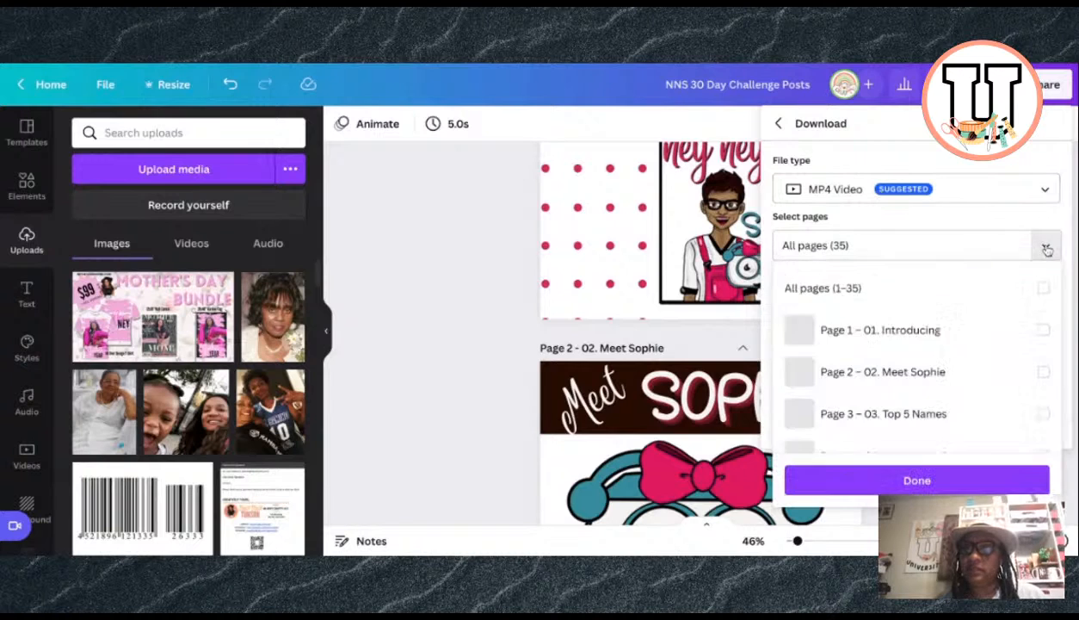
scroll(952, 396, "down", 1)
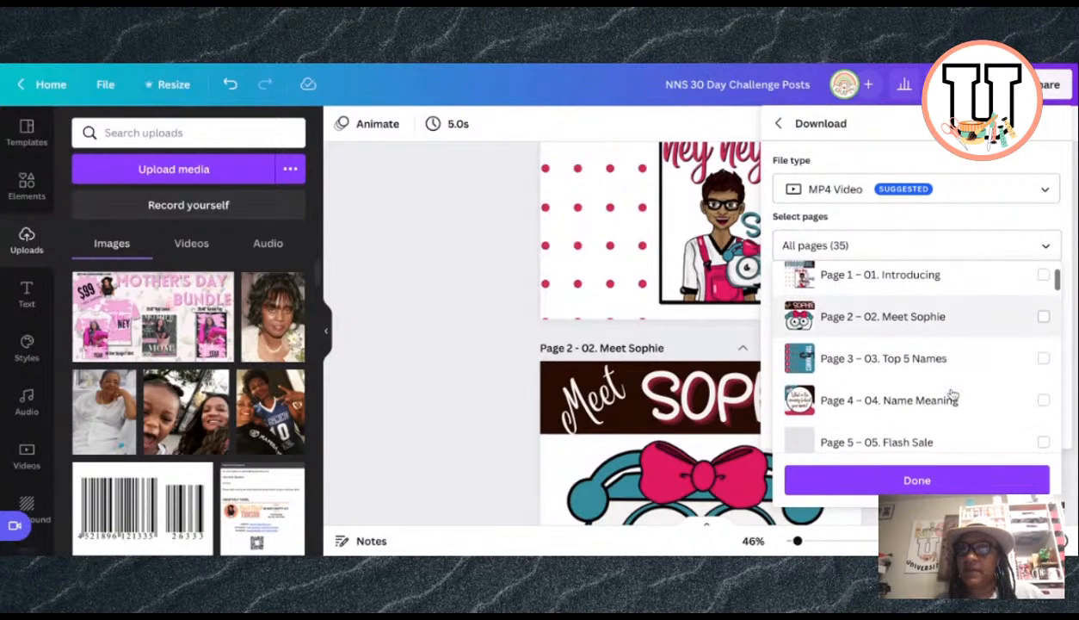
left_click(1043, 401)
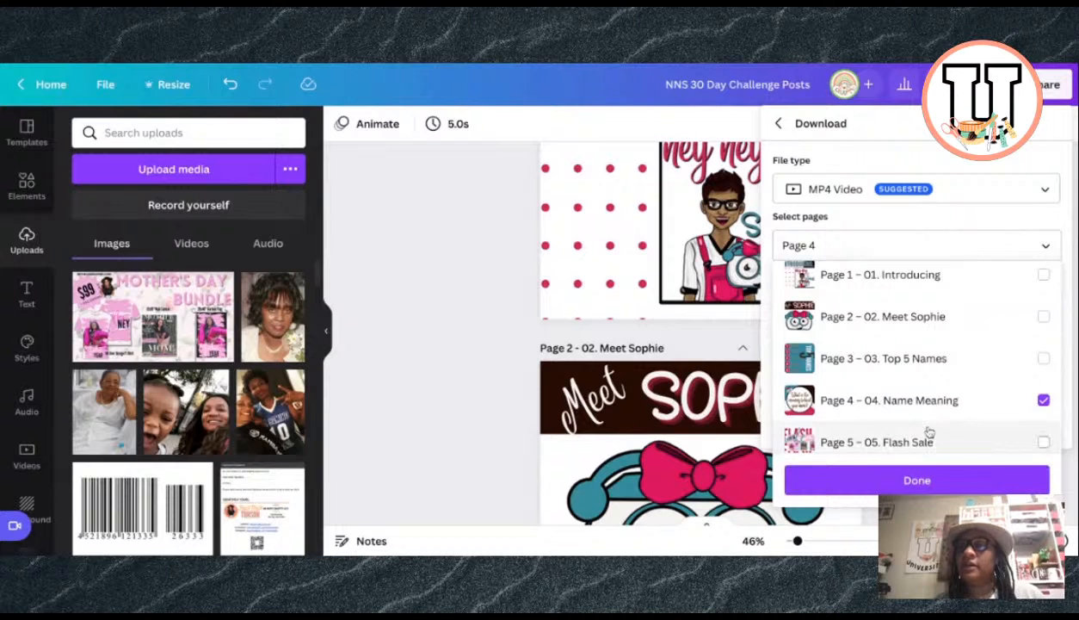
left_click(1043, 400)
left_click(1044, 443)
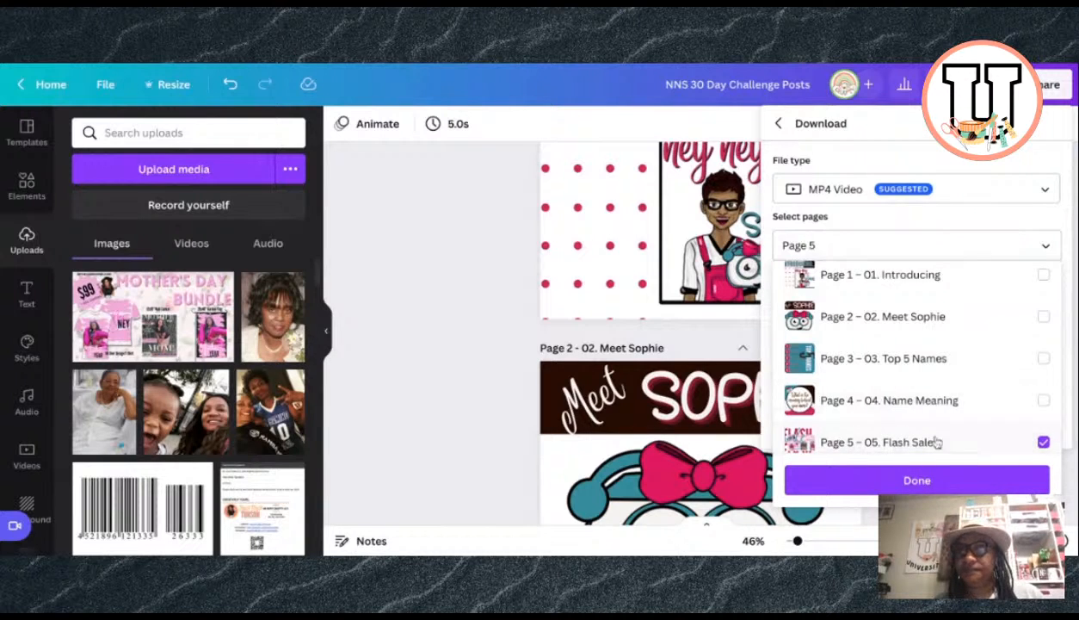
scroll(934, 429, "down", 1)
left_click(917, 478)
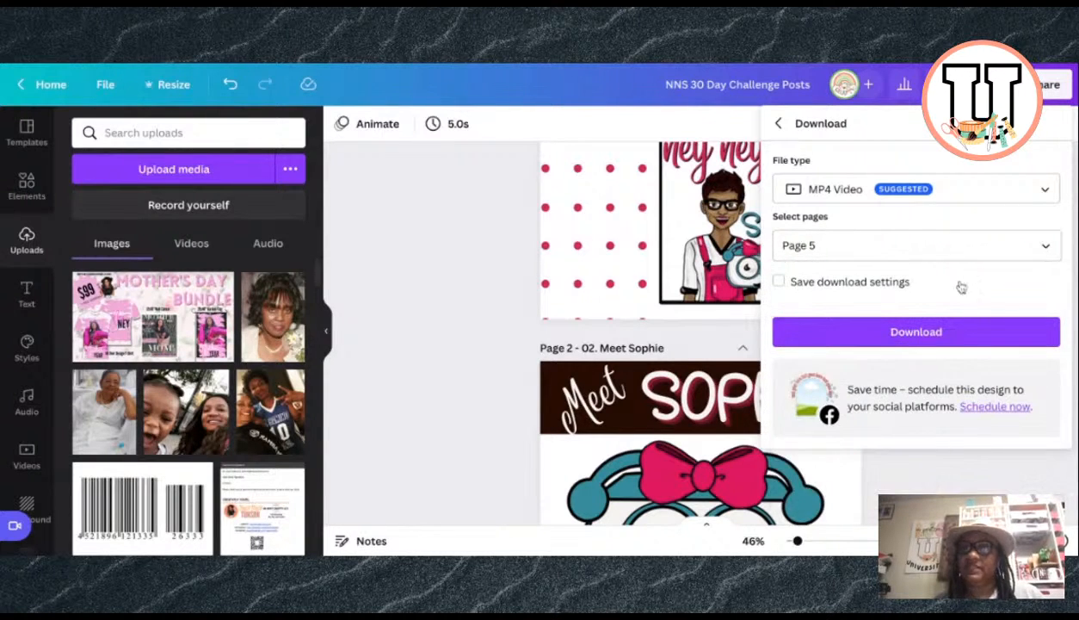
left_click(947, 333)
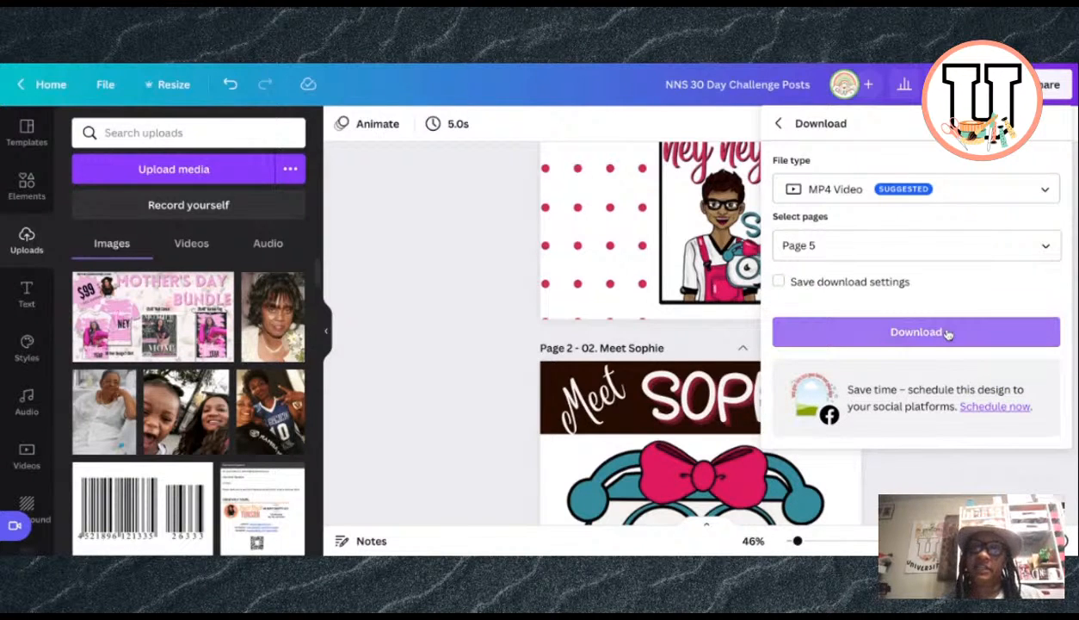